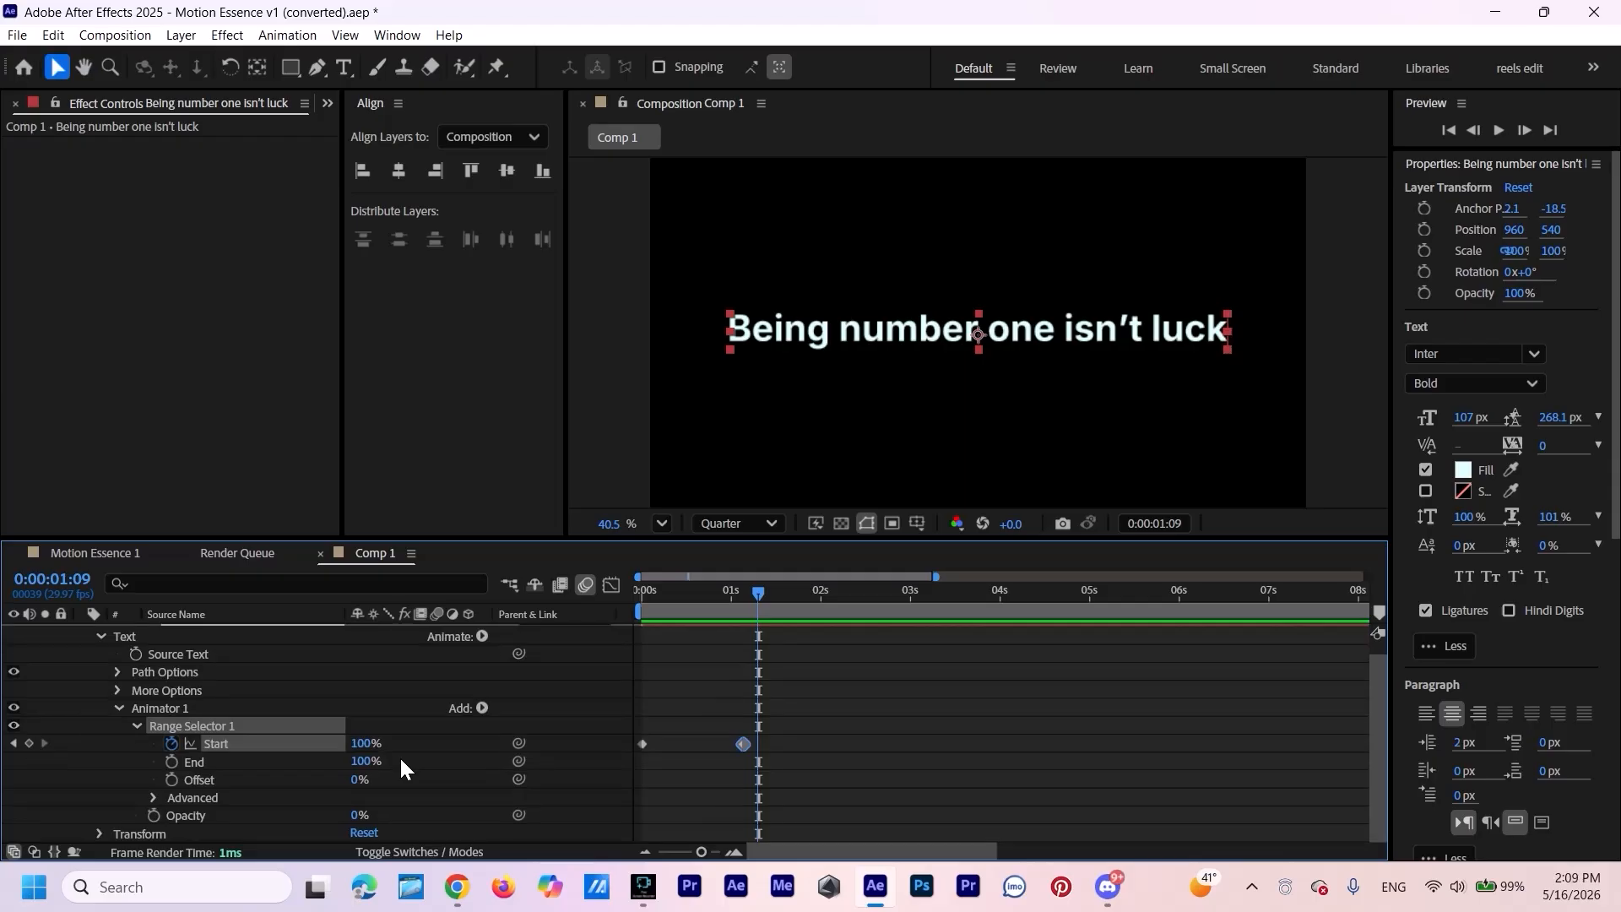
Base the range selector on Characters Excluding Spaces in its Advanced settings and preview the text animation from the start.
{"action": "left_click", "coordinate": [154, 797]}
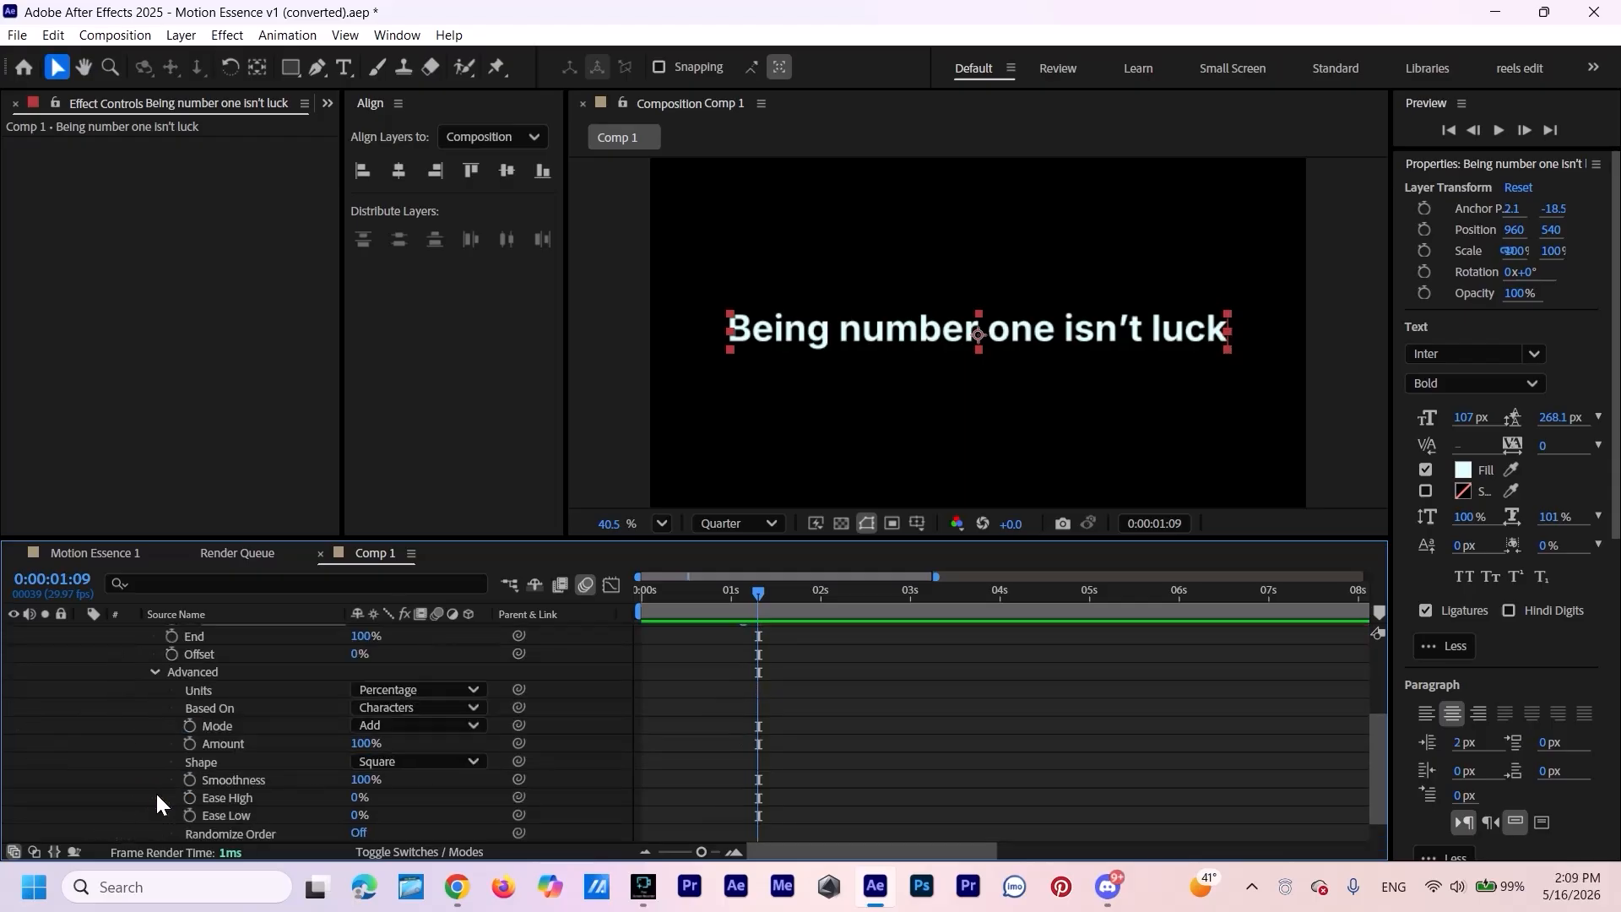
{"action": "left_click", "coordinate": [431, 708]}
{"action": "left_click", "coordinate": [431, 752]}
{"action": "left_click_drag", "start_coordinate": [758, 595], "coordinate": [644, 595]}
{"action": "key", "text": "space"}
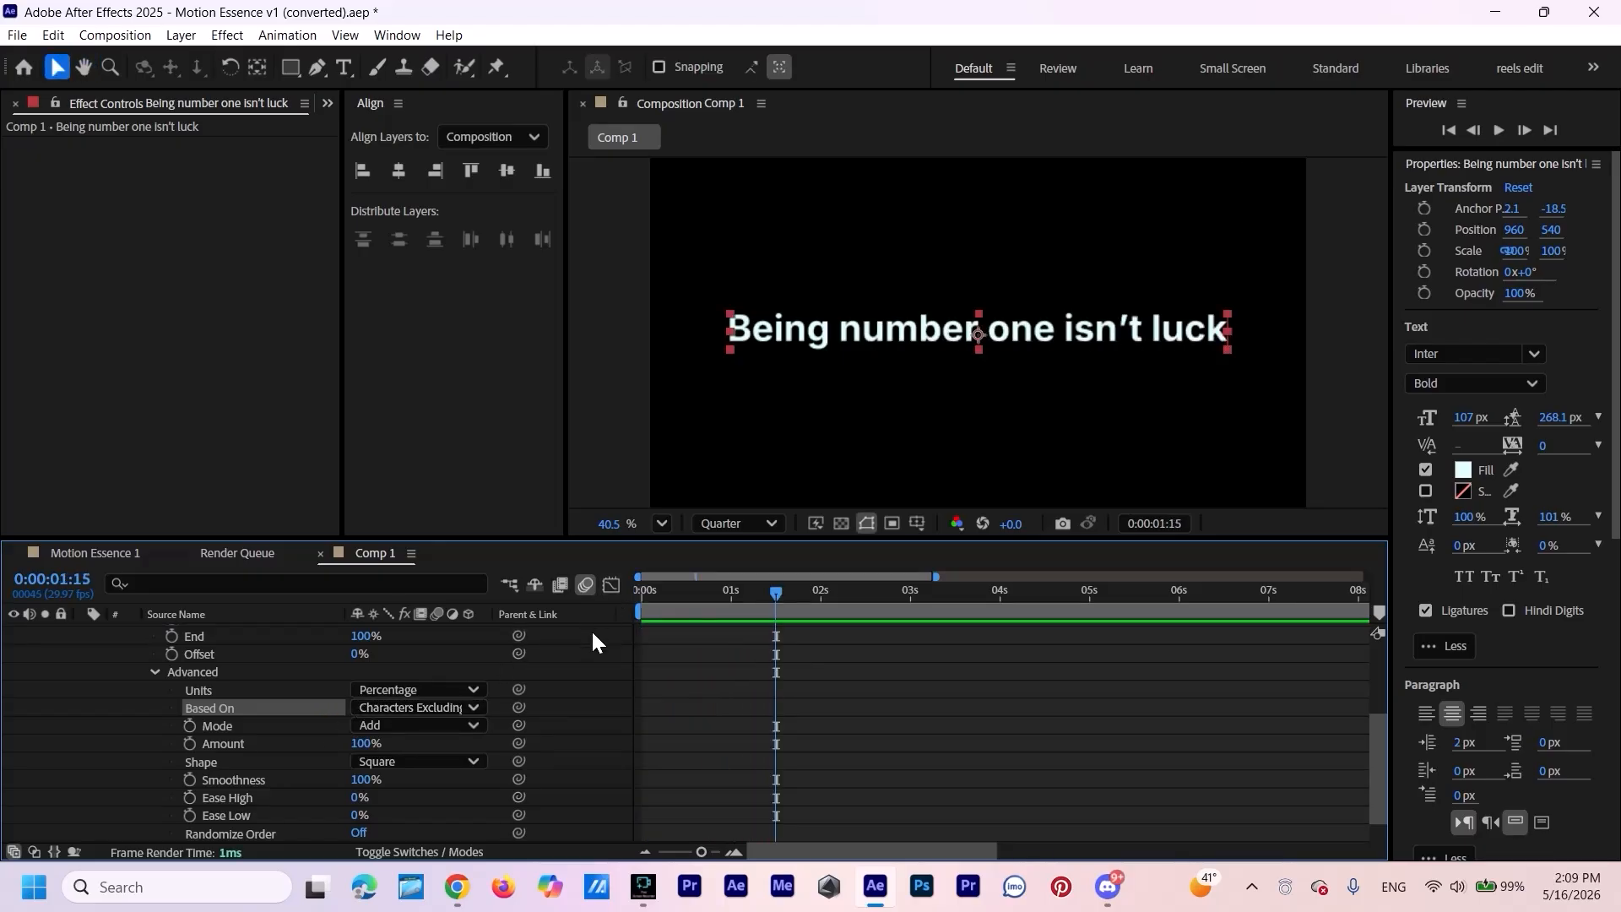
Ease the two Start keyframes and reshape their speed graph so the reveal starts fast and slows gradually toward the end.
{"action": "scroll", "coordinate": [591, 631], "scroll_direction": "up", "scroll_amount": 3}
{"action": "left_click_drag", "start_coordinate": [851, 733], "coordinate": [638, 789]}
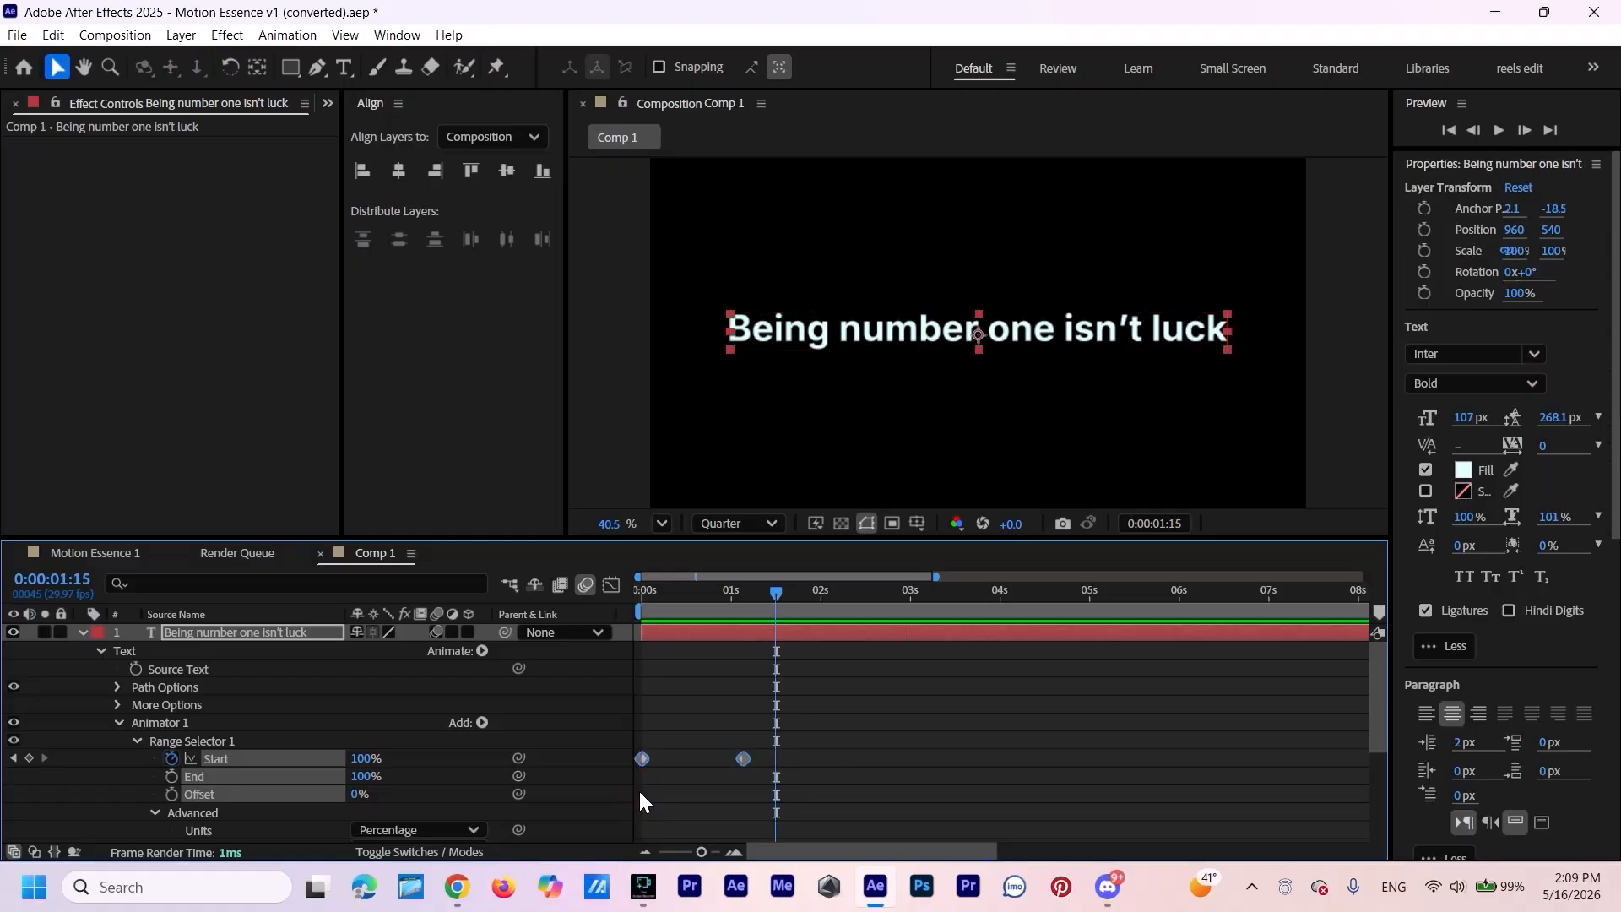
{"action": "left_click", "coordinate": [615, 585]}
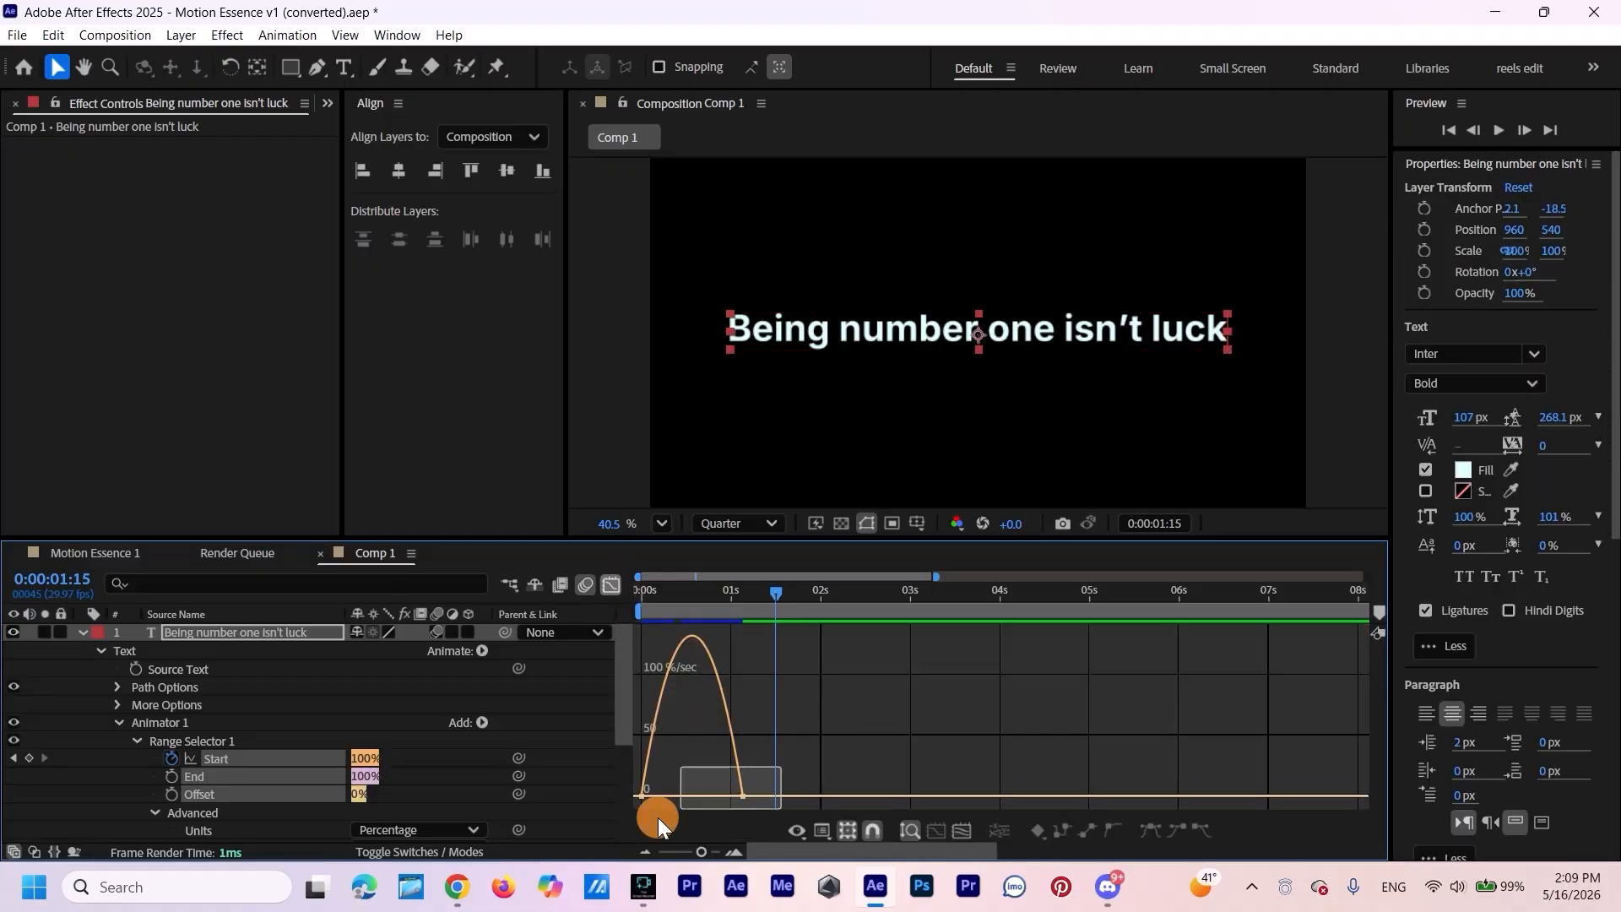
{"action": "left_click_drag", "start_coordinate": [727, 795], "coordinate": [705, 797]}
{"action": "key", "text": "space"}
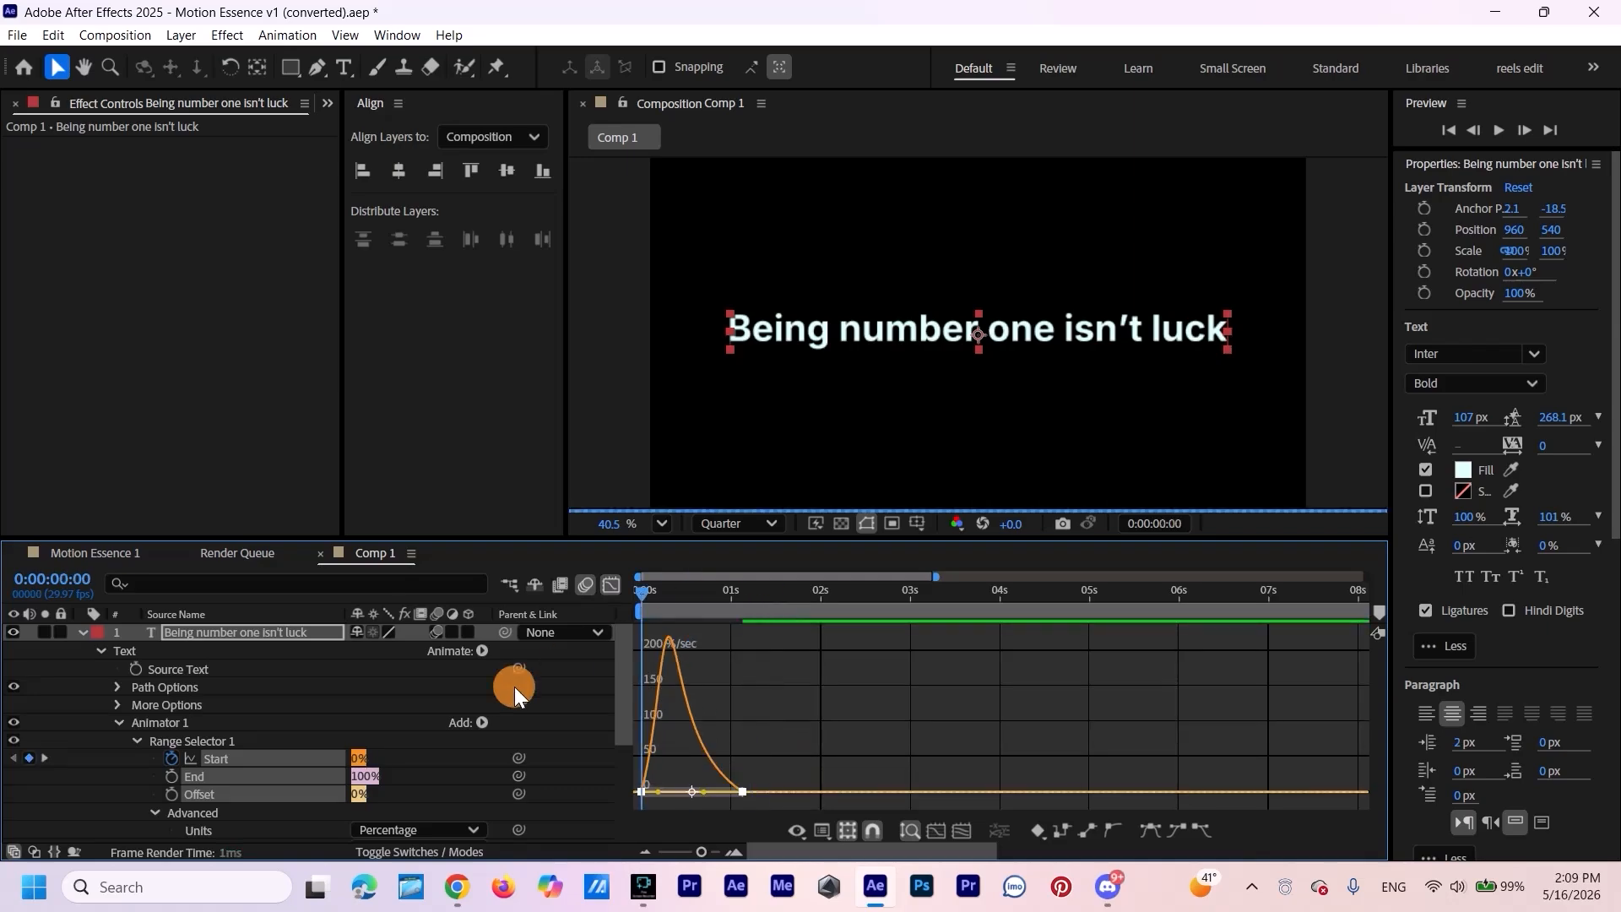
{"action": "key", "text": "space"}
{"action": "left_click", "coordinate": [611, 585]}
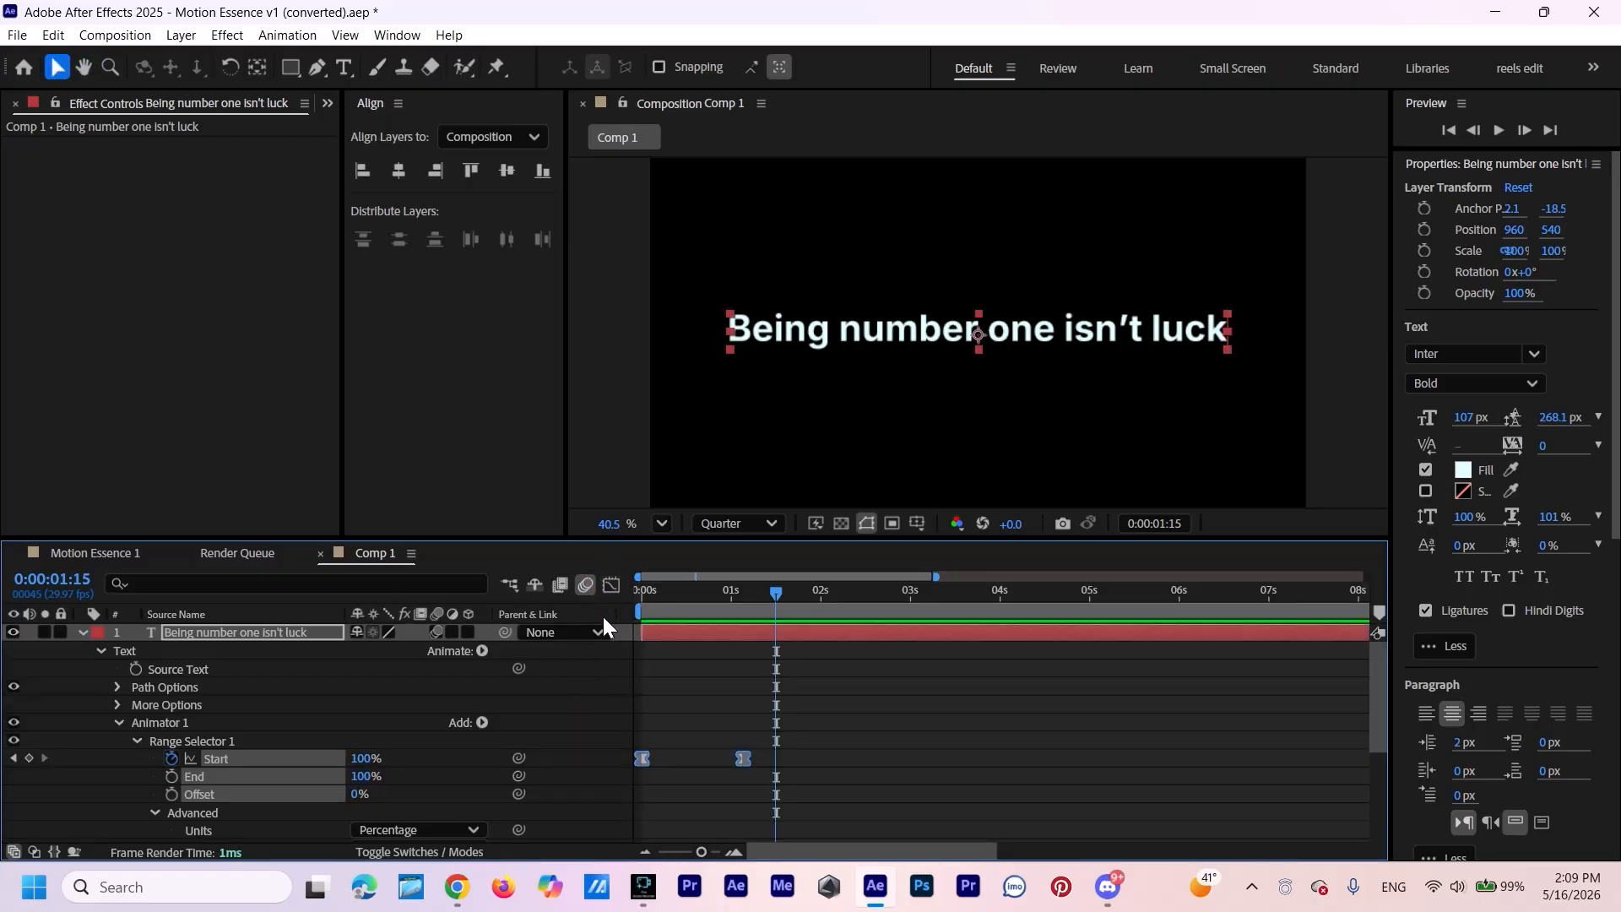
Play back the eased text reveal from the first frame.
{"action": "left_click", "coordinate": [959, 772]}
{"action": "key", "text": "Home"}
{"action": "key", "text": "space"}
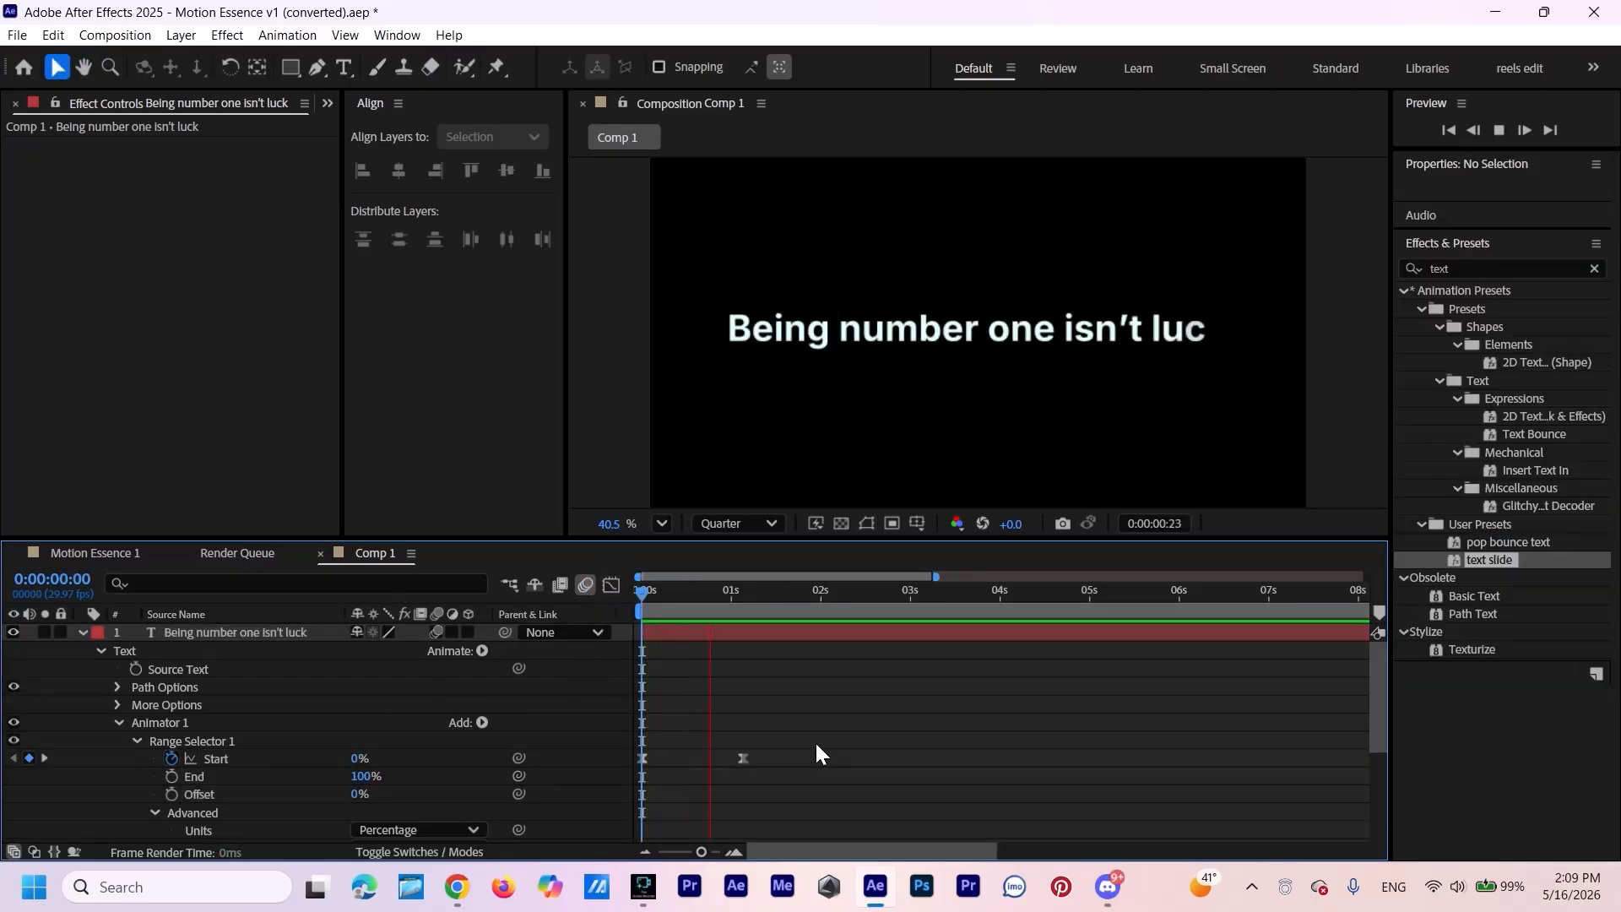
{"action": "key", "text": "space"}
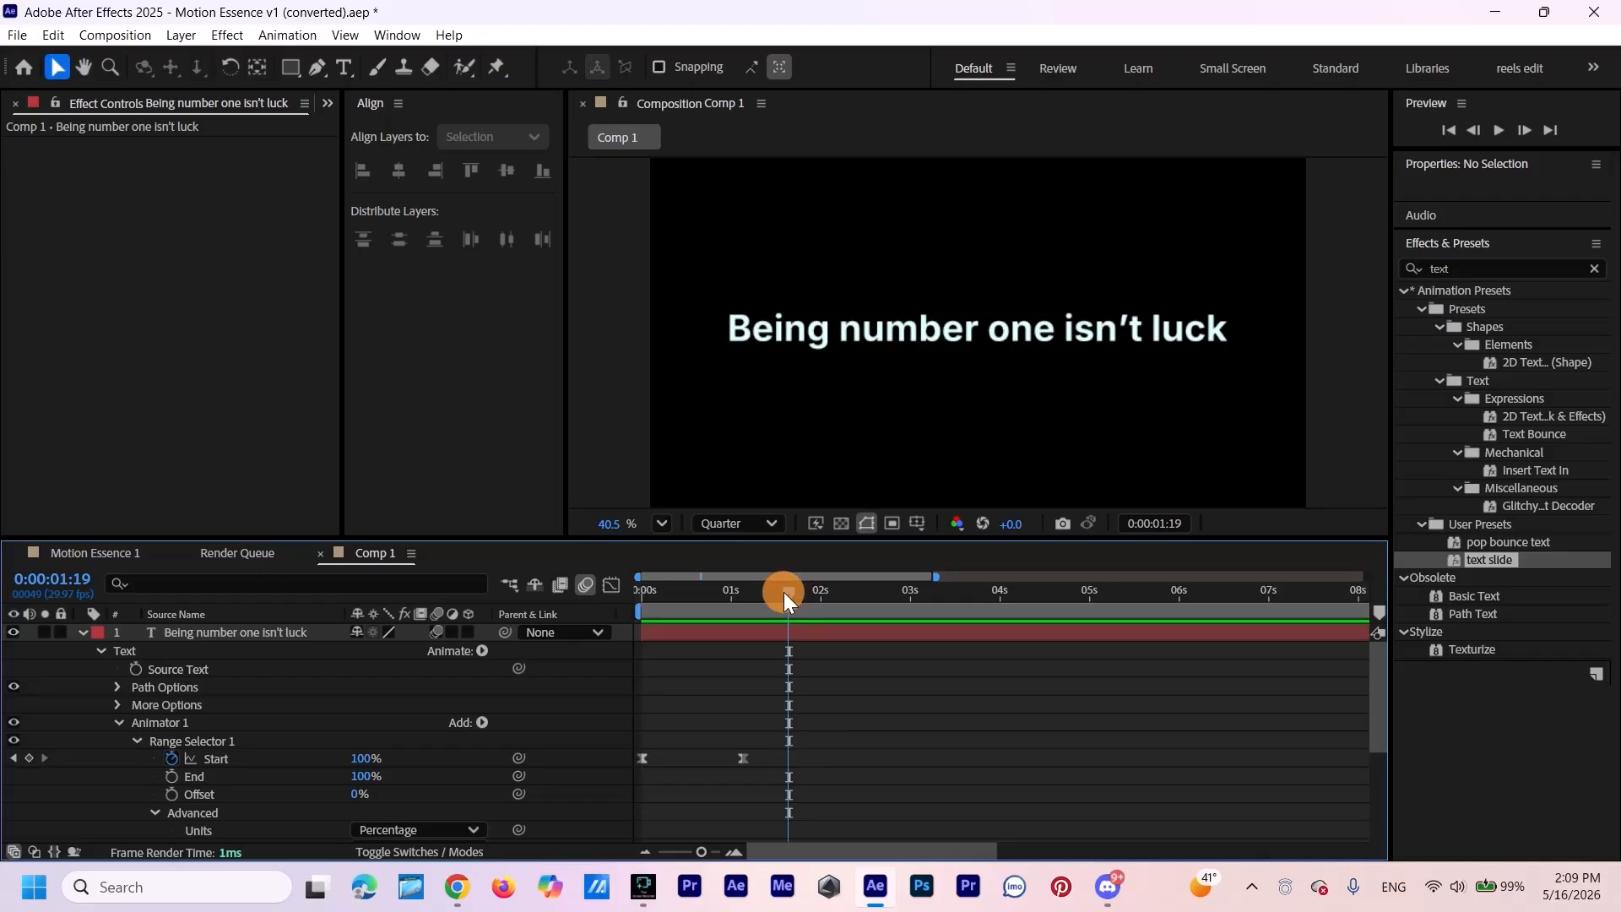
{"action": "left_click_drag", "start_coordinate": [783, 591], "coordinate": [470, 733]}
{"action": "key", "text": "space"}
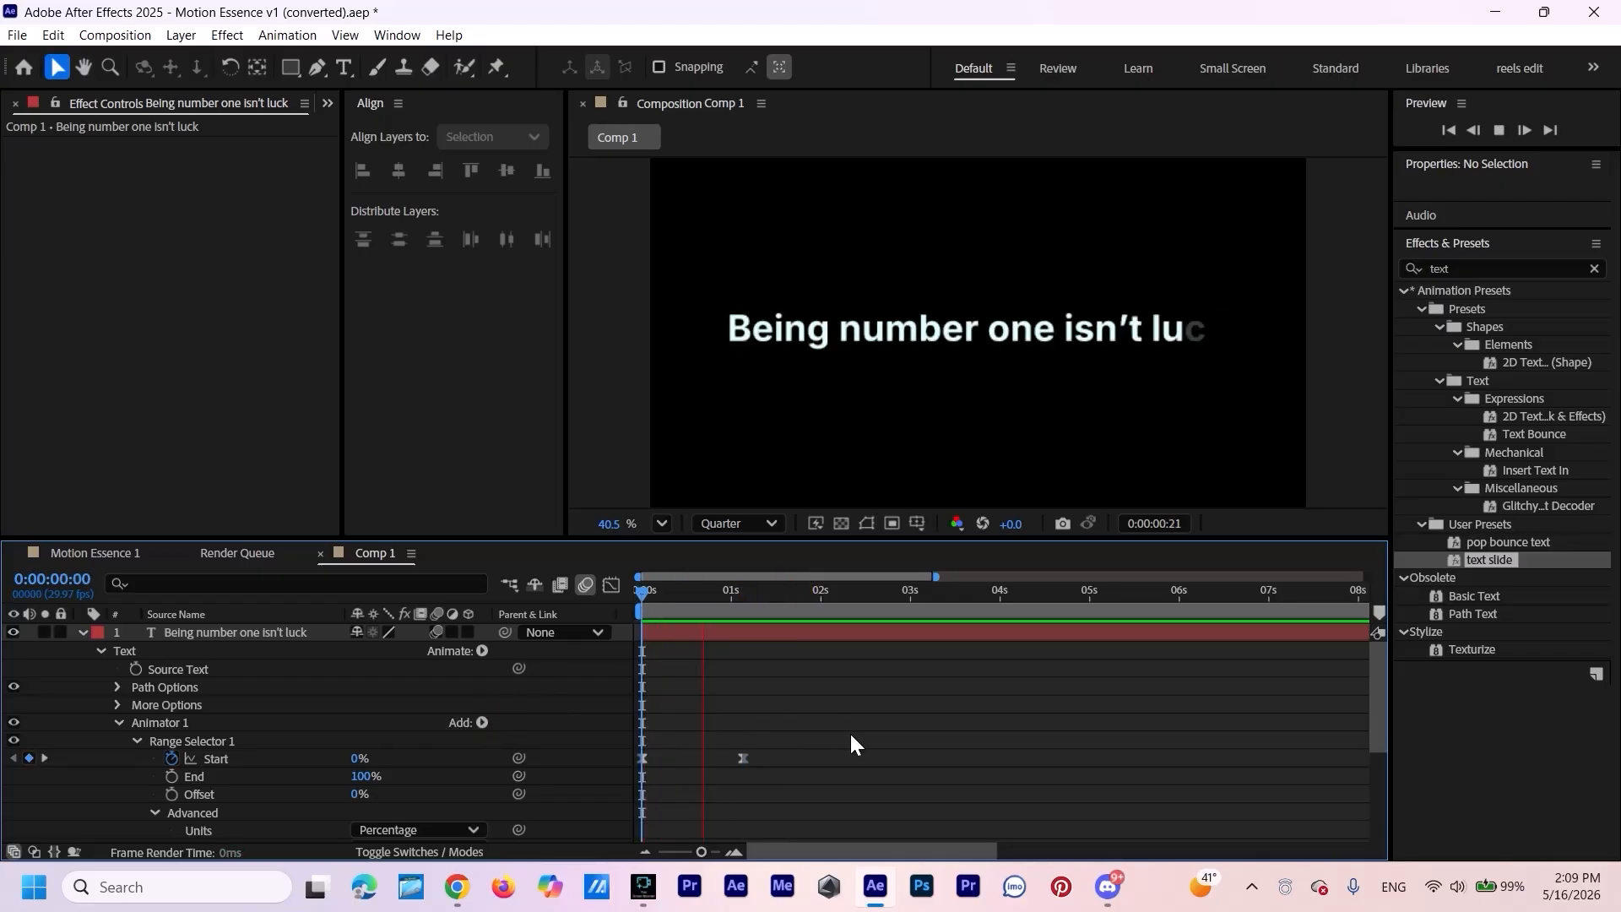
{"action": "key", "text": "space"}
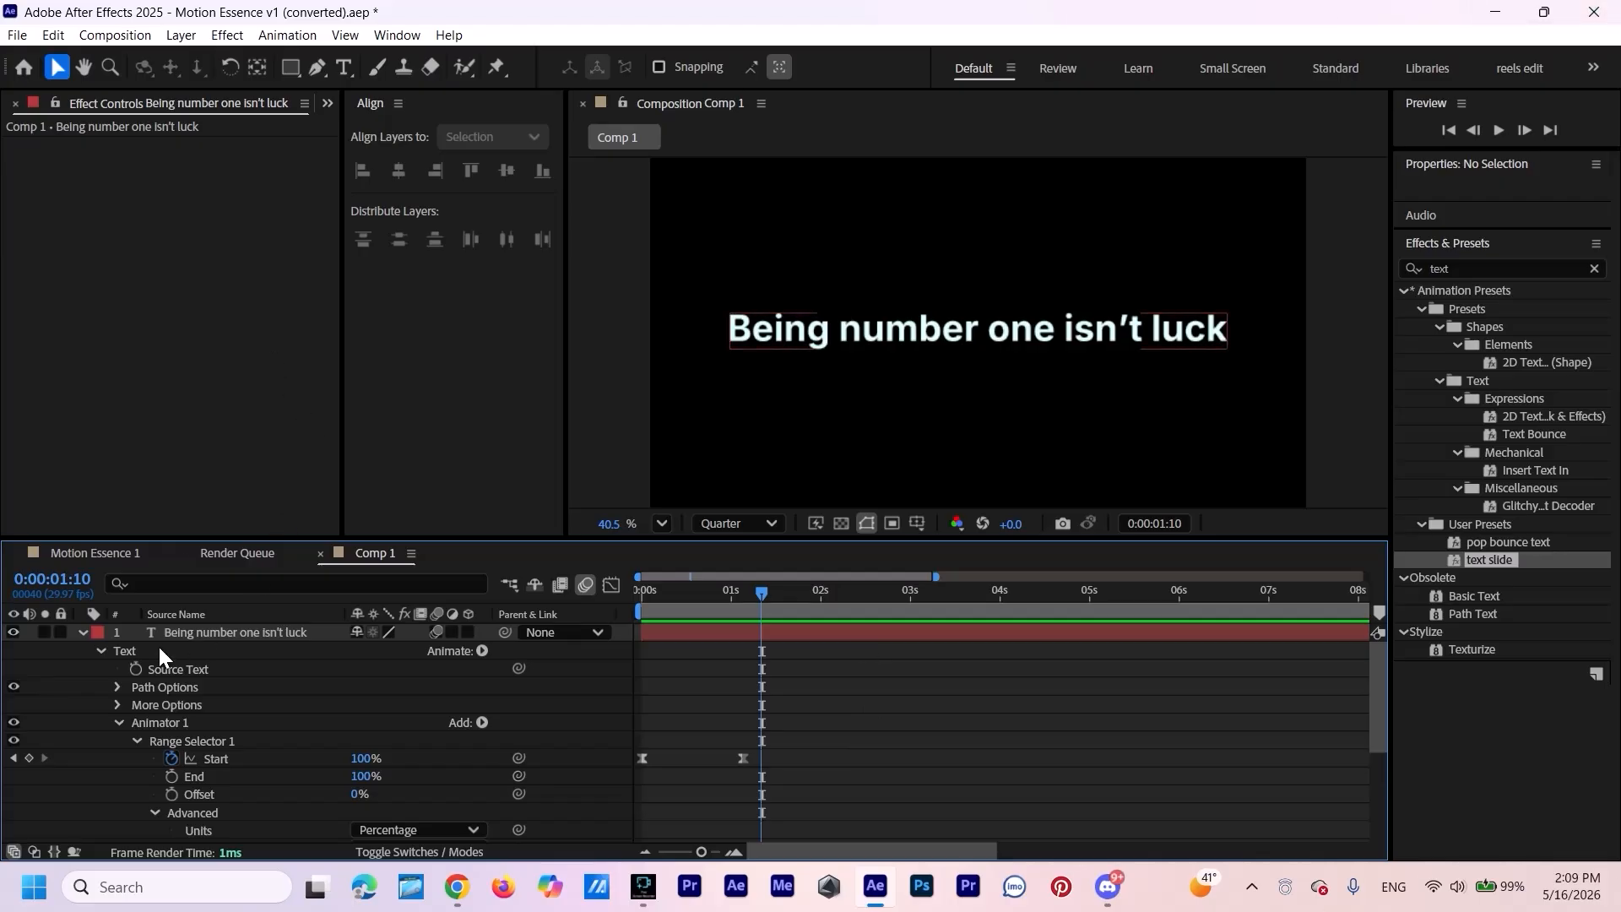
Save Animator 1 of the text layer as an animation preset named "text reveal" in the User Presets folder.
{"action": "scroll", "coordinate": [272, 706], "scroll_direction": "down", "scroll_amount": 1}
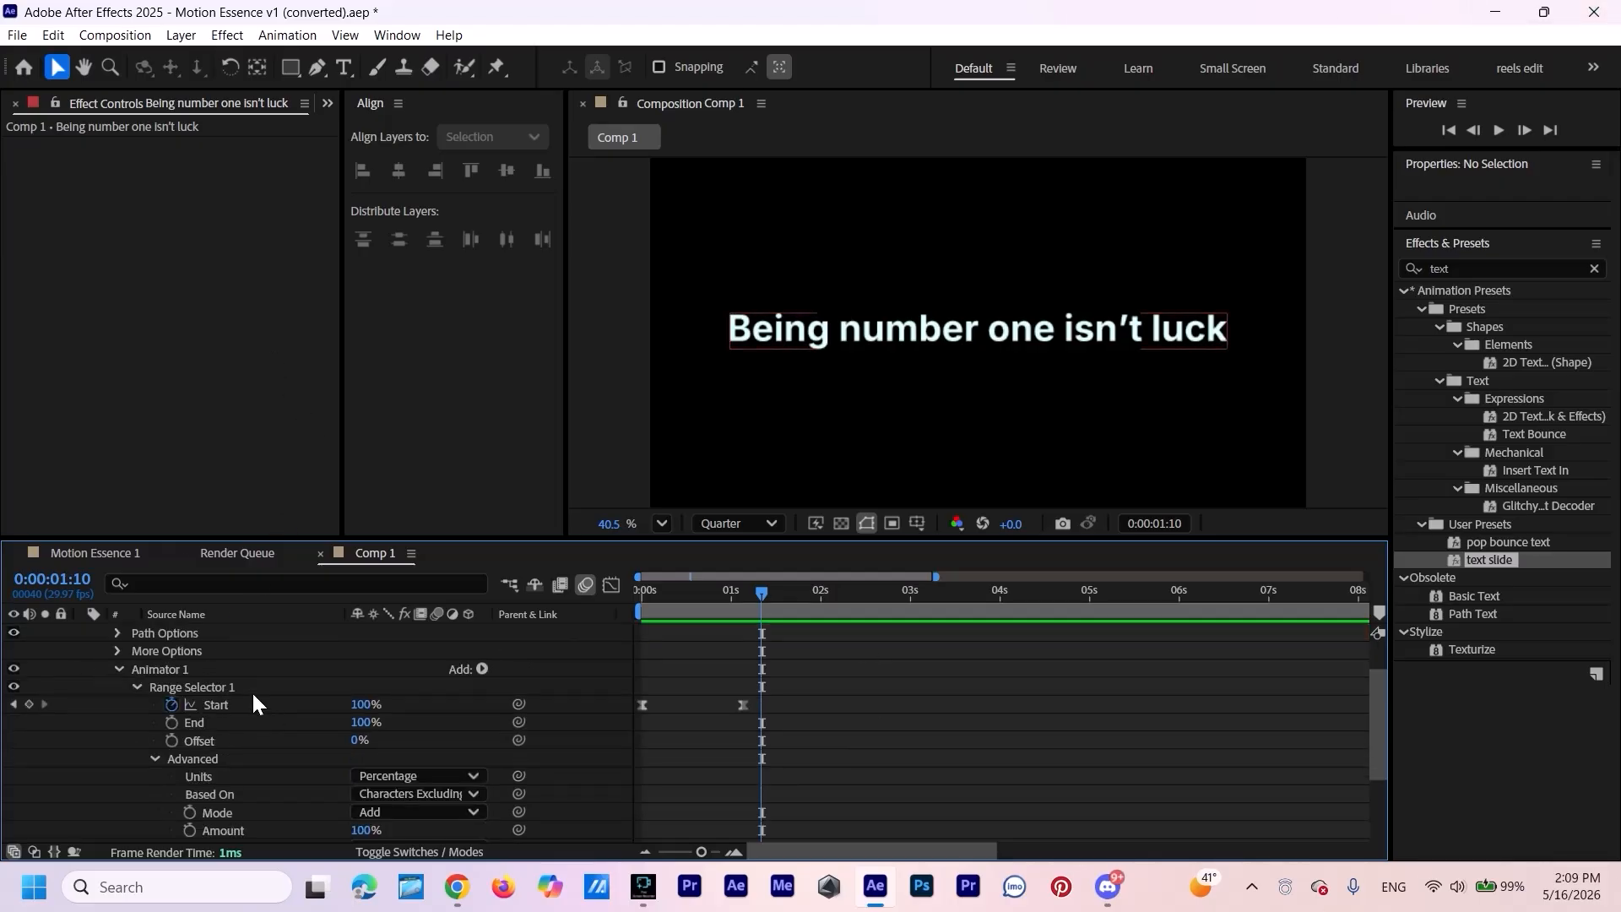
{"action": "scroll", "coordinate": [252, 691], "scroll_direction": "up", "scroll_amount": 1}
{"action": "left_click", "coordinate": [216, 723]}
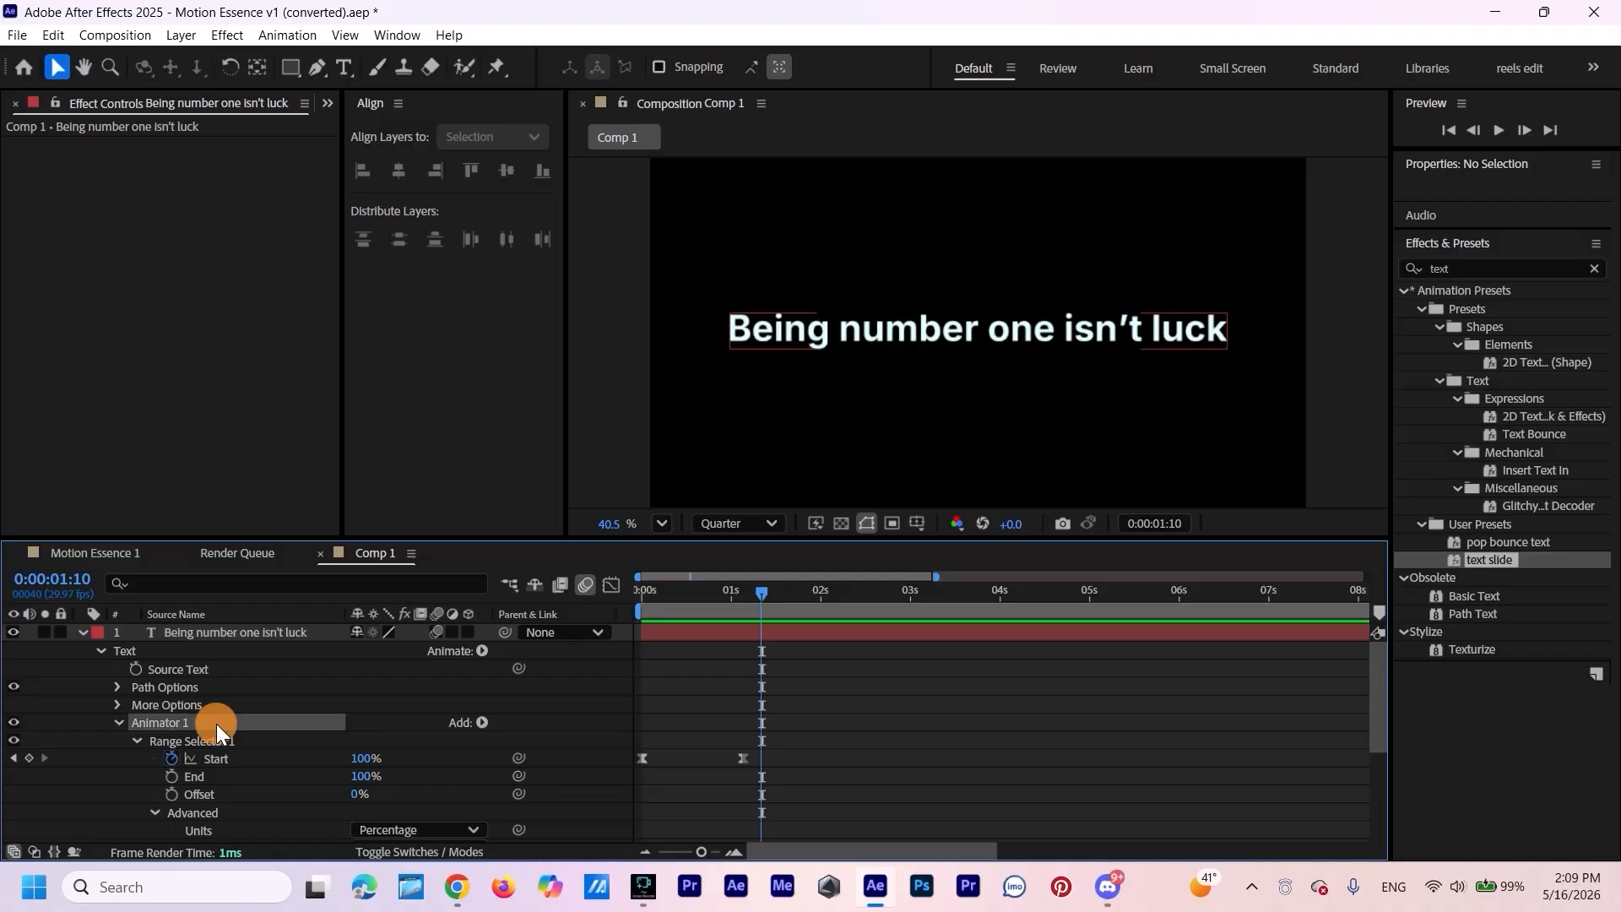
{"action": "left_click", "coordinate": [302, 38]}
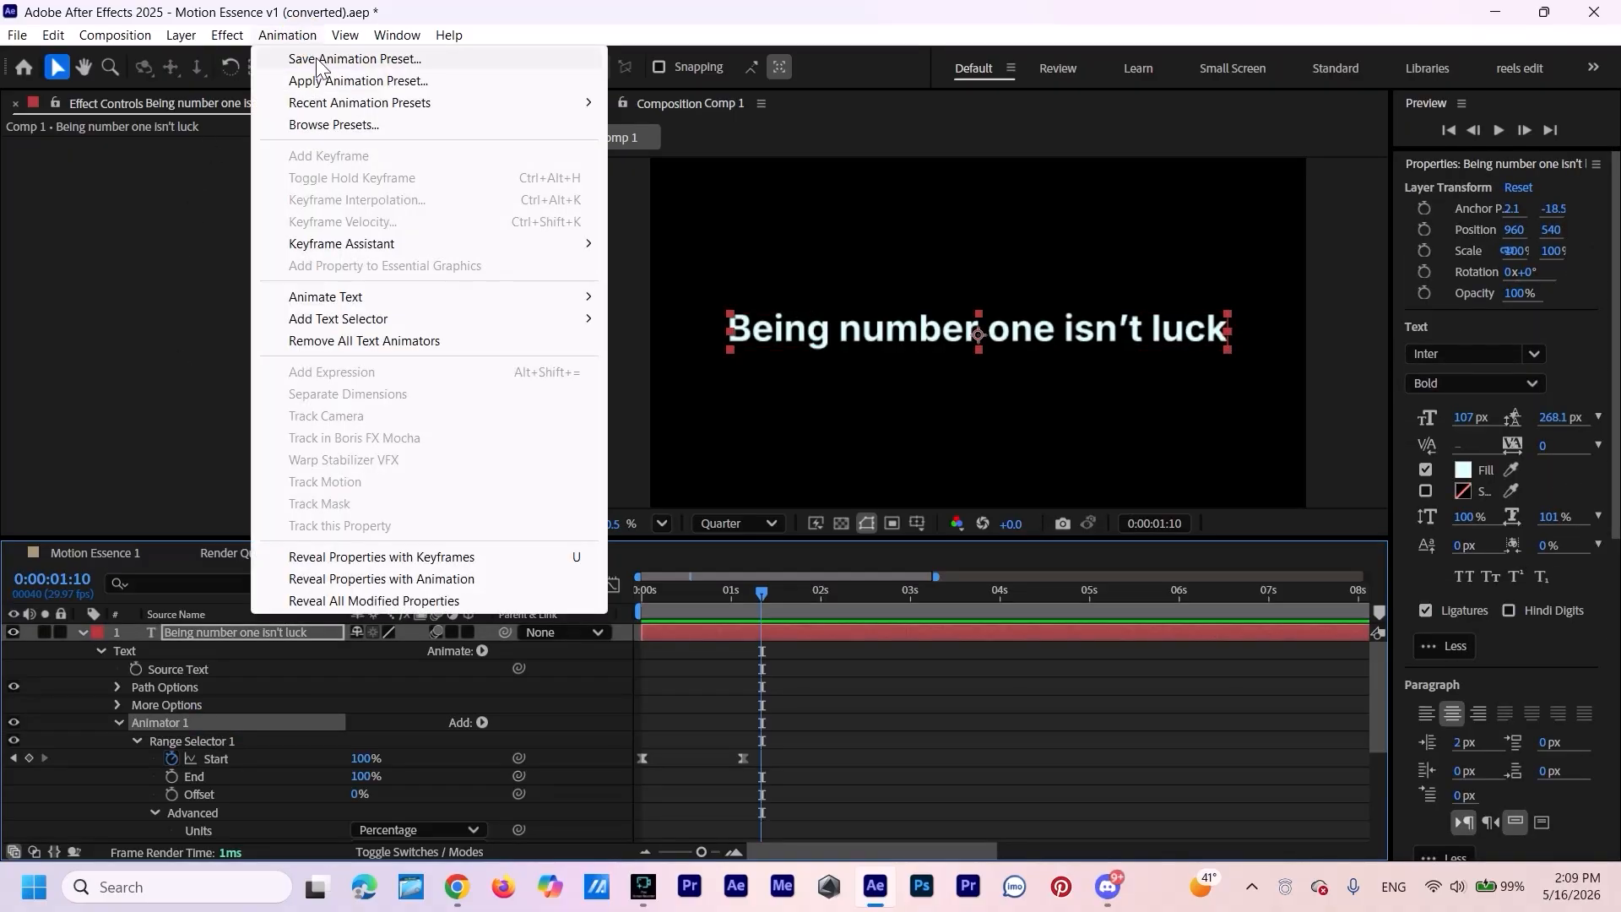
{"action": "left_click", "coordinate": [317, 58]}
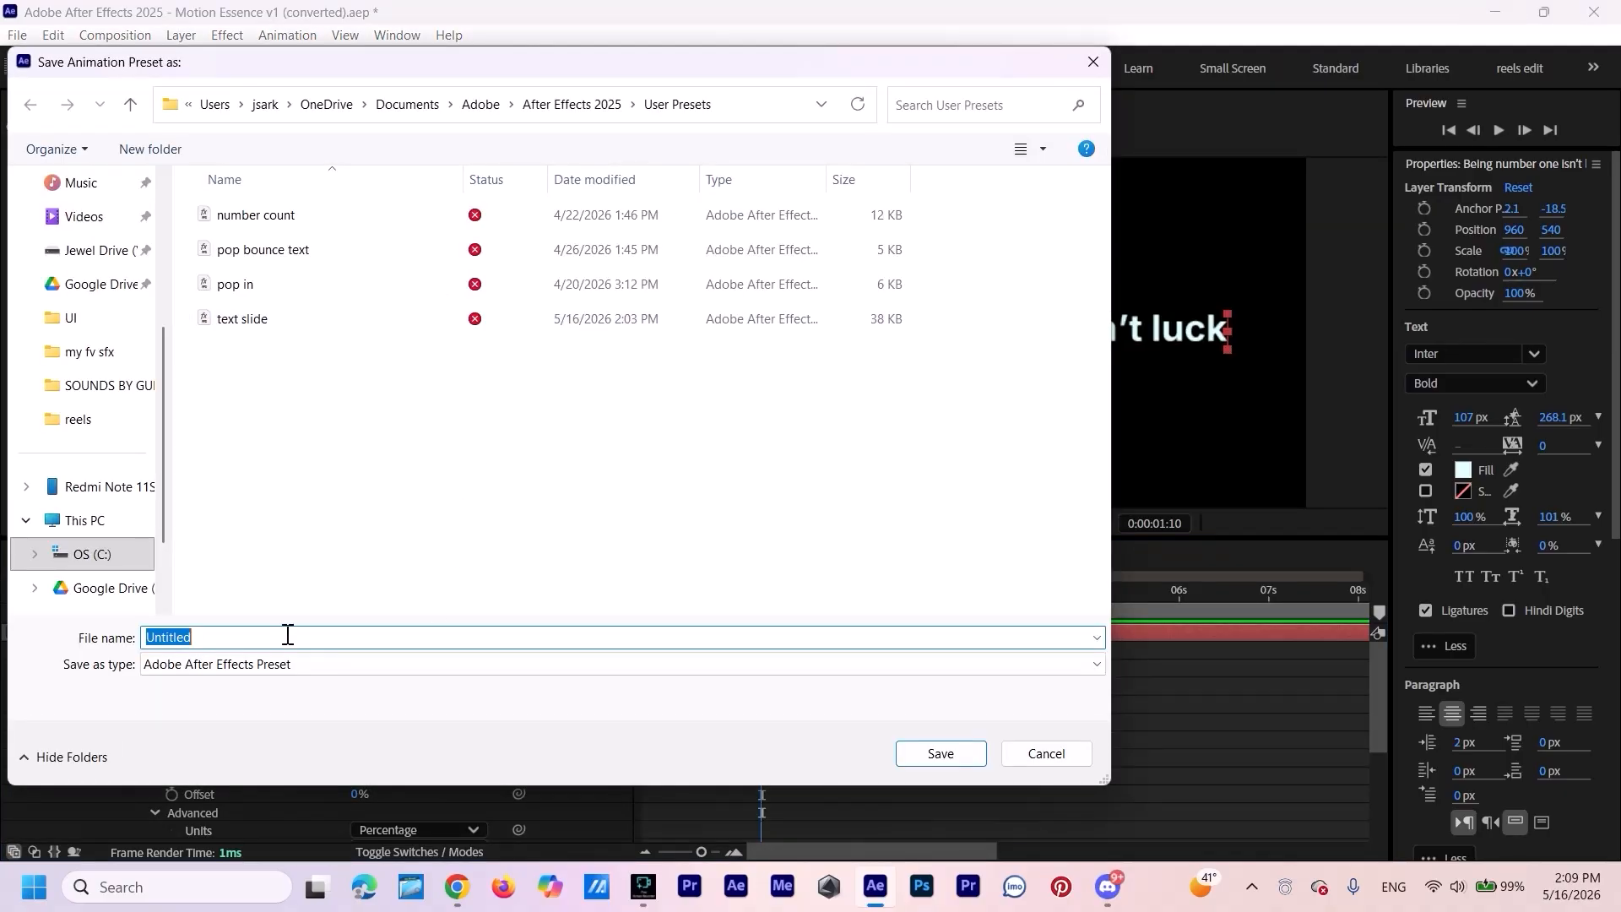
{"action": "type", "text": "text reveal"}
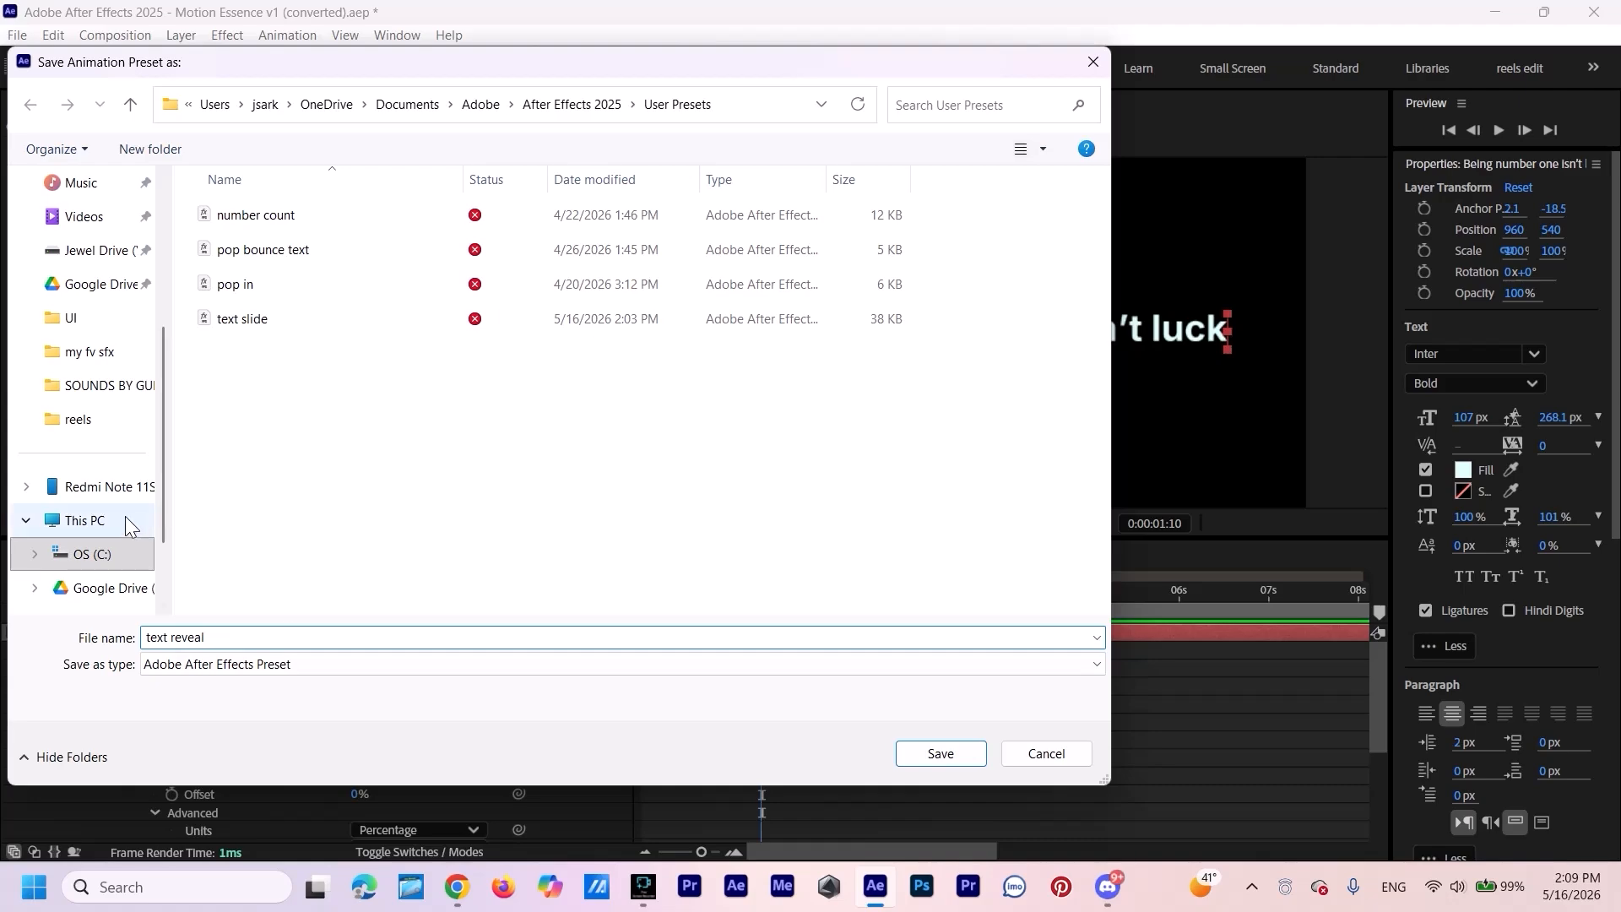
{"action": "left_click", "coordinate": [940, 754]}
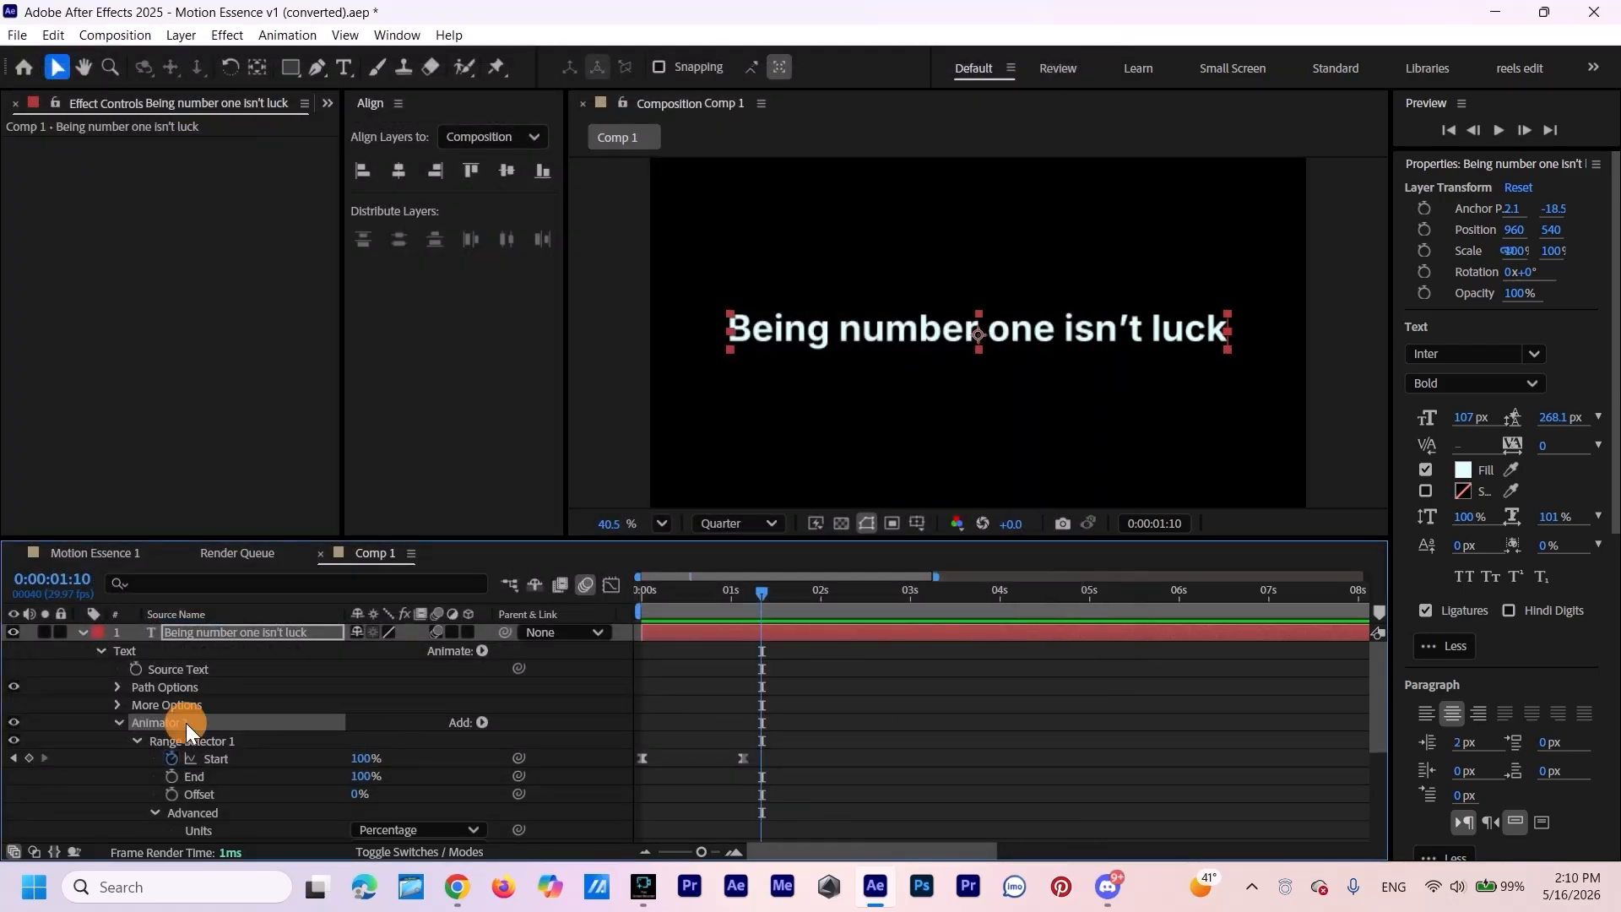
Delete Animator 1 from the text layer and return the playhead to 0:00:00:00.
{"action": "key", "text": "Delete"}
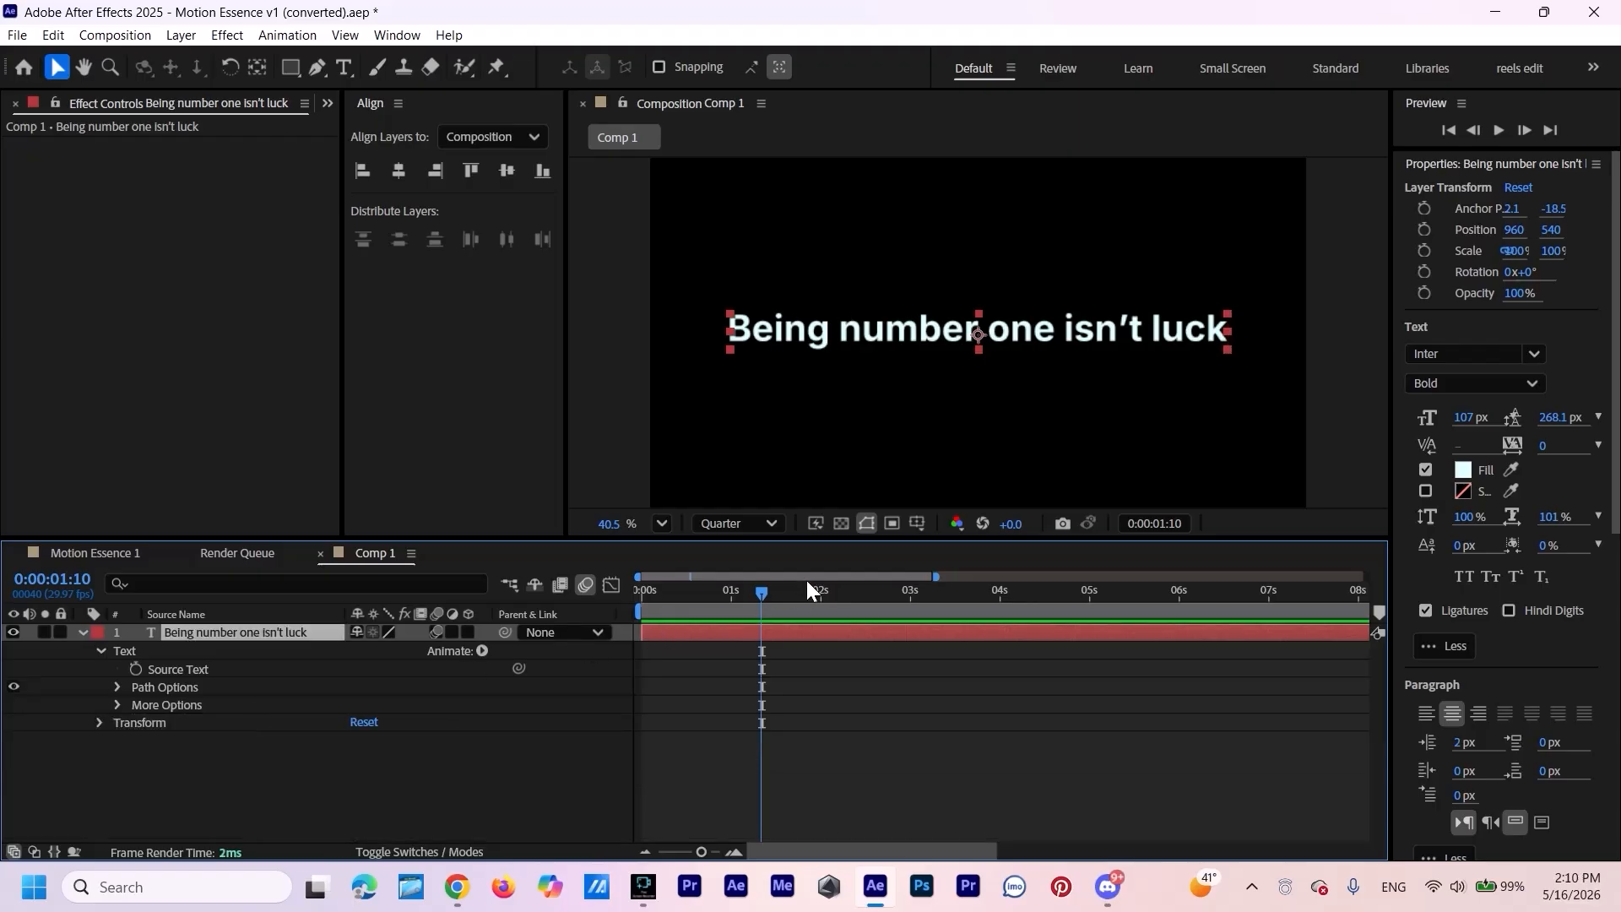
{"action": "left_click_drag", "start_coordinate": [755, 594], "coordinate": [432, 773]}
{"action": "left_click", "coordinate": [432, 773]}
Search the effects and presets for "text" and apply the "text reveal" user preset to the text layer.
{"action": "left_click", "coordinate": [1594, 269]}
{"action": "left_click", "coordinate": [1596, 272]}
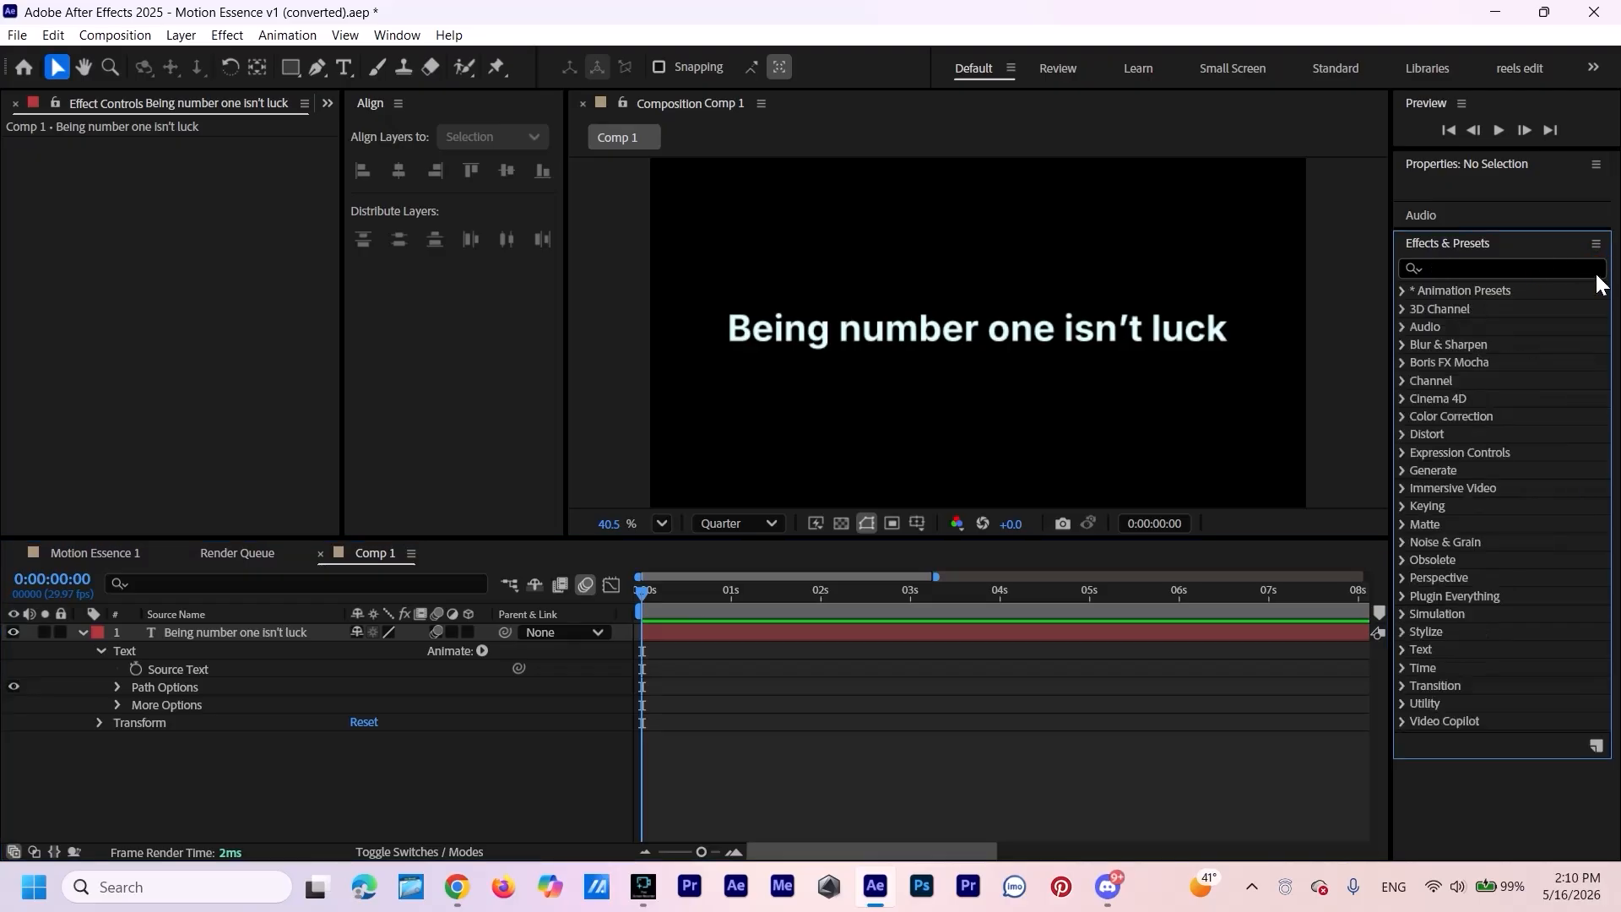
{"action": "type", "text": "te"}
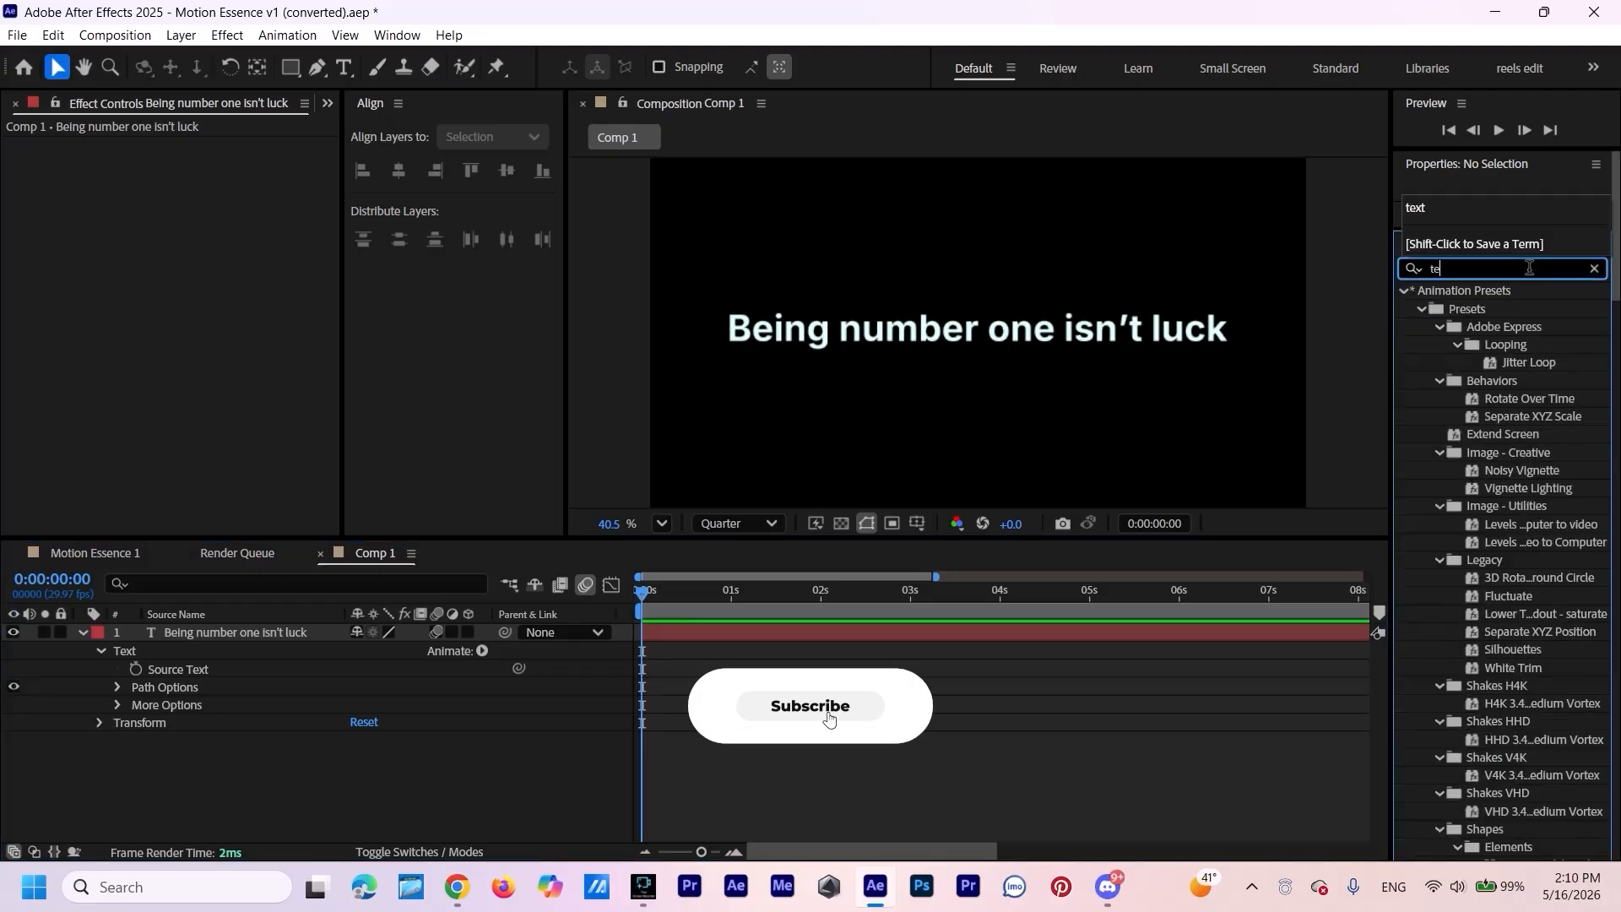
{"action": "type", "text": "xt"}
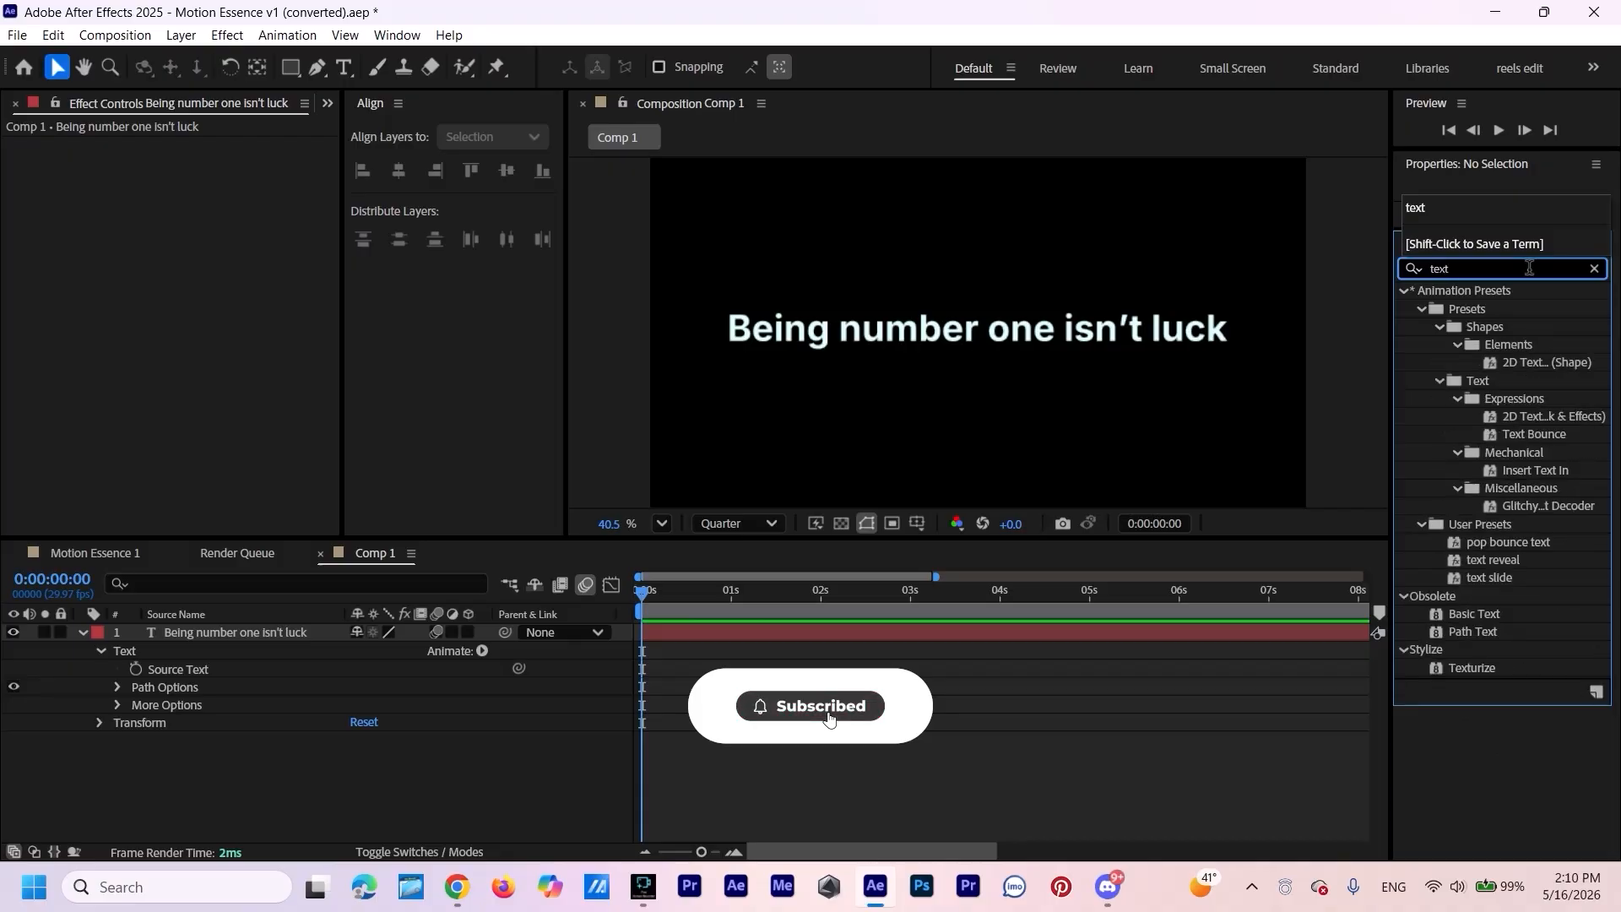
{"action": "left_click", "coordinate": [1508, 560]}
{"action": "left_click_drag", "start_coordinate": [1506, 560], "coordinate": [221, 632]}
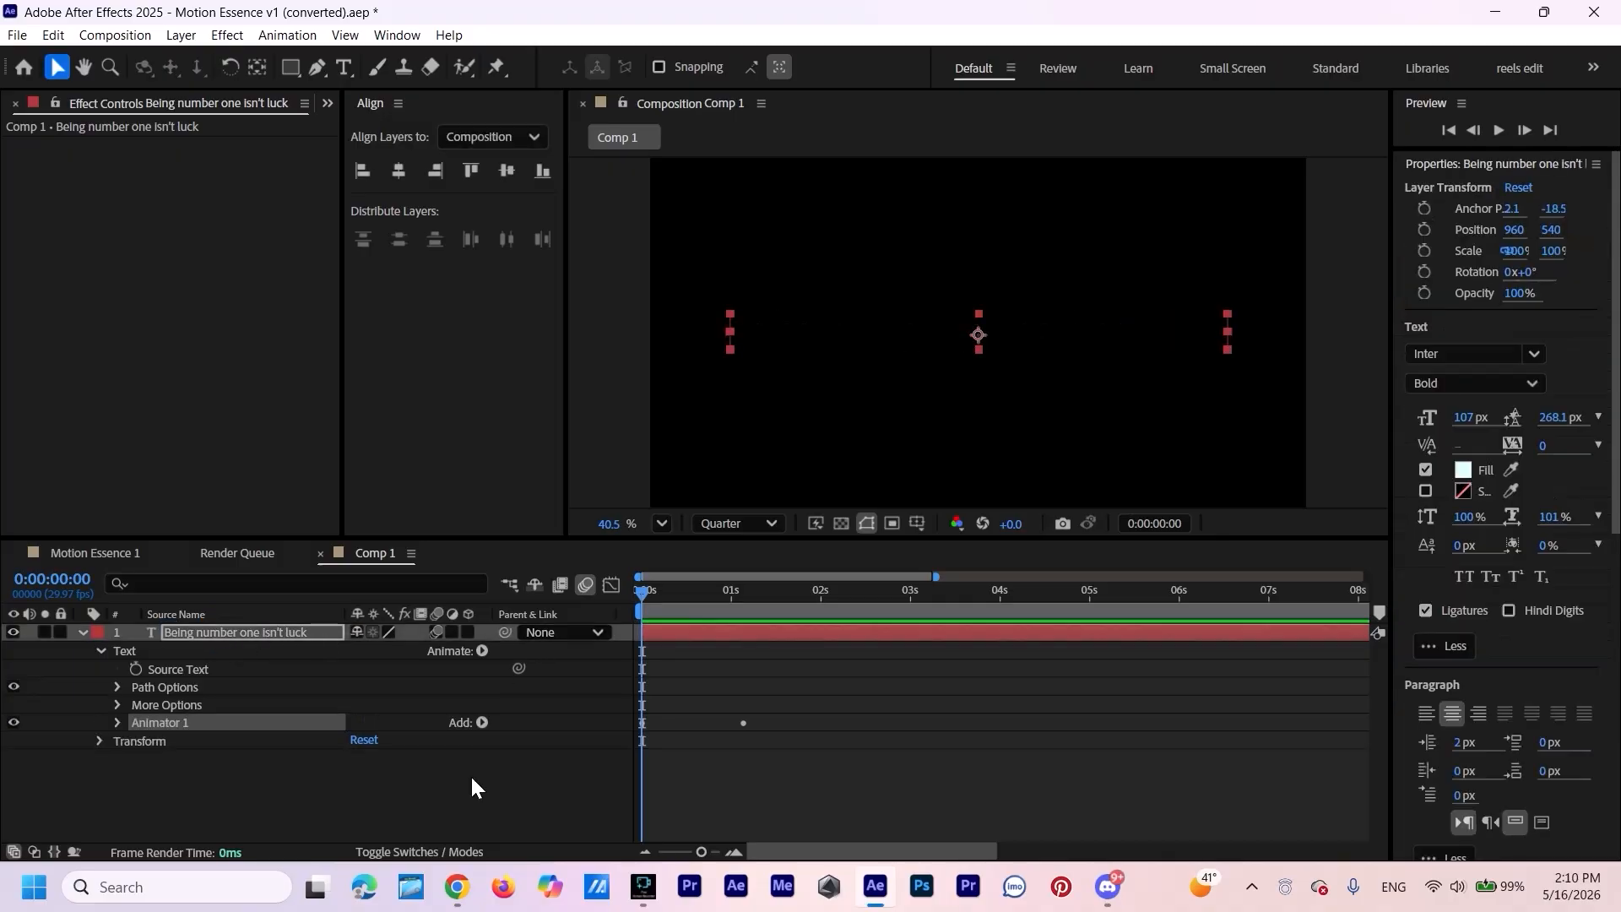
Preview the applied text reveal preset from the beginning of the composition.
{"action": "left_click", "coordinate": [472, 777]}
{"action": "key", "text": "space"}
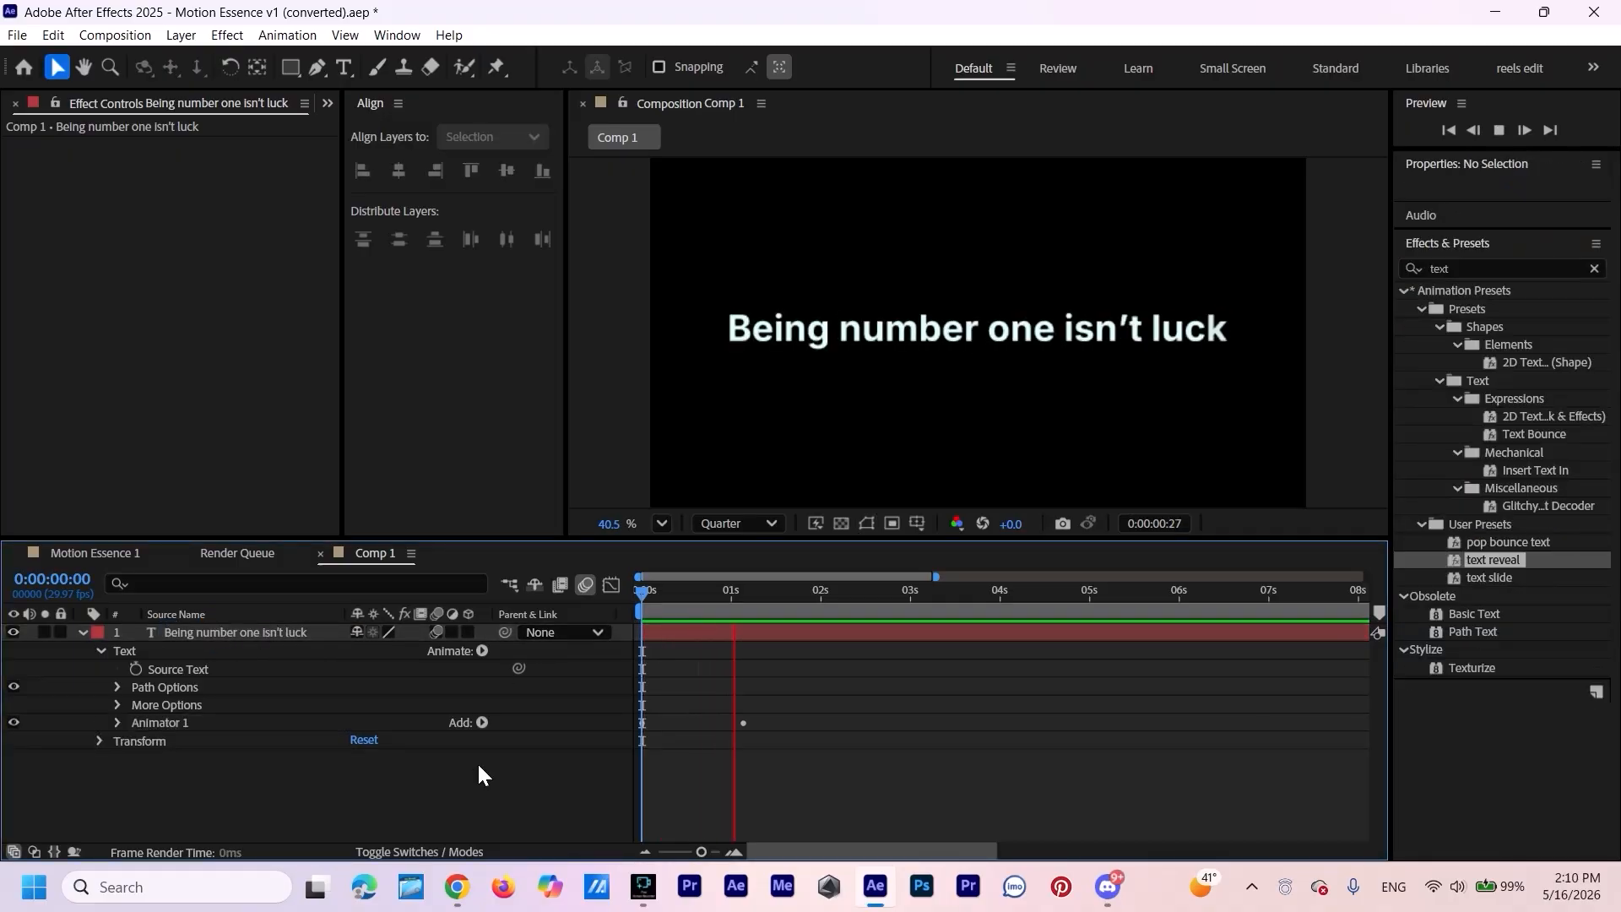
{"action": "left_click", "coordinate": [525, 688]}
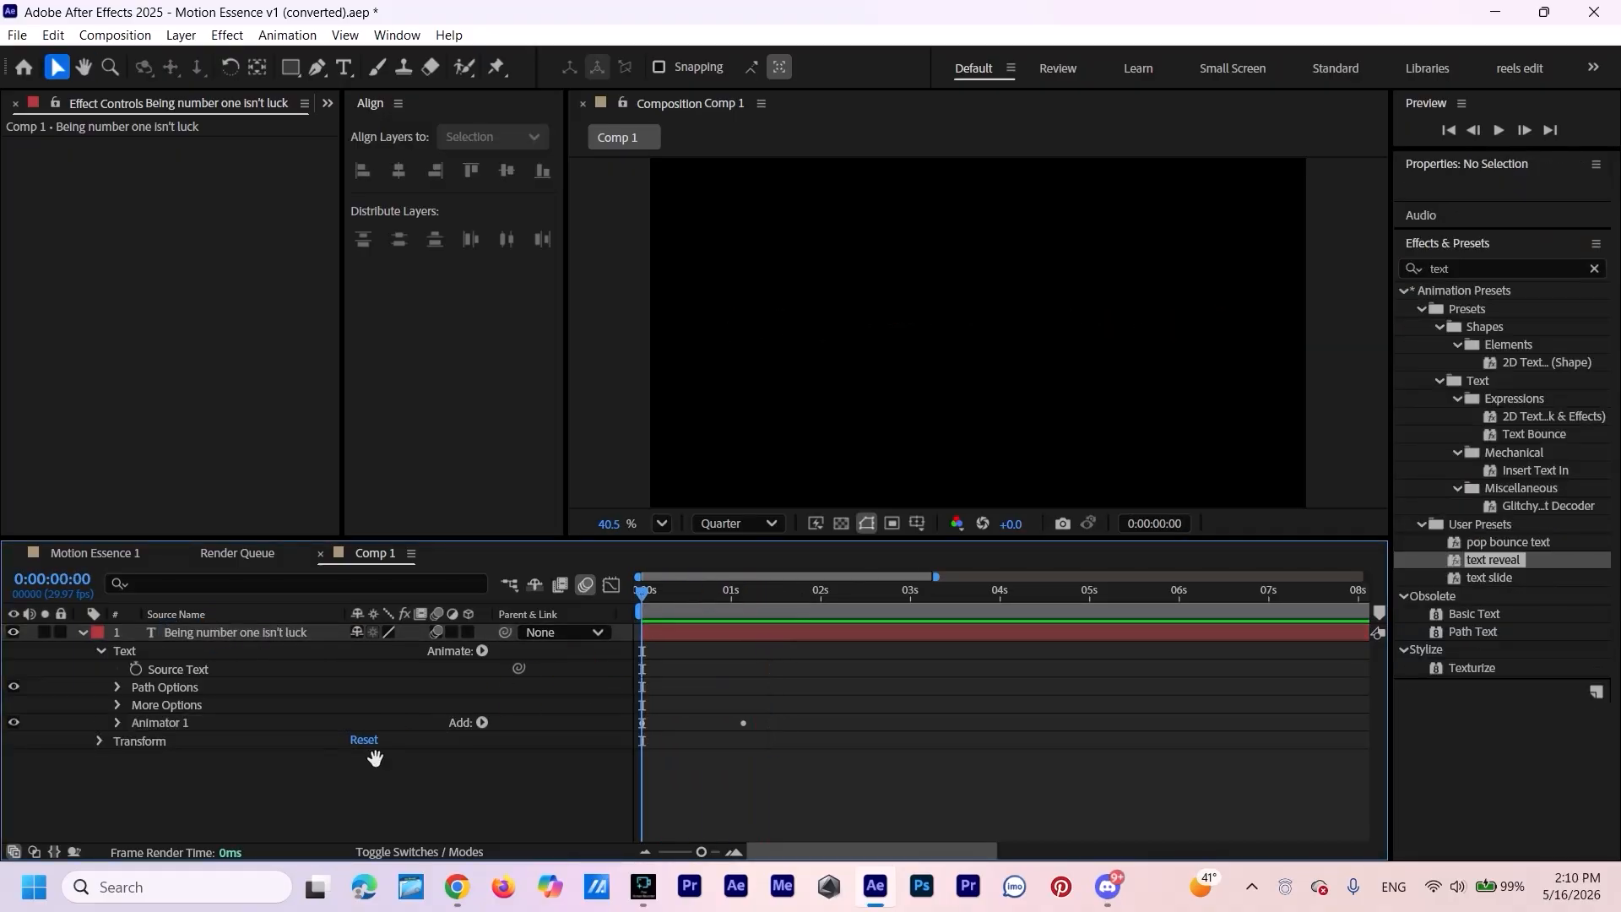
{"action": "key", "text": "space"}
Replace the preset's animator with a new text animator using Position 0,60 and Opacity 0%.
{"action": "left_click", "coordinate": [82, 632]}
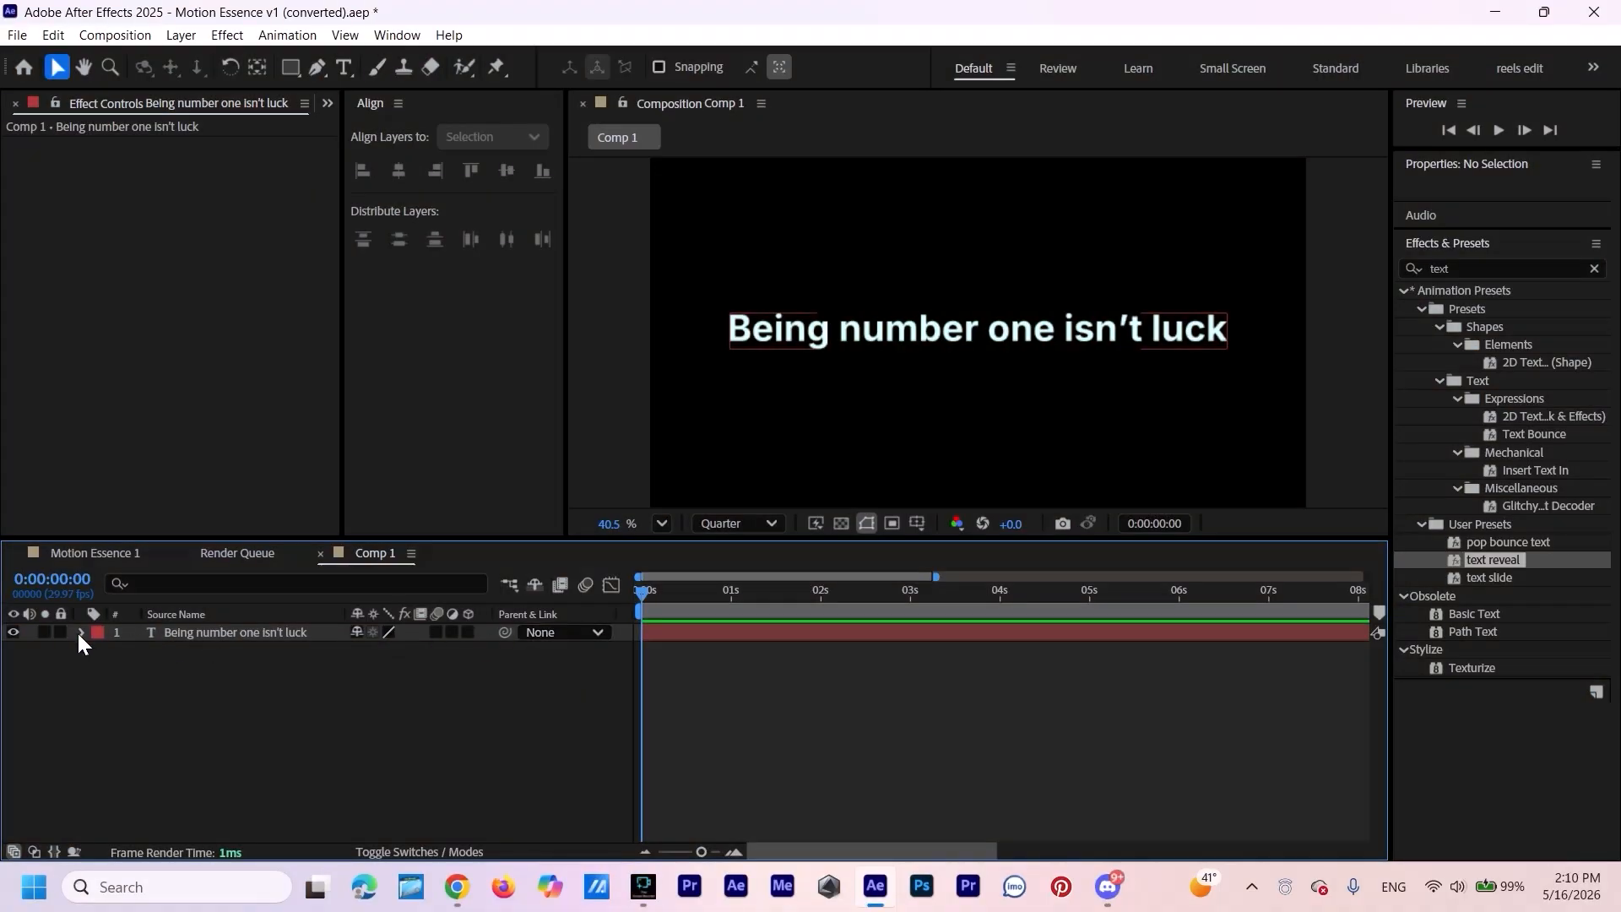
{"action": "left_click", "coordinate": [80, 633]}
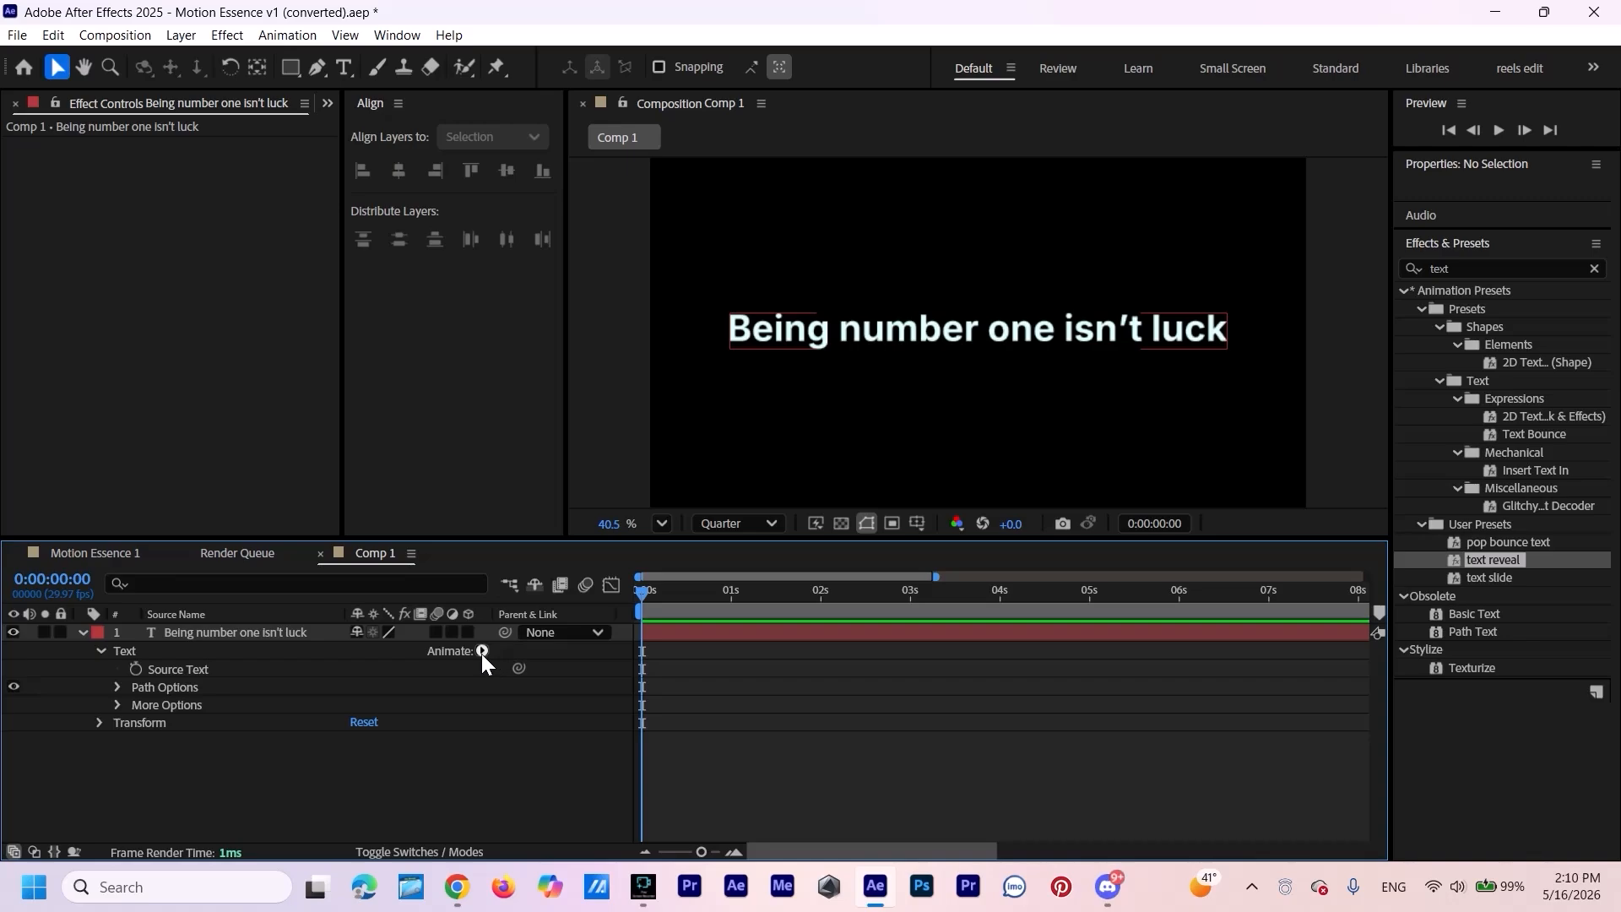
{"action": "left_click", "coordinate": [482, 651]}
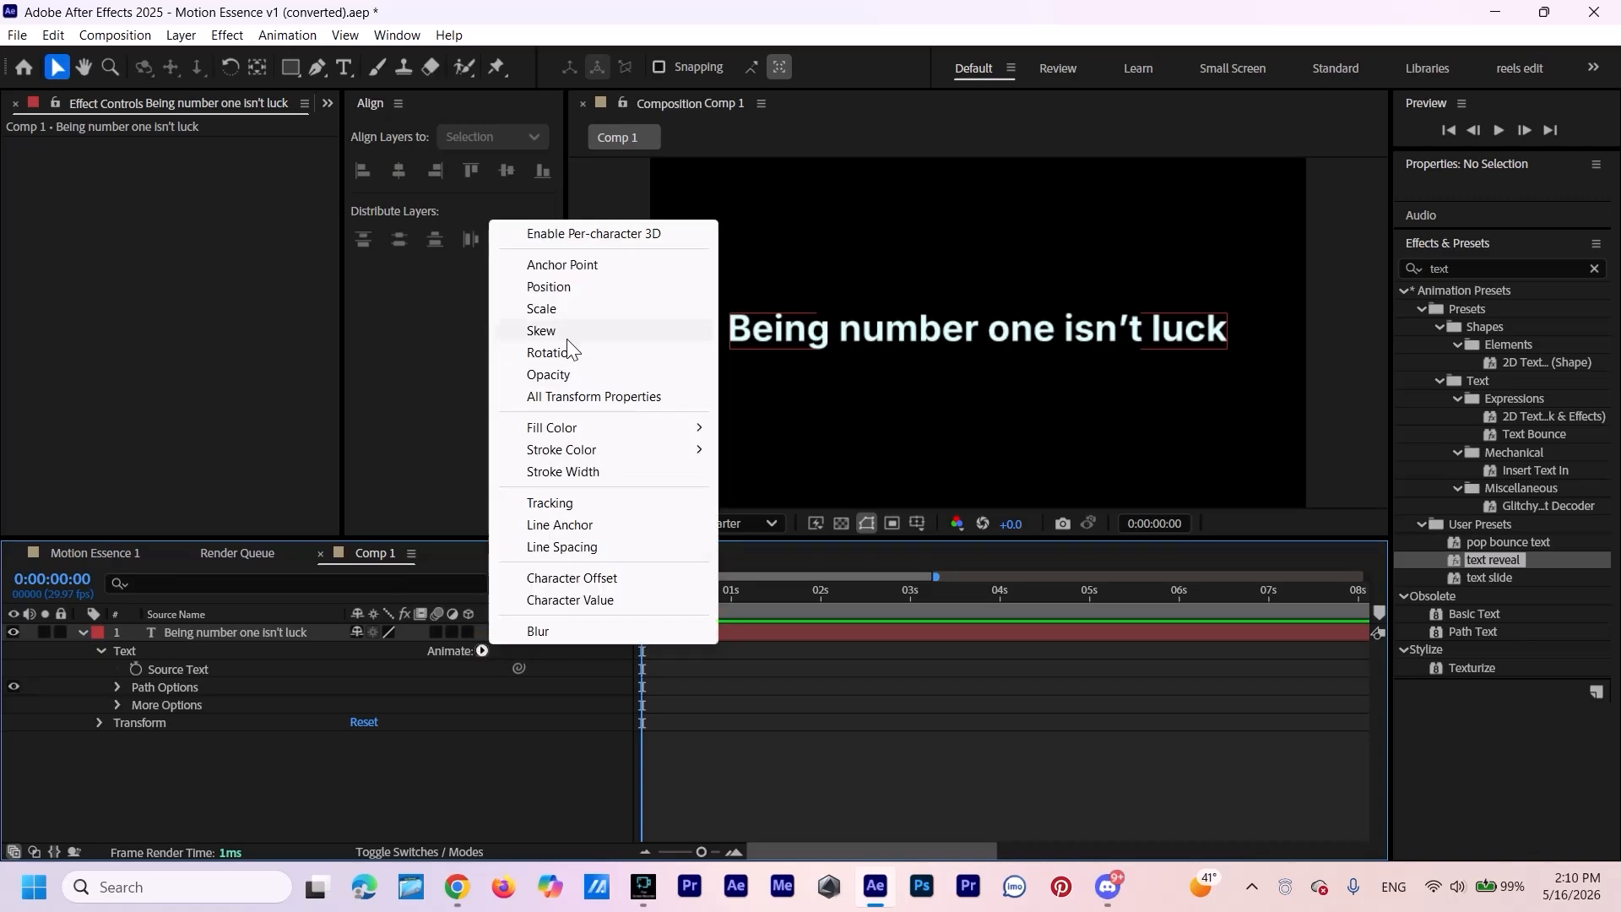
{"action": "left_click", "coordinate": [557, 287]}
{"action": "left_click", "coordinate": [481, 723]}
{"action": "mouse_move", "coordinate": [535, 729]}
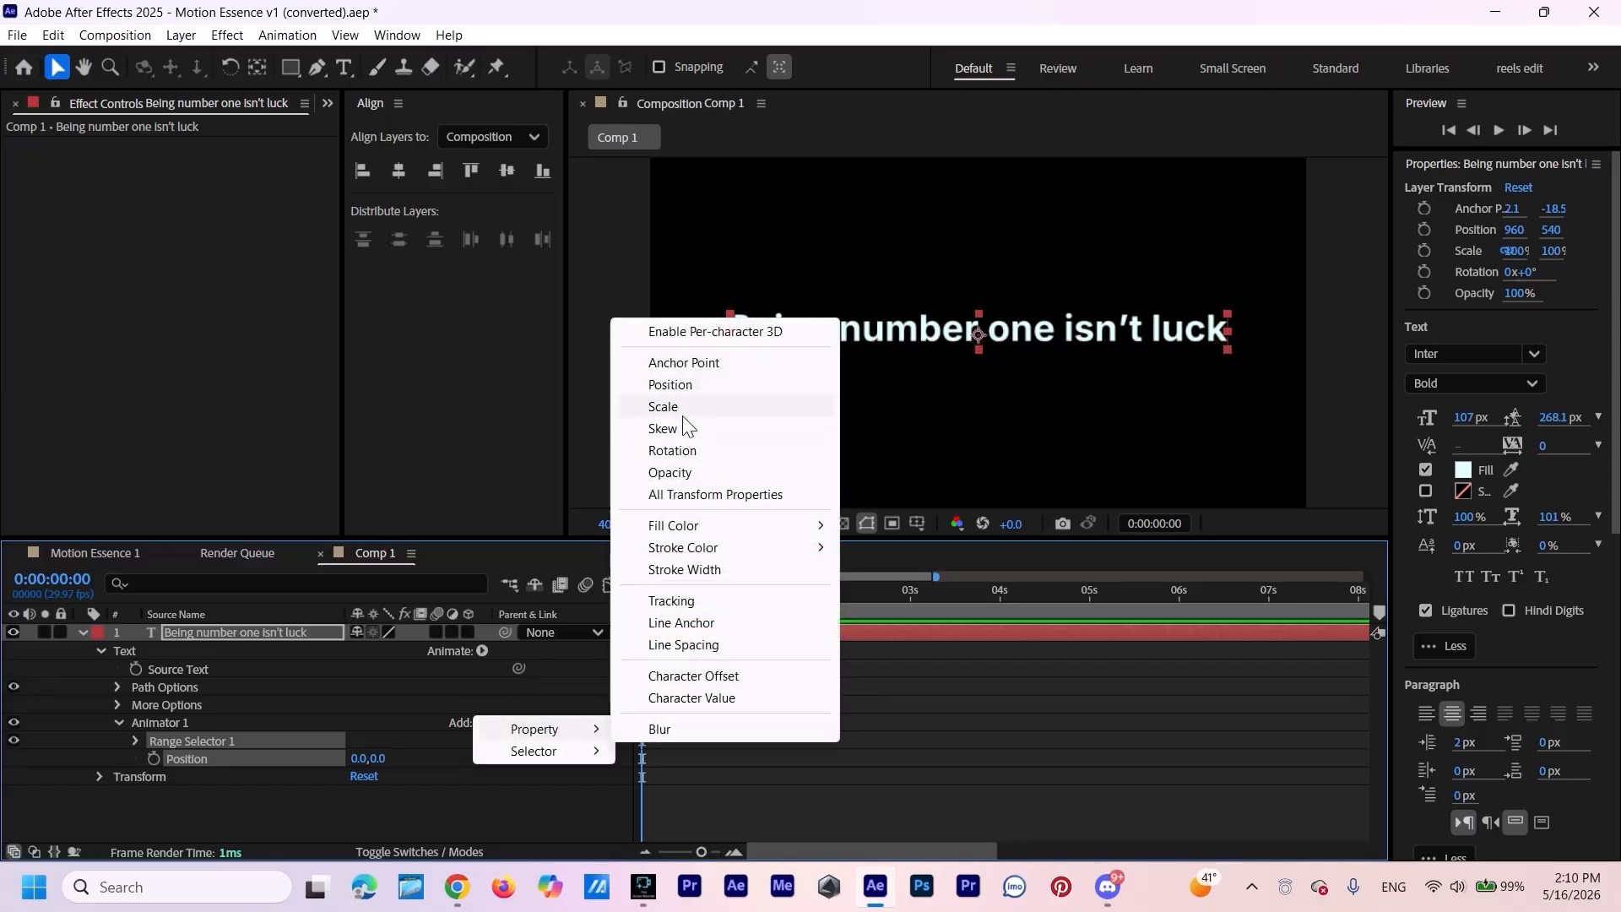
{"action": "left_click", "coordinate": [681, 470]}
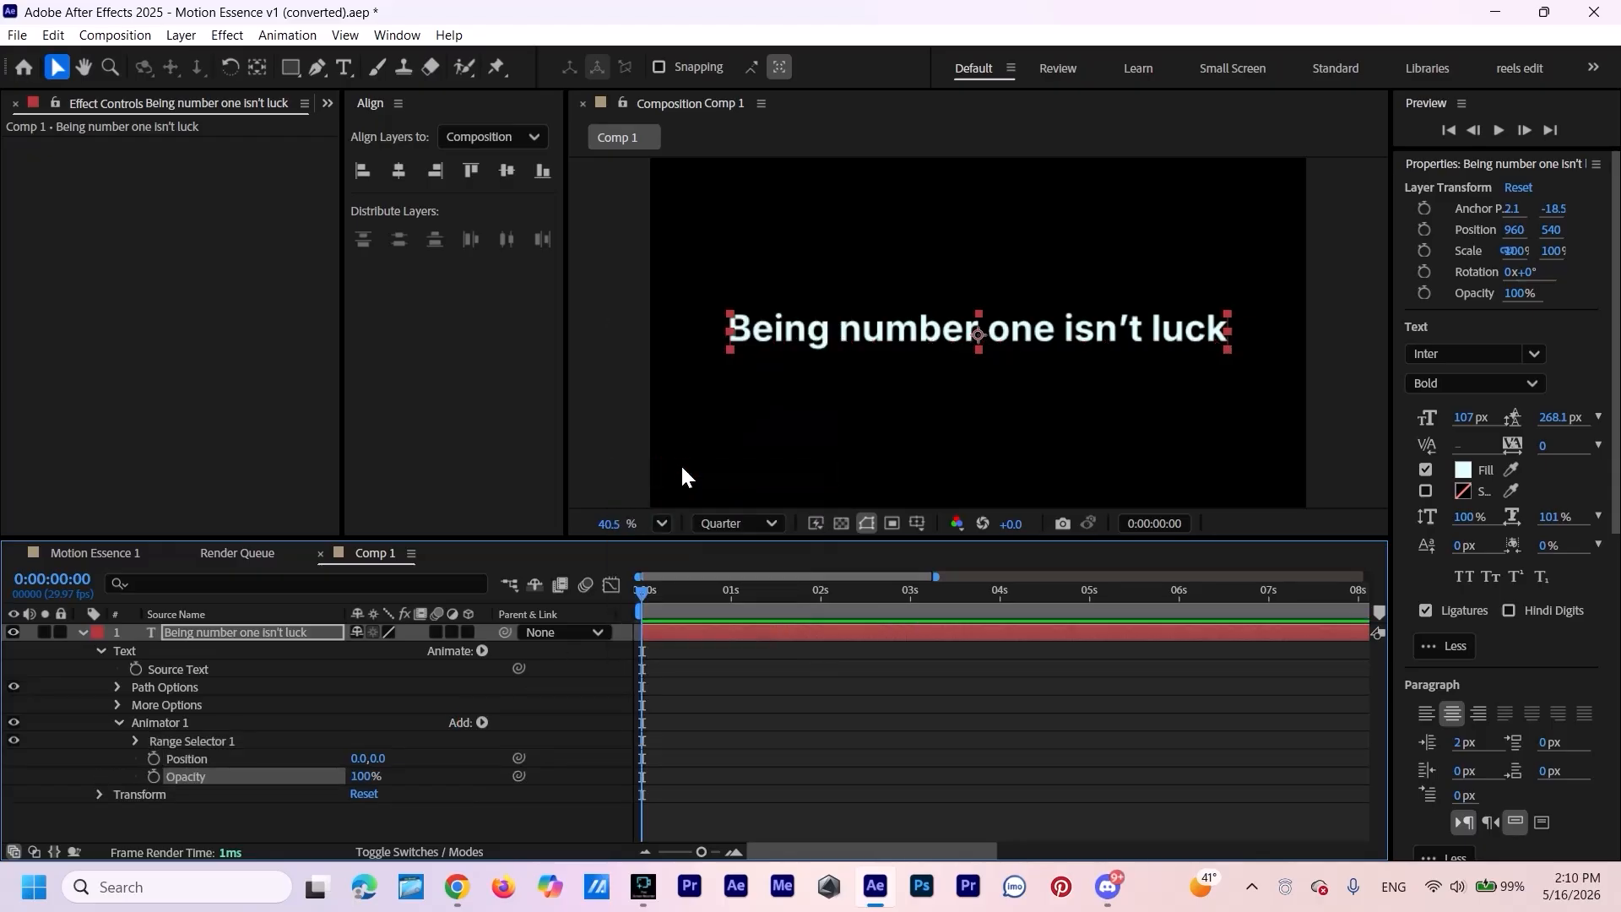
{"action": "left_click_drag", "start_coordinate": [377, 759], "coordinate": [113, 746]}
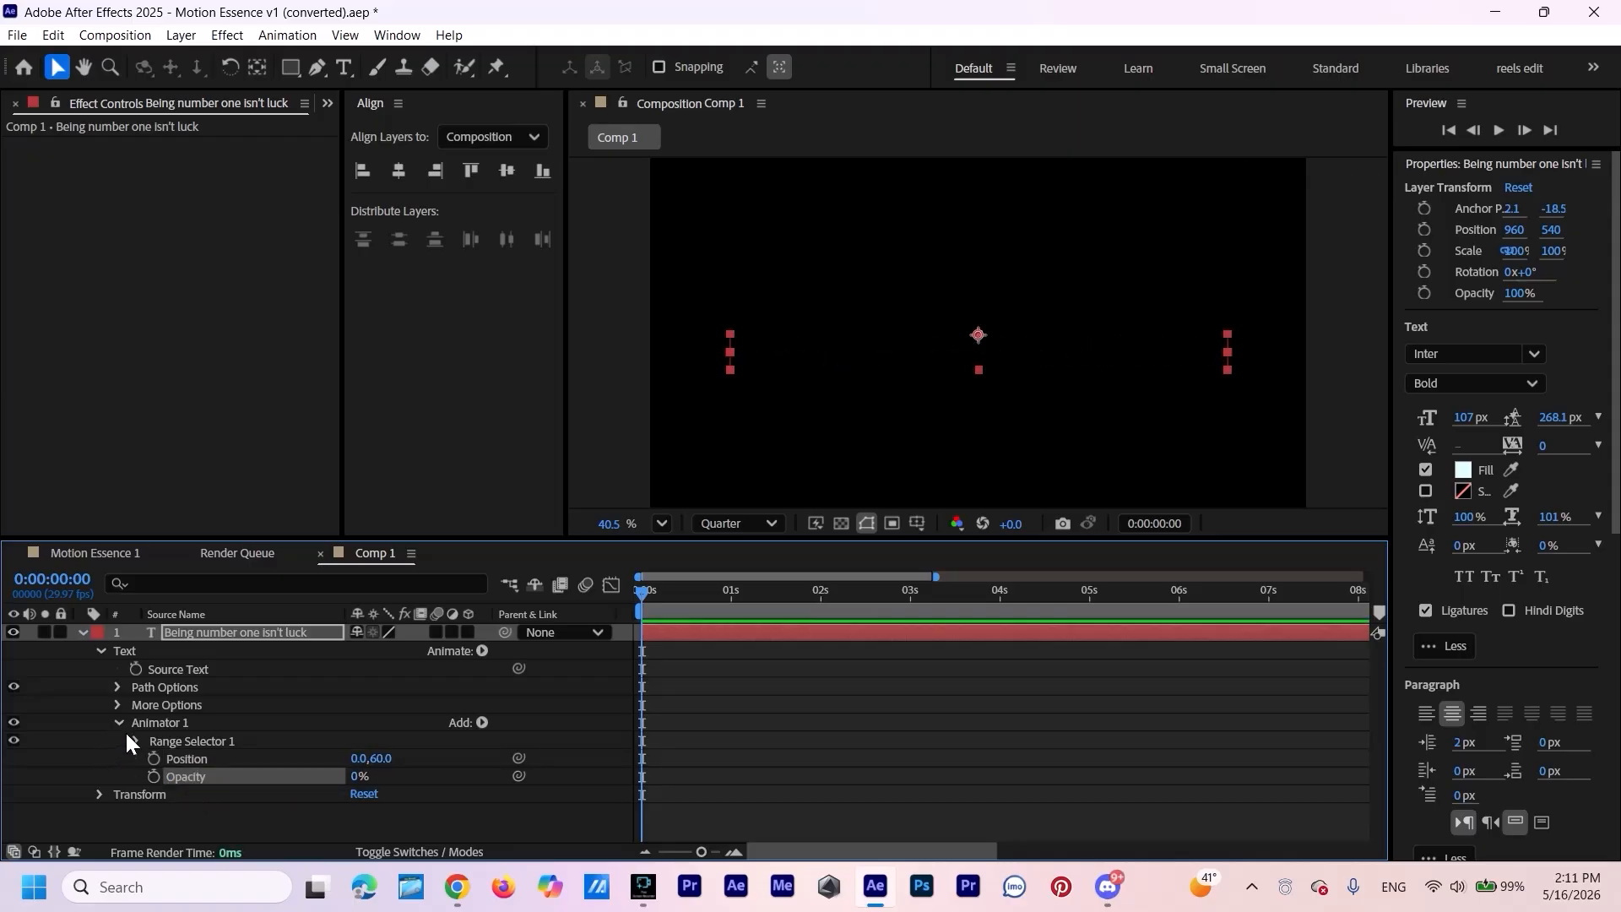
Keyframe the range selector's Start from 0% at 0:00:00:00 to 100% at 0:00:01:01.
{"action": "left_click", "coordinate": [135, 737]}
{"action": "scroll", "coordinate": [253, 751], "scroll_direction": "down", "scroll_amount": 1}
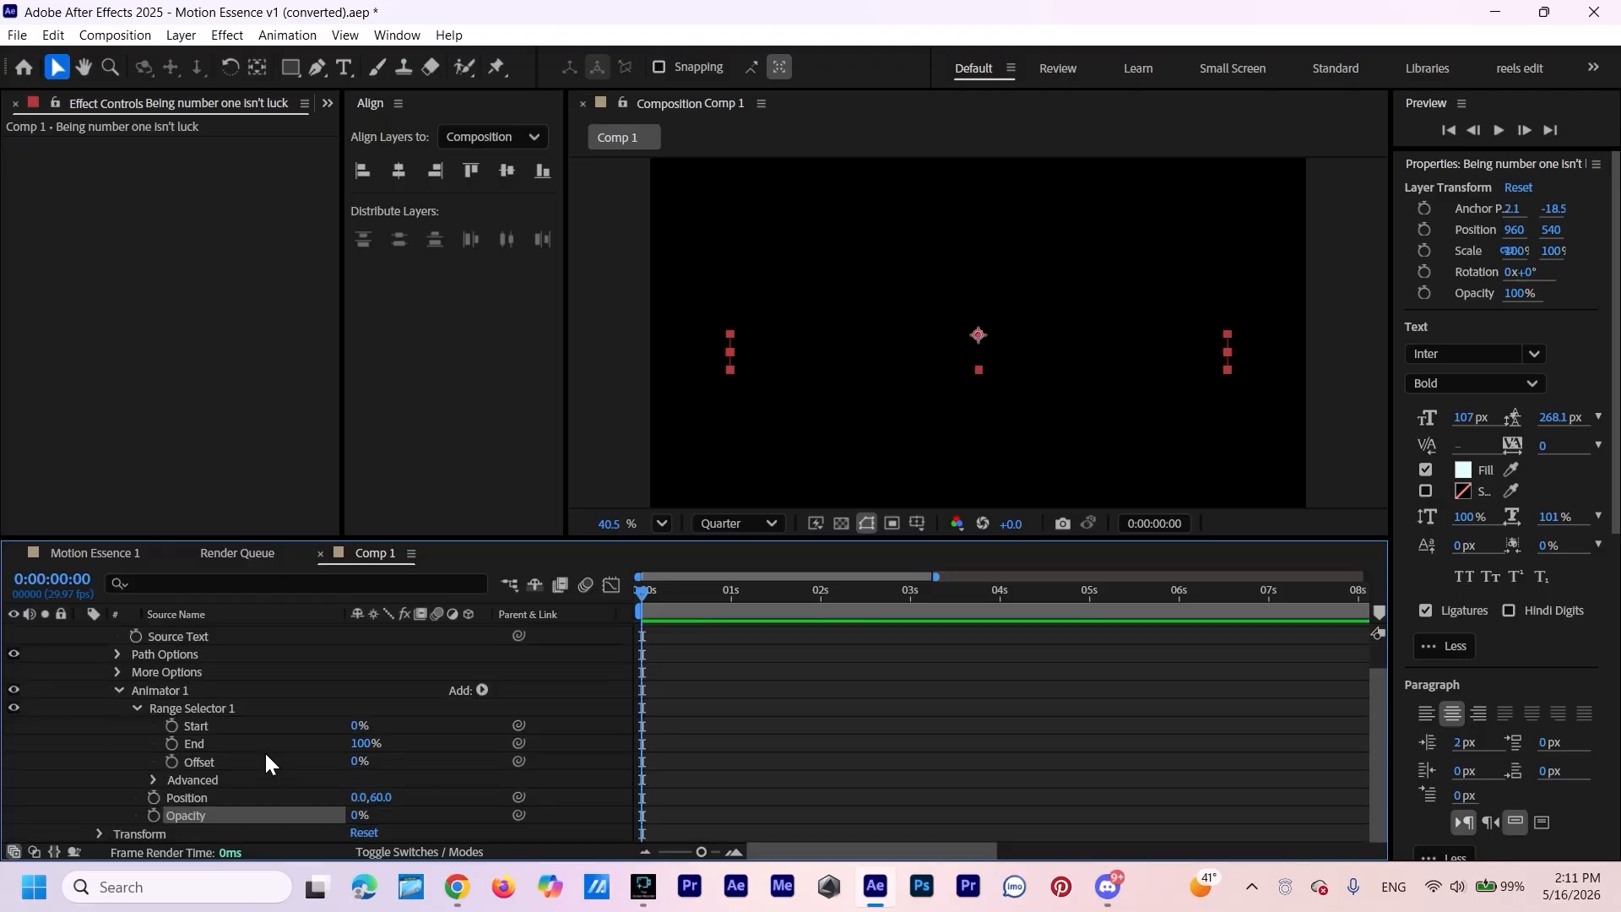
{"action": "left_click", "coordinate": [169, 725]}
{"action": "left_click_drag", "start_coordinate": [647, 593], "coordinate": [741, 613]}
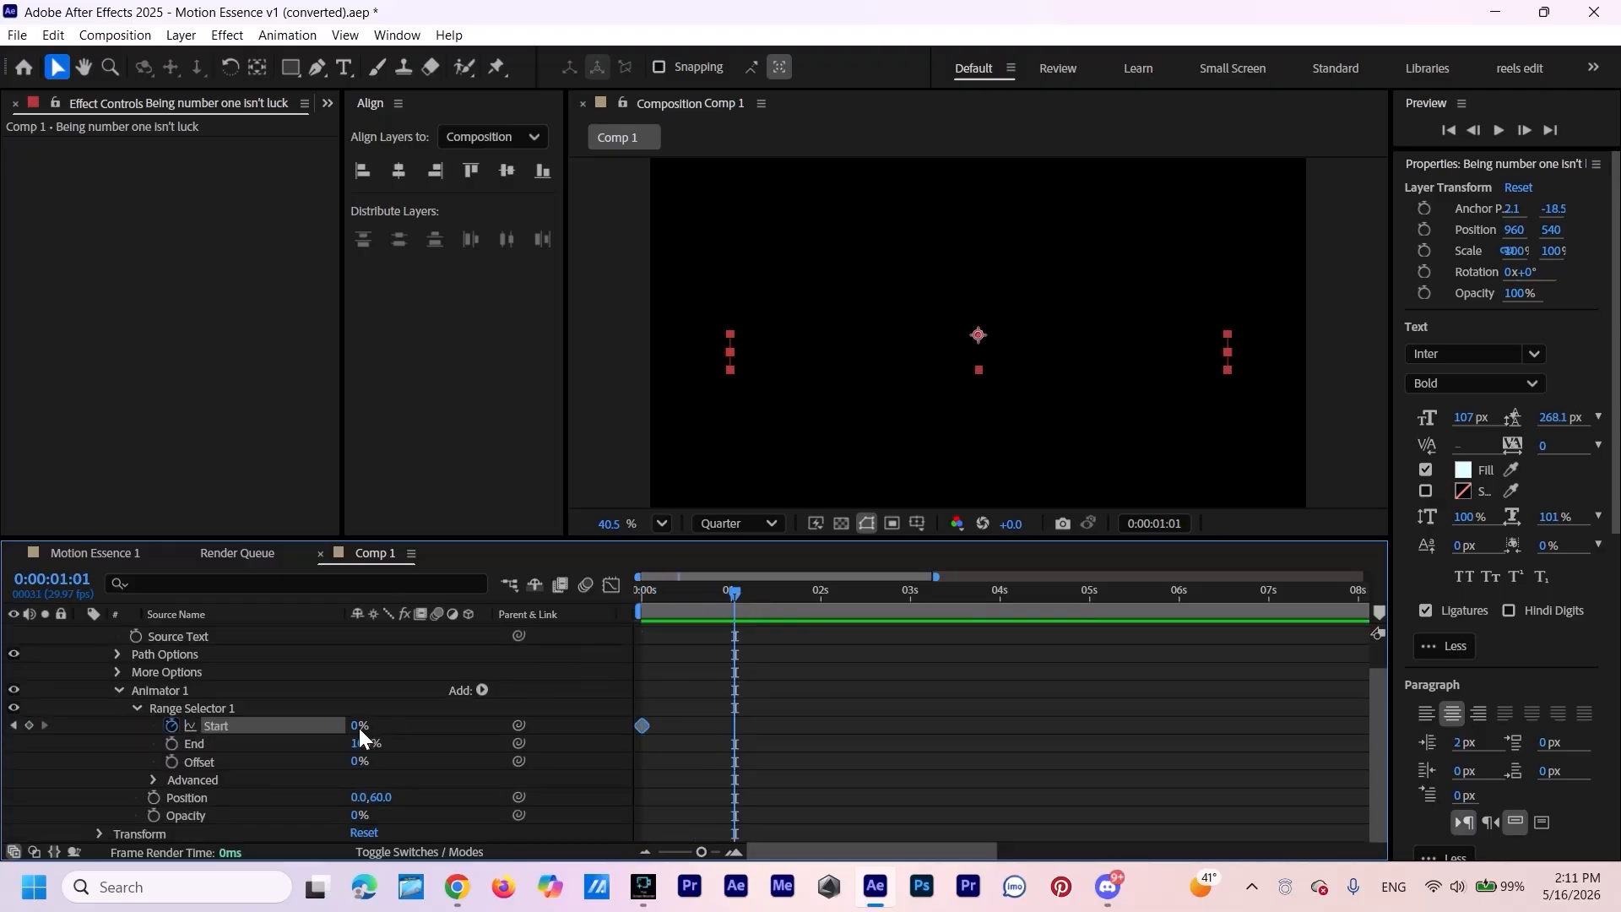
{"action": "left_click_drag", "start_coordinate": [357, 727], "coordinate": [518, 727]}
Preview the slide-up text animation from the first frame.
{"action": "left_click", "coordinate": [721, 591]}
{"action": "key", "text": "Home"}
{"action": "key", "text": "space"}
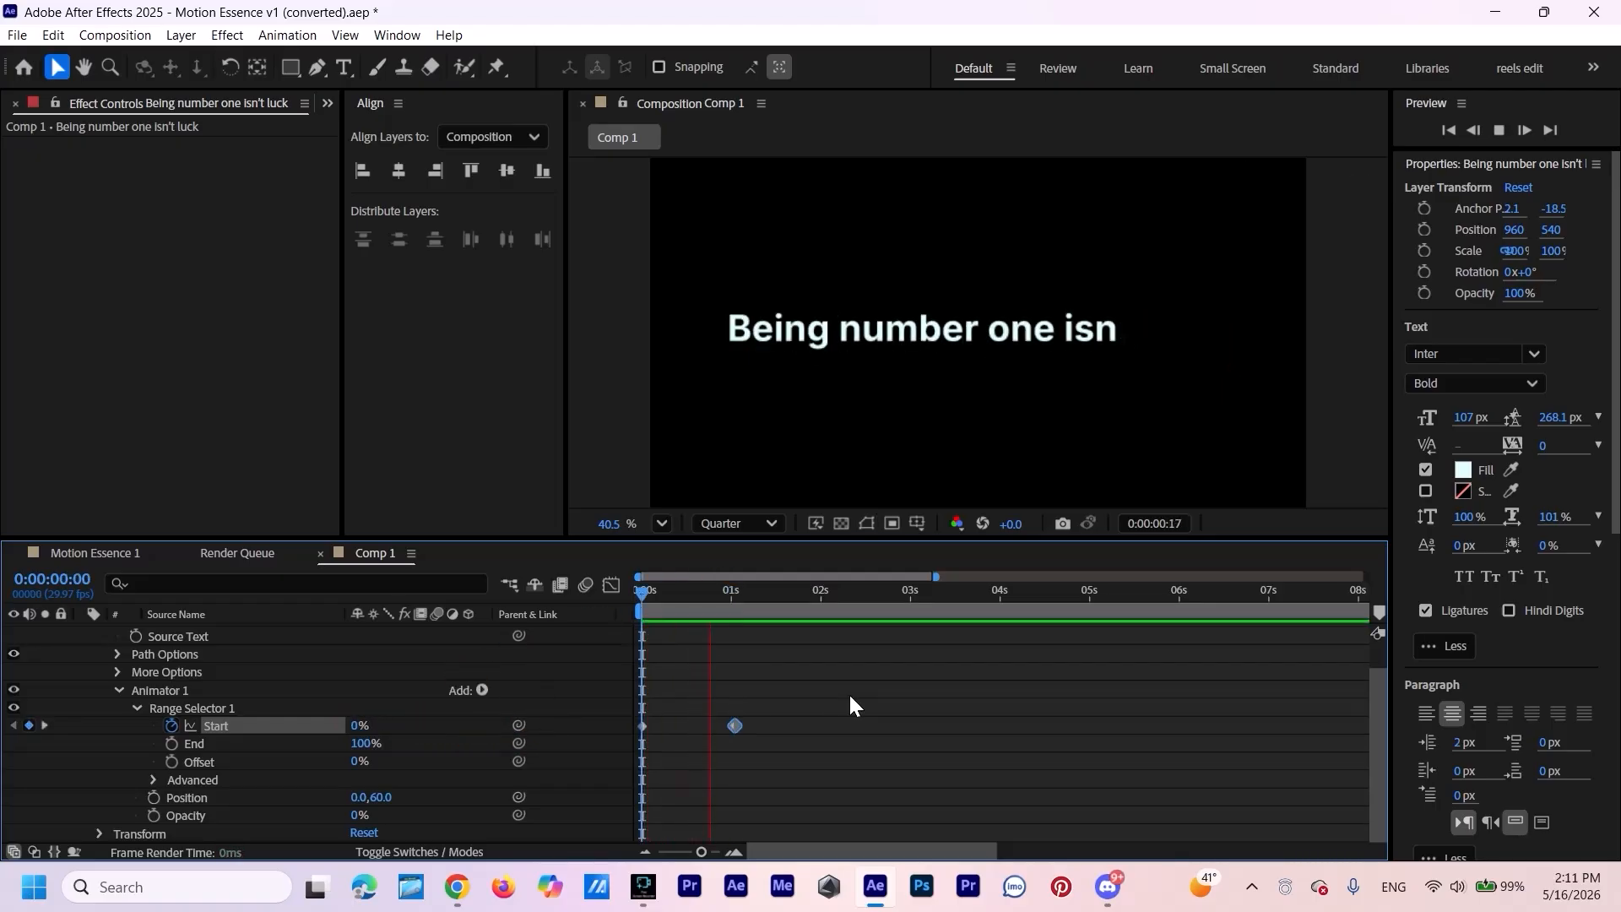
{"action": "key", "text": "space"}
{"action": "mouse_move", "coordinate": [748, 605]}
{"action": "left_mouse_down"}
{"action": "mouse_move", "coordinate": [686, 633]}
{"action": "mouse_move", "coordinate": [741, 625]}
{"action": "left_mouse_up"}
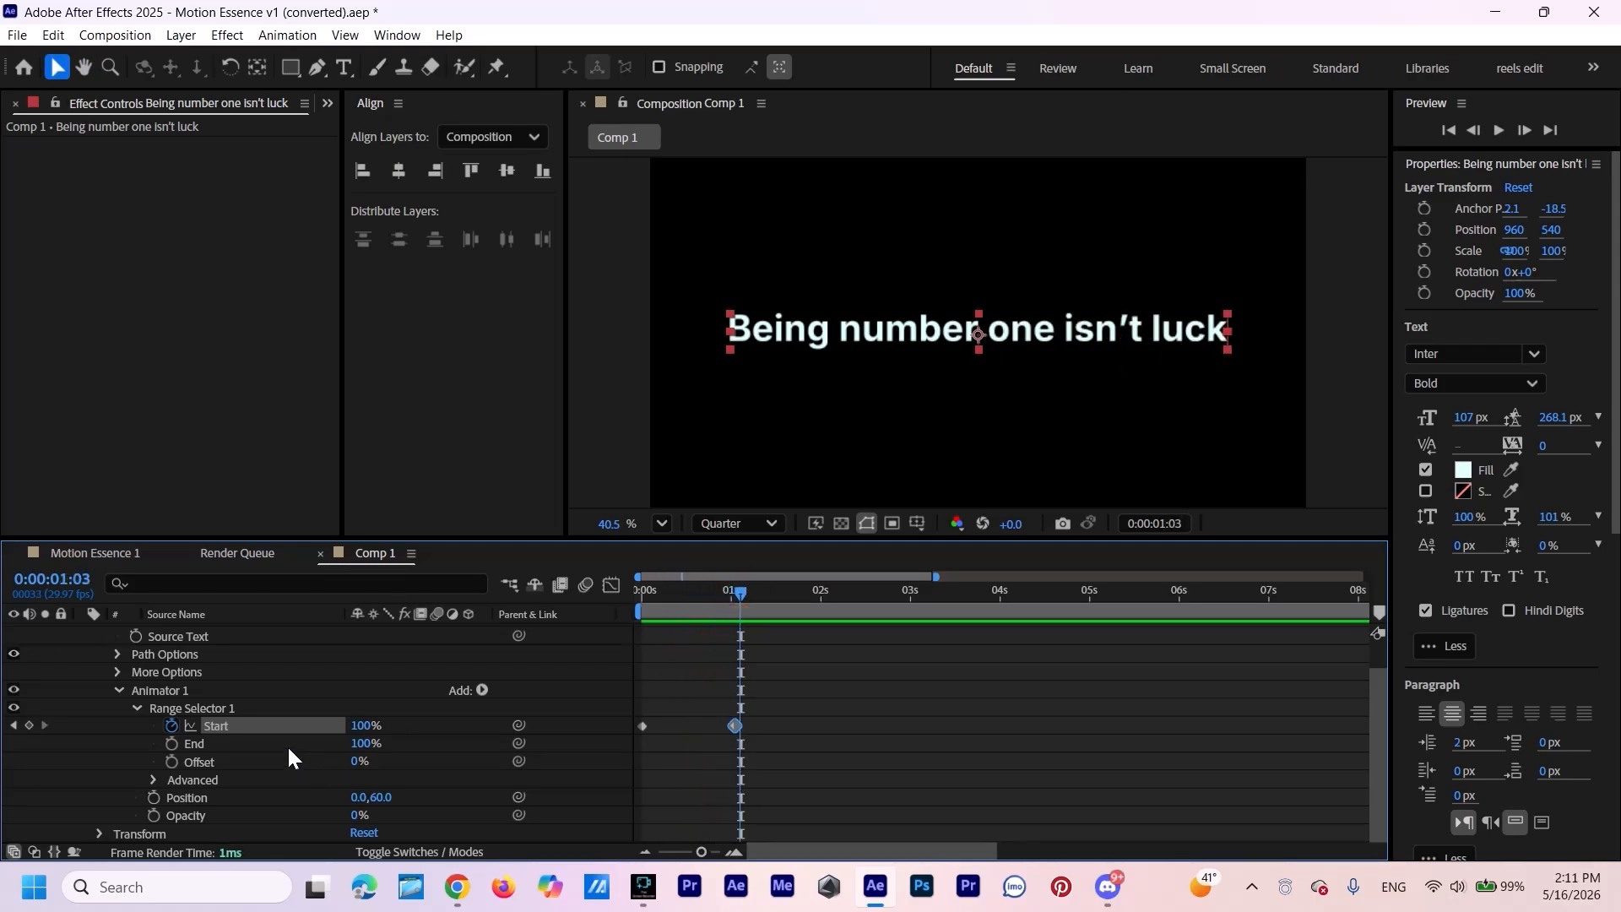
Change the range selector's Based On option from Characters to Words for the text animator.
{"action": "left_click", "coordinate": [154, 780]}
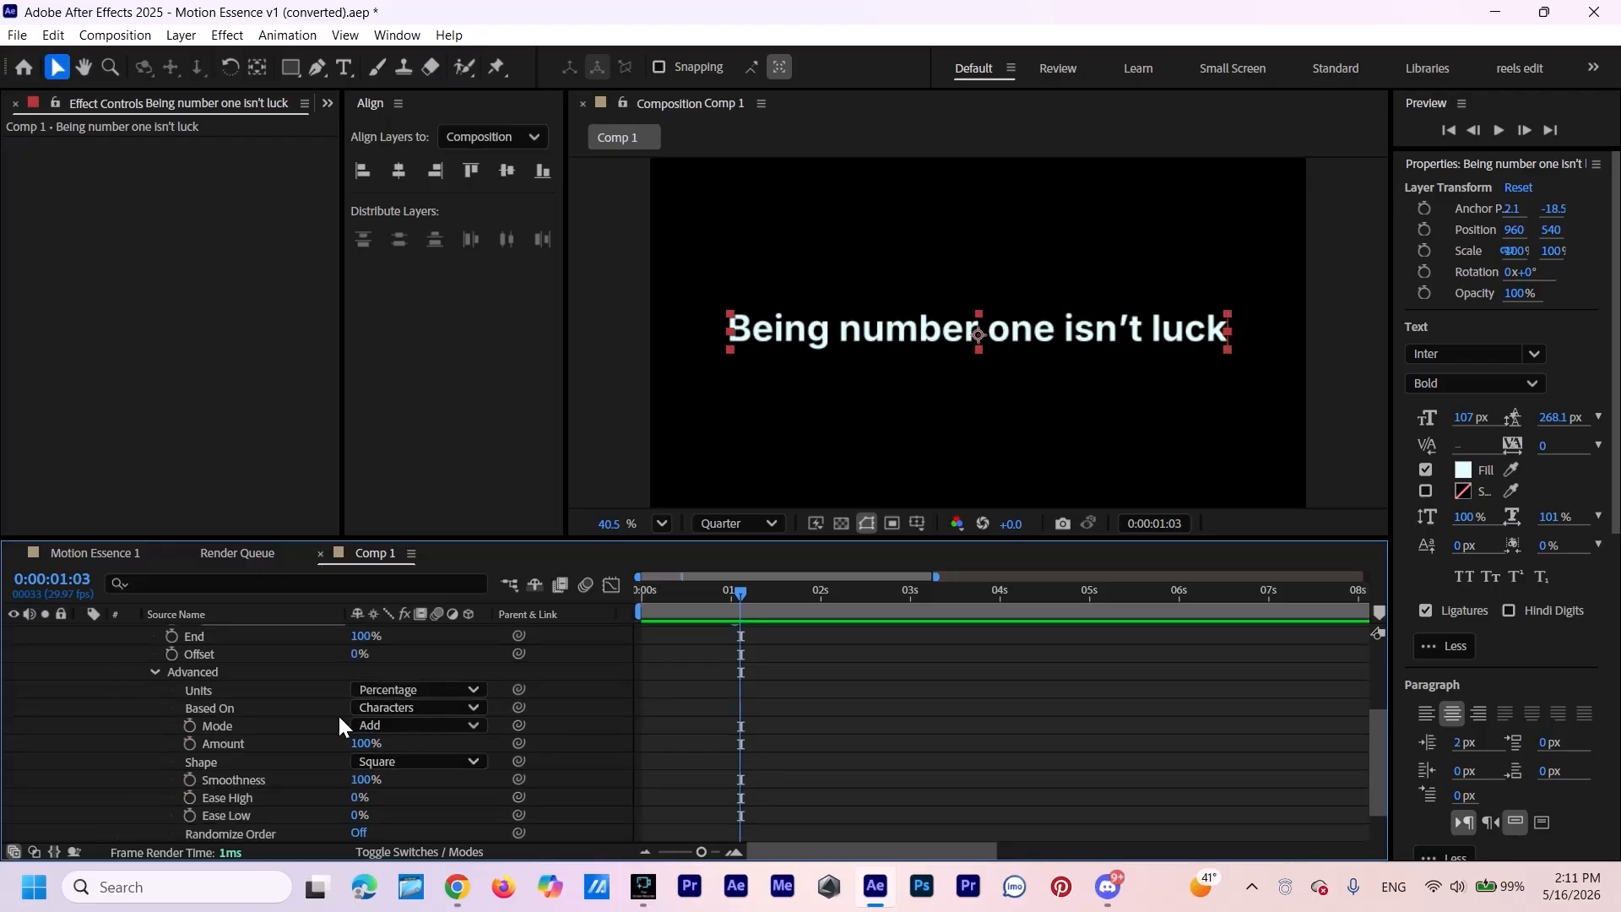
{"action": "left_click", "coordinate": [440, 709]}
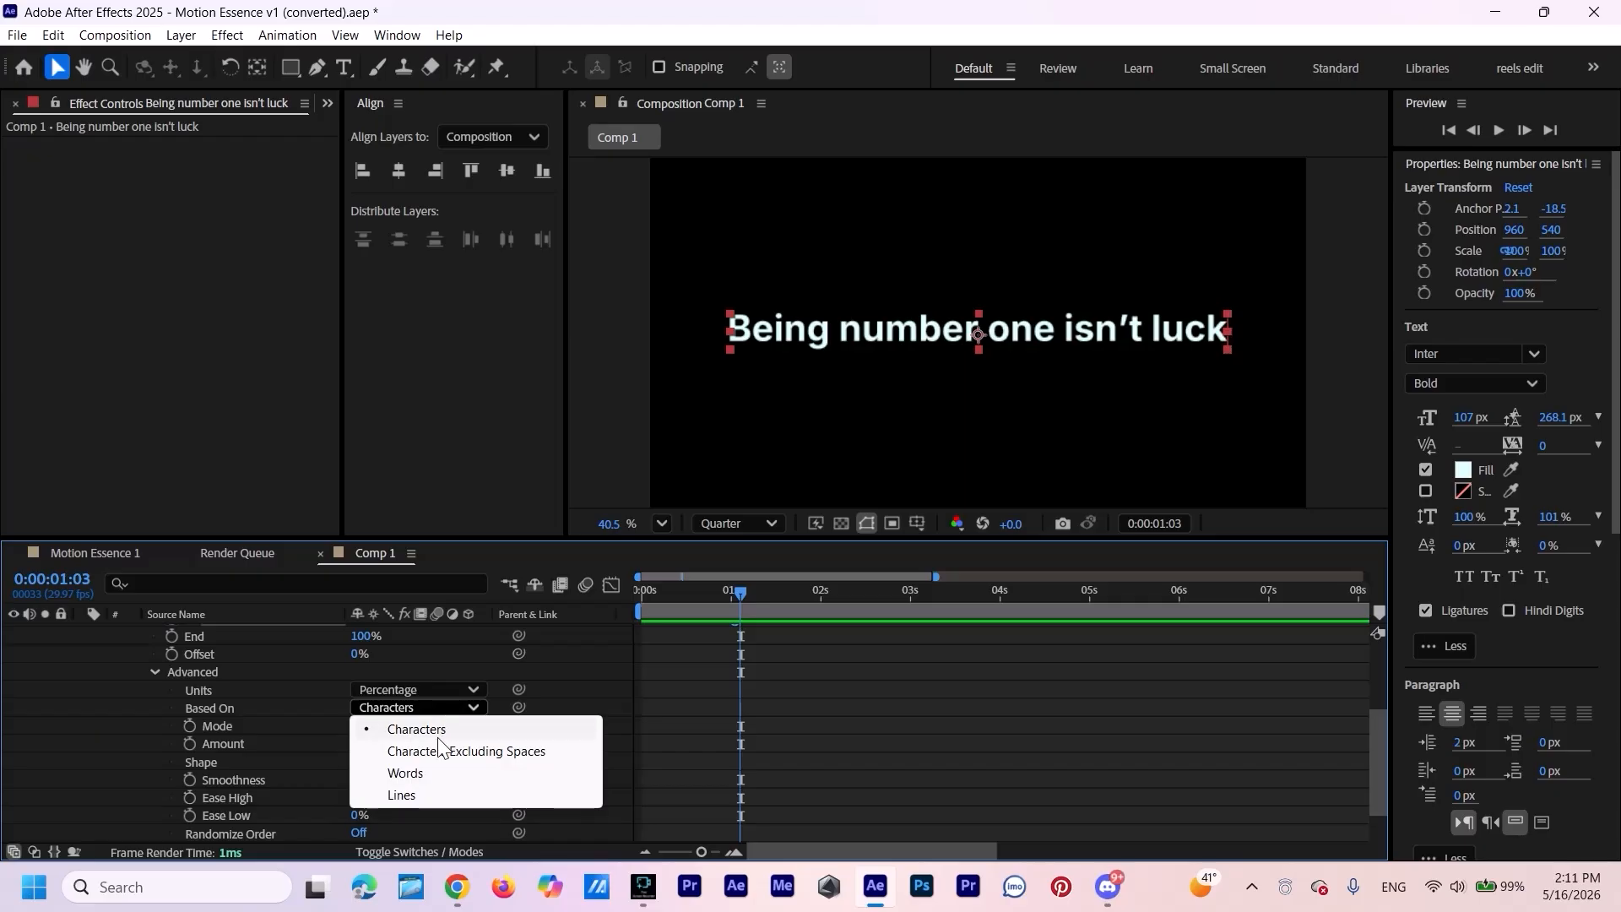
{"action": "left_click", "coordinate": [412, 774]}
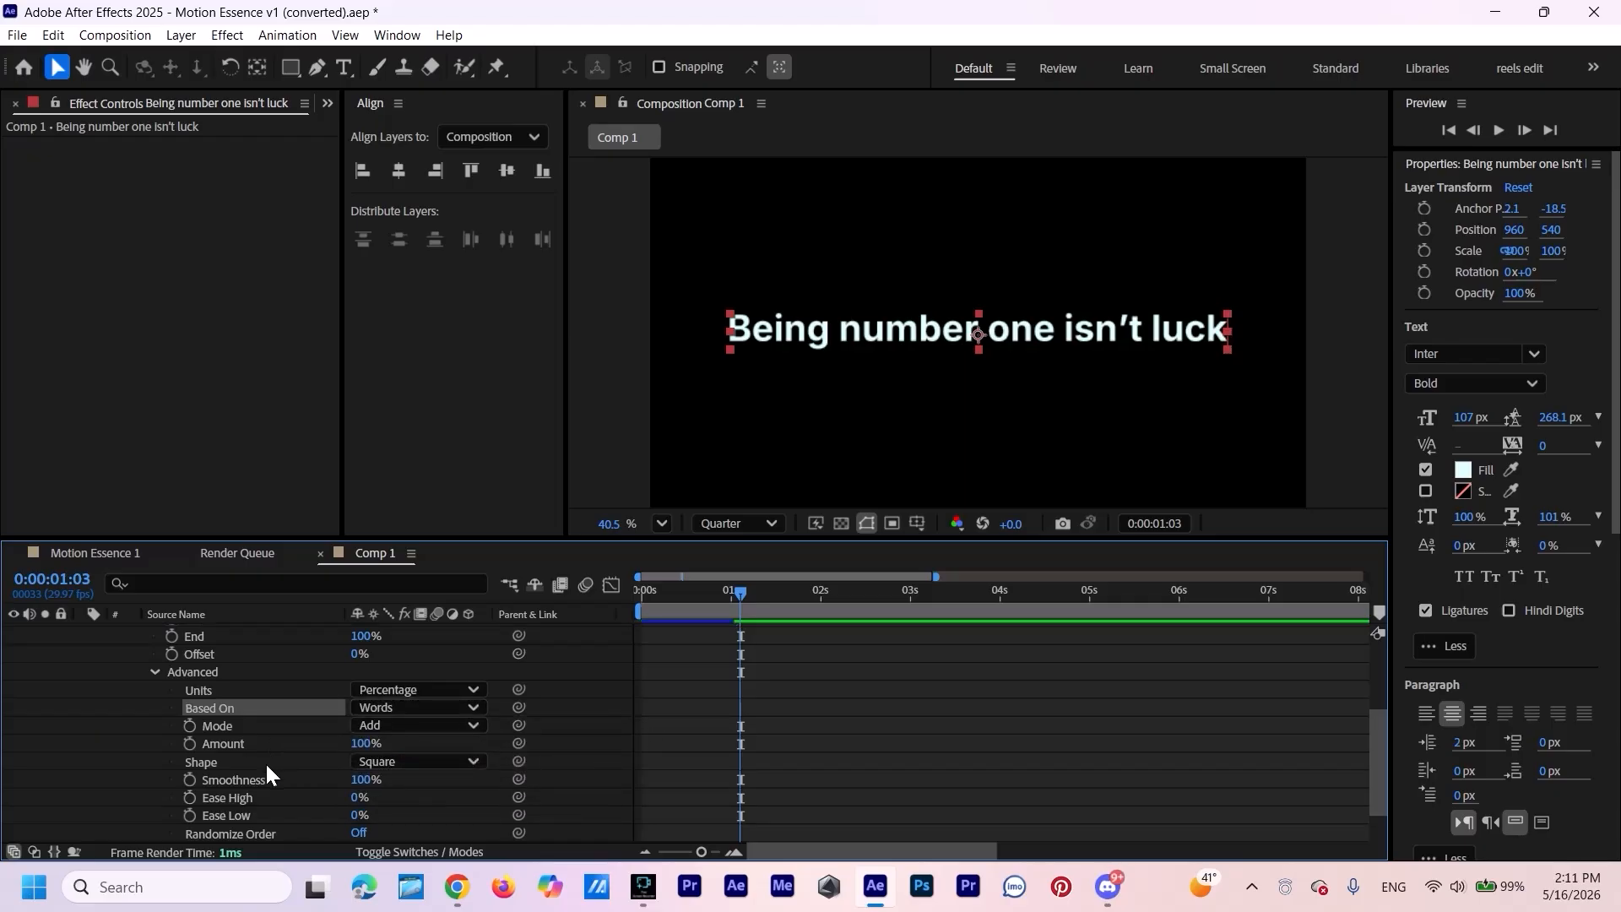
Set the range selector's Ease High to 22% and Ease Low to 100%, and preview the animation from the first frame.
{"action": "scroll", "coordinate": [265, 762], "scroll_direction": "down", "scroll_amount": 2}
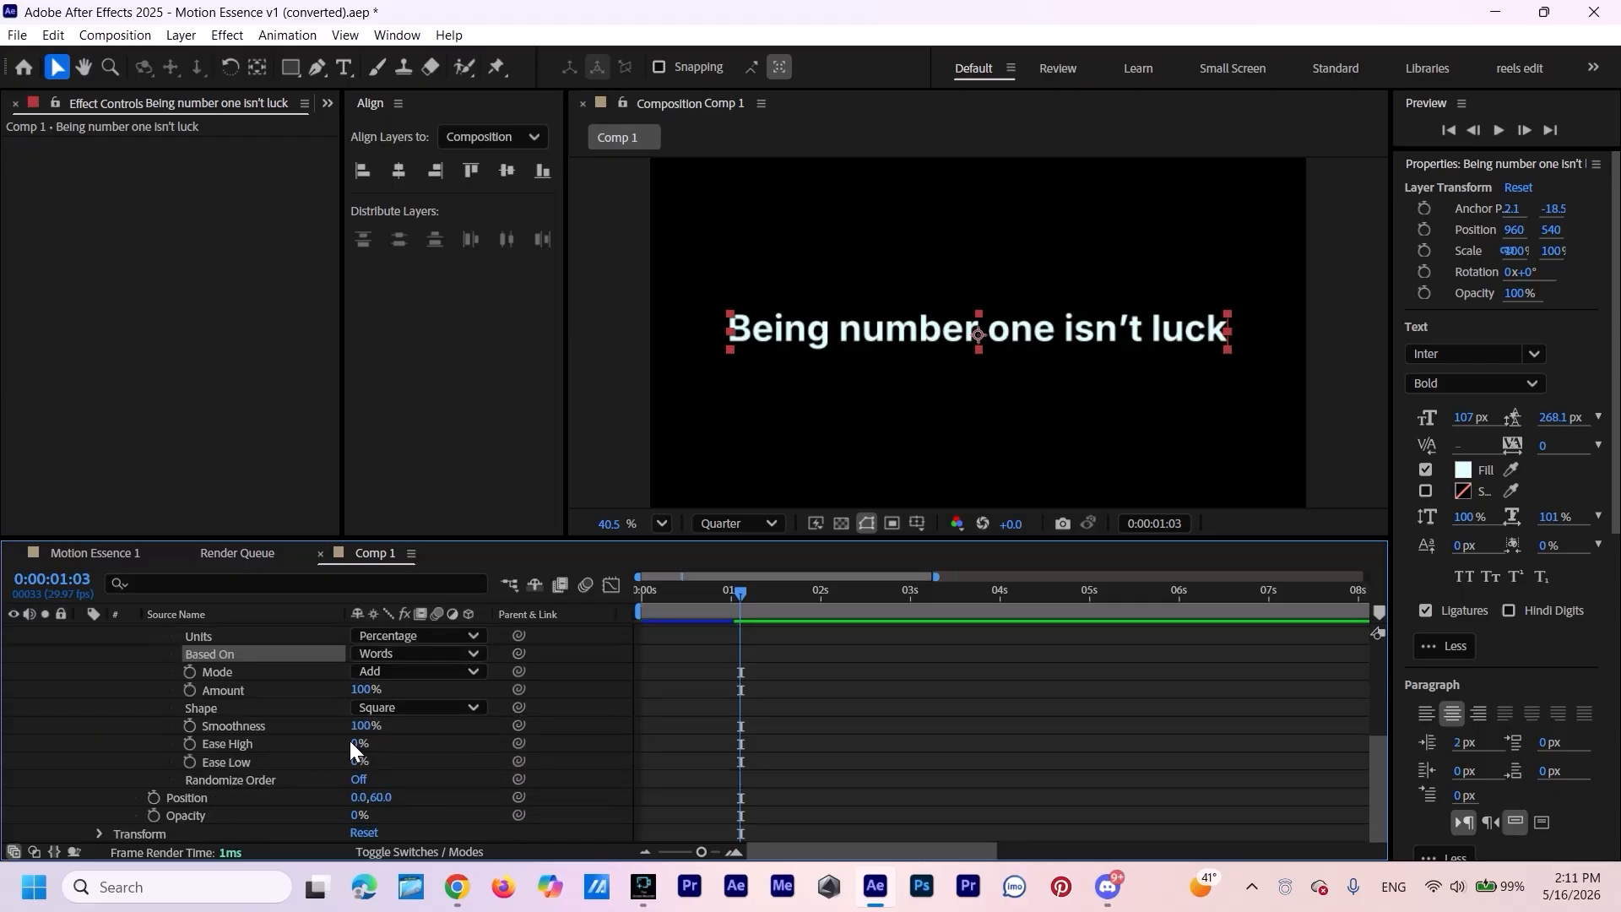
{"action": "left_click_drag", "start_coordinate": [353, 743], "coordinate": [498, 757]}
{"action": "left_click_drag", "start_coordinate": [746, 589], "coordinate": [336, 685]}
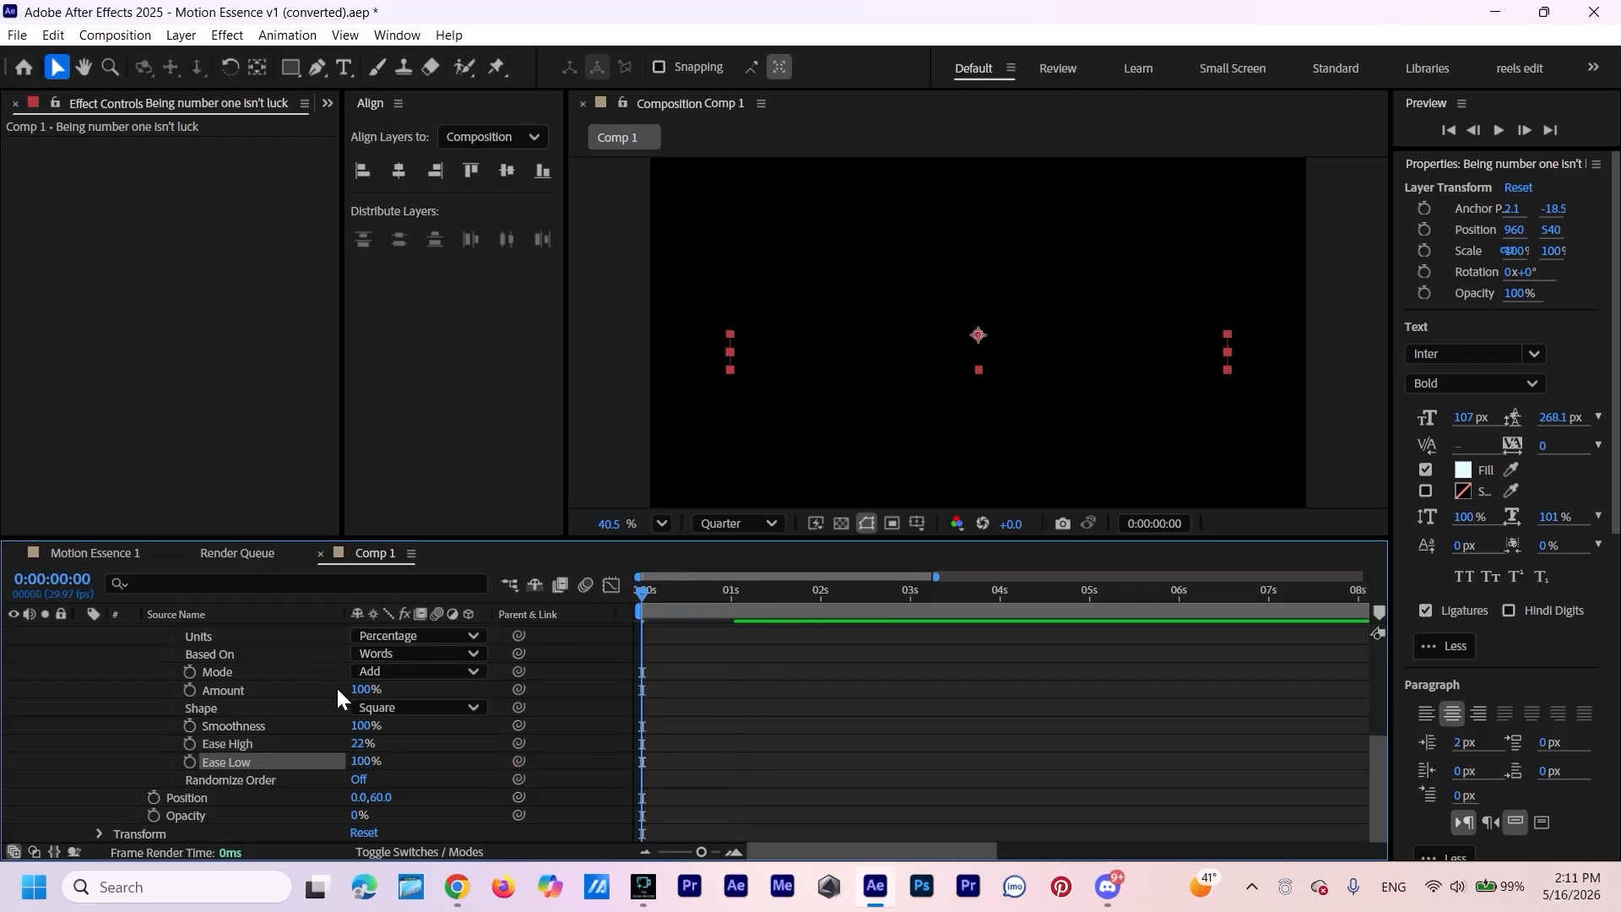
{"action": "key", "text": "space"}
{"action": "key", "text": "space"}
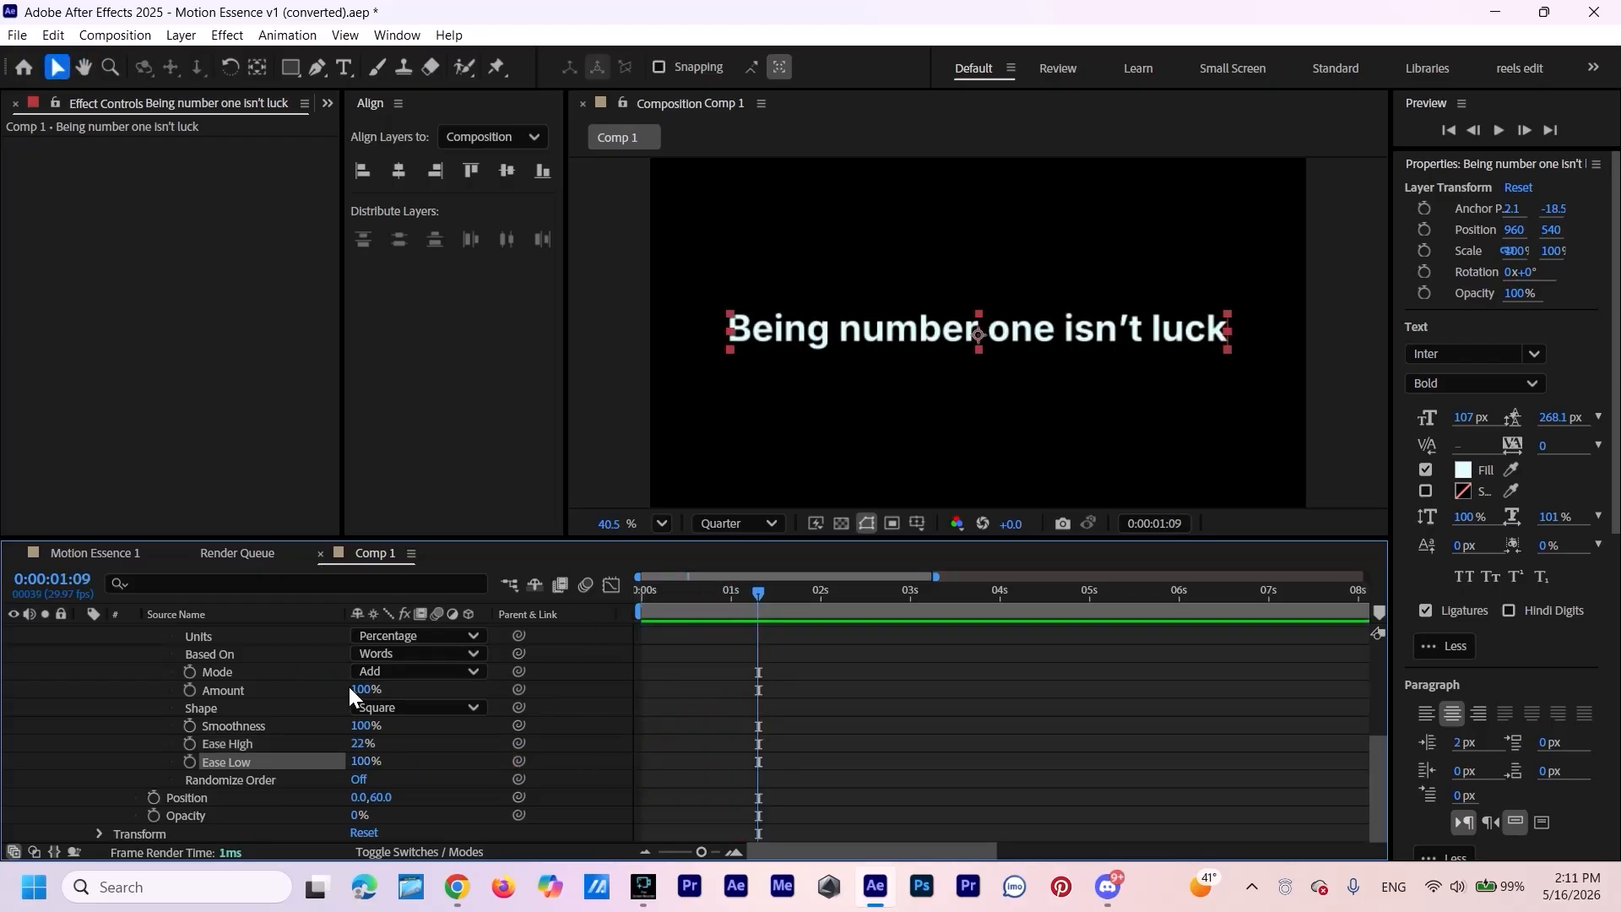
Apply Easy Ease to both Start keyframes and reshape their speed curve to peak early with a long ease-out.
{"action": "scroll", "coordinate": [554, 758], "scroll_direction": "up", "scroll_amount": 3}
{"action": "left_click_drag", "start_coordinate": [799, 710], "coordinate": [630, 759]}
{"action": "key", "text": "F9"}
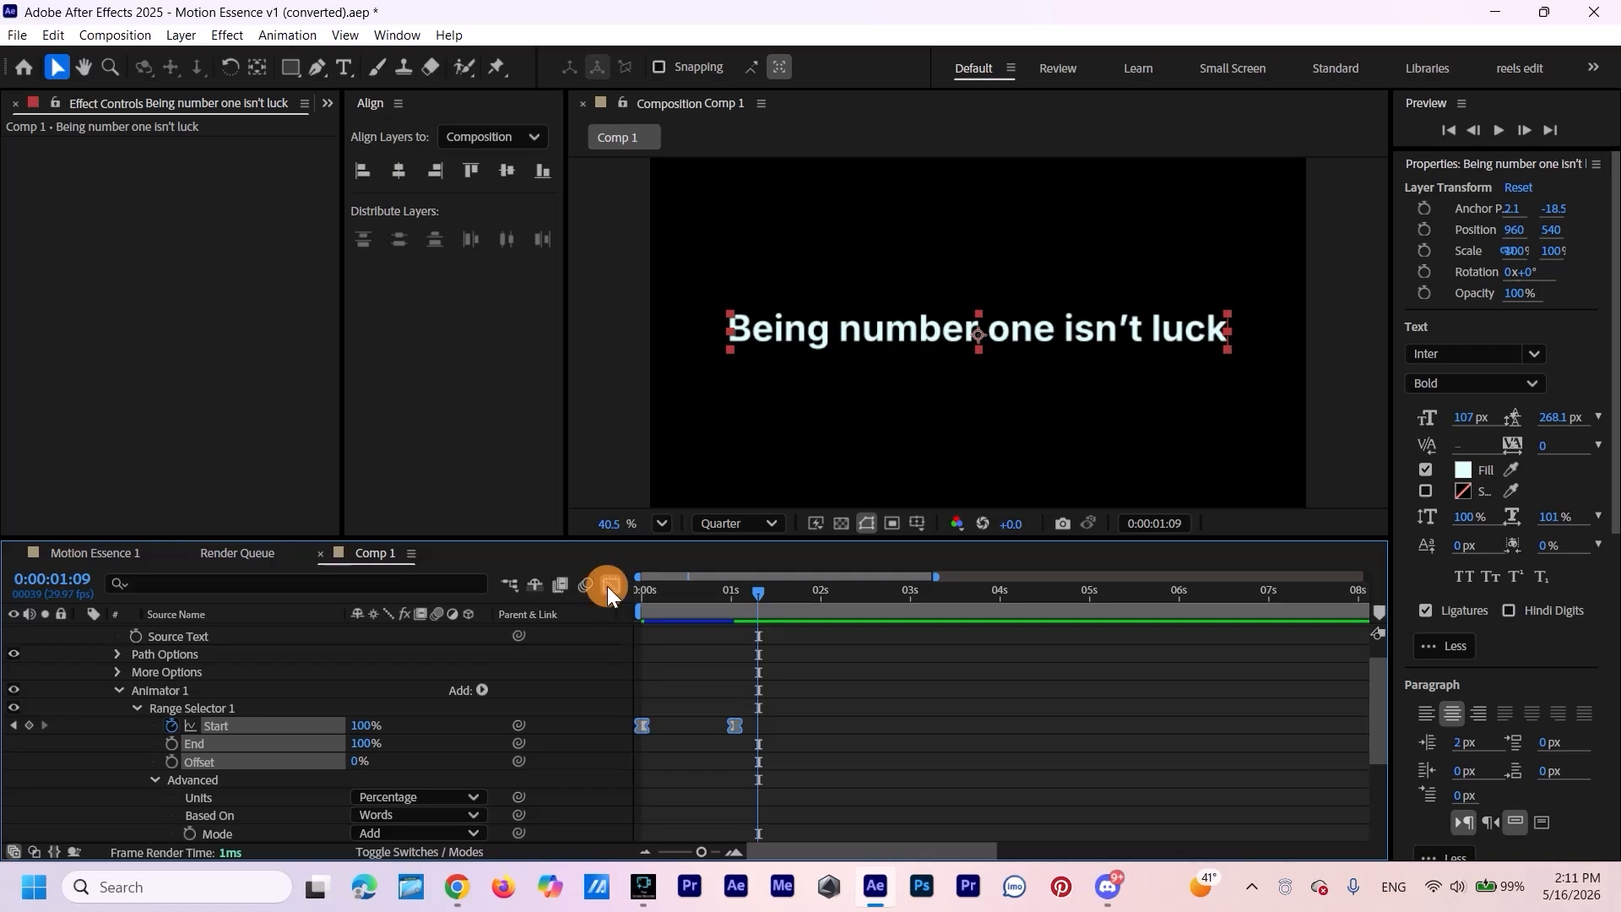
{"action": "left_click", "coordinate": [610, 585]}
{"action": "left_click_drag", "start_coordinate": [763, 758], "coordinate": [701, 790]}
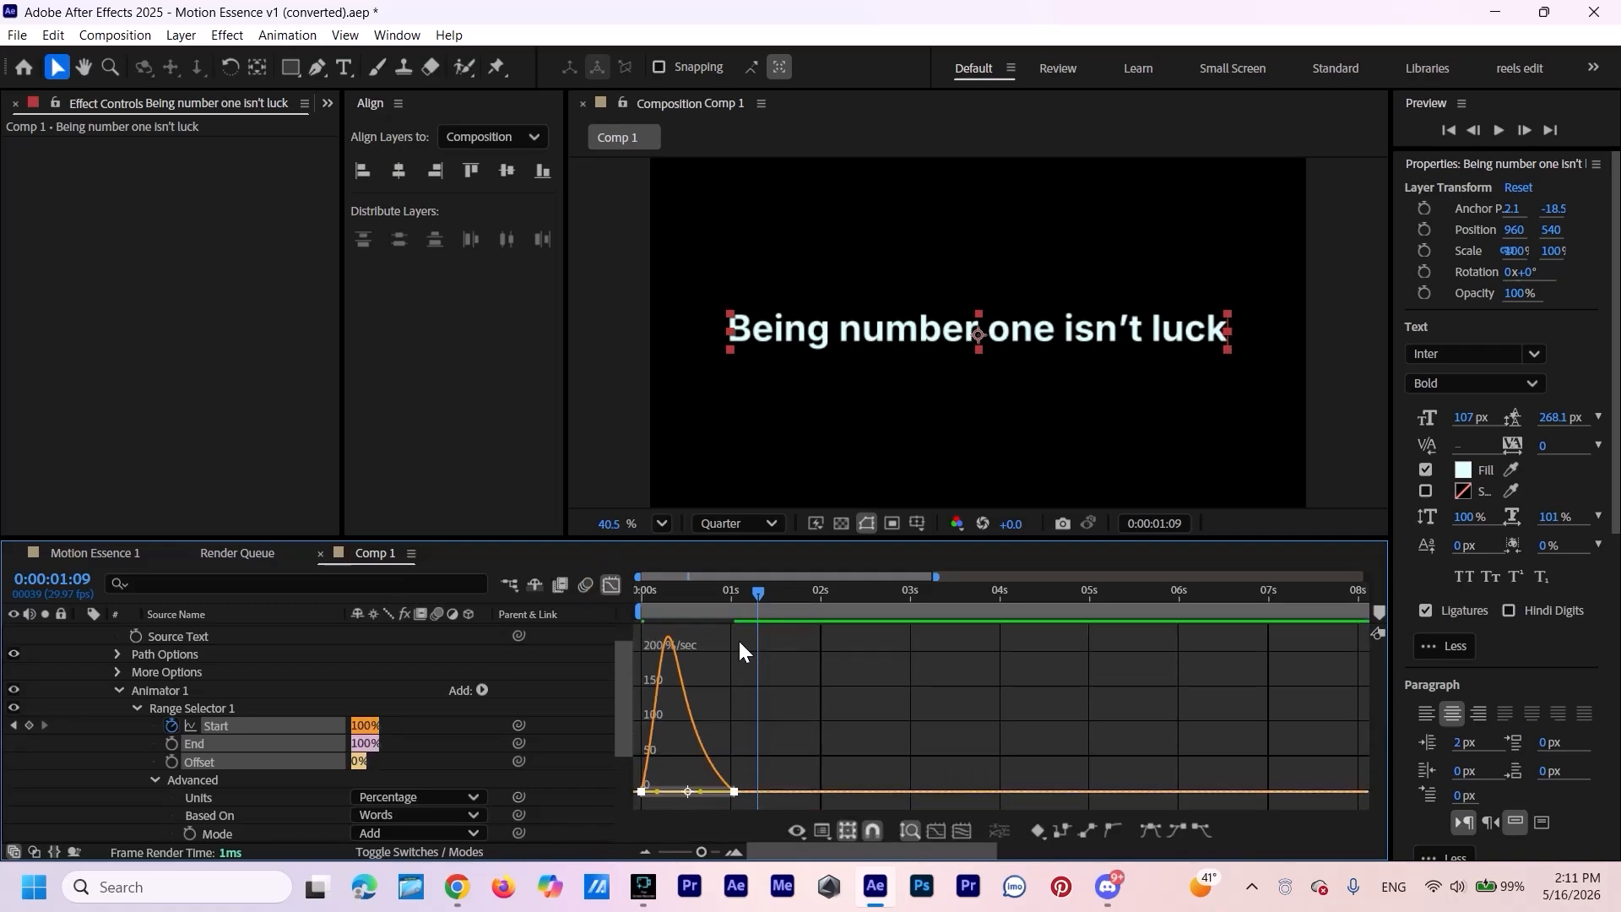
Preview the eased word-by-word animation several times from the first frame.
{"action": "left_click_drag", "start_coordinate": [752, 589], "coordinate": [642, 591]}
{"action": "key", "text": "space"}
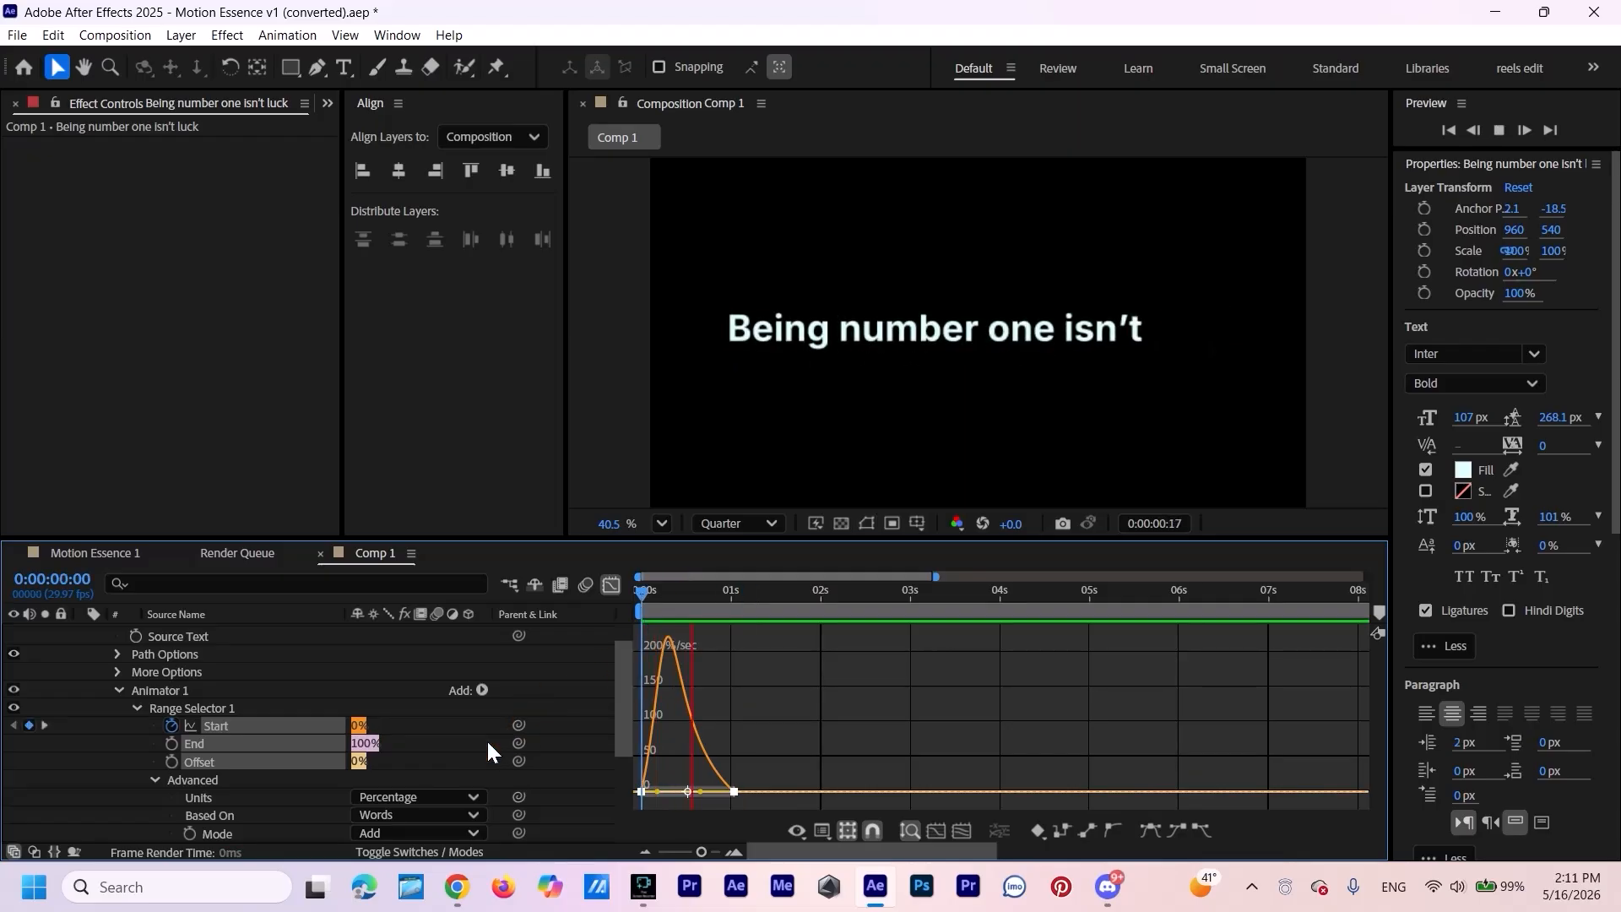
{"action": "key", "text": "space"}
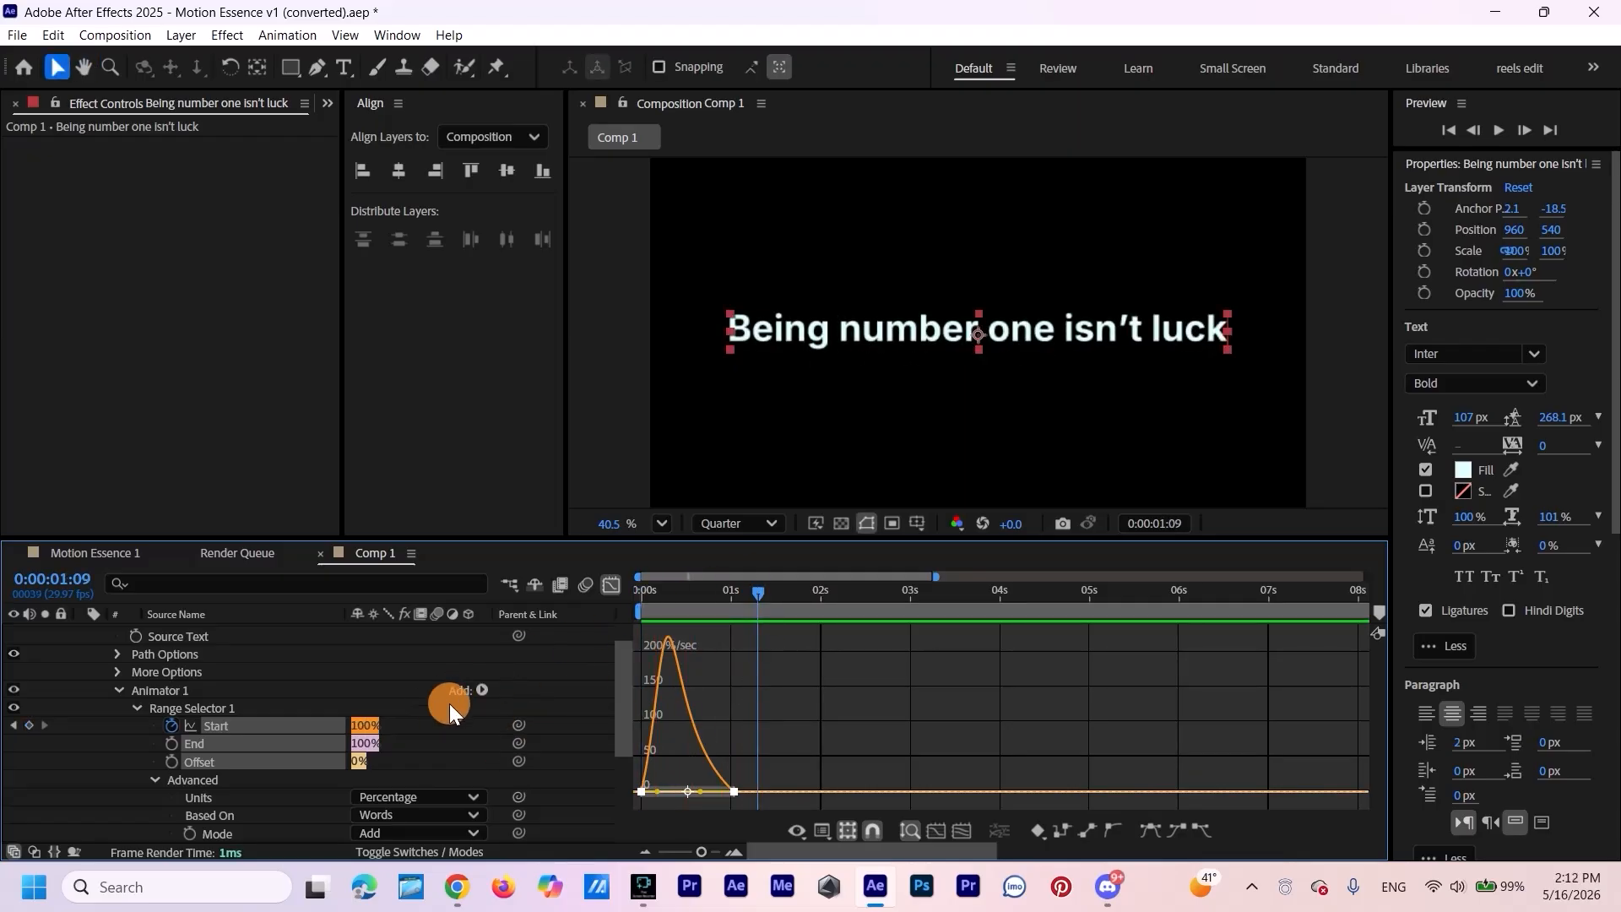
{"action": "left_click_drag", "start_coordinate": [757, 595], "coordinate": [640, 596]}
{"action": "key", "text": "space"}
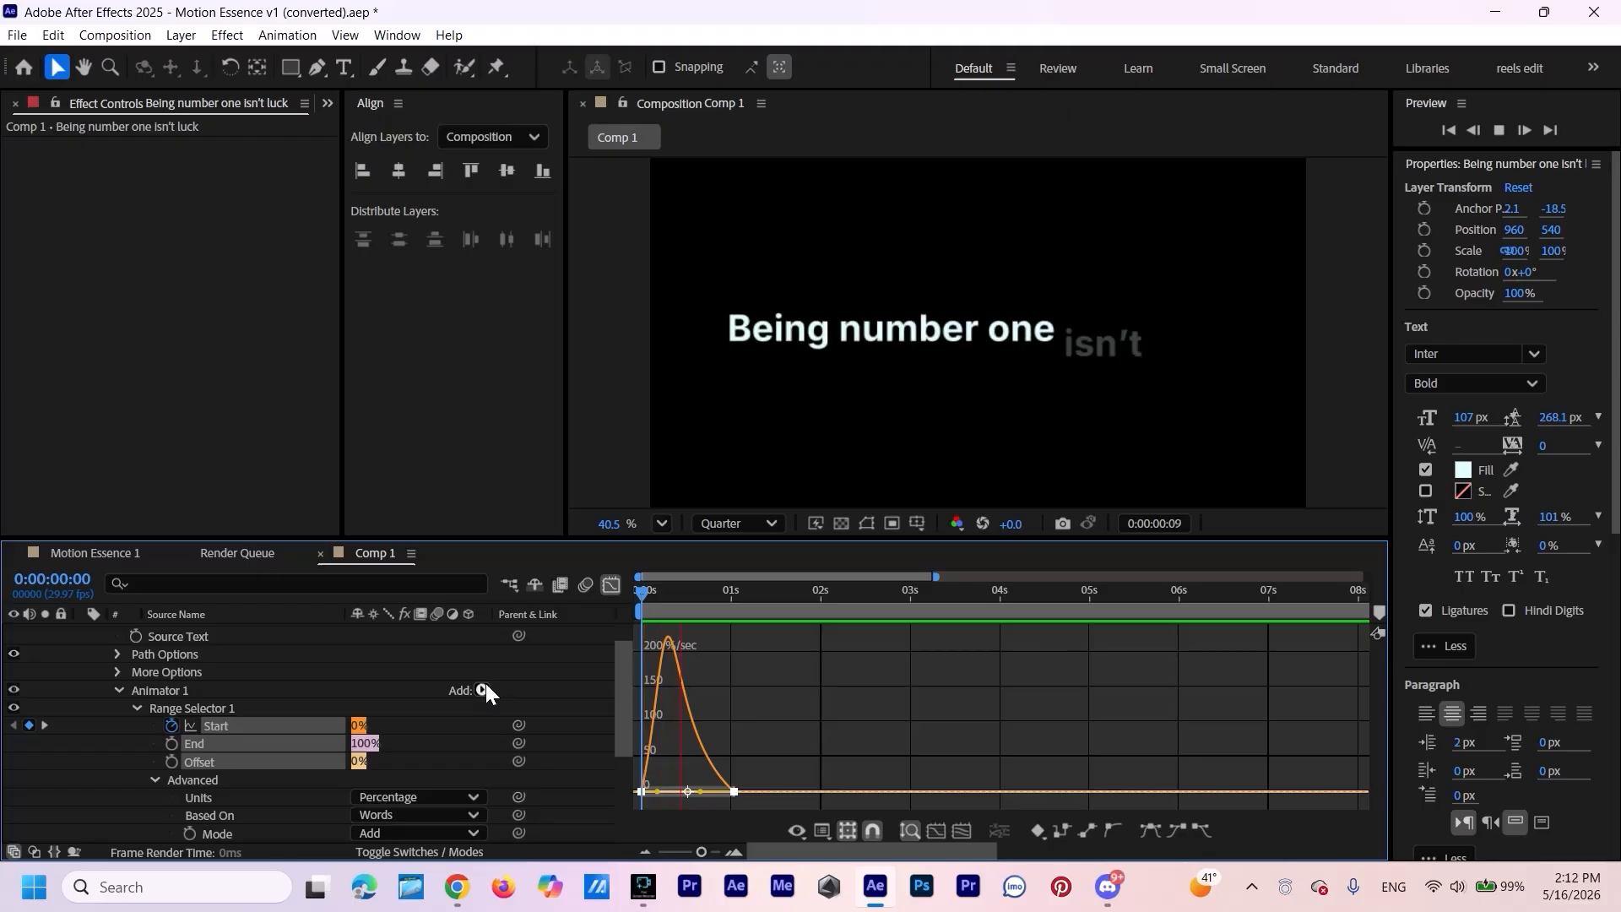
{"action": "key", "text": "space"}
{"action": "left_click_drag", "start_coordinate": [746, 591], "coordinate": [642, 591]}
{"action": "key", "text": "space"}
{"action": "key", "text": "space"}
Set the range selector's Ease High and Ease Low to 0%.
{"action": "scroll", "coordinate": [258, 777], "scroll_direction": "down", "scroll_amount": 5}
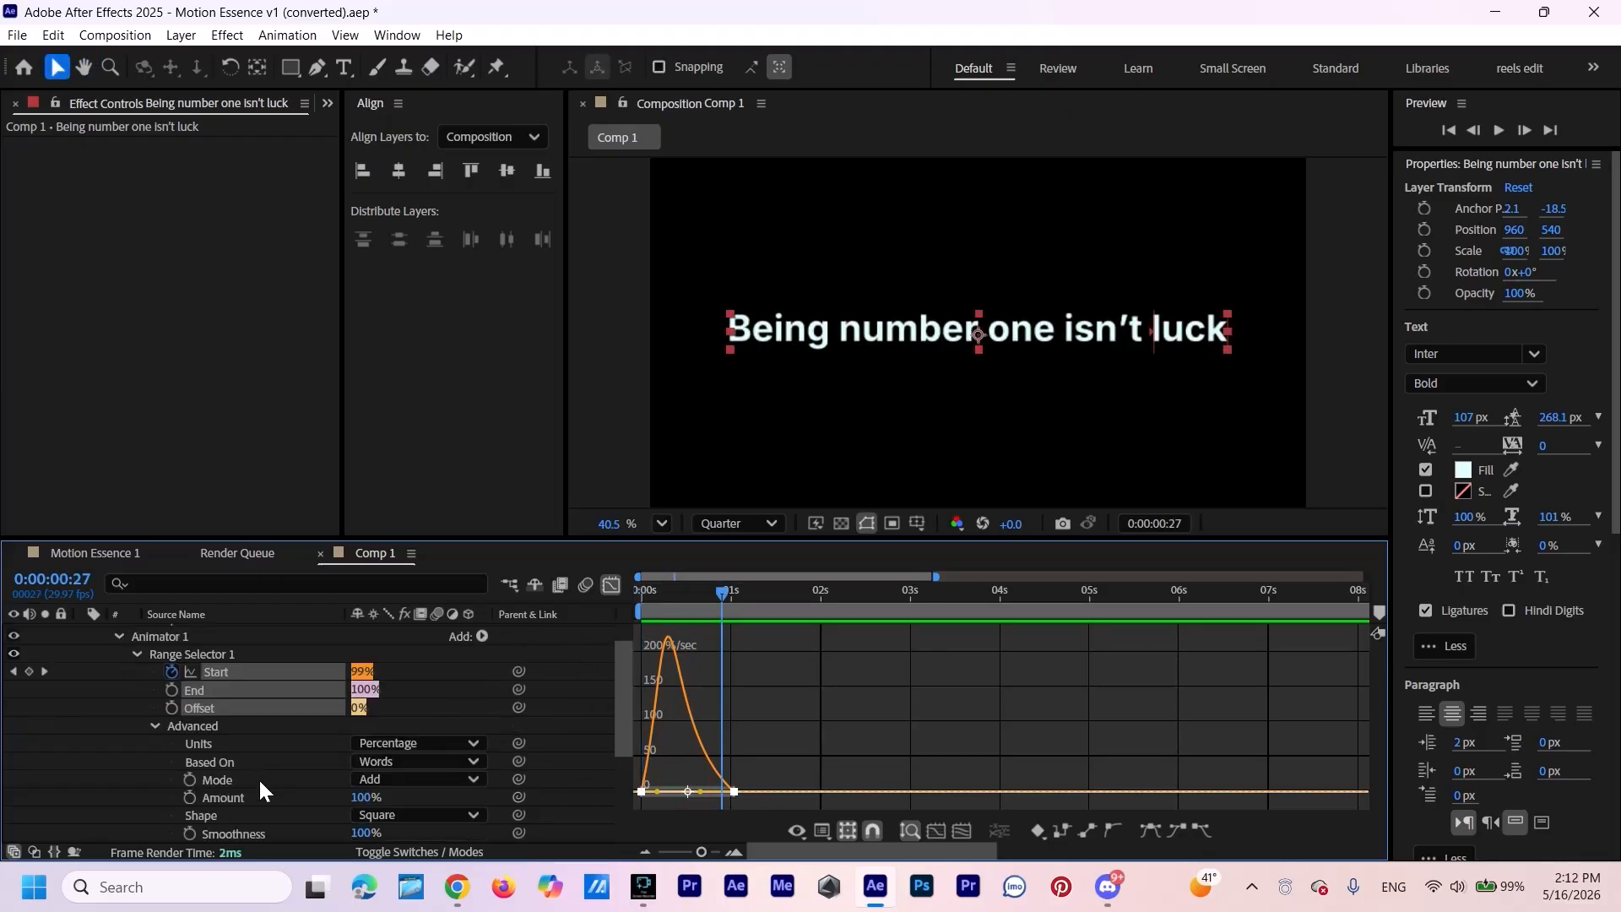
{"action": "left_click", "coordinate": [366, 748]}
{"action": "type", "text": "0"}
{"action": "left_click", "coordinate": [419, 768]}
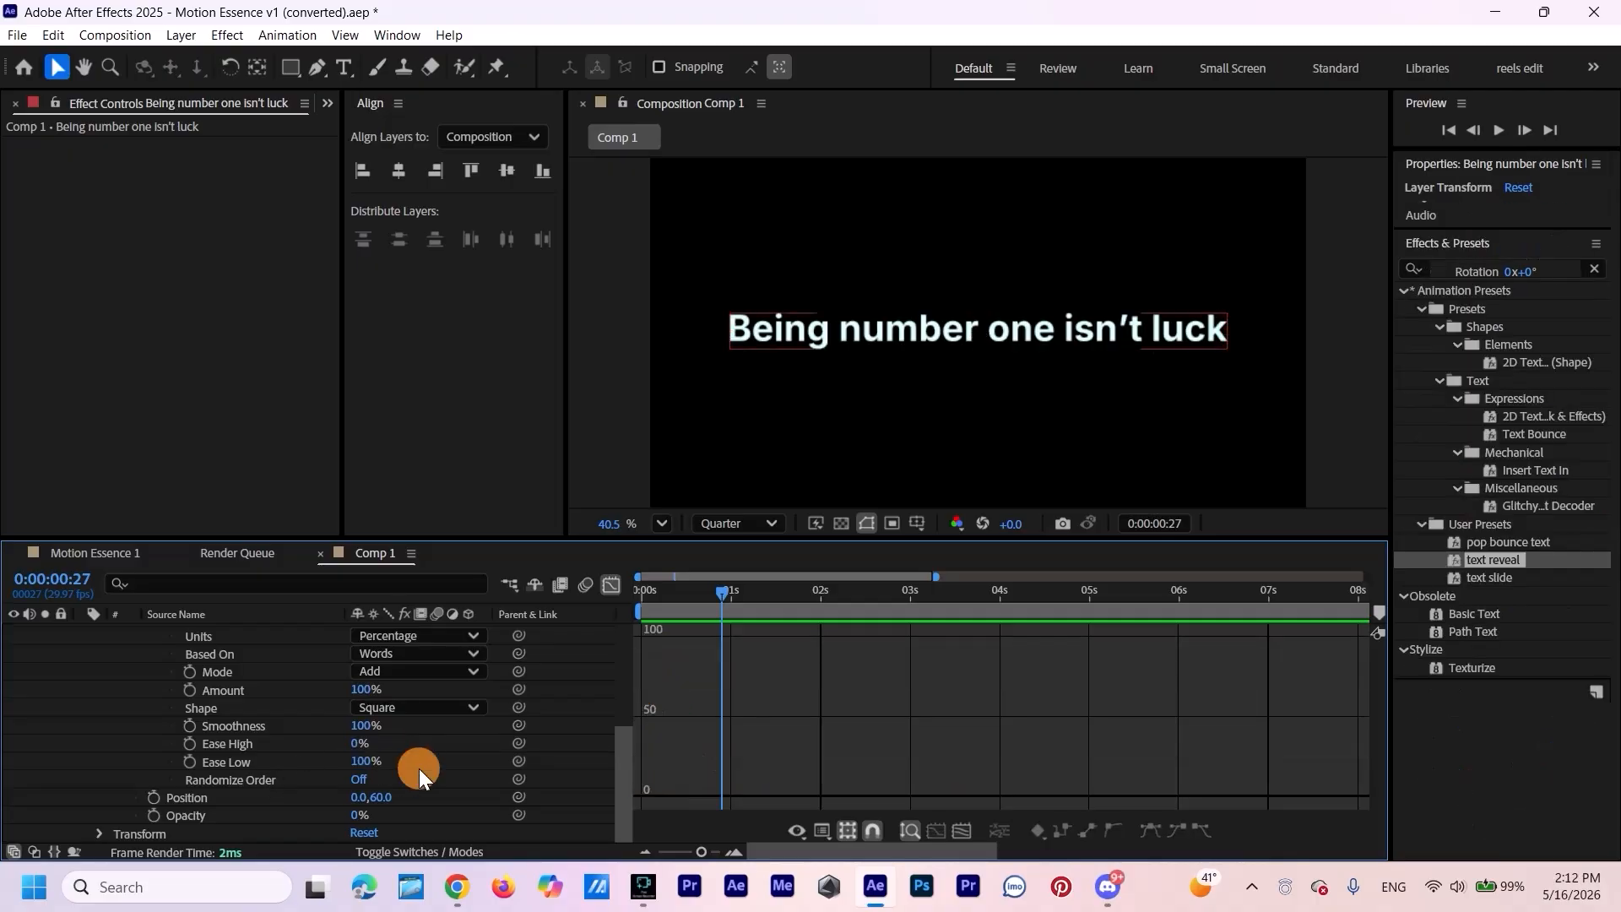
{"action": "left_click", "coordinate": [363, 761]}
{"action": "type", "text": "0"}
{"action": "left_click", "coordinate": [451, 752]}
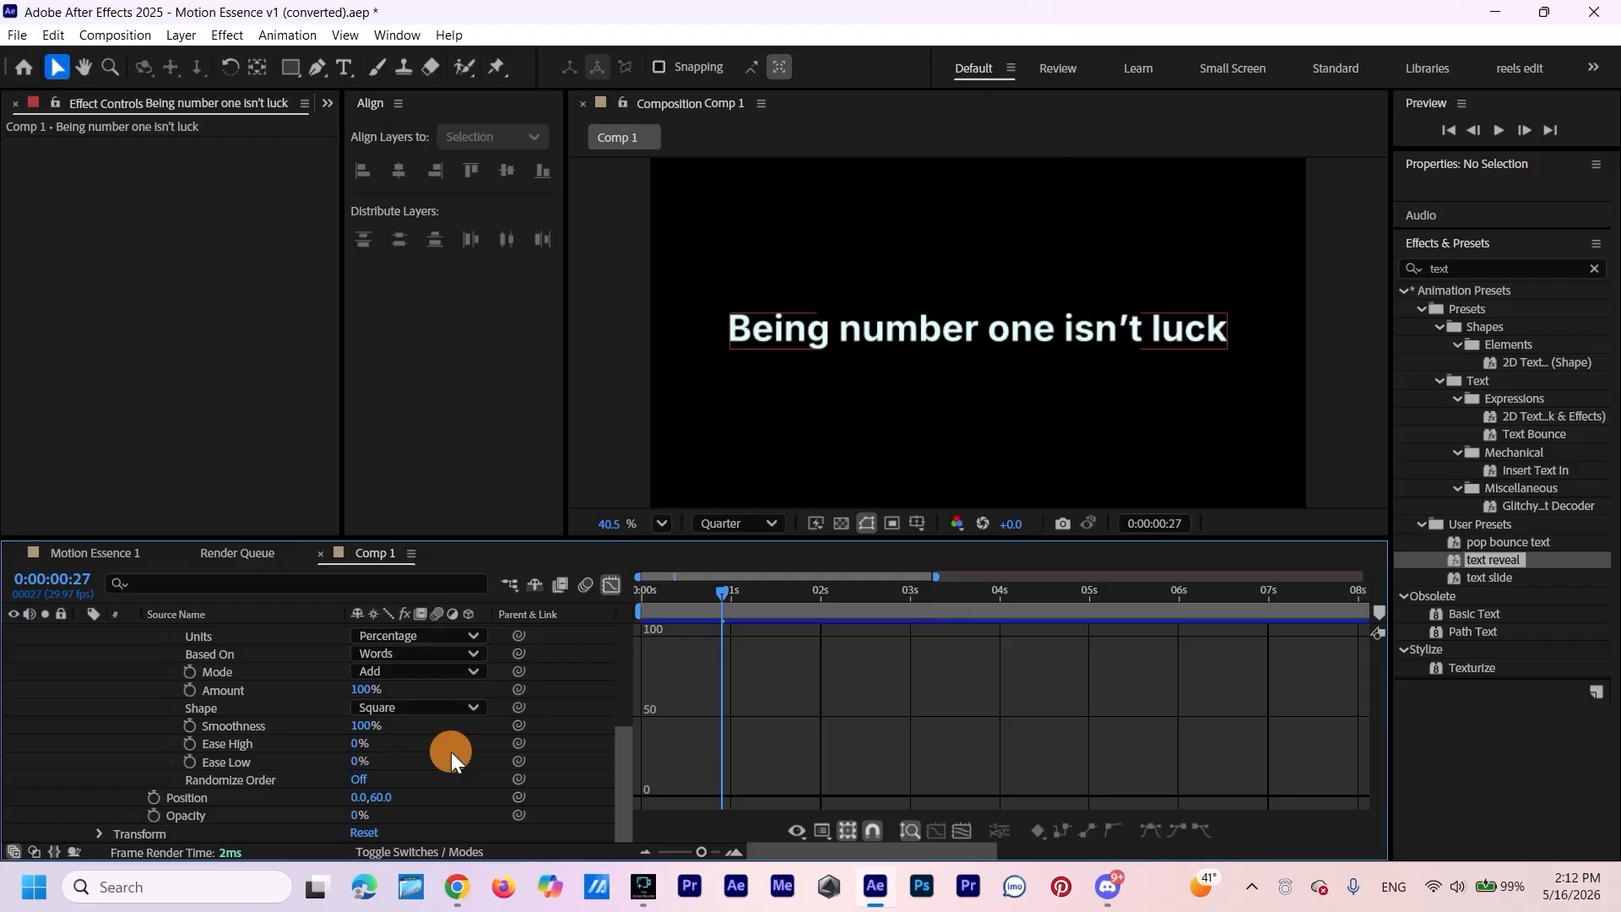
Preview the animation without selector easing, close the Graph Editor, and play it again from the first frame.
{"action": "left_click_drag", "start_coordinate": [720, 595], "coordinate": [366, 711]}
{"action": "key", "text": "space"}
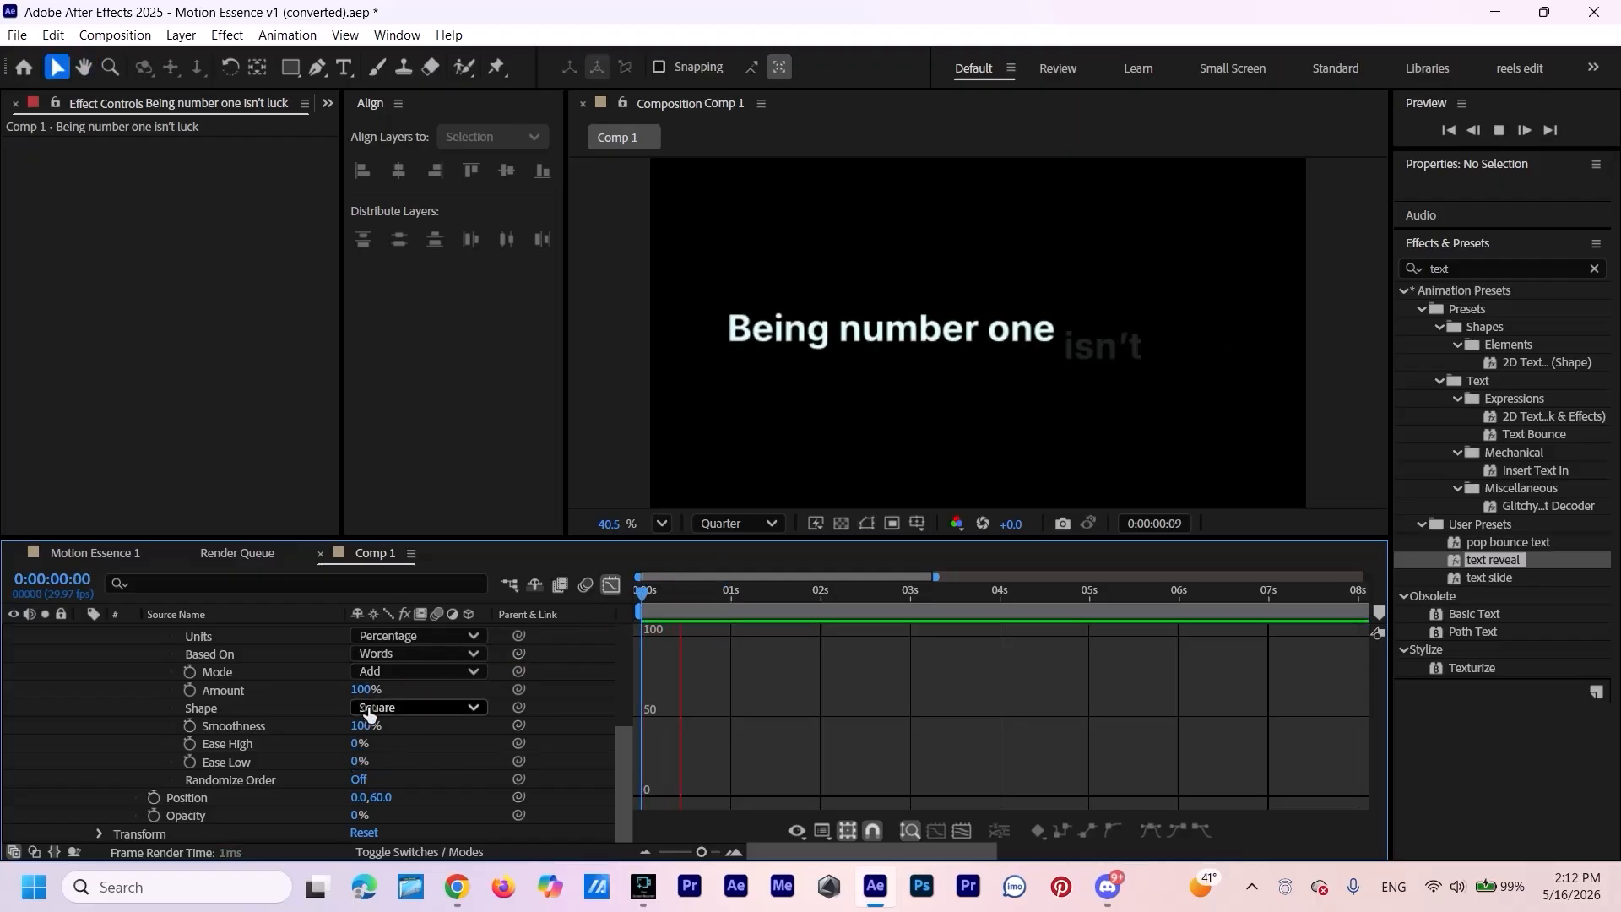
{"action": "key", "text": "space"}
{"action": "left_click", "coordinate": [616, 590]}
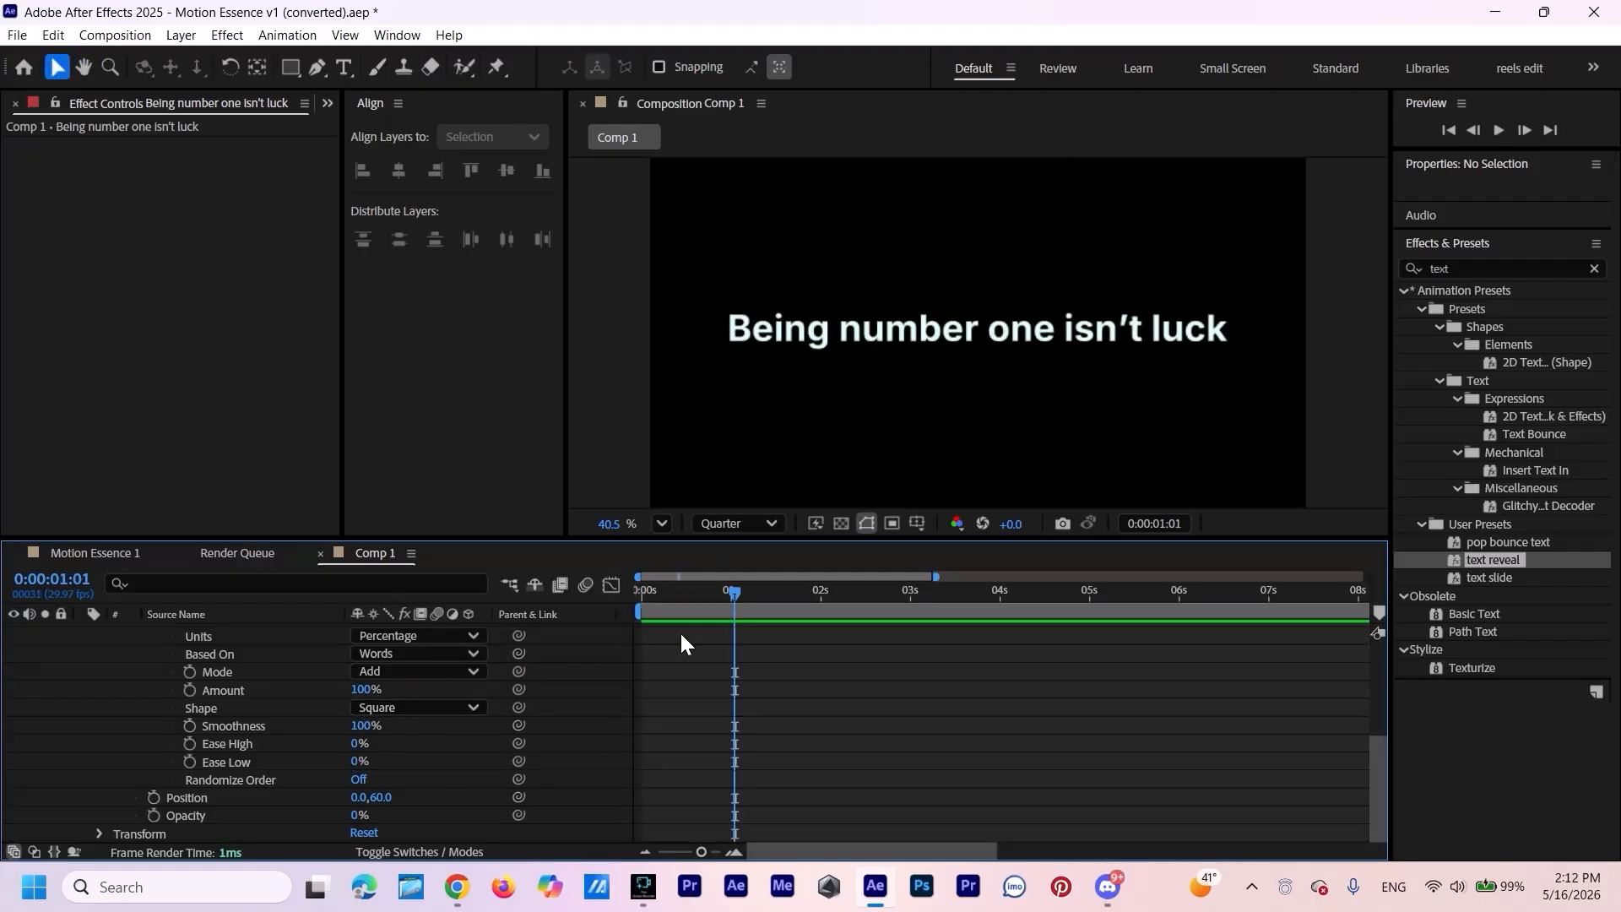
{"action": "scroll", "coordinate": [763, 680], "scroll_direction": "up", "scroll_amount": 5}
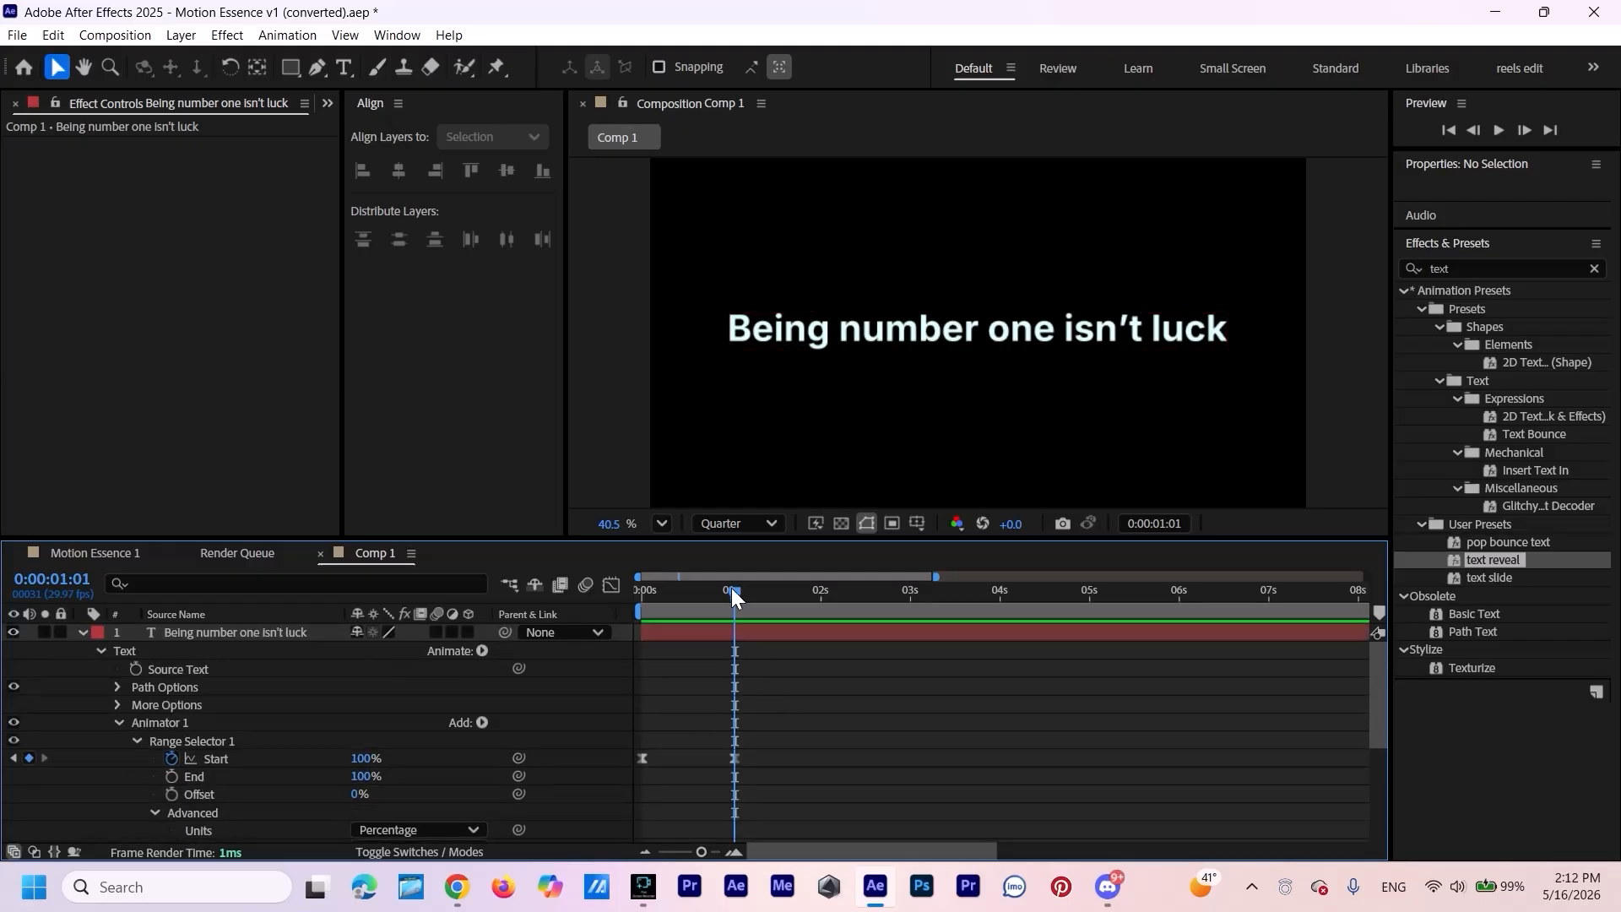
{"action": "left_click_drag", "start_coordinate": [731, 590], "coordinate": [495, 686]}
{"action": "key", "text": "space"}
{"action": "key", "text": "space"}
Save Animator 1 as an animation preset named "text reveal 2" in the User Presets folder.
{"action": "left_click", "coordinate": [200, 721]}
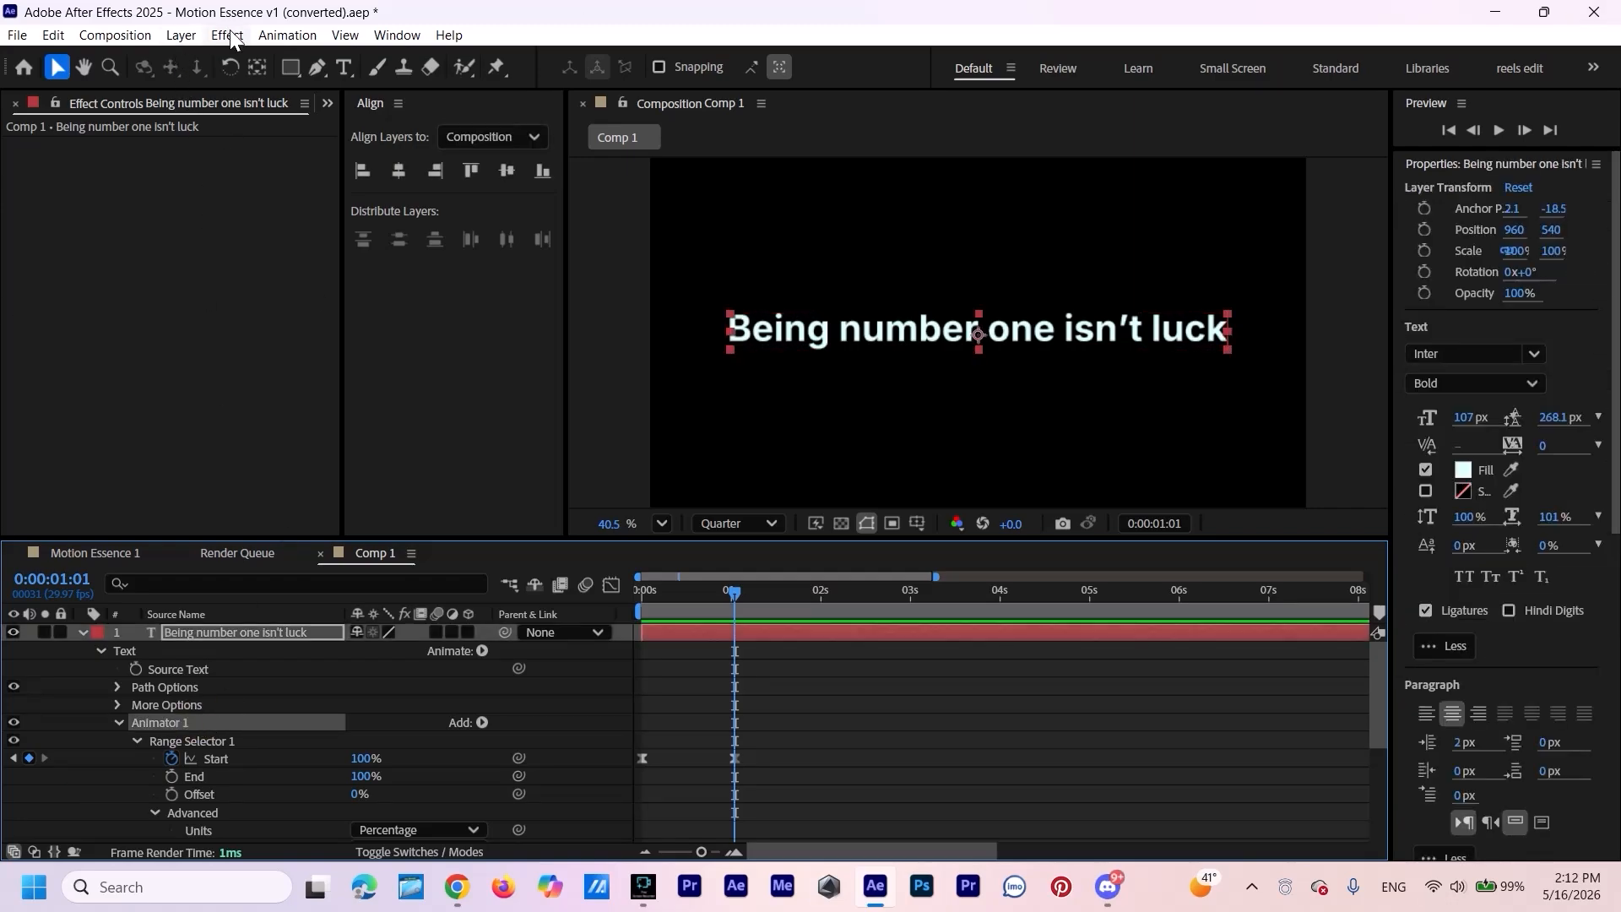
{"action": "left_click", "coordinate": [288, 36]}
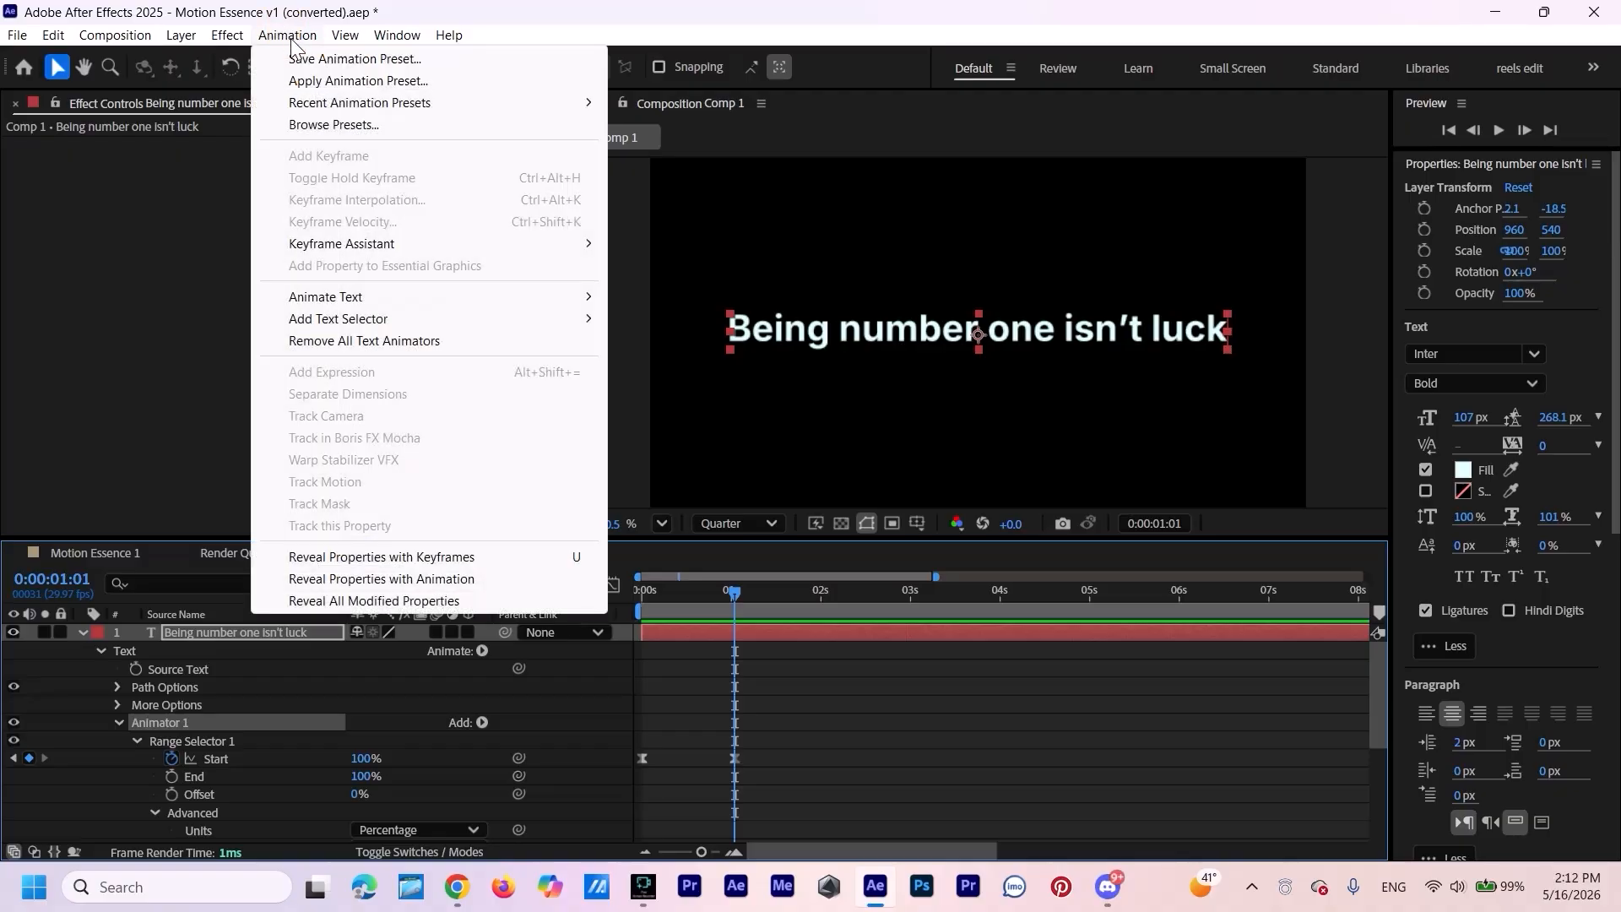
{"action": "left_click", "coordinate": [318, 56]}
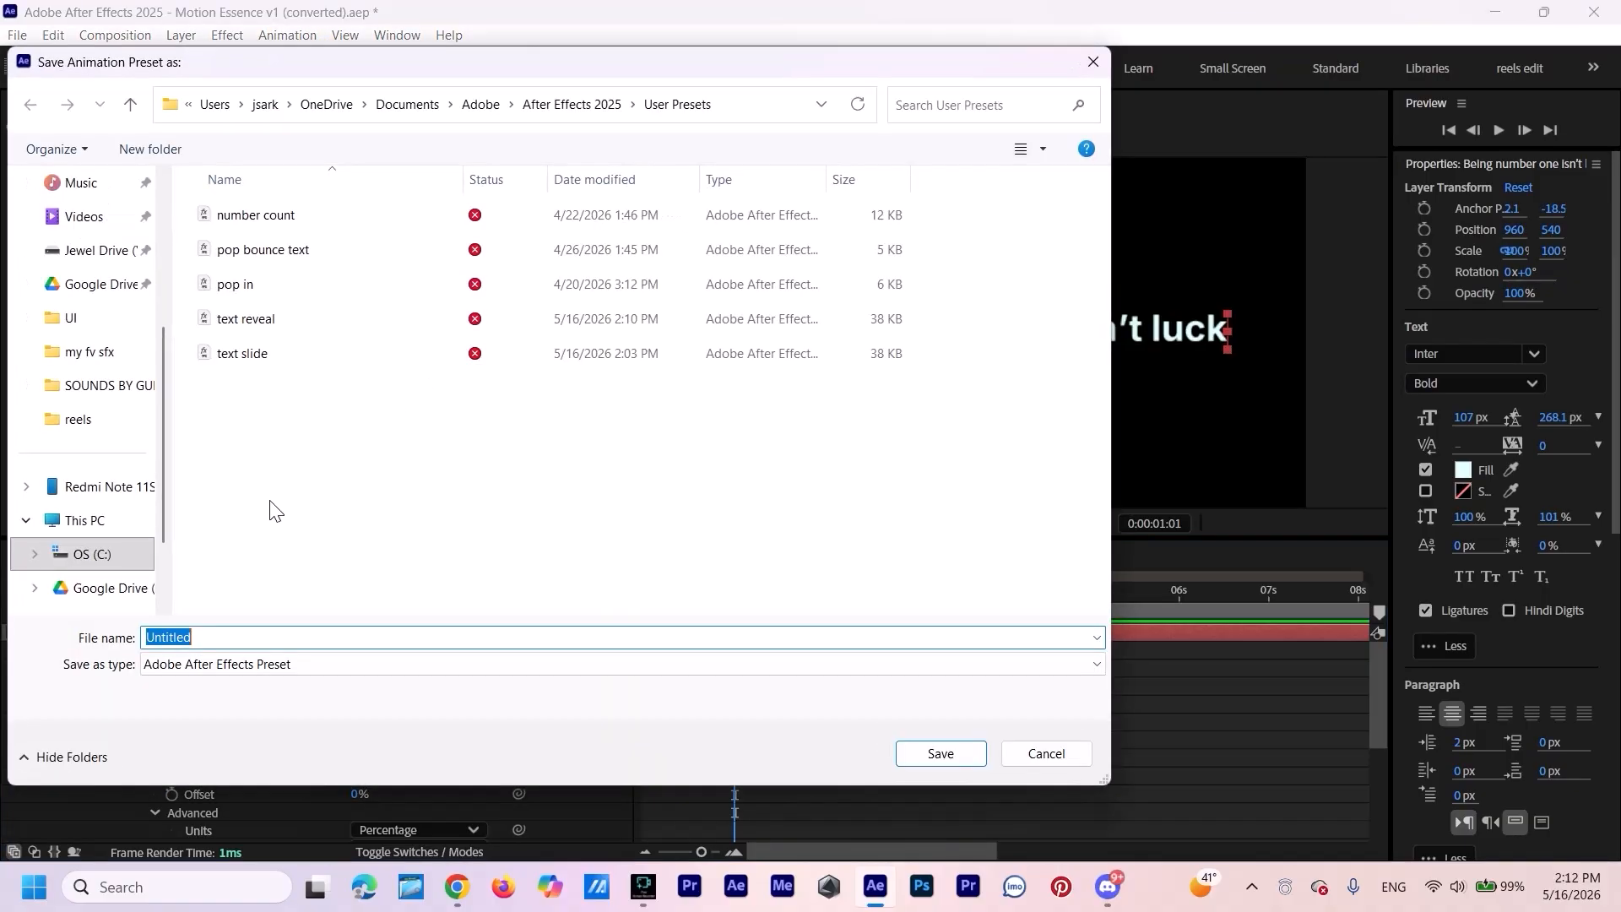
{"action": "type", "text": "te"}
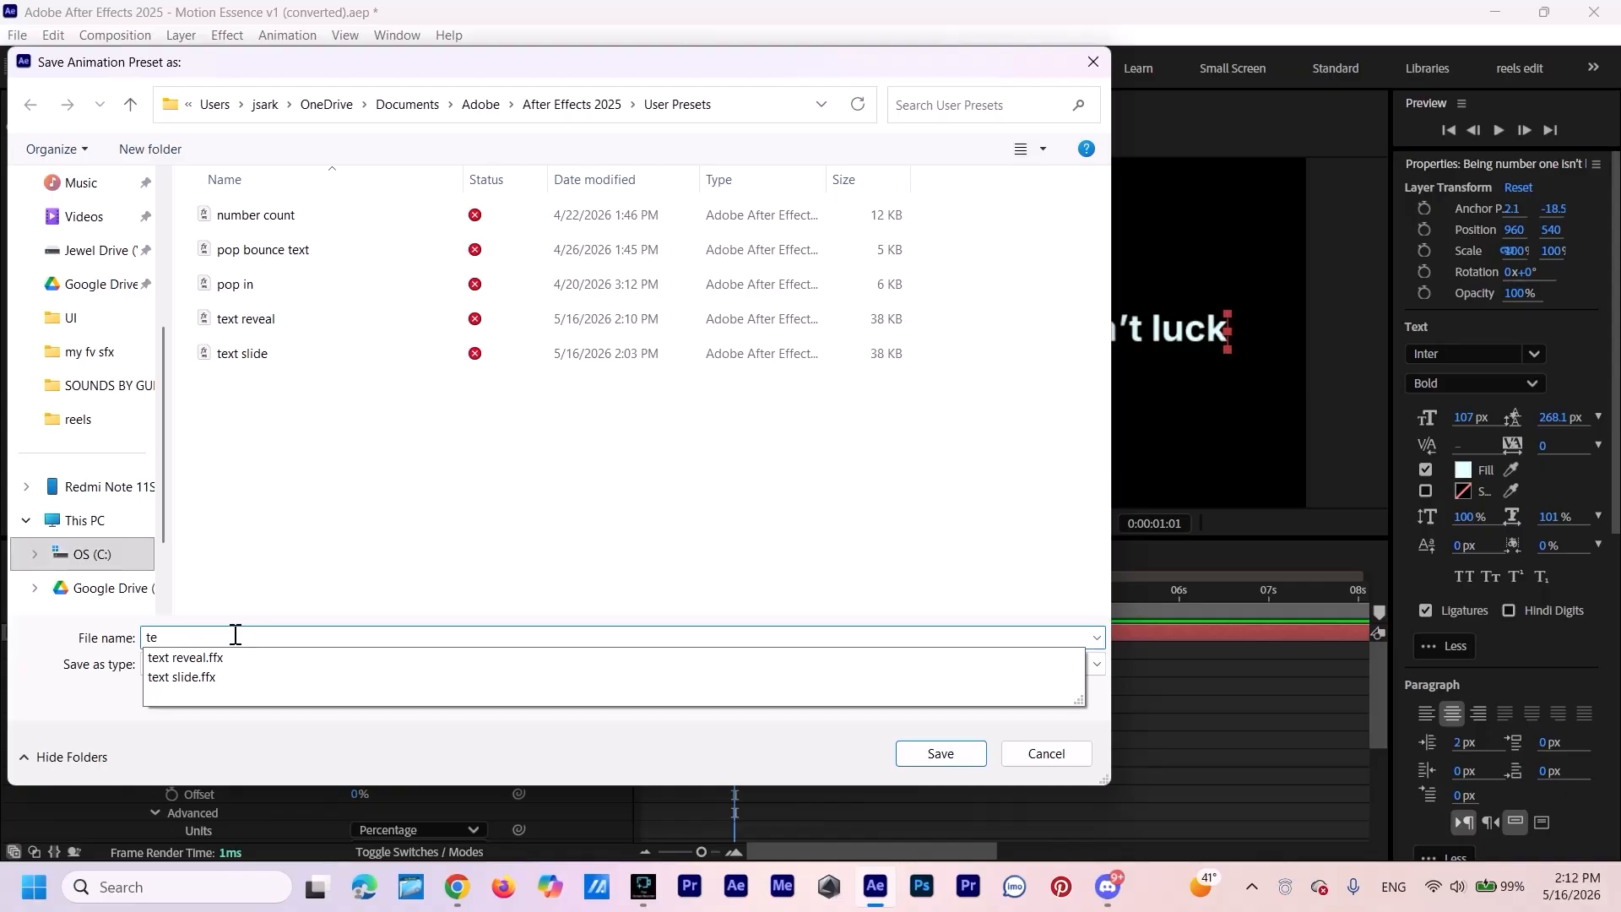
{"action": "type", "text": "xt rev"}
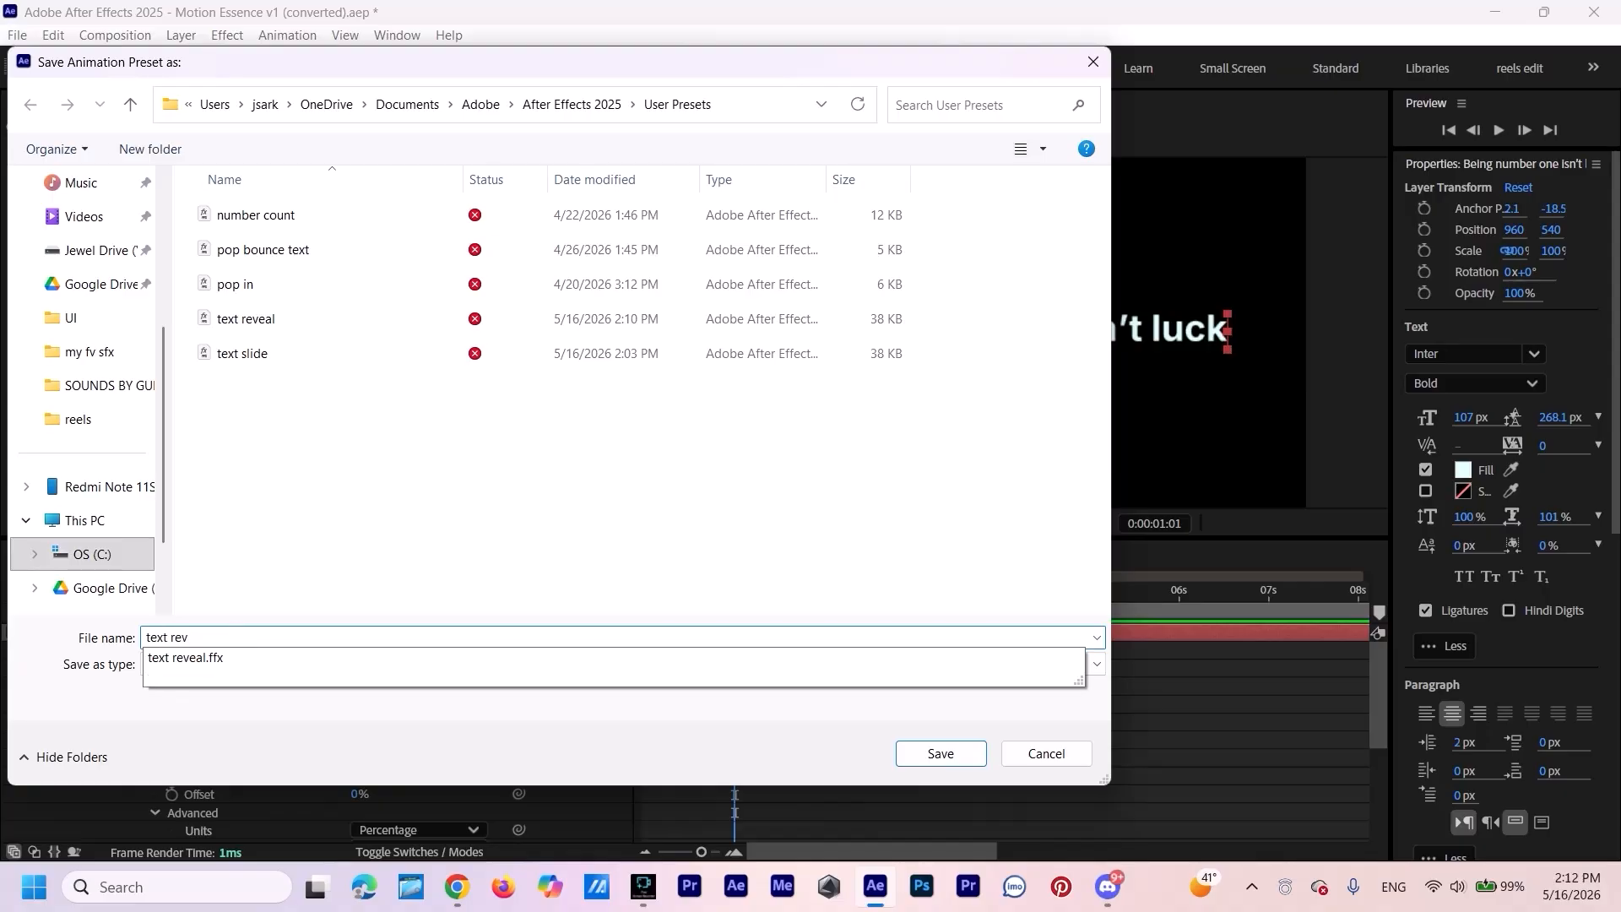
{"action": "type", "text": "eal "}
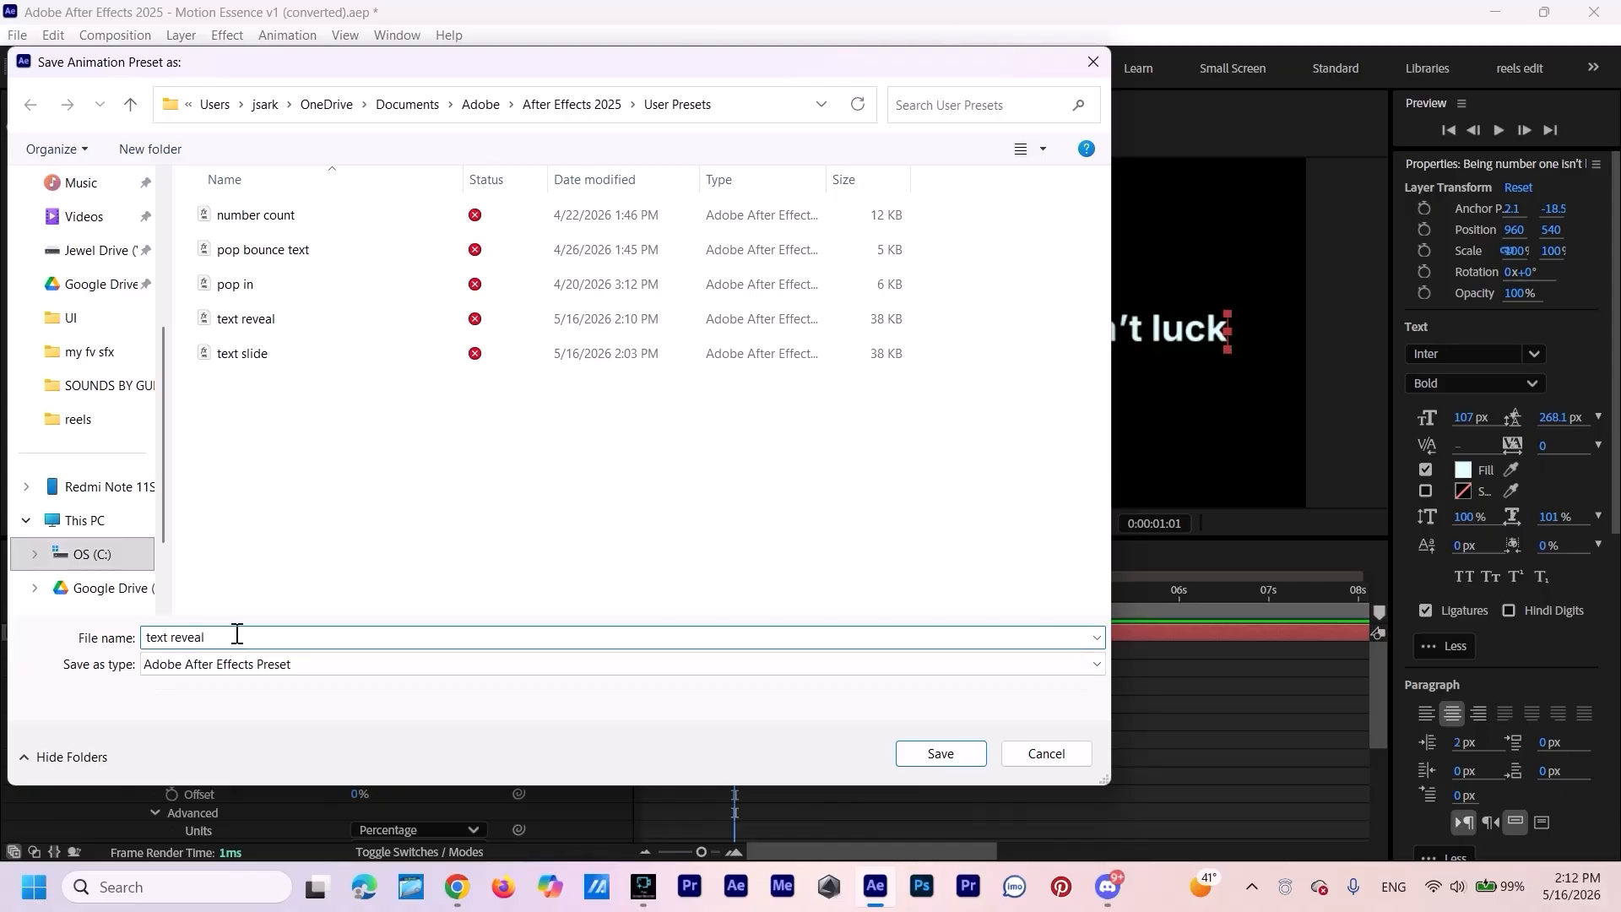
{"action": "type", "text": "2"}
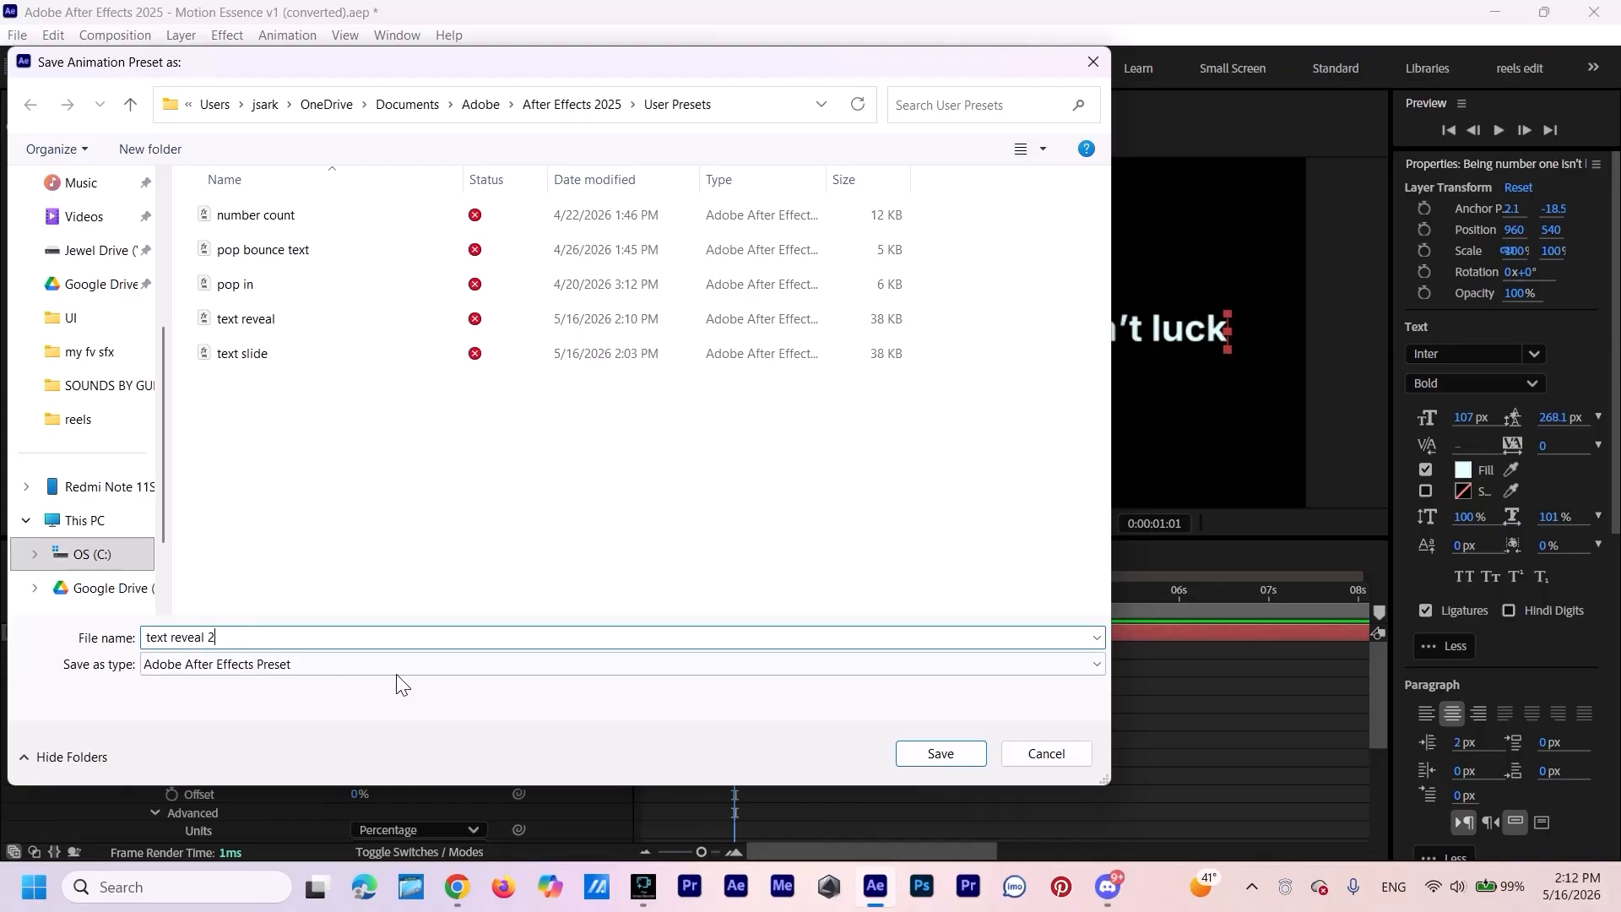
{"action": "left_click", "coordinate": [943, 752]}
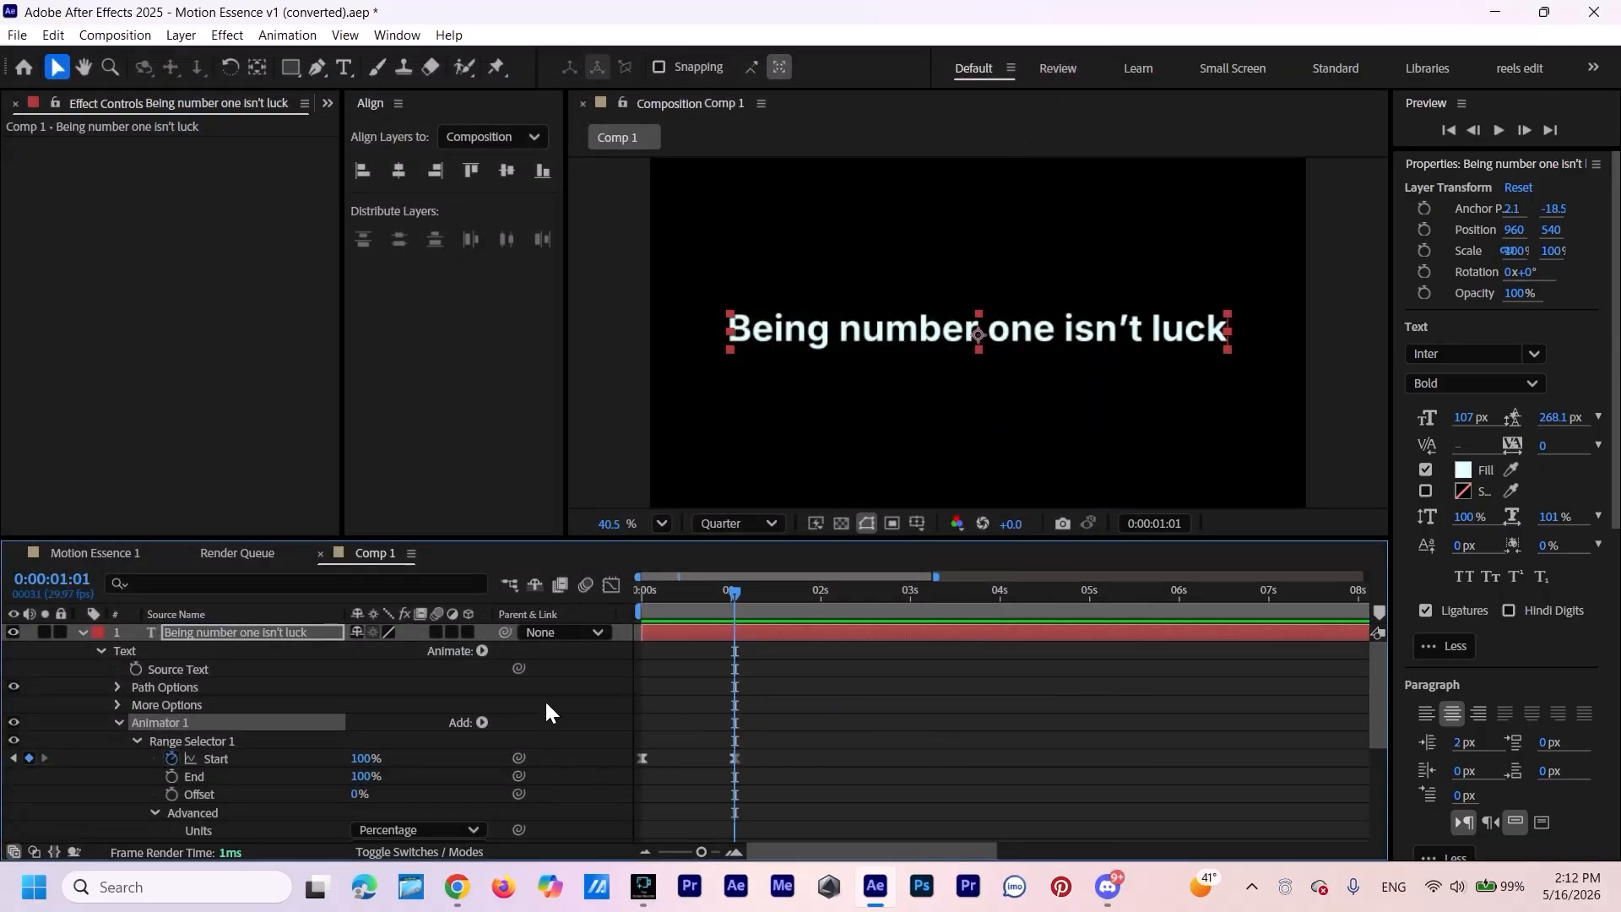
Enable motion blur for the text layer and preview the animation from the first frame.
{"action": "left_click", "coordinate": [438, 633]}
{"action": "left_click_drag", "start_coordinate": [737, 583], "coordinate": [641, 631]}
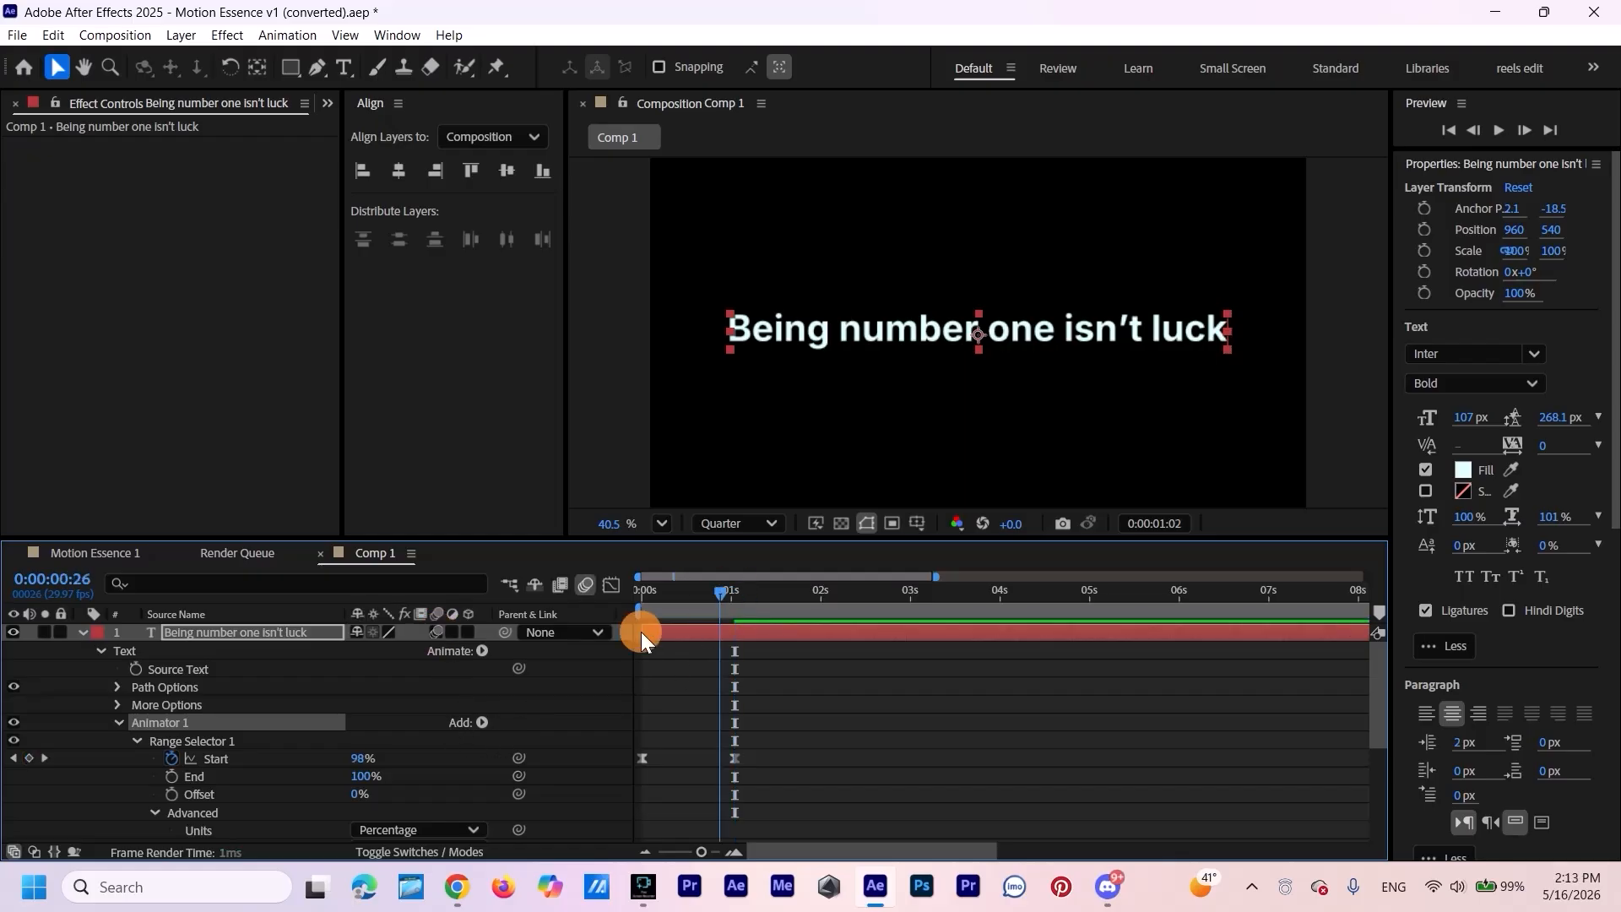
{"action": "key", "text": "space"}
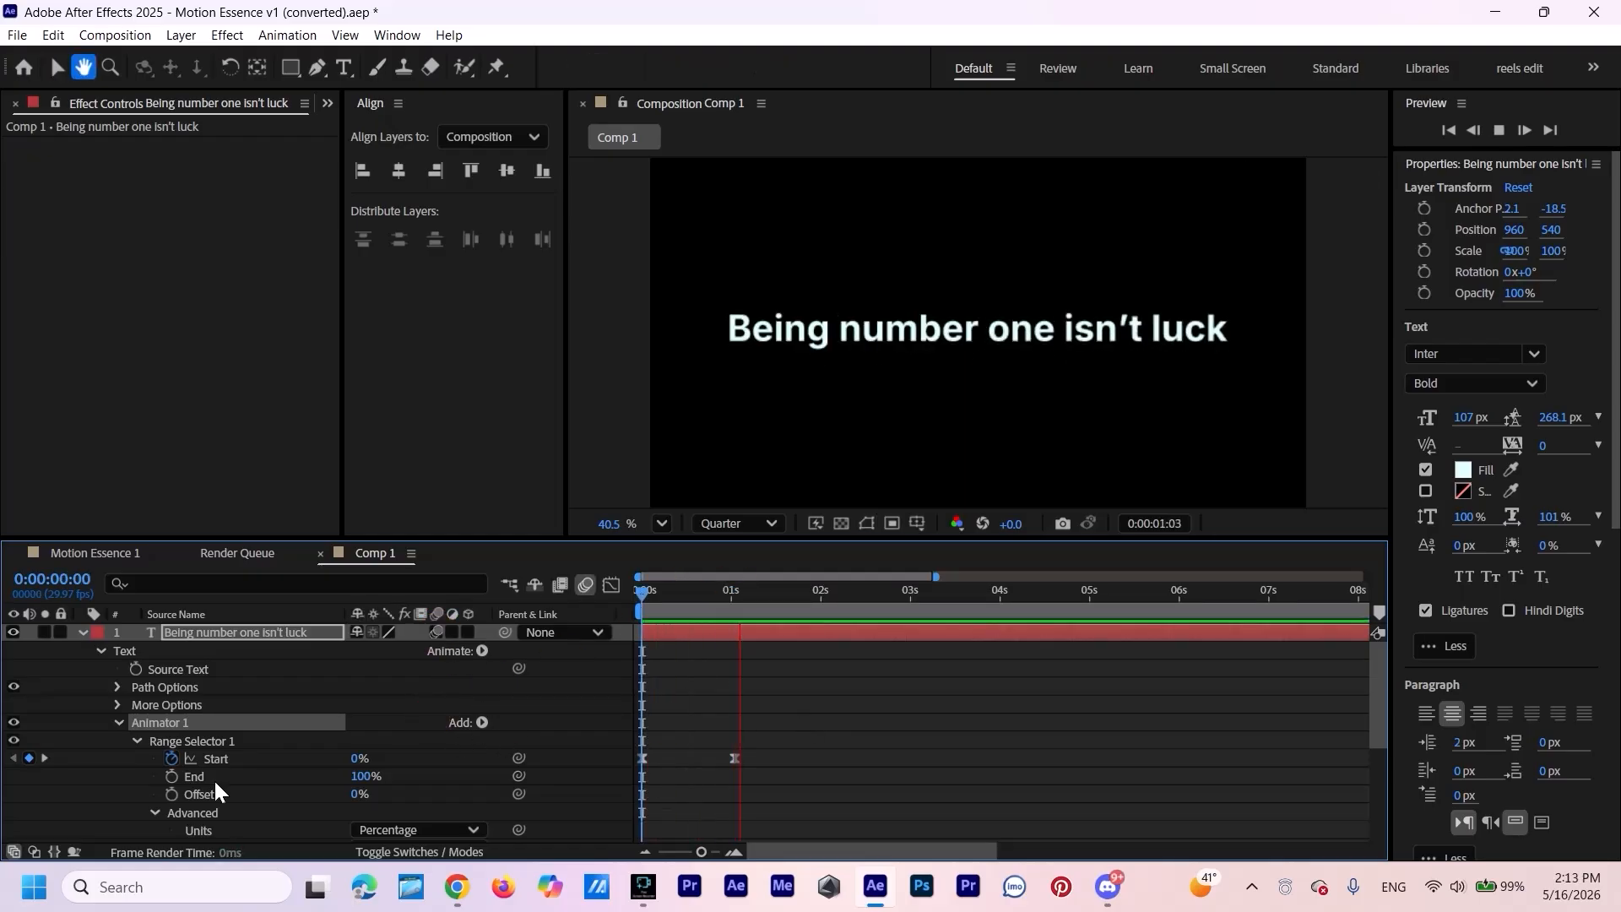
{"action": "key", "text": "space"}
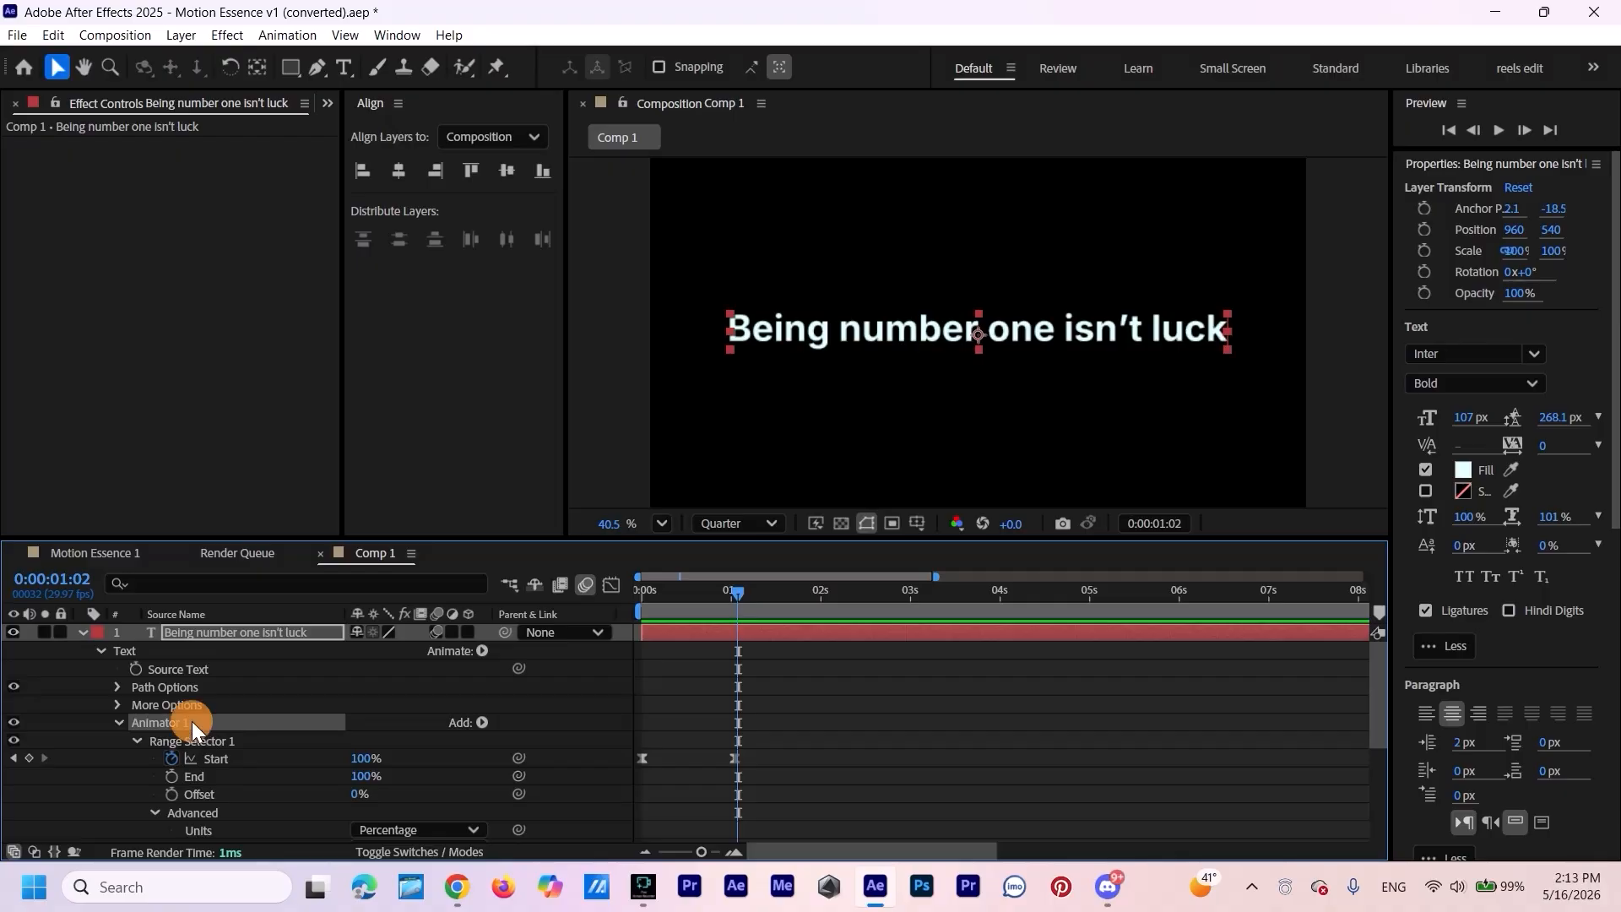
Delete Animator 1 from the text layer and return to the first frame of the composition.
{"action": "key", "text": "Delete"}
{"action": "left_click", "coordinate": [261, 758]}
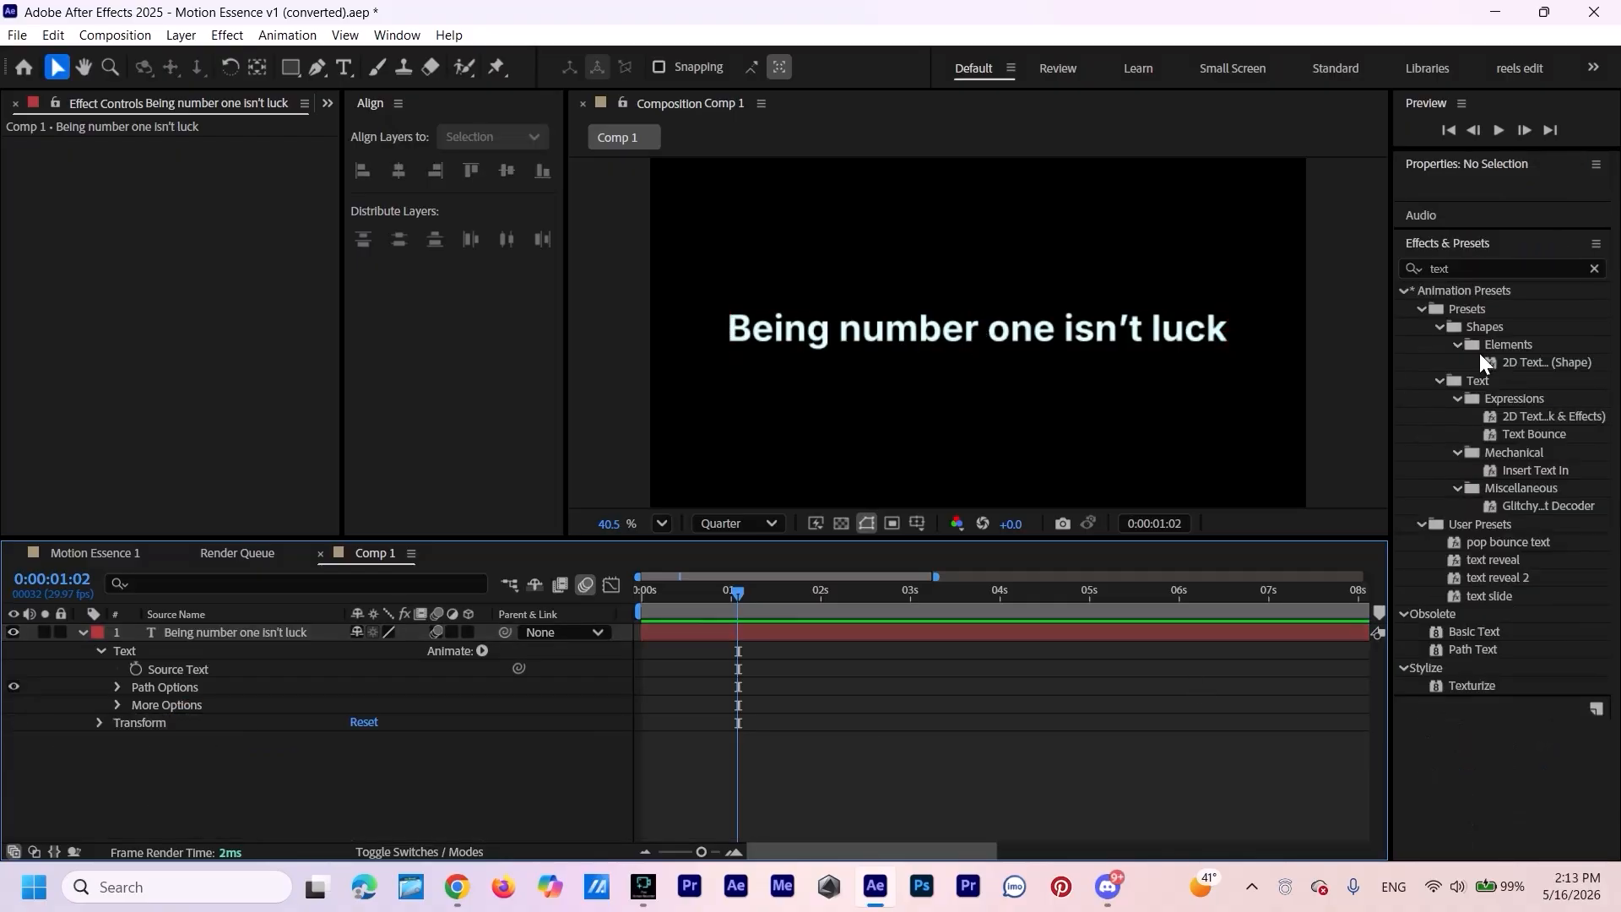
{"action": "left_click", "coordinate": [1551, 269]}
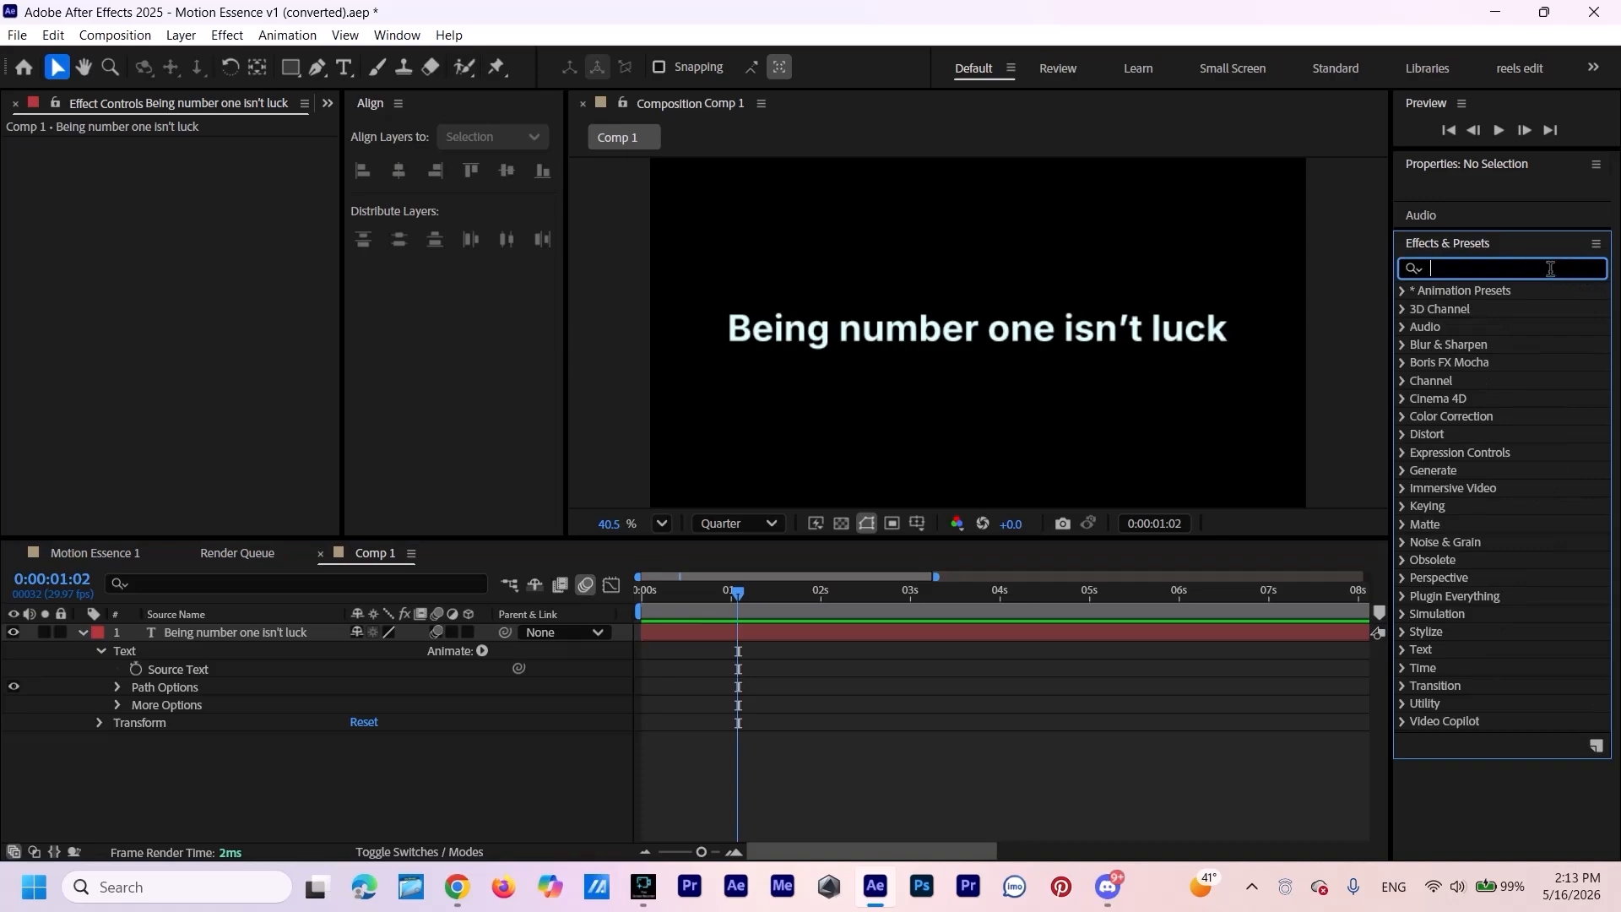
{"action": "left_click_drag", "start_coordinate": [736, 596], "coordinate": [611, 642]}
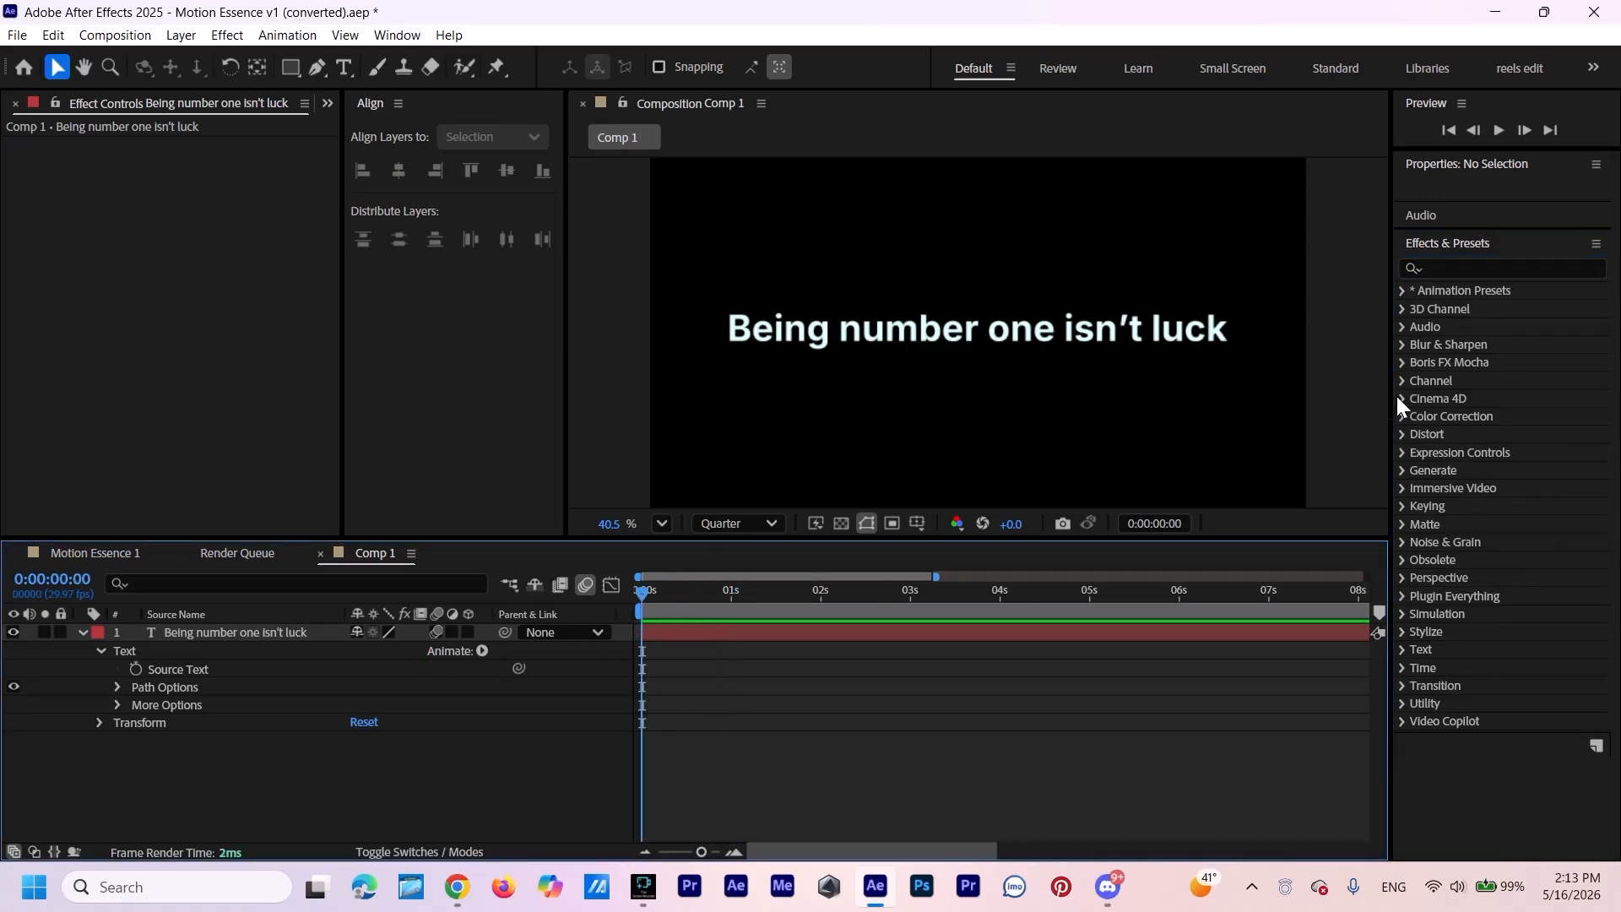
Search the presets for "text reveal", apply the "text reveal 2" preset to the text layer, and preview it.
{"action": "left_click", "coordinate": [1467, 269]}
{"action": "type", "text": "t"}
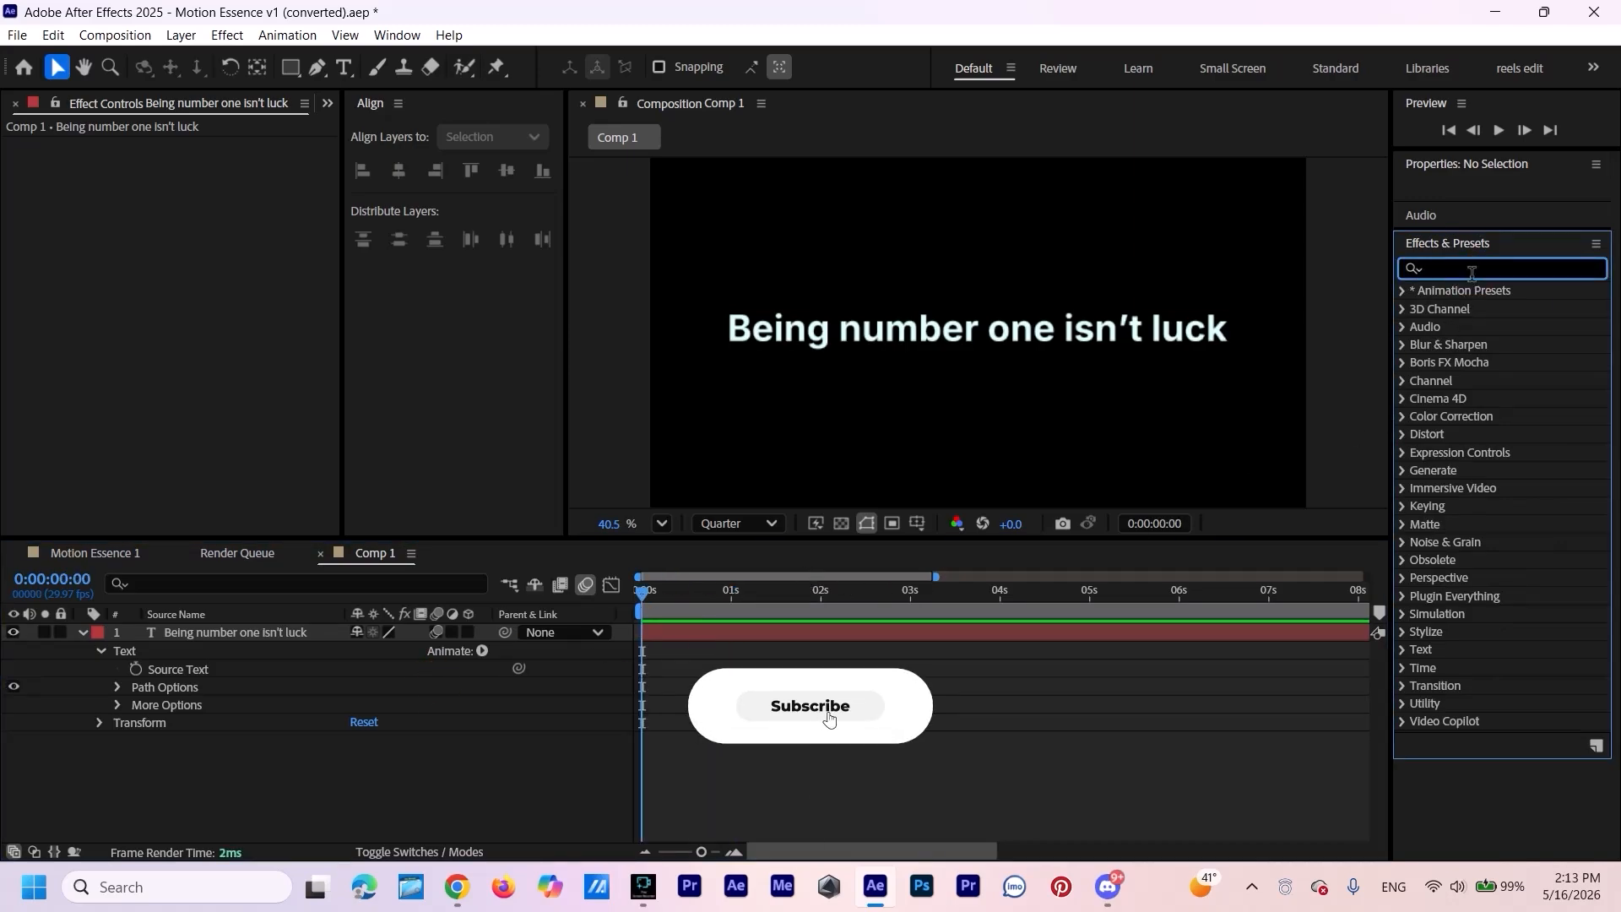
{"action": "type", "text": "ext"}
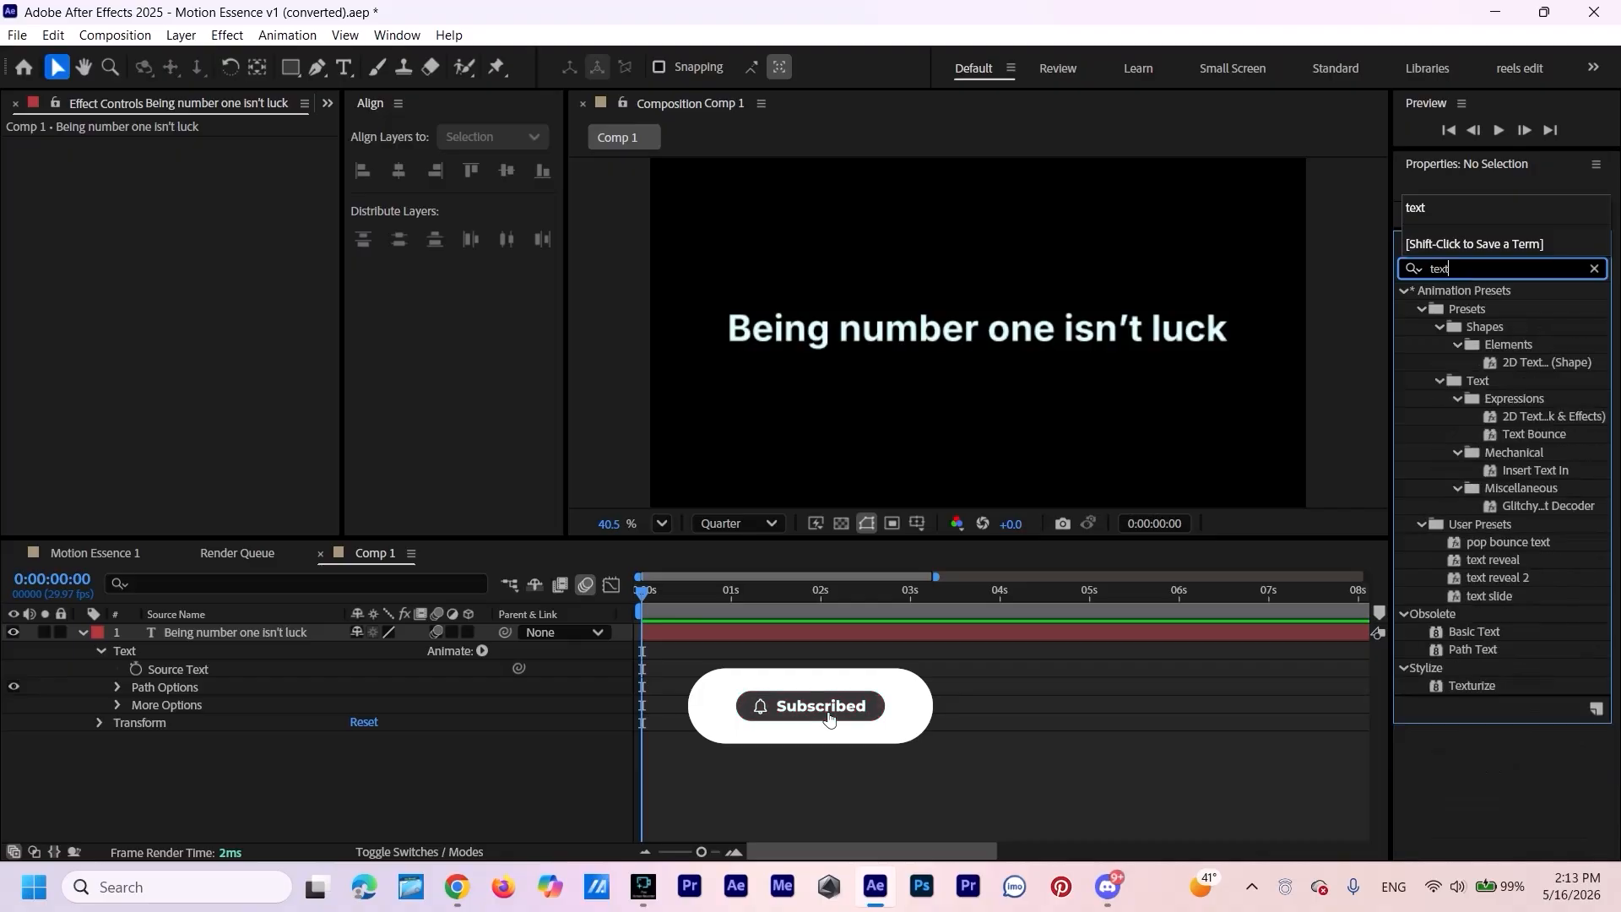
{"action": "type", "text": " reveal"}
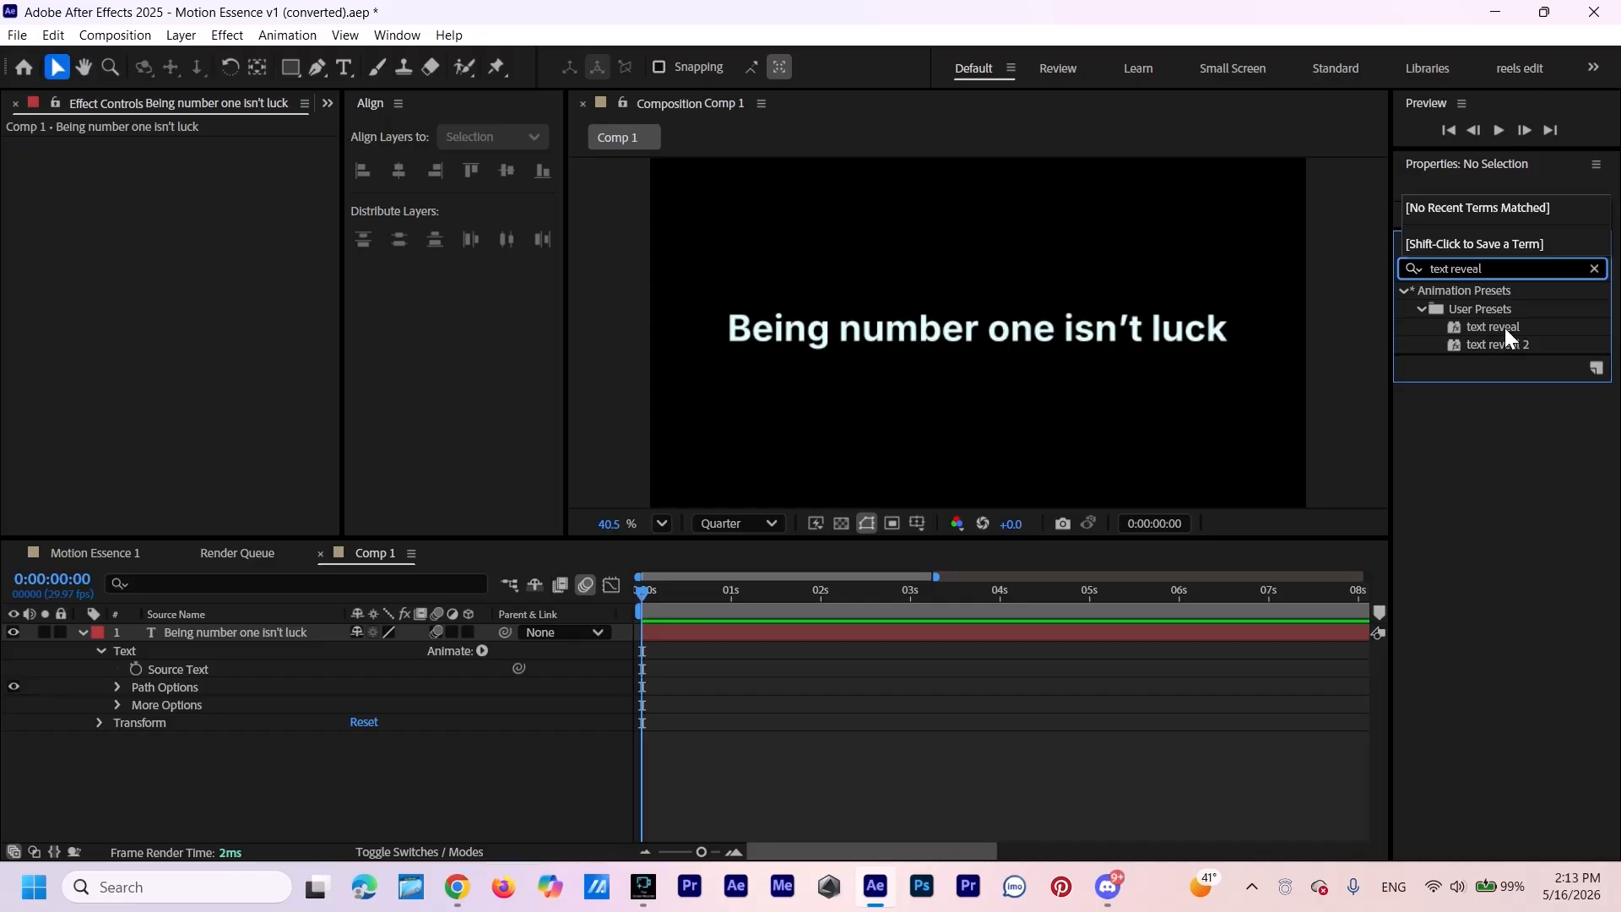
{"action": "left_click_drag", "start_coordinate": [1504, 343], "coordinate": [245, 639]}
{"action": "key", "text": "space"}
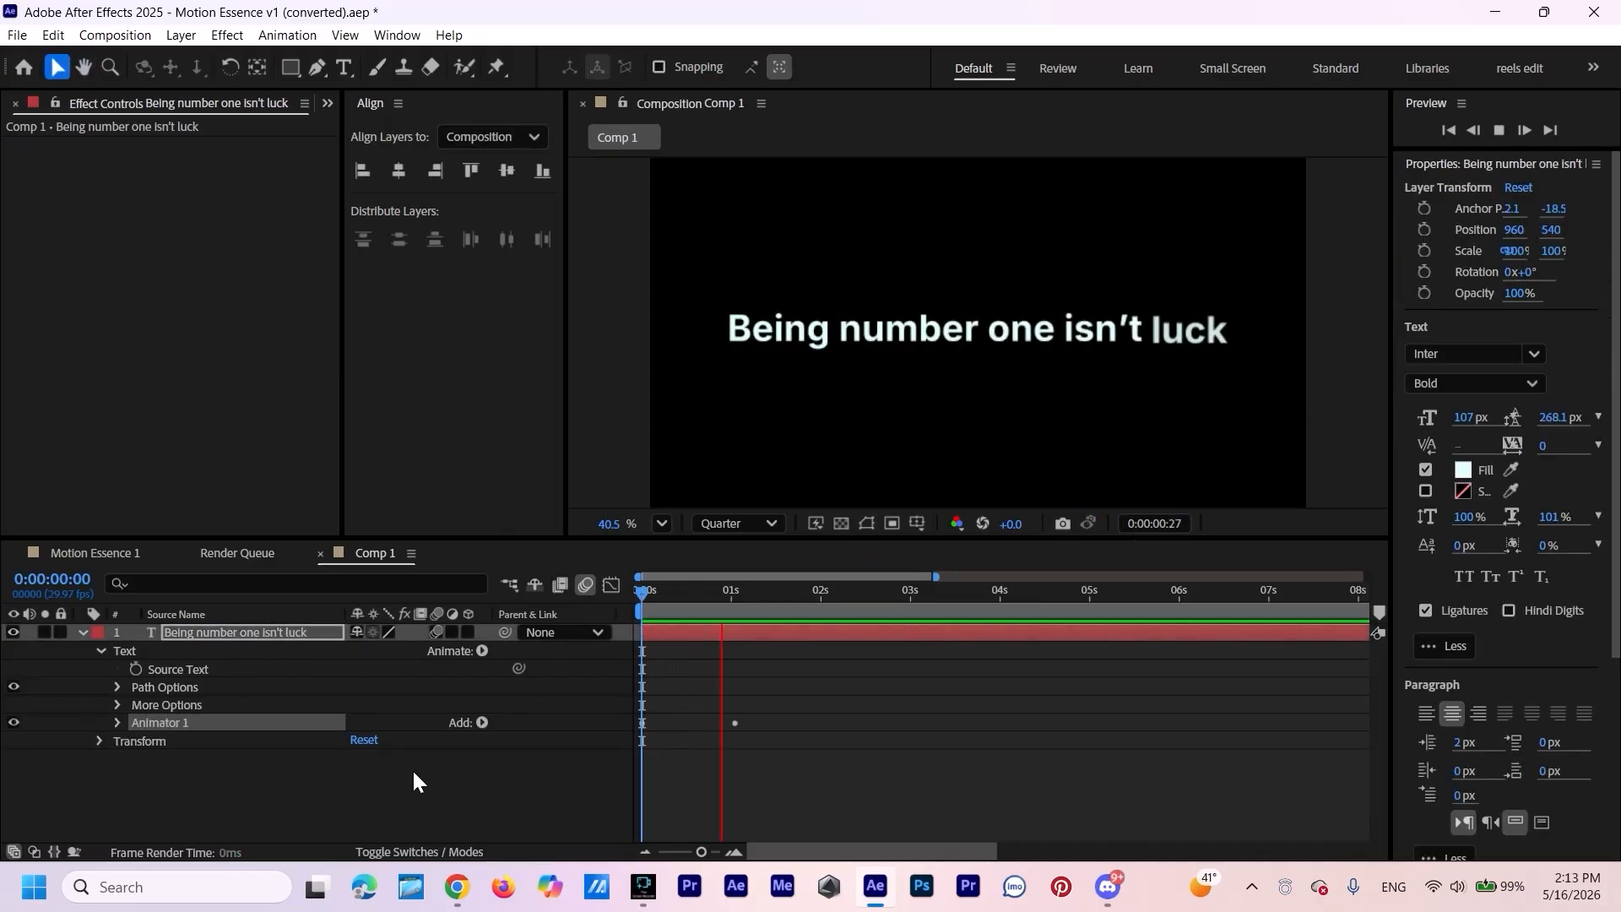
Preview the applied preset's text animation again from the first frame.
{"action": "left_click", "coordinate": [663, 625]}
{"action": "key", "text": "space"}
{"action": "left_click", "coordinate": [443, 763]}
{"action": "key", "text": "space"}
{"action": "key", "text": "space"}
{"action": "key", "text": "space"}
{"action": "left_click", "coordinate": [409, 785]}
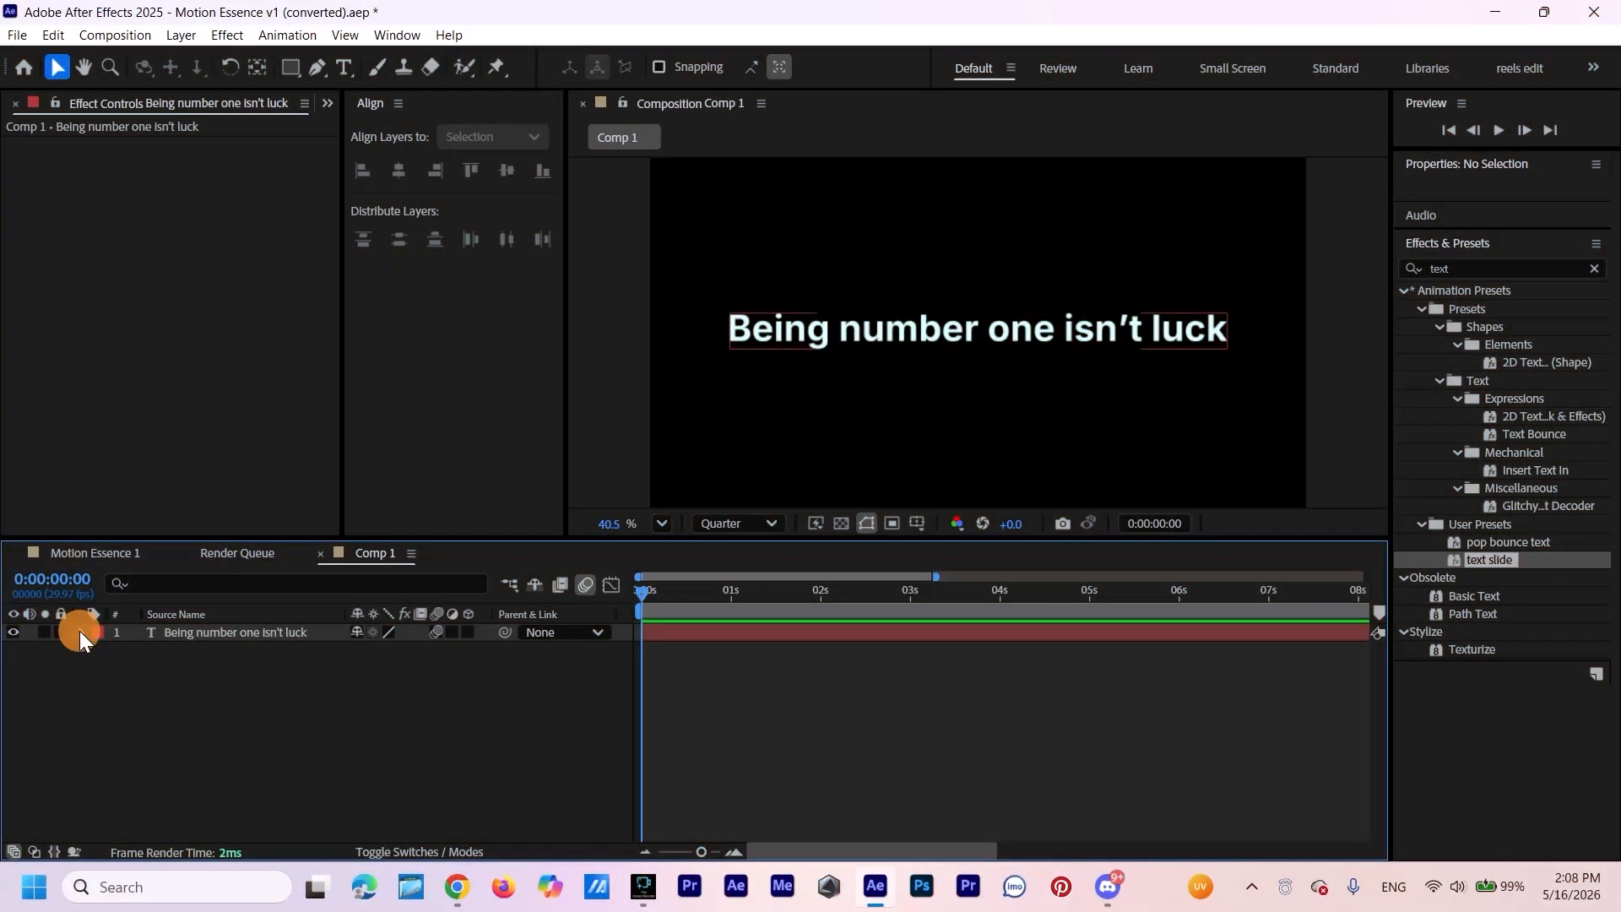
Add a text animator with Scale, Position and Rotation properties to the "Being number one isn't luck" text layer.
{"action": "left_click", "coordinate": [82, 632]}
{"action": "left_click", "coordinate": [483, 651]}
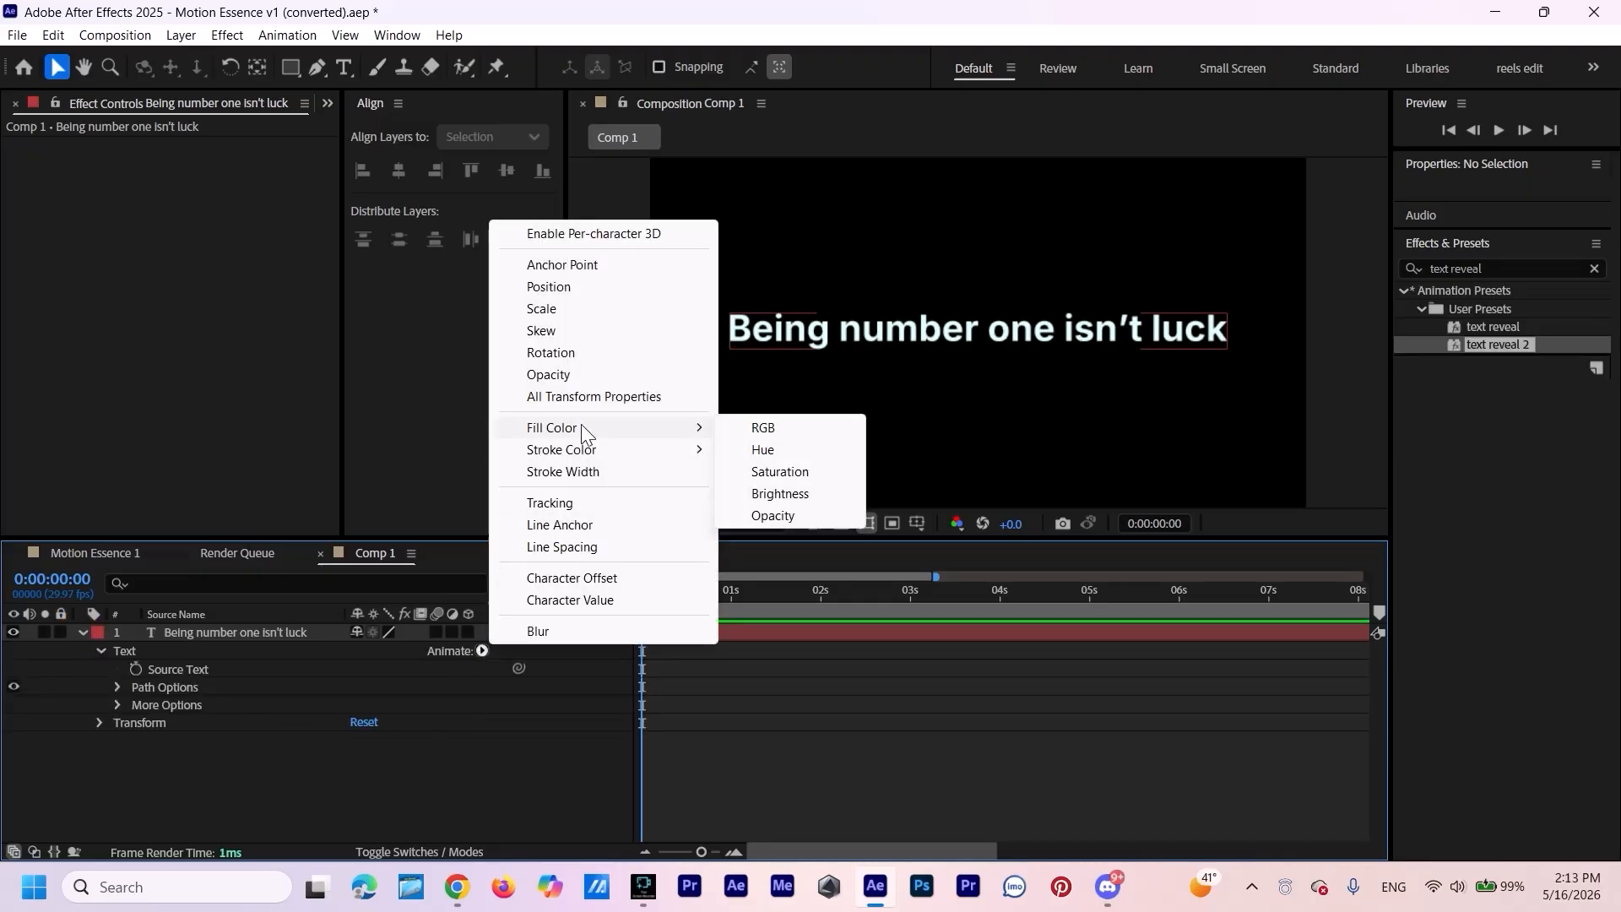
{"action": "left_click", "coordinate": [550, 309]}
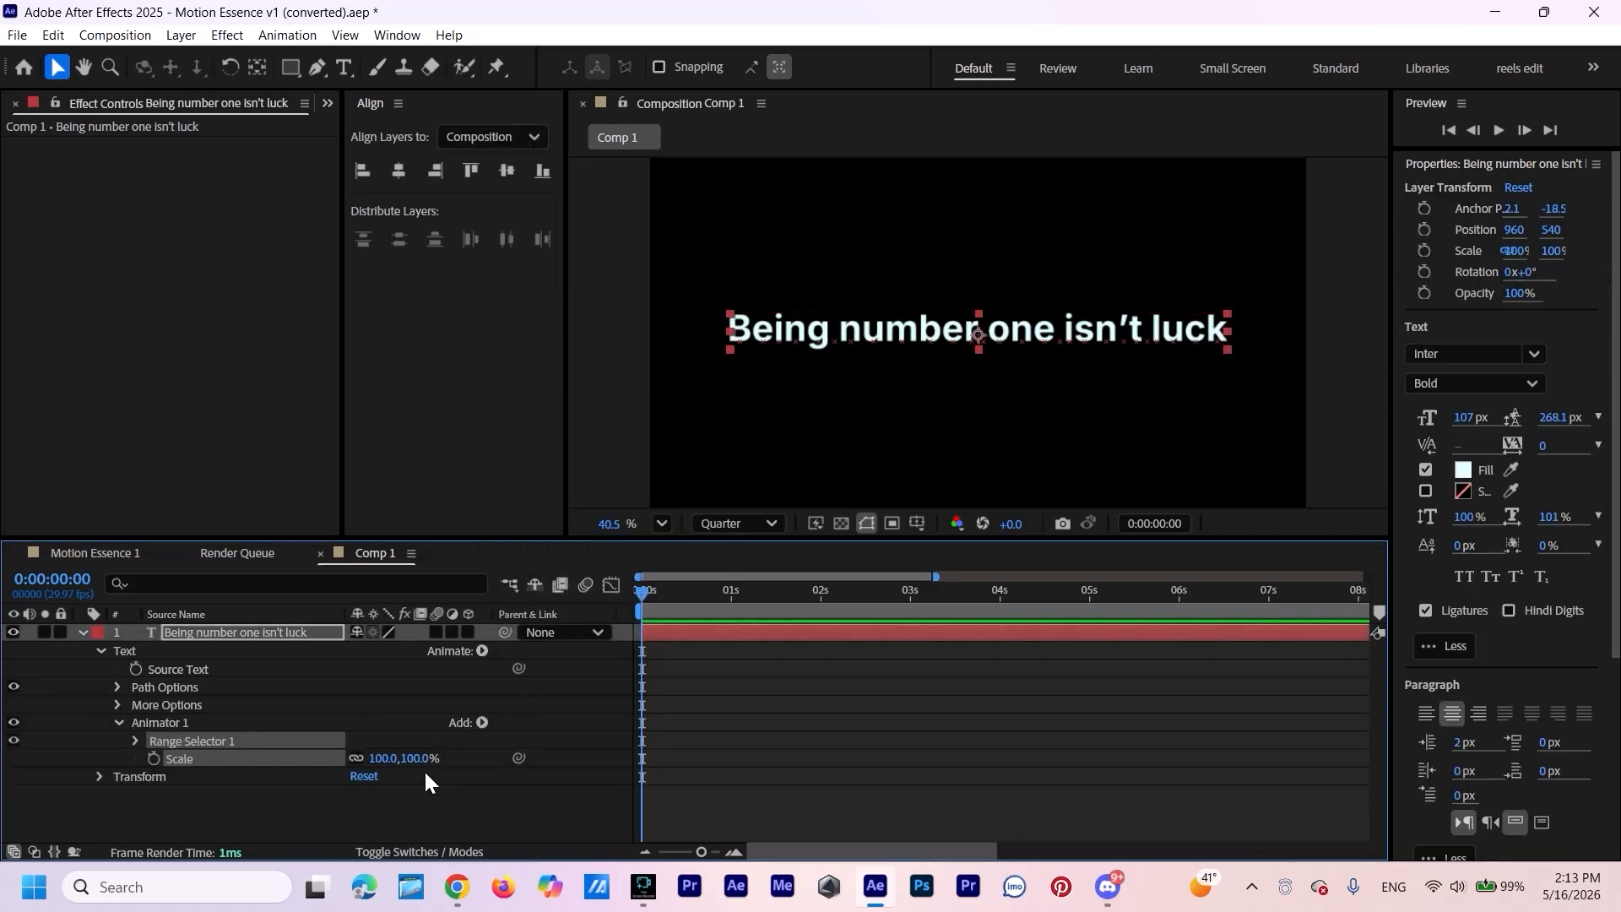
{"action": "left_click", "coordinate": [481, 722]}
{"action": "mouse_move", "coordinate": [551, 738]}
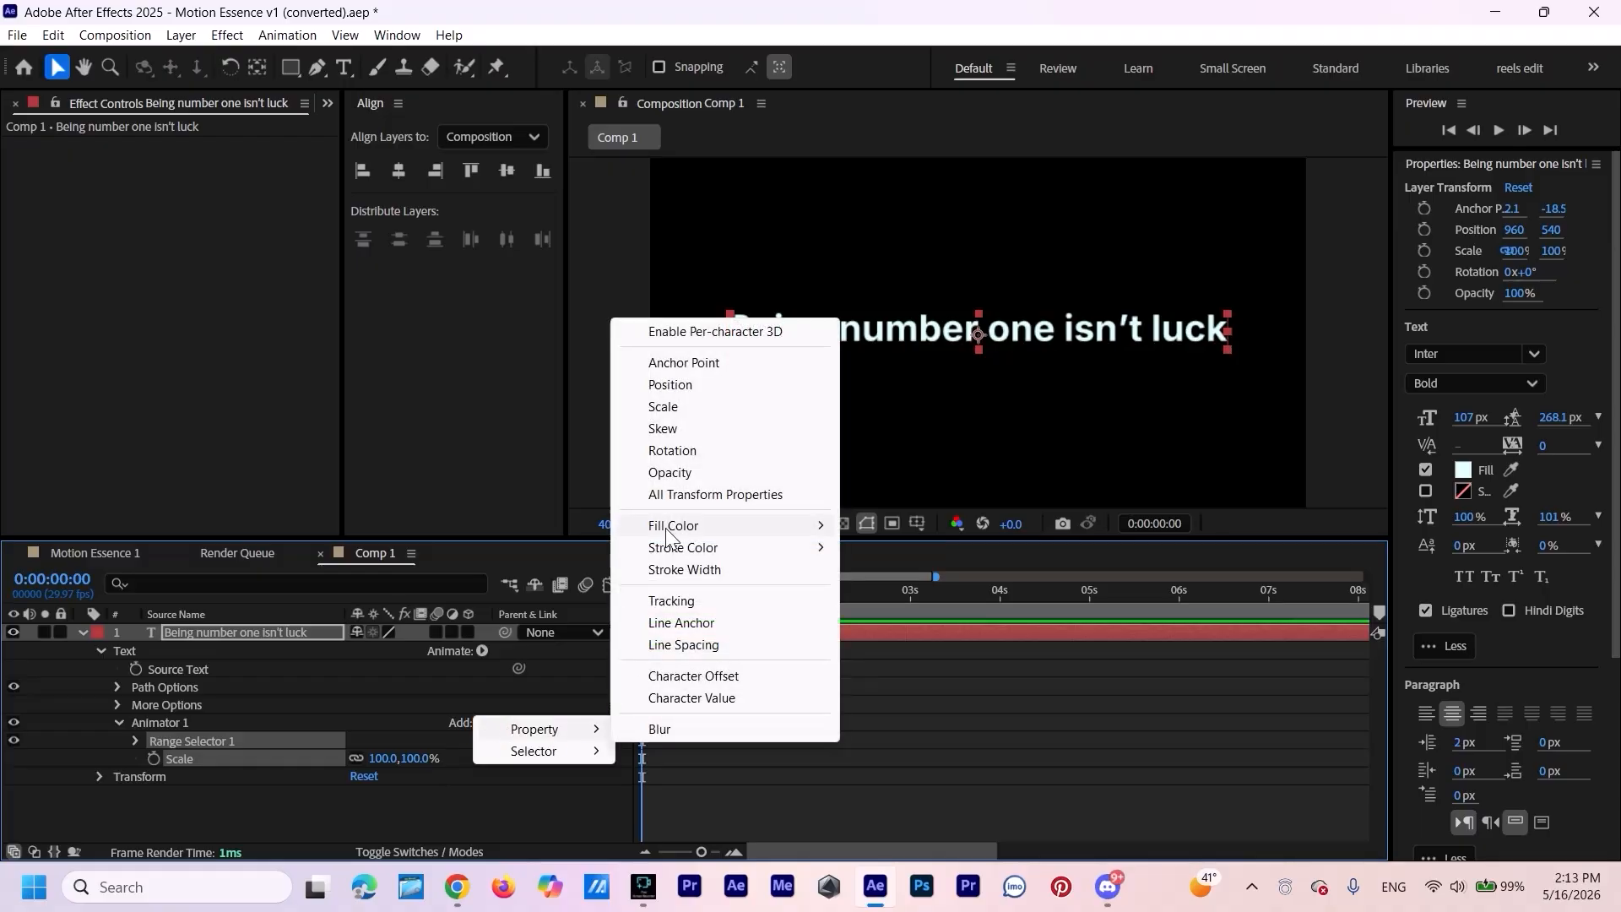
{"action": "left_click", "coordinate": [689, 384]}
{"action": "left_click", "coordinate": [481, 722]}
{"action": "mouse_move", "coordinate": [515, 732]}
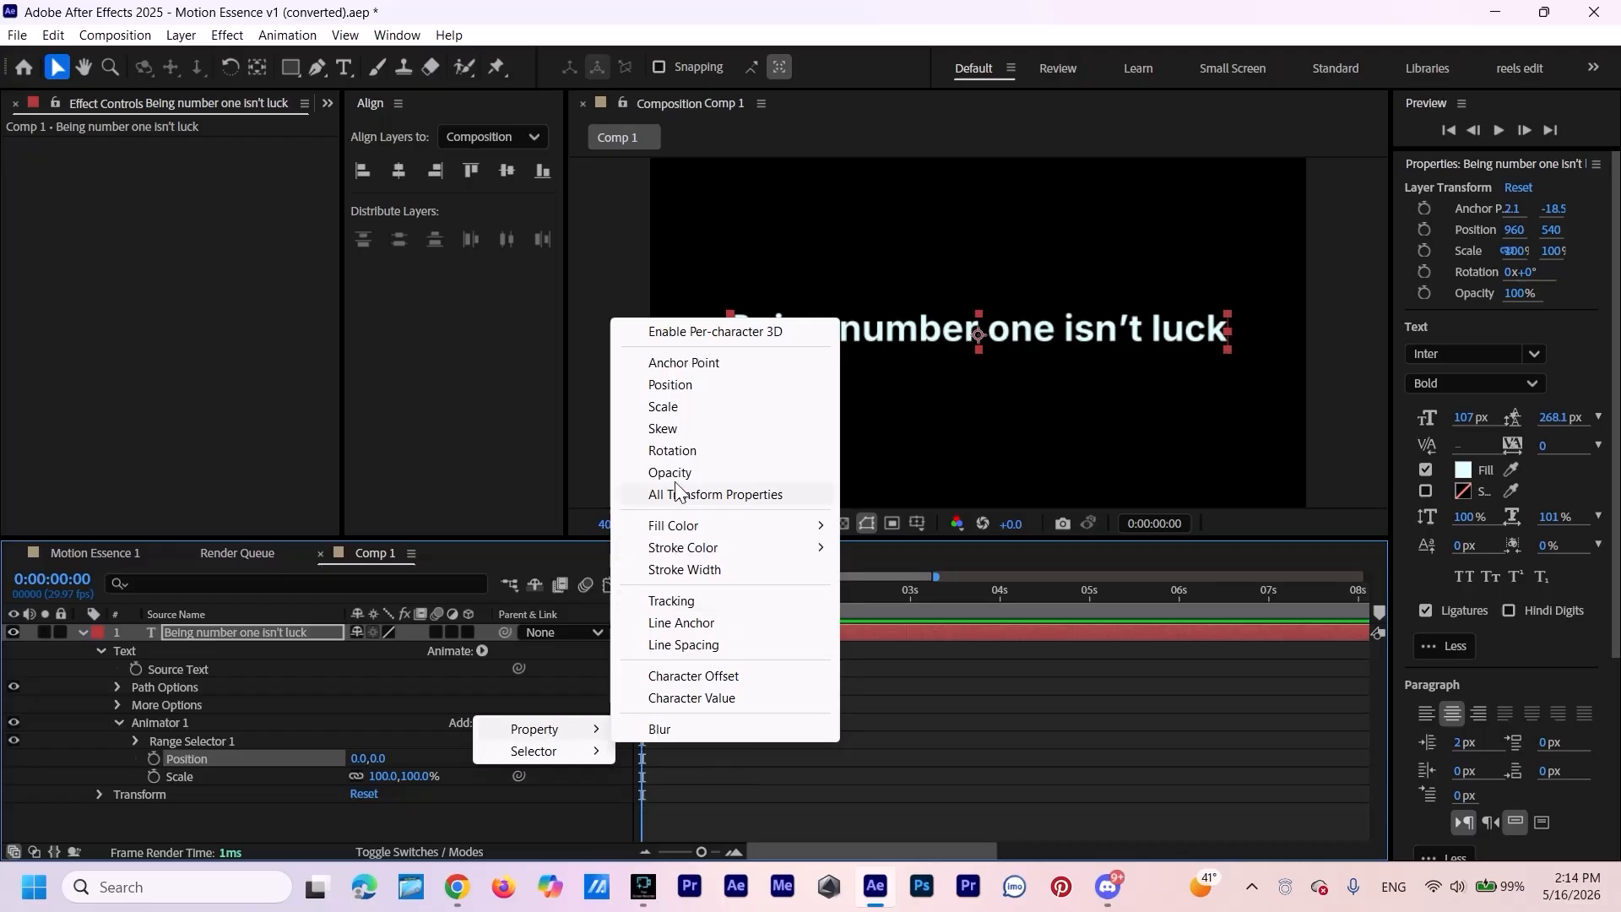
{"action": "left_click", "coordinate": [673, 450]}
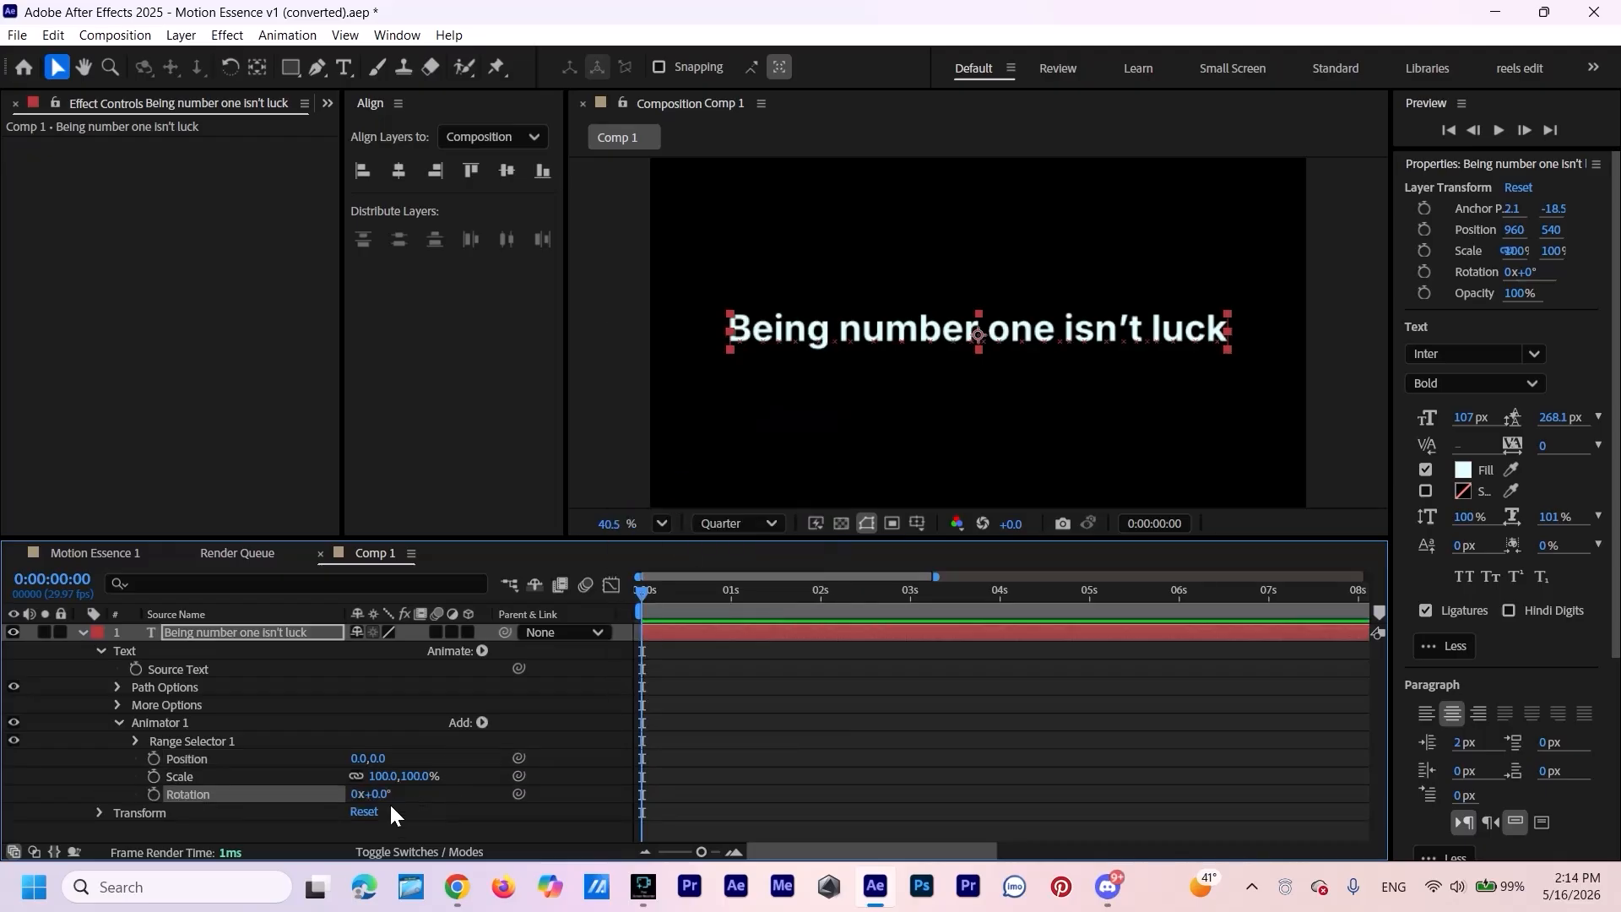
Set Animator 1's Rotation to 70°, Scale to 29% and Position to 0, 56, and add an Opacity property at 0%.
{"action": "left_click_drag", "start_coordinate": [384, 795], "coordinate": [457, 801]}
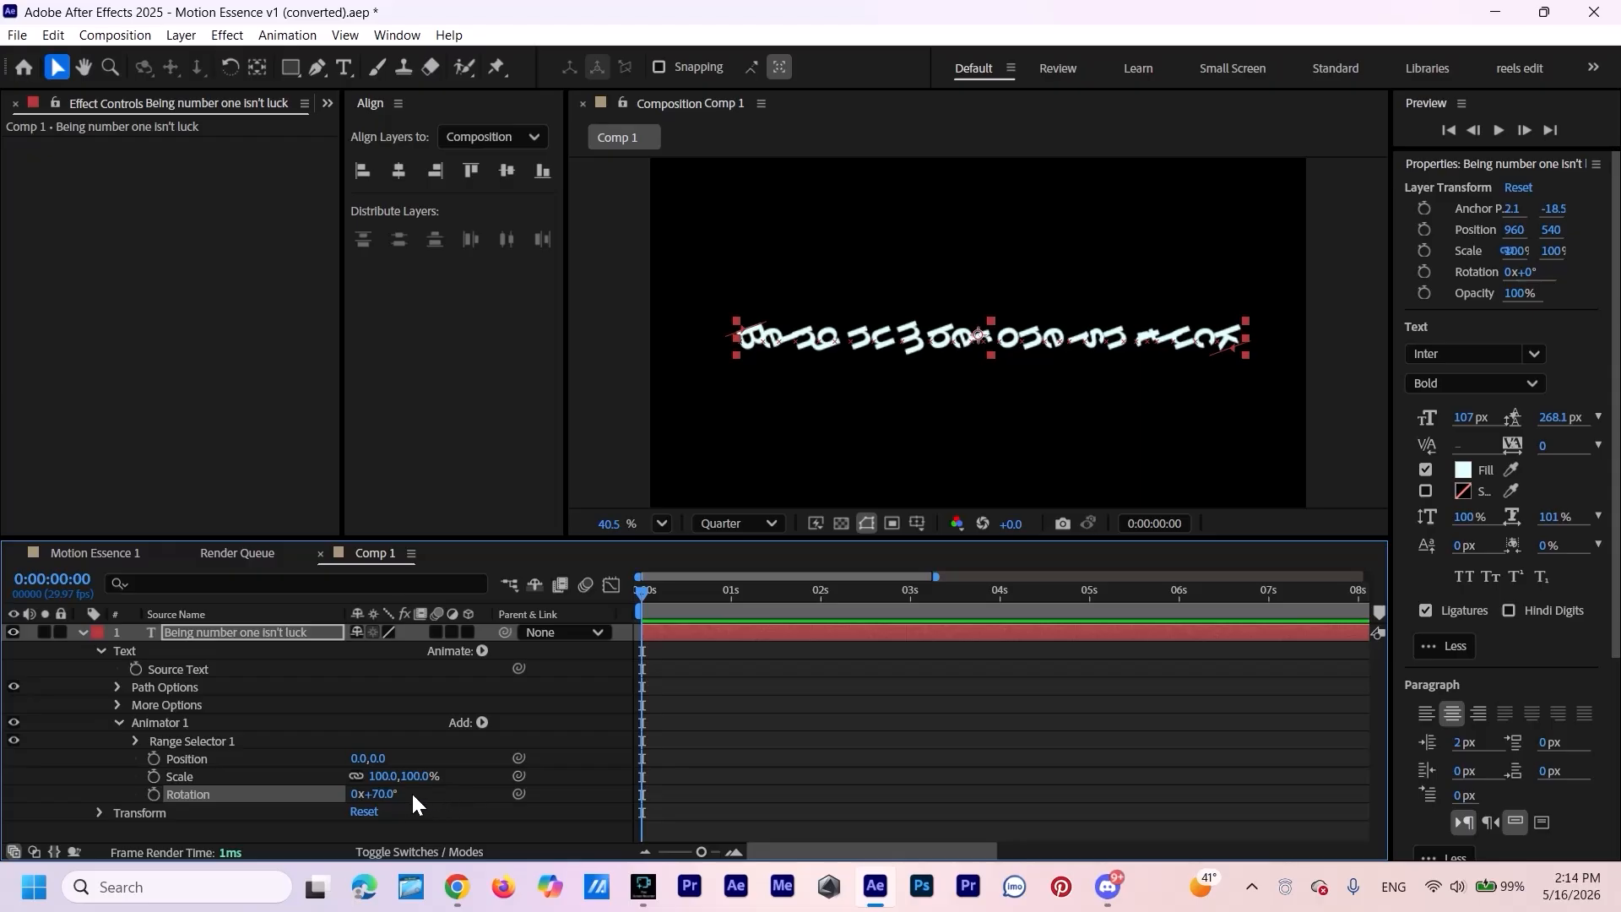
{"action": "mouse_move", "coordinate": [380, 779]}
{"action": "left_mouse_down"}
{"action": "mouse_move", "coordinate": [328, 794]}
{"action": "mouse_move", "coordinate": [380, 760]}
{"action": "mouse_move", "coordinate": [434, 763]}
{"action": "mouse_move", "coordinate": [393, 763]}
{"action": "left_mouse_up"}
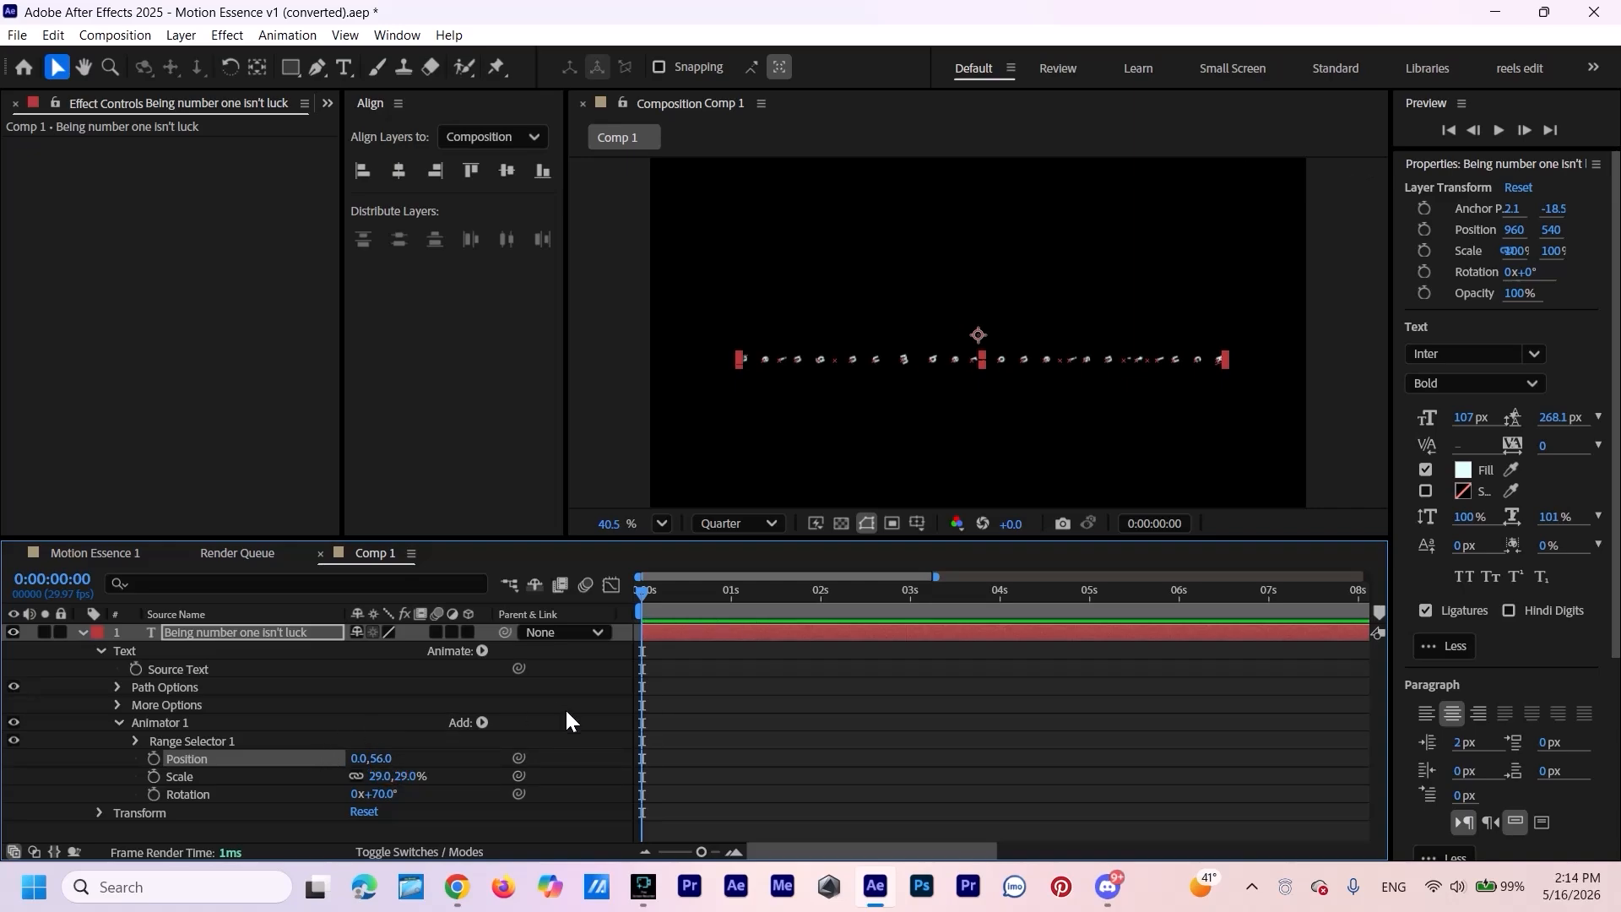
{"action": "left_click", "coordinate": [485, 721]}
{"action": "mouse_move", "coordinate": [556, 741]}
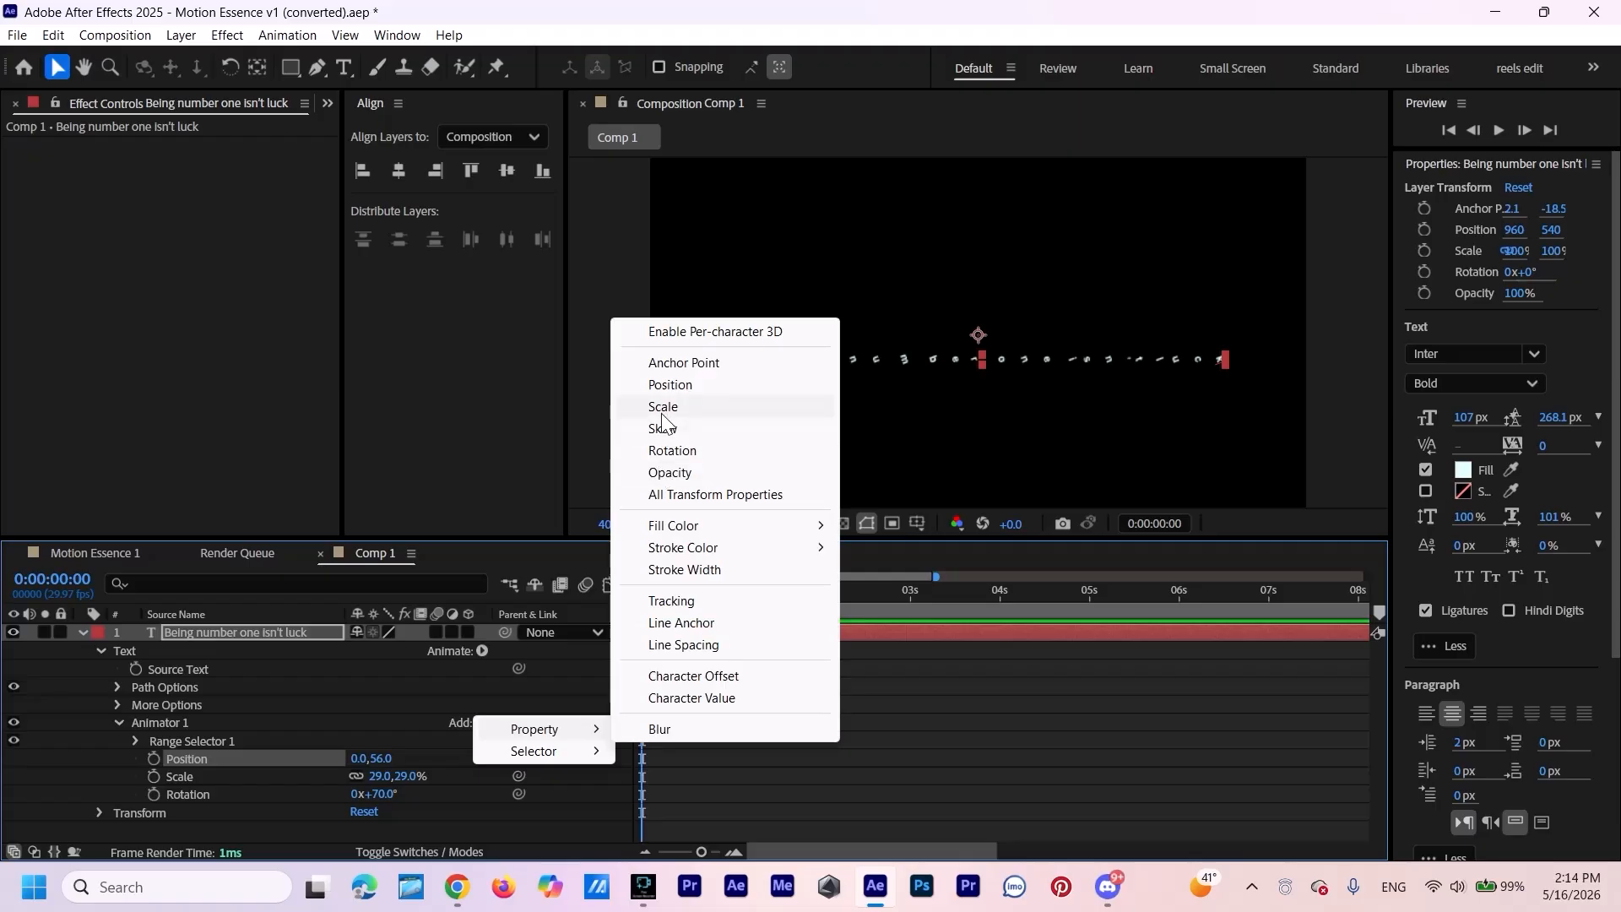
{"action": "left_click", "coordinate": [680, 472]}
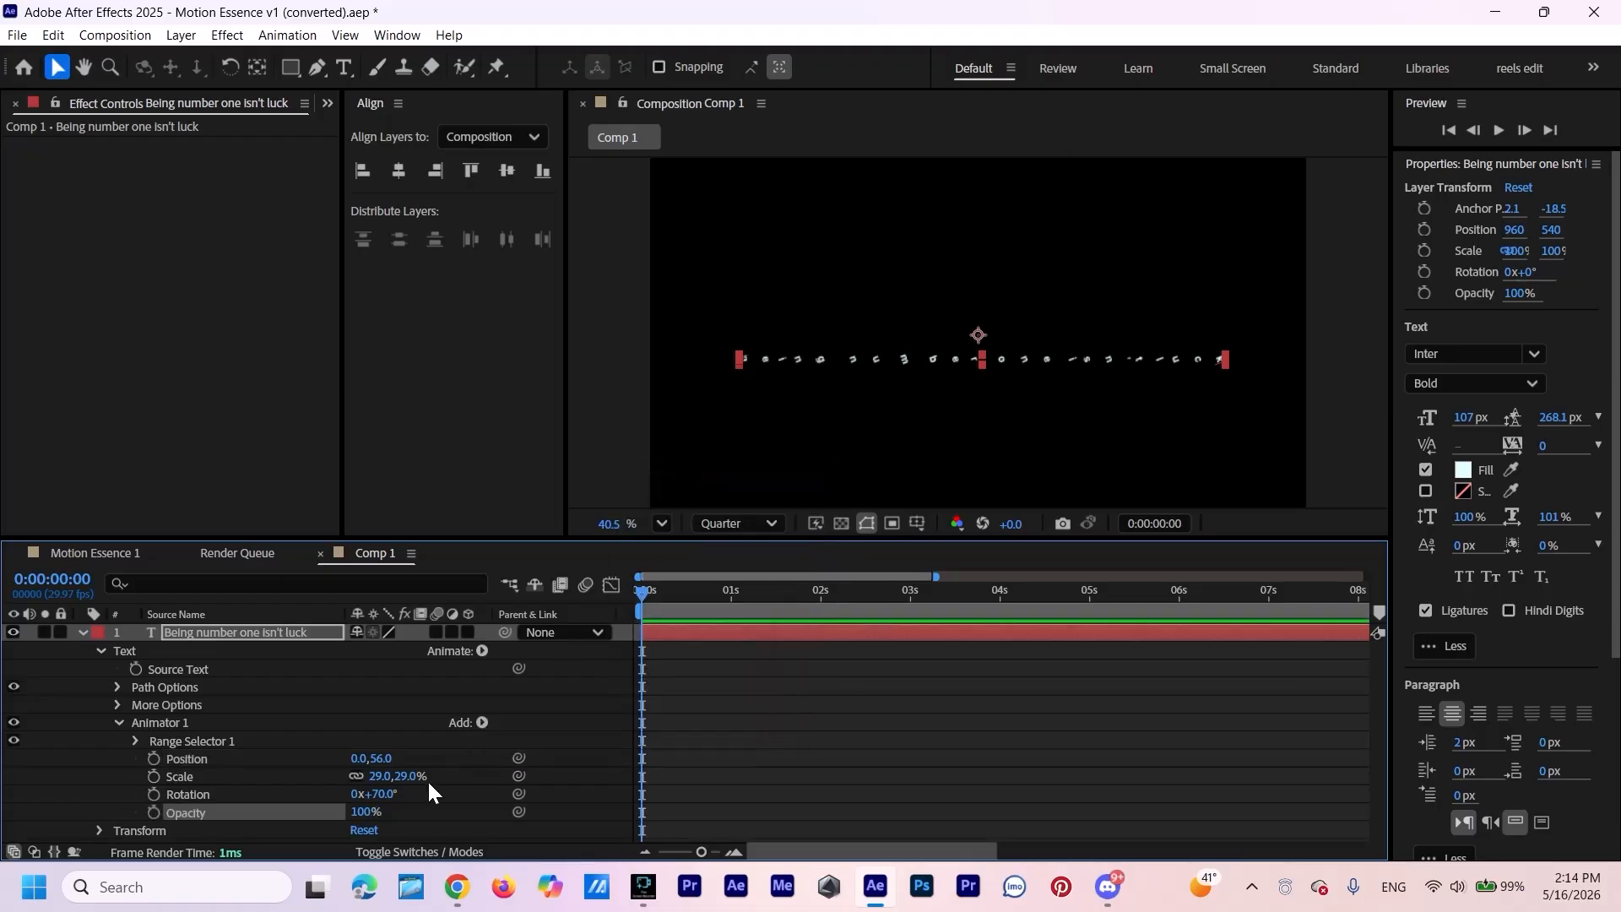
{"action": "left_click_drag", "start_coordinate": [365, 811], "coordinate": [280, 832]}
Keyframe Range Selector 1's Start from 0% at the first frame to 100% at 0:00:01:01.
{"action": "left_click", "coordinate": [135, 738]}
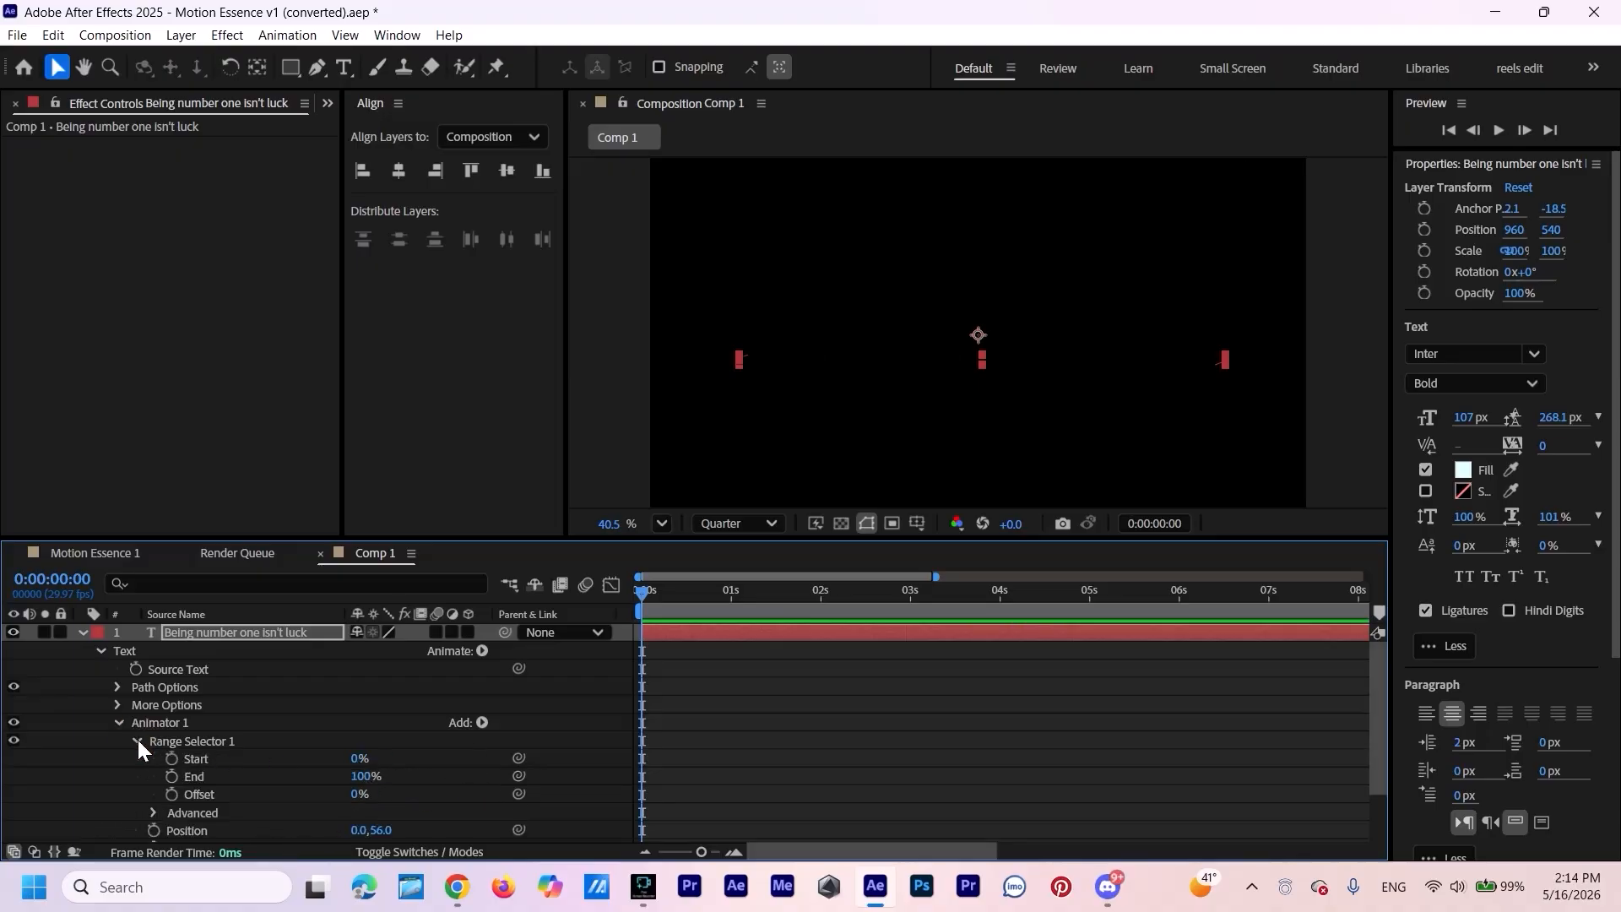
{"action": "scroll", "coordinate": [246, 760], "scroll_direction": "down", "scroll_amount": 2}
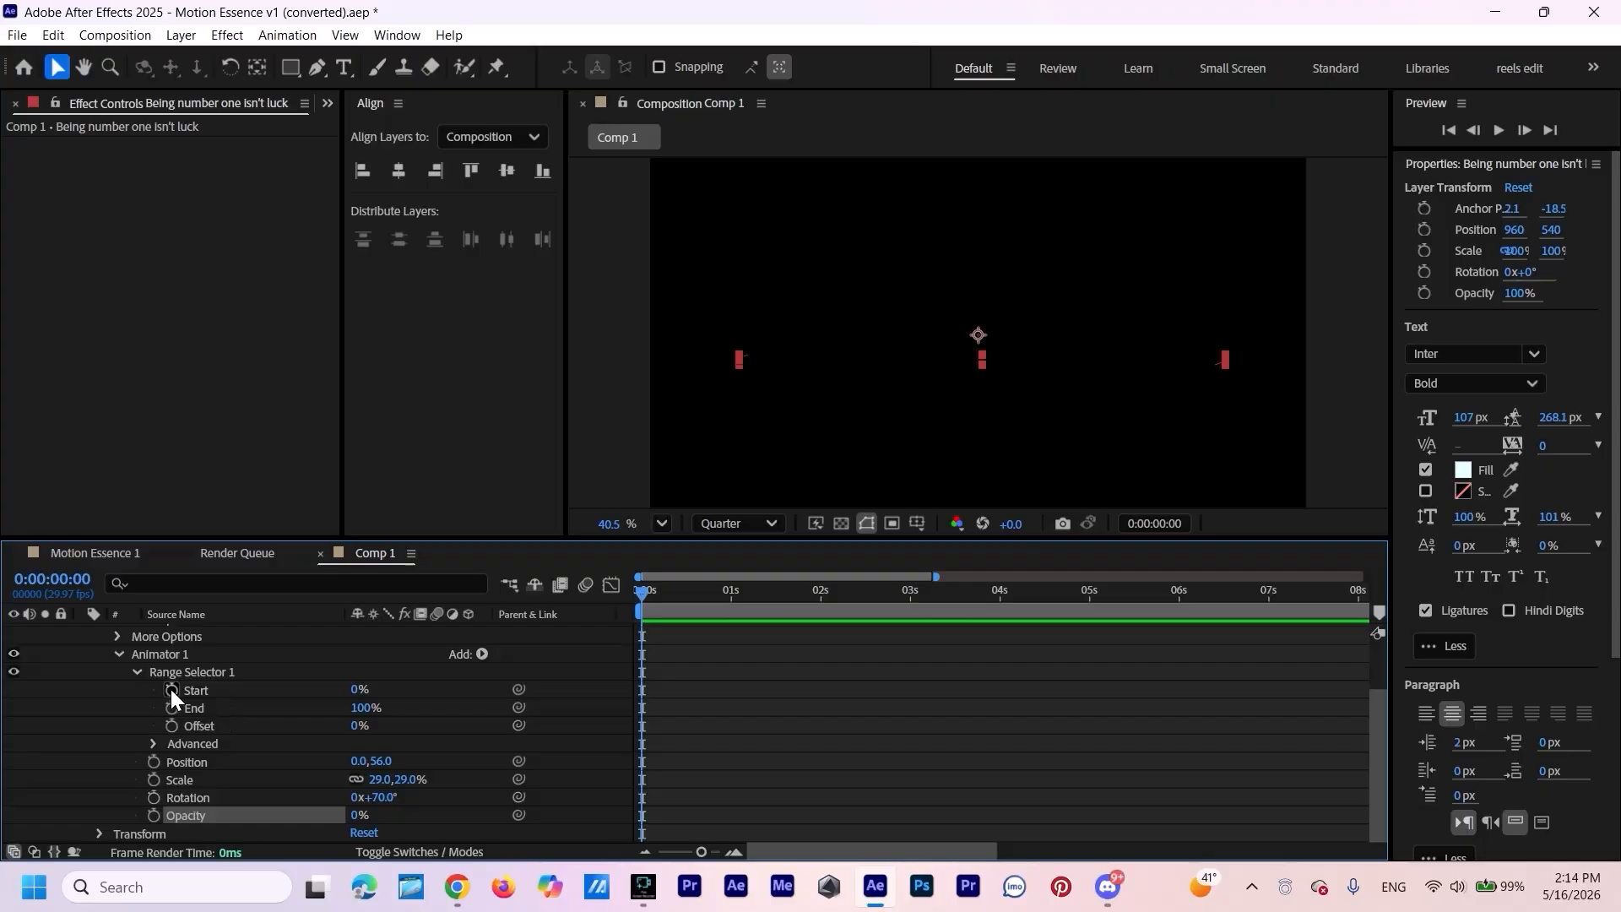
{"action": "left_click", "coordinate": [172, 690]}
{"action": "left_click_drag", "start_coordinate": [641, 594], "coordinate": [735, 623]}
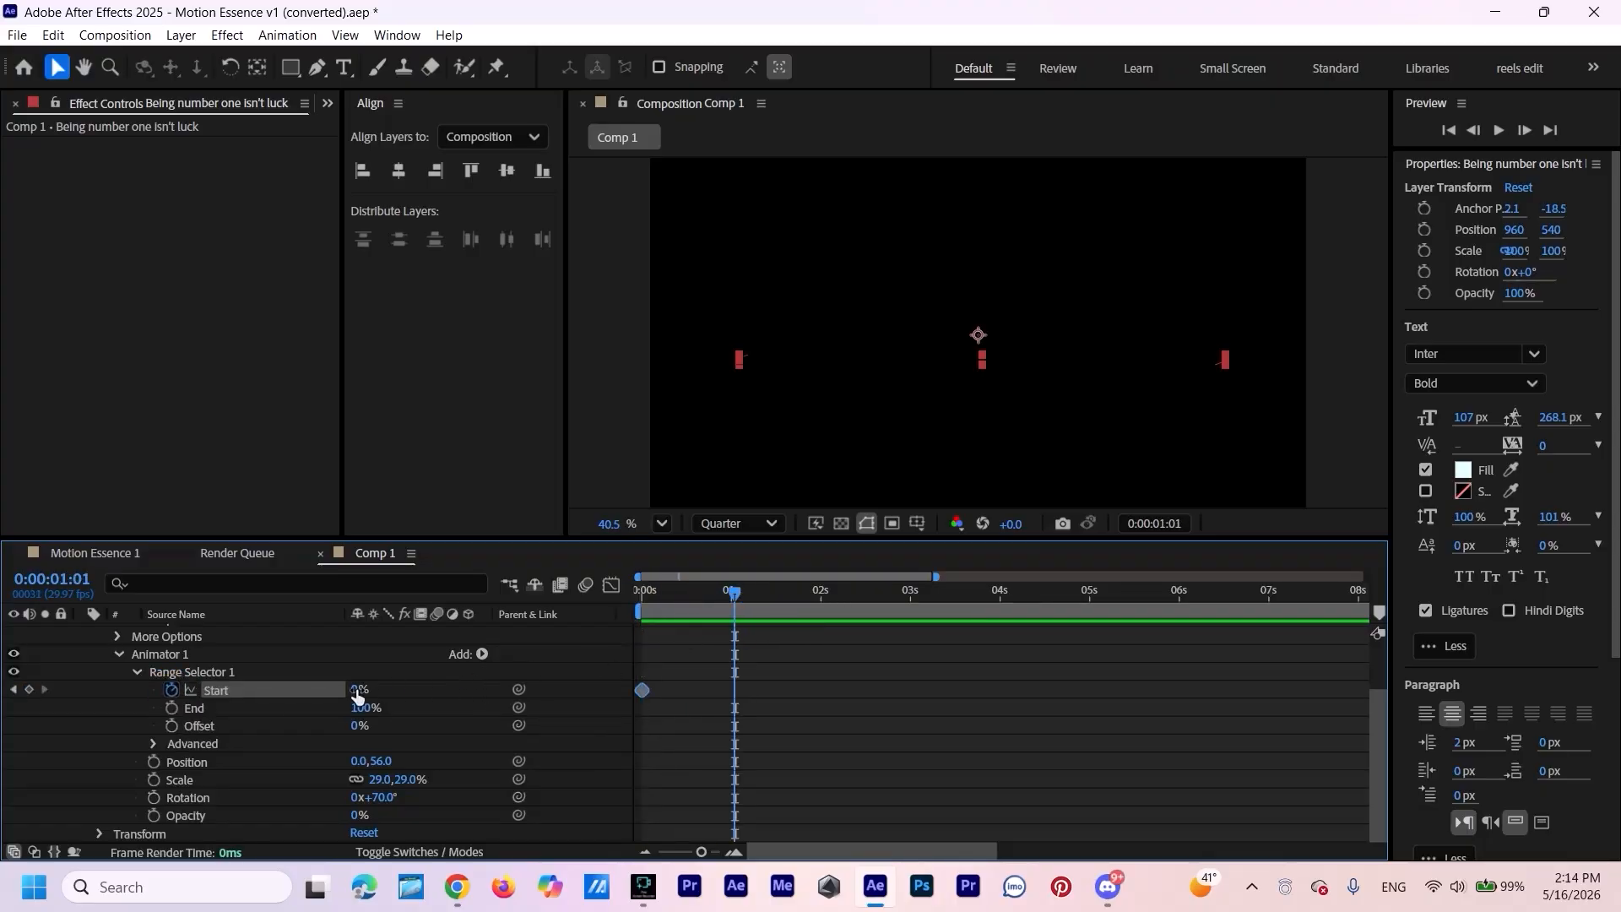
{"action": "left_click_drag", "start_coordinate": [353, 691], "coordinate": [531, 703]}
{"action": "left_click", "coordinate": [832, 679]}
Preview the letter-by-letter rotation and scale animation from the first frame.
{"action": "left_click_drag", "start_coordinate": [753, 593], "coordinate": [643, 596]}
{"action": "key", "text": "space"}
{"action": "key", "text": "space"}
{"action": "left_click_drag", "start_coordinate": [765, 591], "coordinate": [456, 735]}
{"action": "key", "text": "space"}
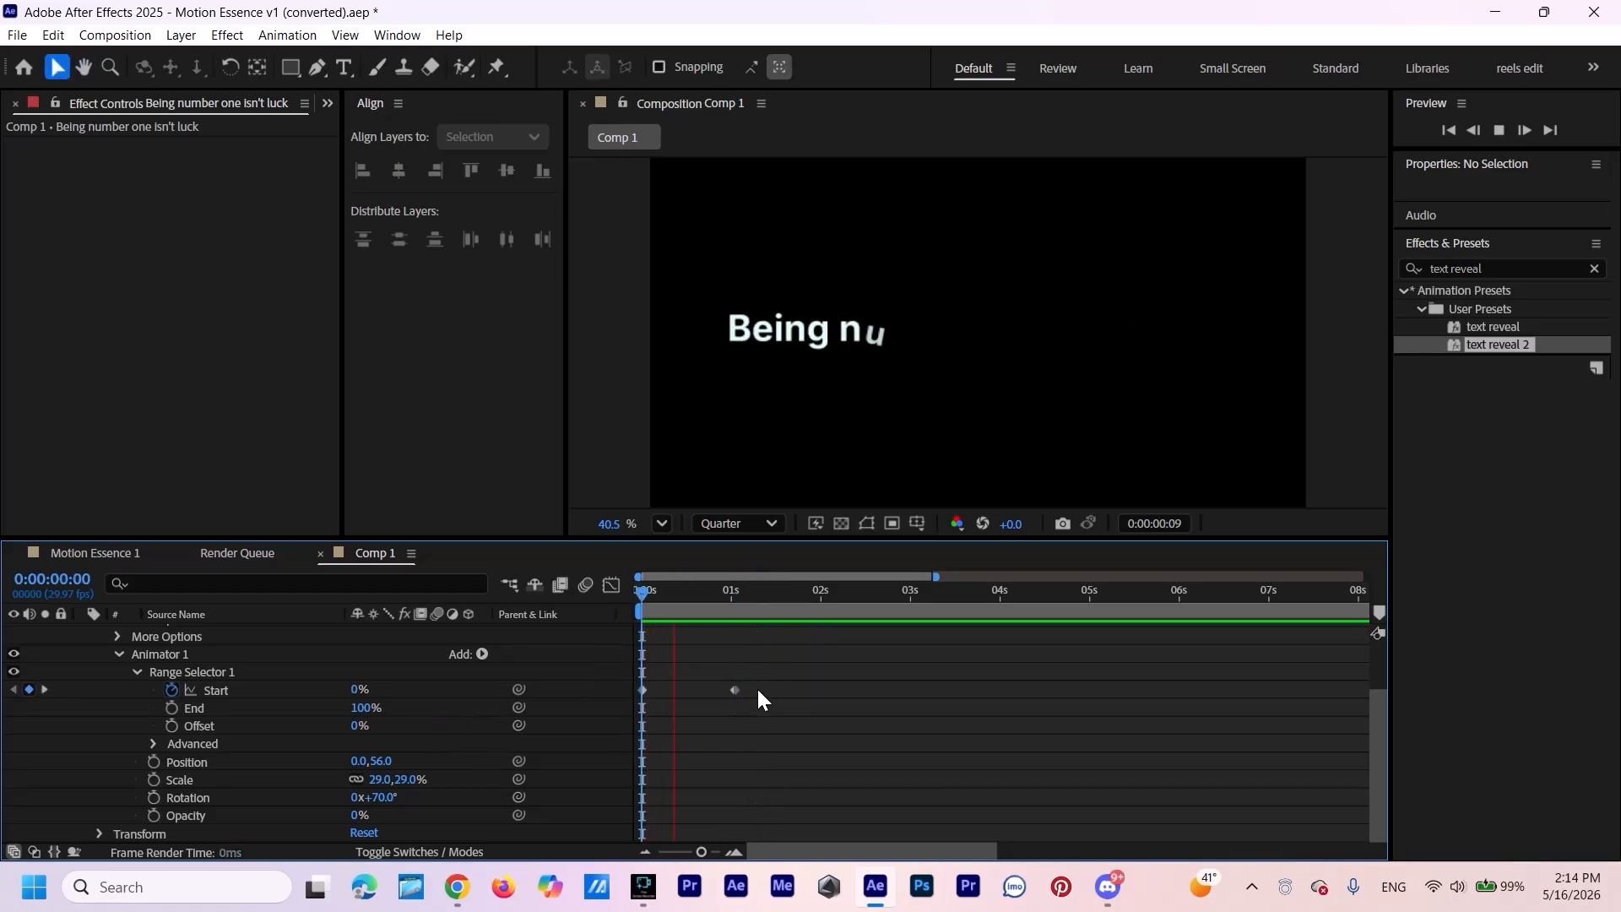
{"action": "key", "text": "space"}
Move the second Start keyframe to 0:00:01:11 and preview the slower animation from the first frame.
{"action": "left_click_drag", "start_coordinate": [734, 689], "coordinate": [764, 689]}
{"action": "left_click_drag", "start_coordinate": [750, 591], "coordinate": [683, 716]}
{"action": "key", "text": "space"}
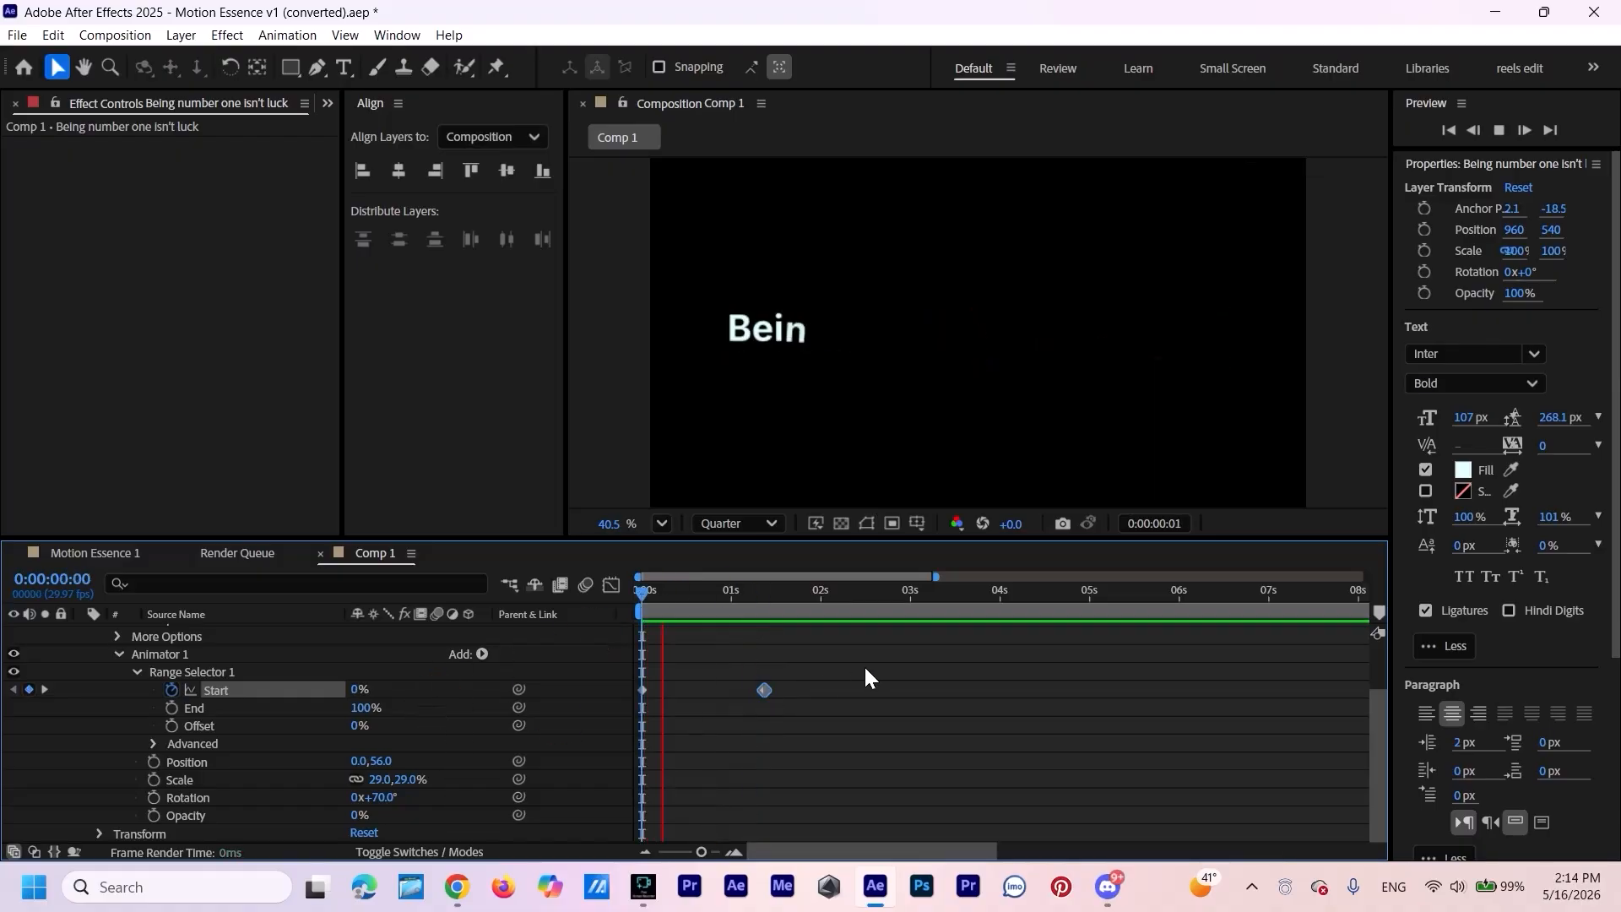
{"action": "key", "text": "space"}
Apply Easy Ease to both Start keyframes, reshape their speed graph into an early peak with a long ease-out, and preview the result.
{"action": "left_click_drag", "start_coordinate": [799, 662], "coordinate": [628, 726]}
{"action": "key", "text": "F9"}
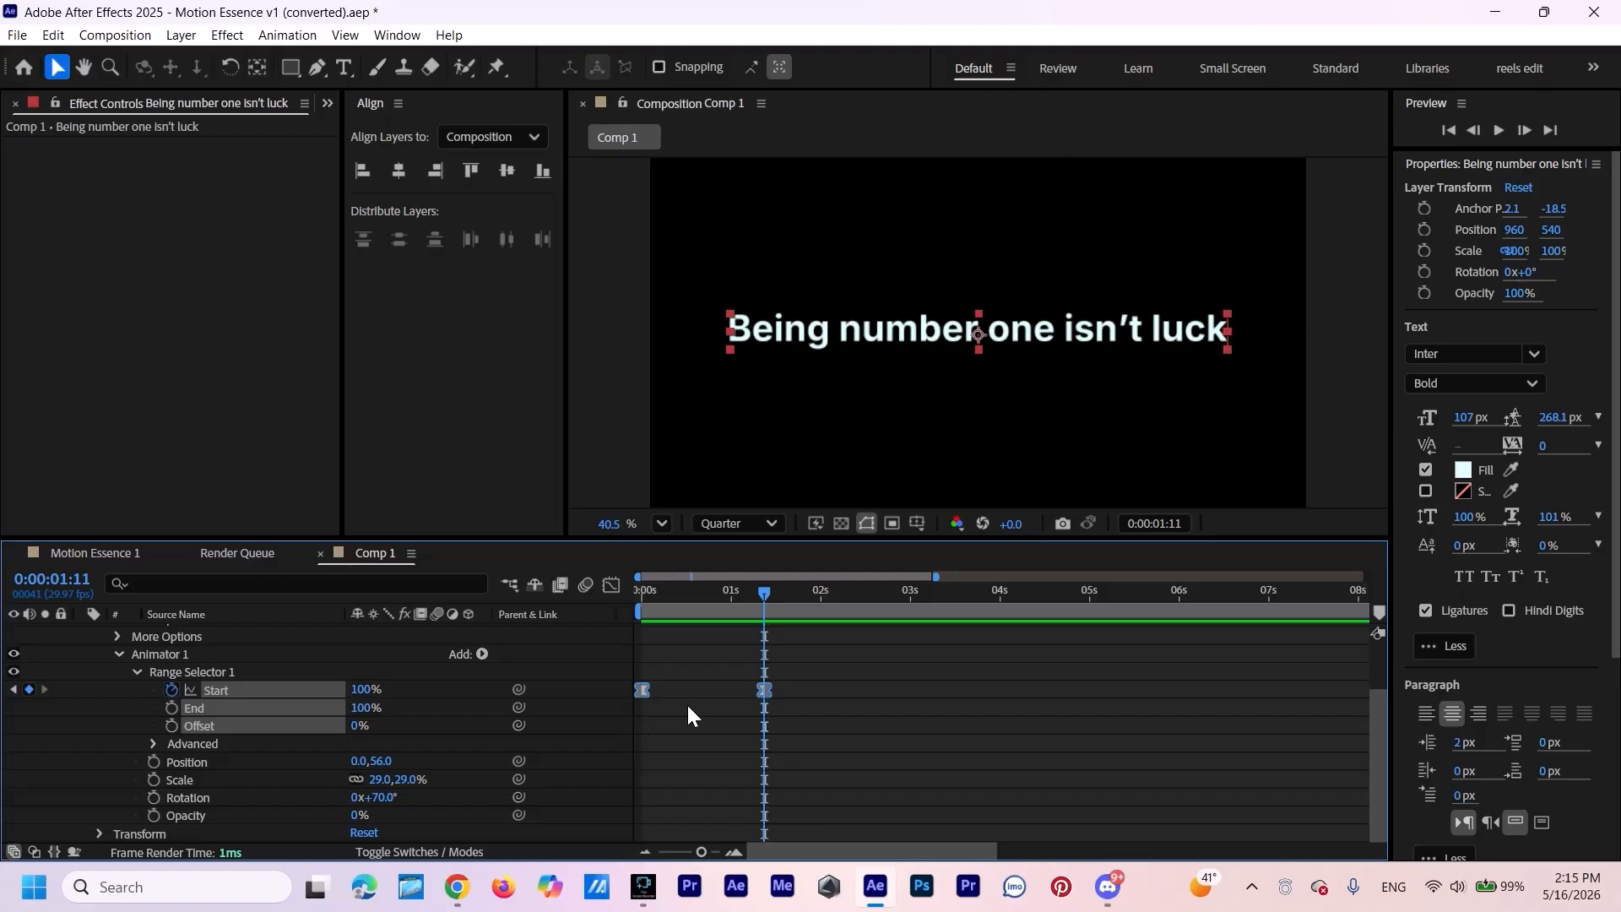
{"action": "left_click", "coordinate": [613, 586]}
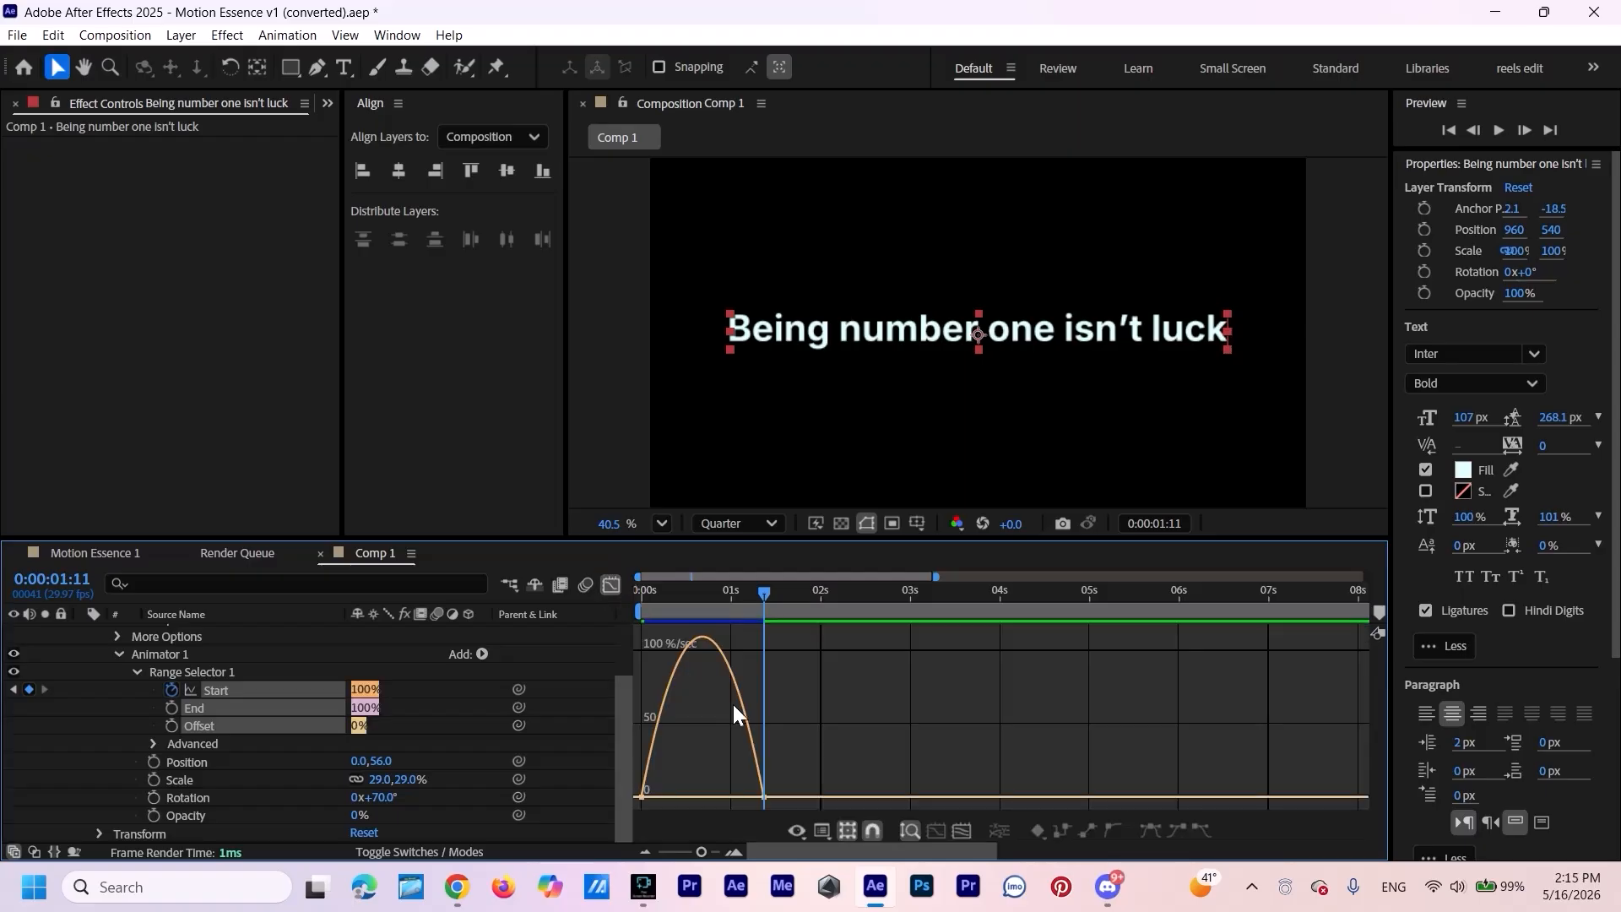
{"action": "left_click_drag", "start_coordinate": [838, 743], "coordinate": [595, 814]}
{"action": "left_click_drag", "start_coordinate": [745, 791], "coordinate": [722, 793]}
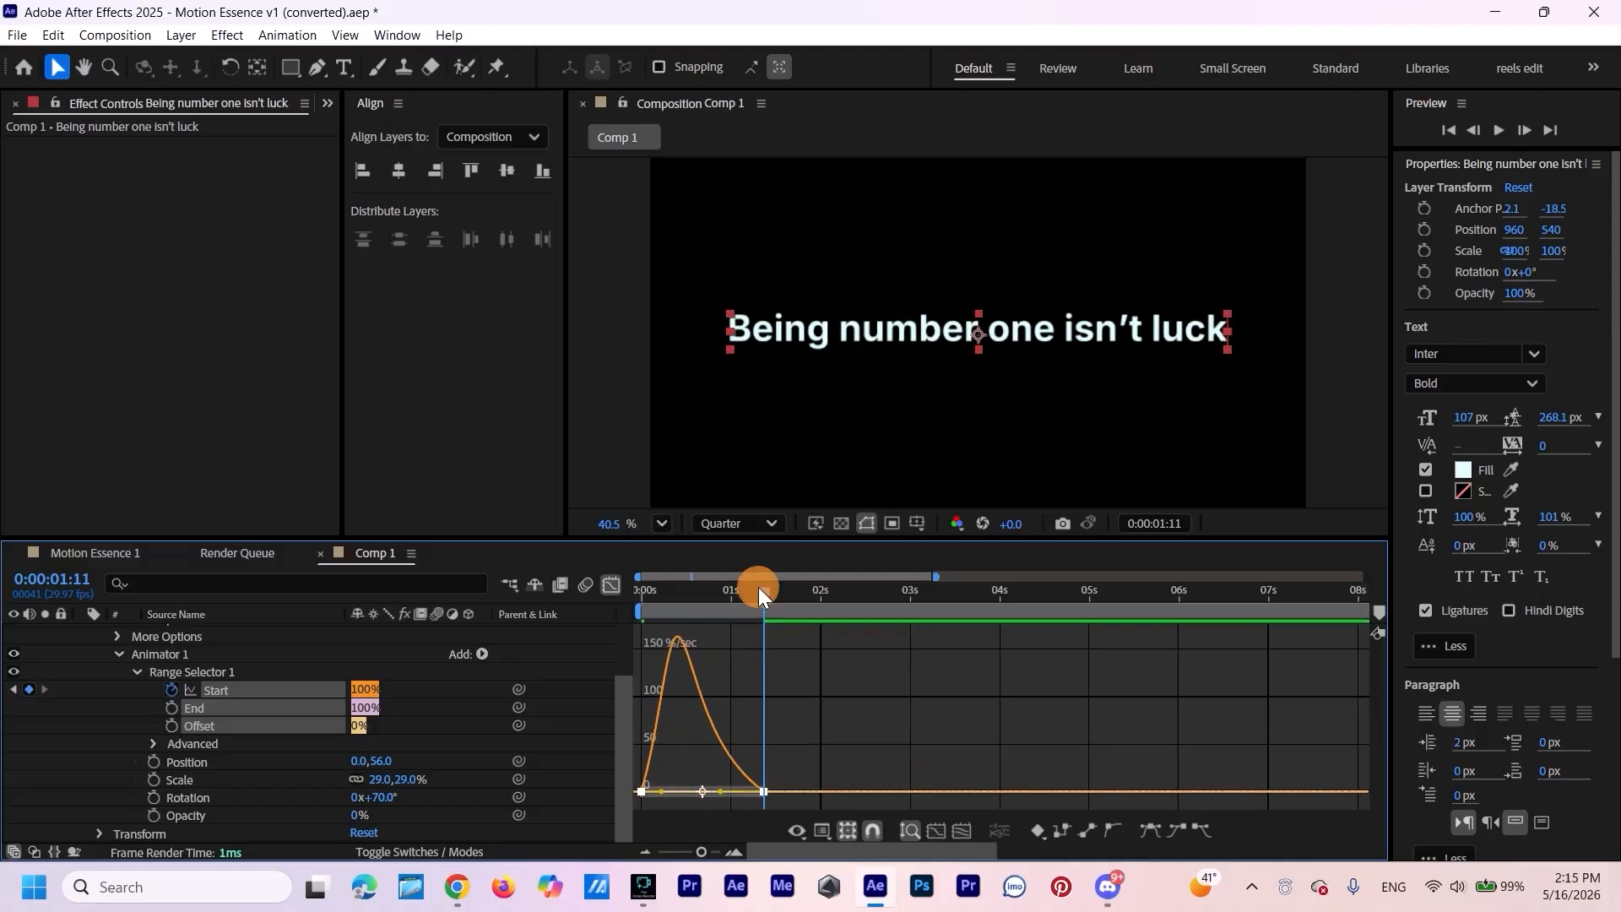
{"action": "key", "text": "Home"}
{"action": "key", "text": "space"}
{"action": "key", "text": "space"}
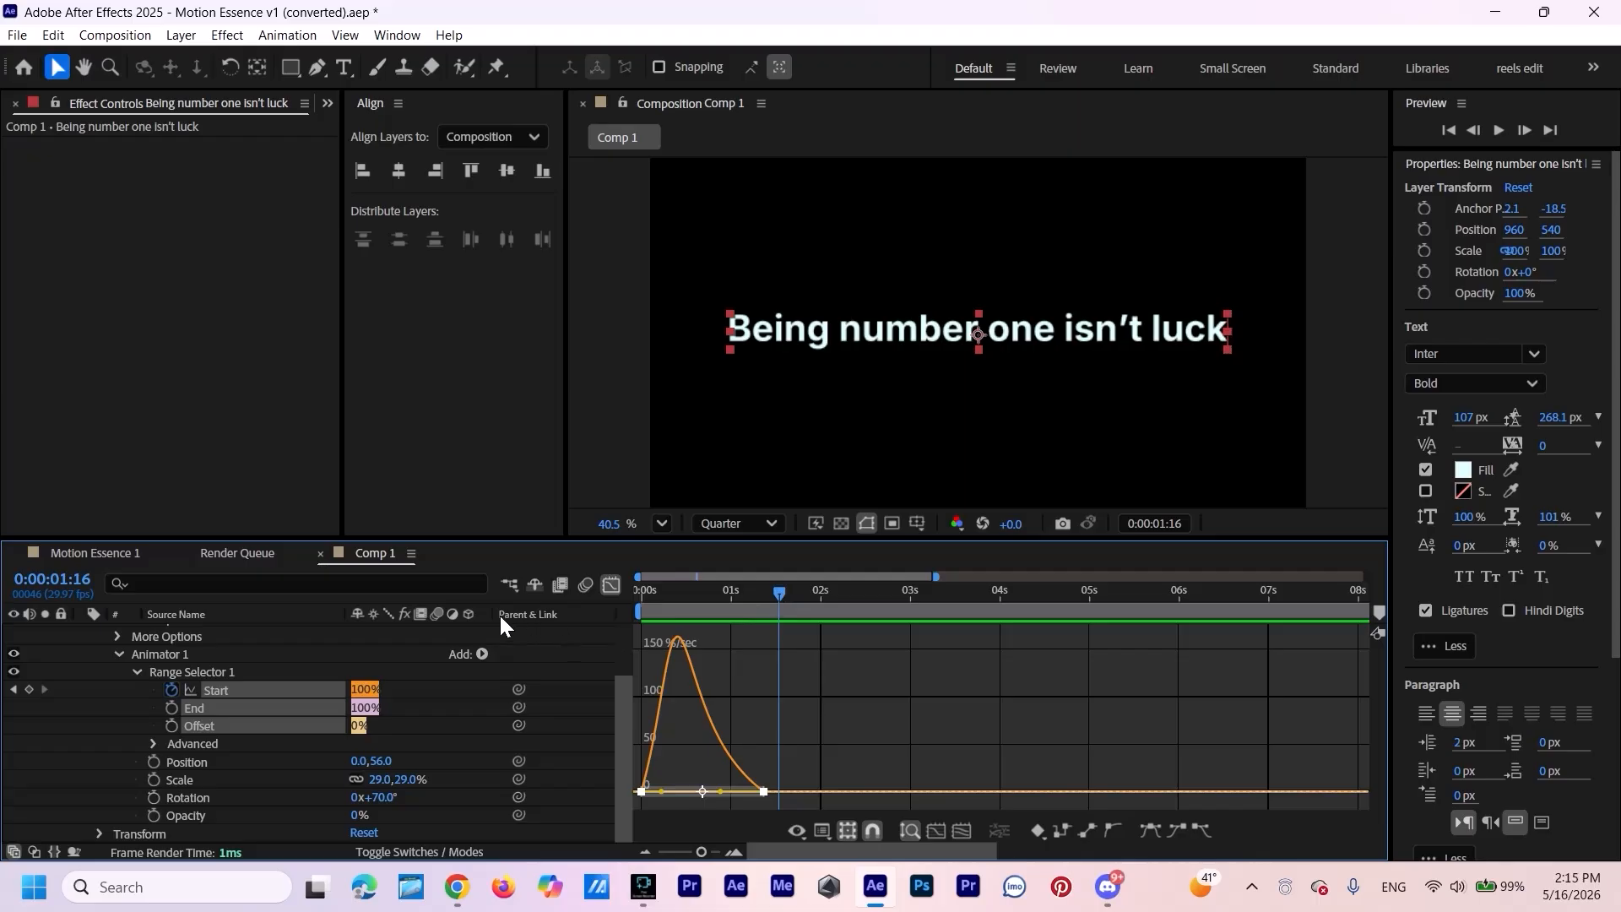
Enable motion blur for the text layer and preview the eased animation from the first frame.
{"action": "scroll", "coordinate": [418, 659], "scroll_direction": "up", "scroll_amount": 2}
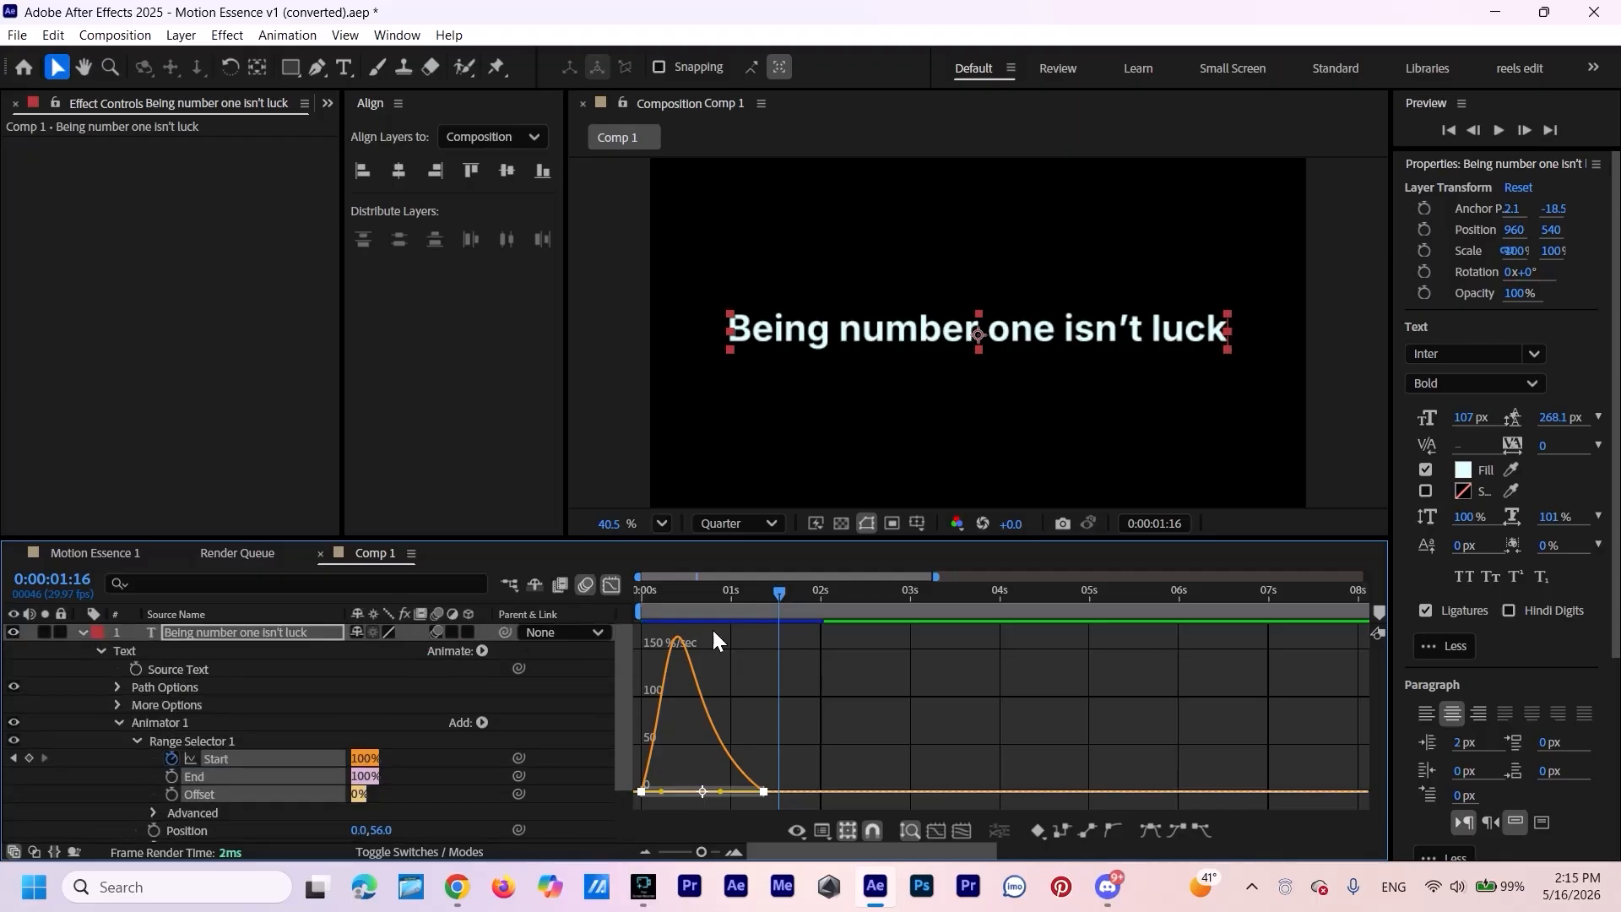
{"action": "left_click_drag", "start_coordinate": [778, 591], "coordinate": [498, 699]}
{"action": "key", "text": "space"}
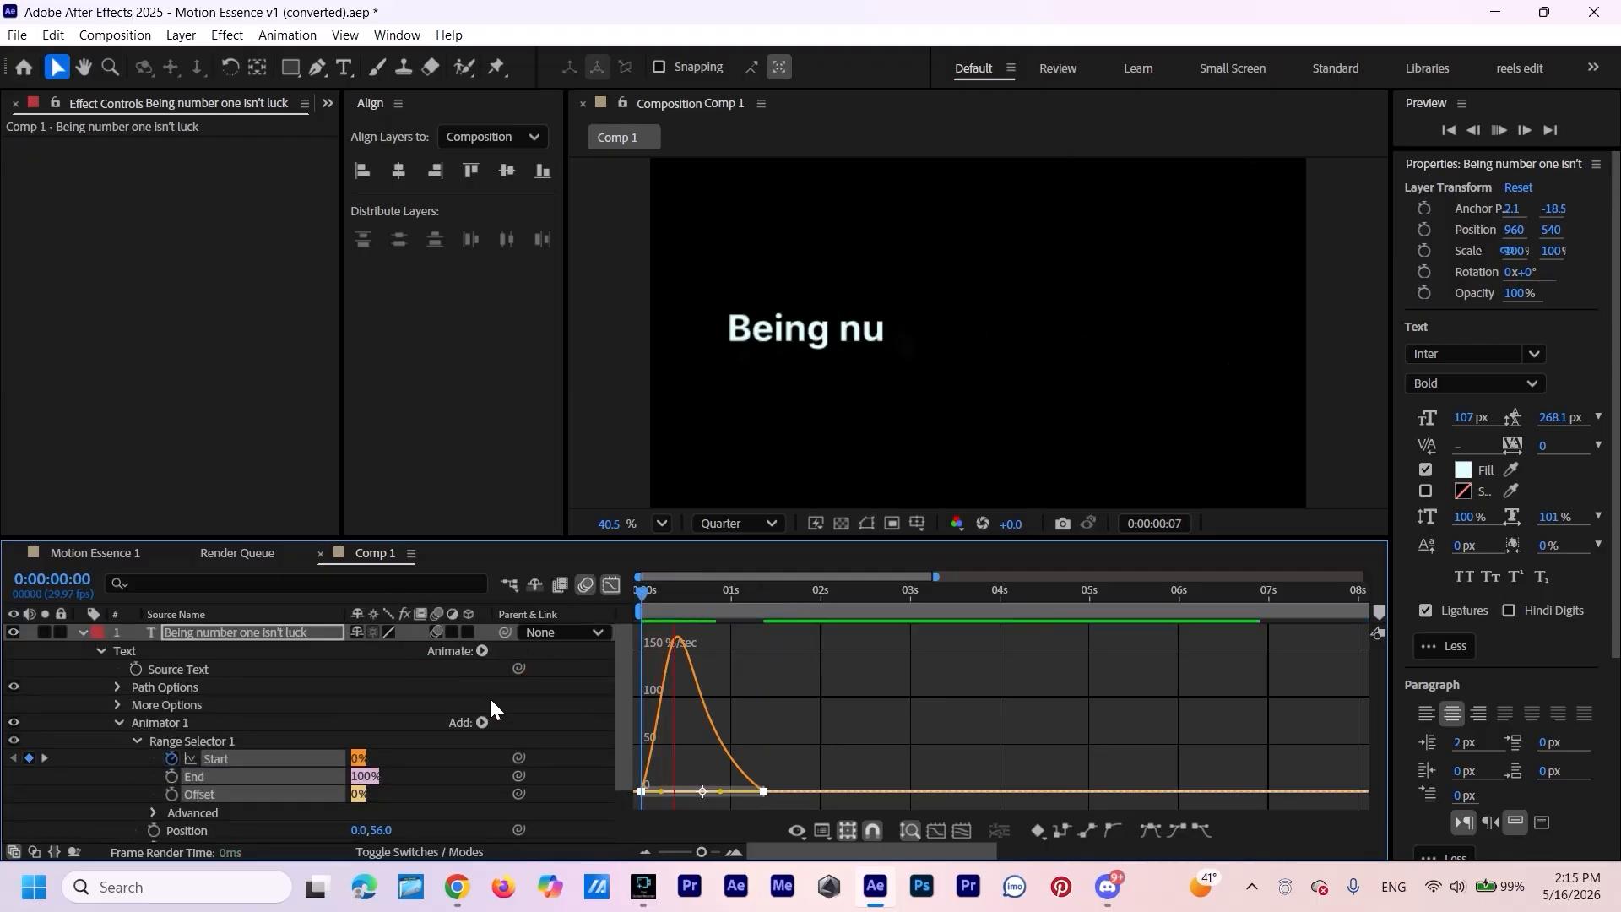
{"action": "key", "text": "space"}
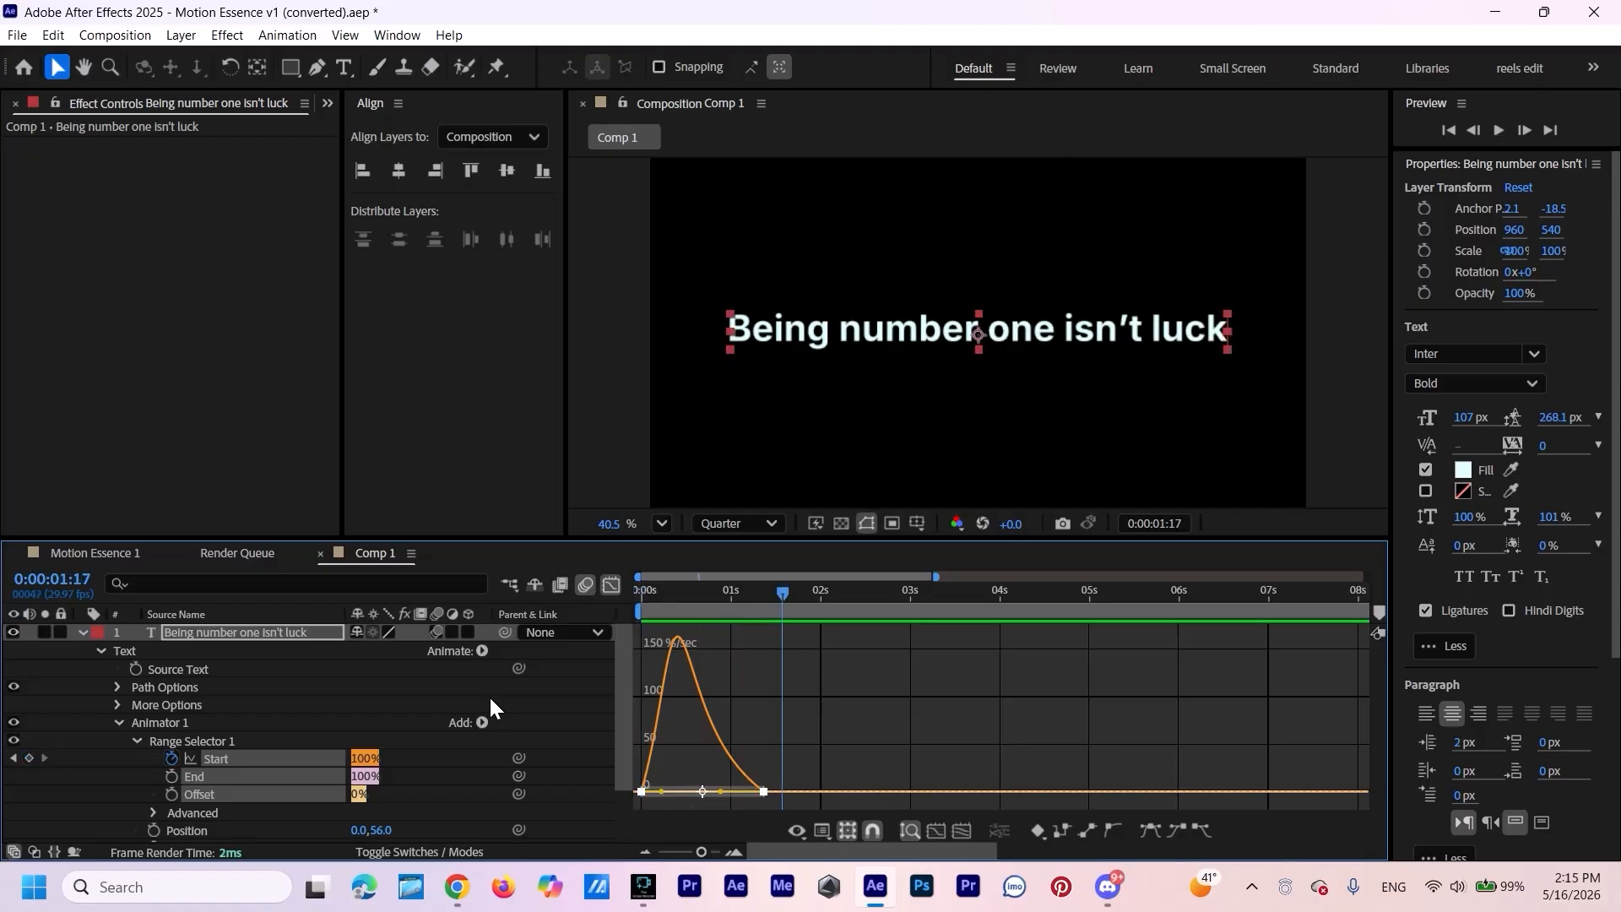
{"action": "left_click_drag", "start_coordinate": [789, 612], "coordinate": [642, 592]}
{"action": "key", "text": "space"}
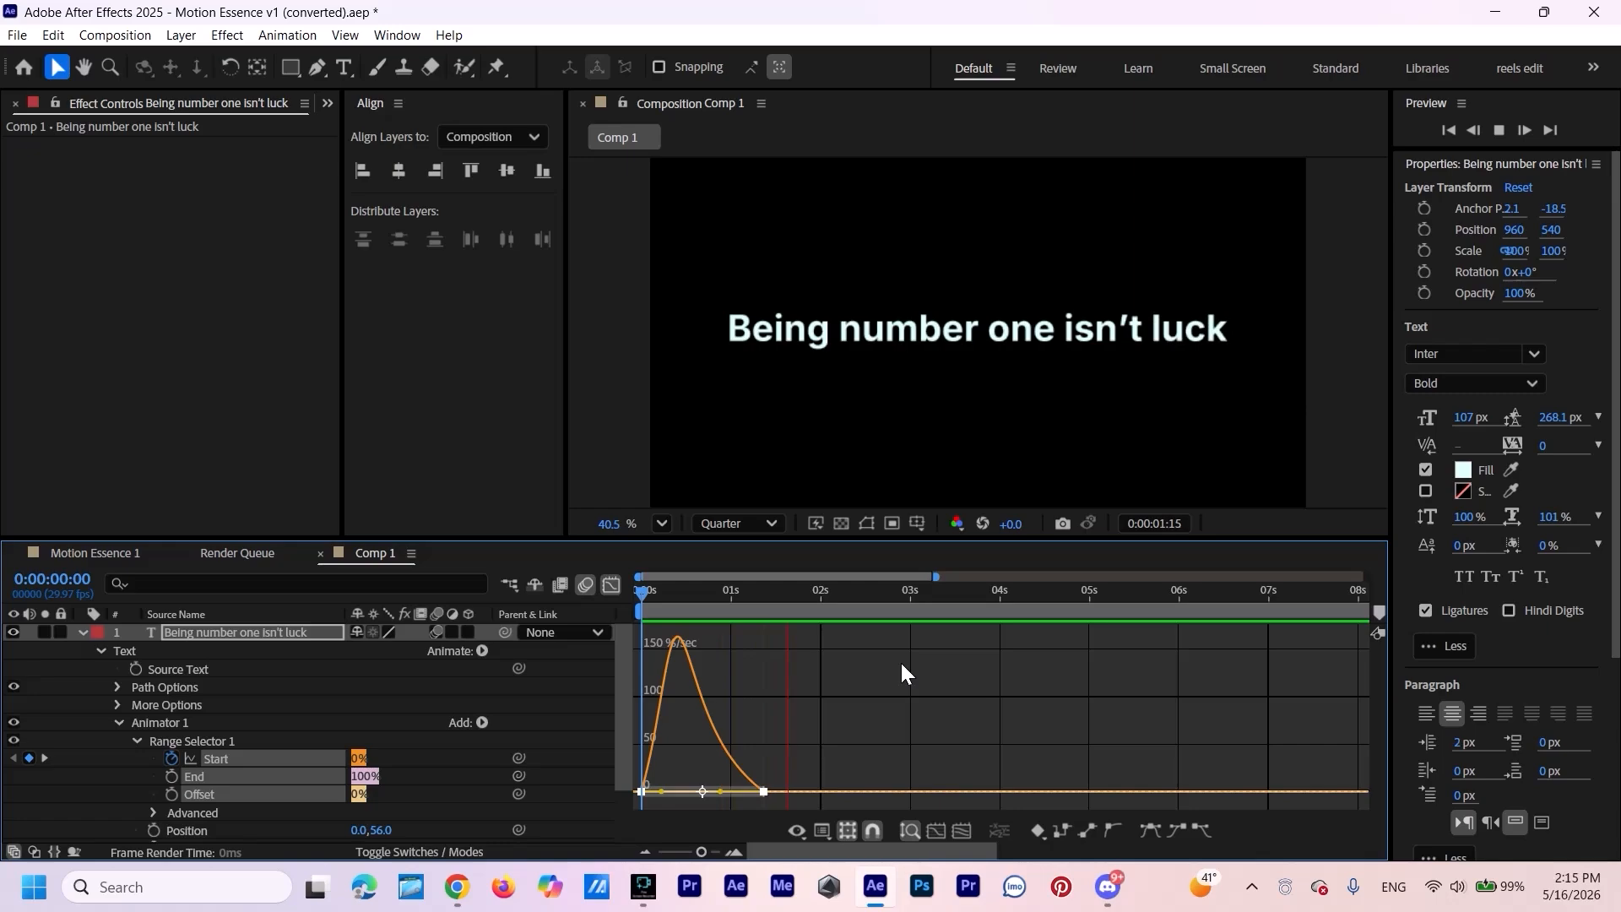
{"action": "key", "text": "space"}
{"action": "left_click_drag", "start_coordinate": [814, 595], "coordinate": [575, 762]}
{"action": "key", "text": "space"}
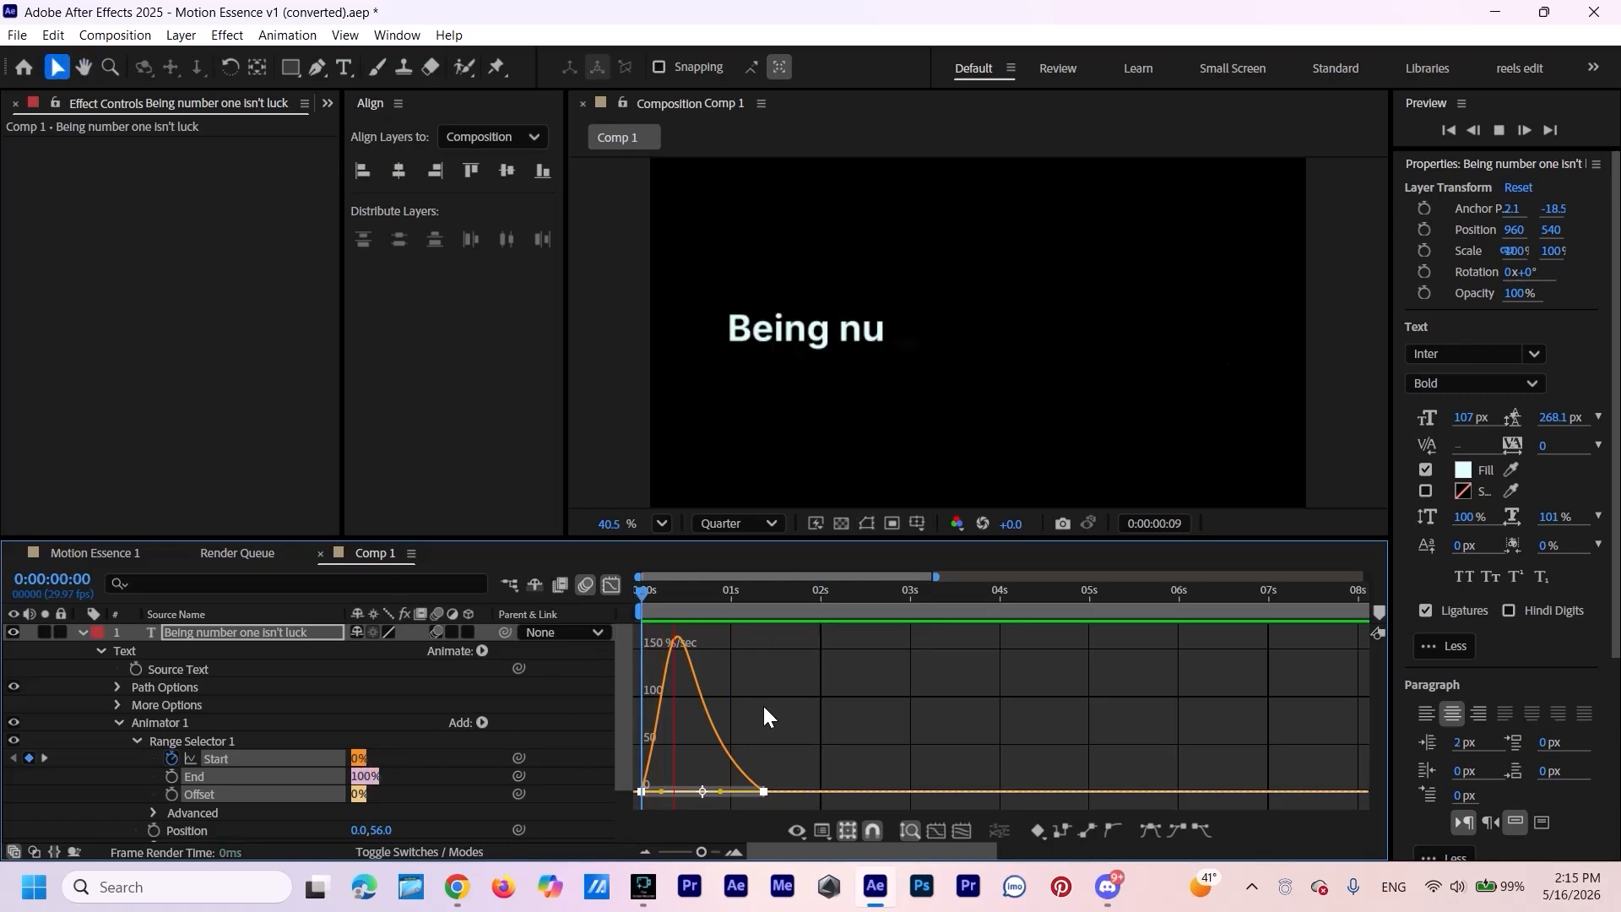
{"action": "key", "text": "space"}
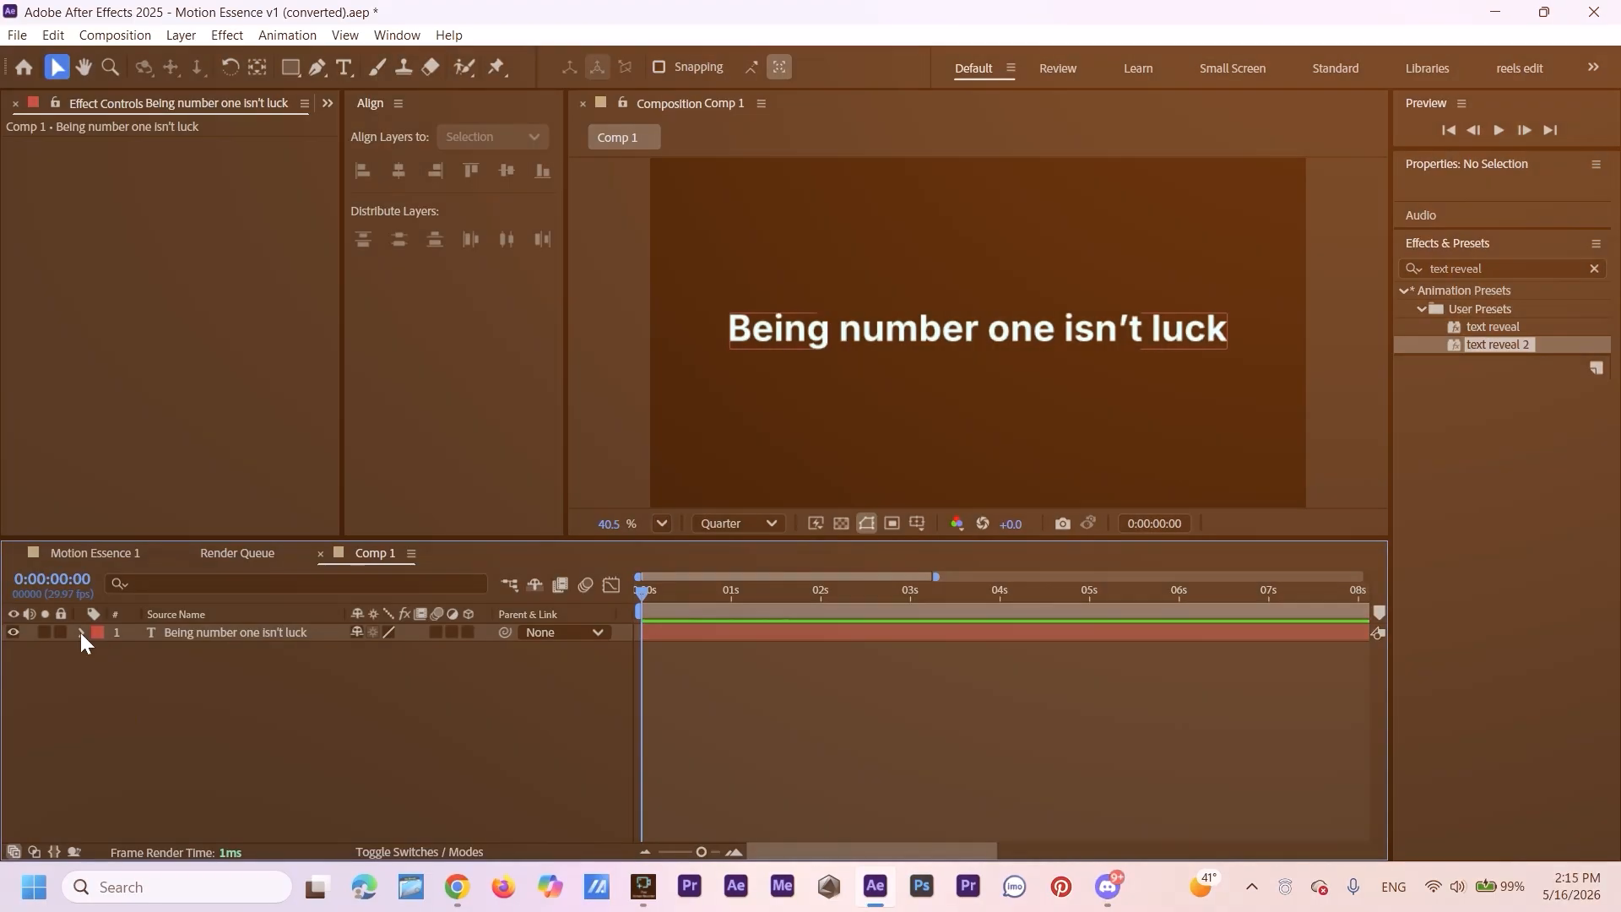
Add a text animator with Opacity and Position properties to the text layer without animators.
{"action": "left_click", "coordinate": [81, 631]}
{"action": "left_click", "coordinate": [482, 651]}
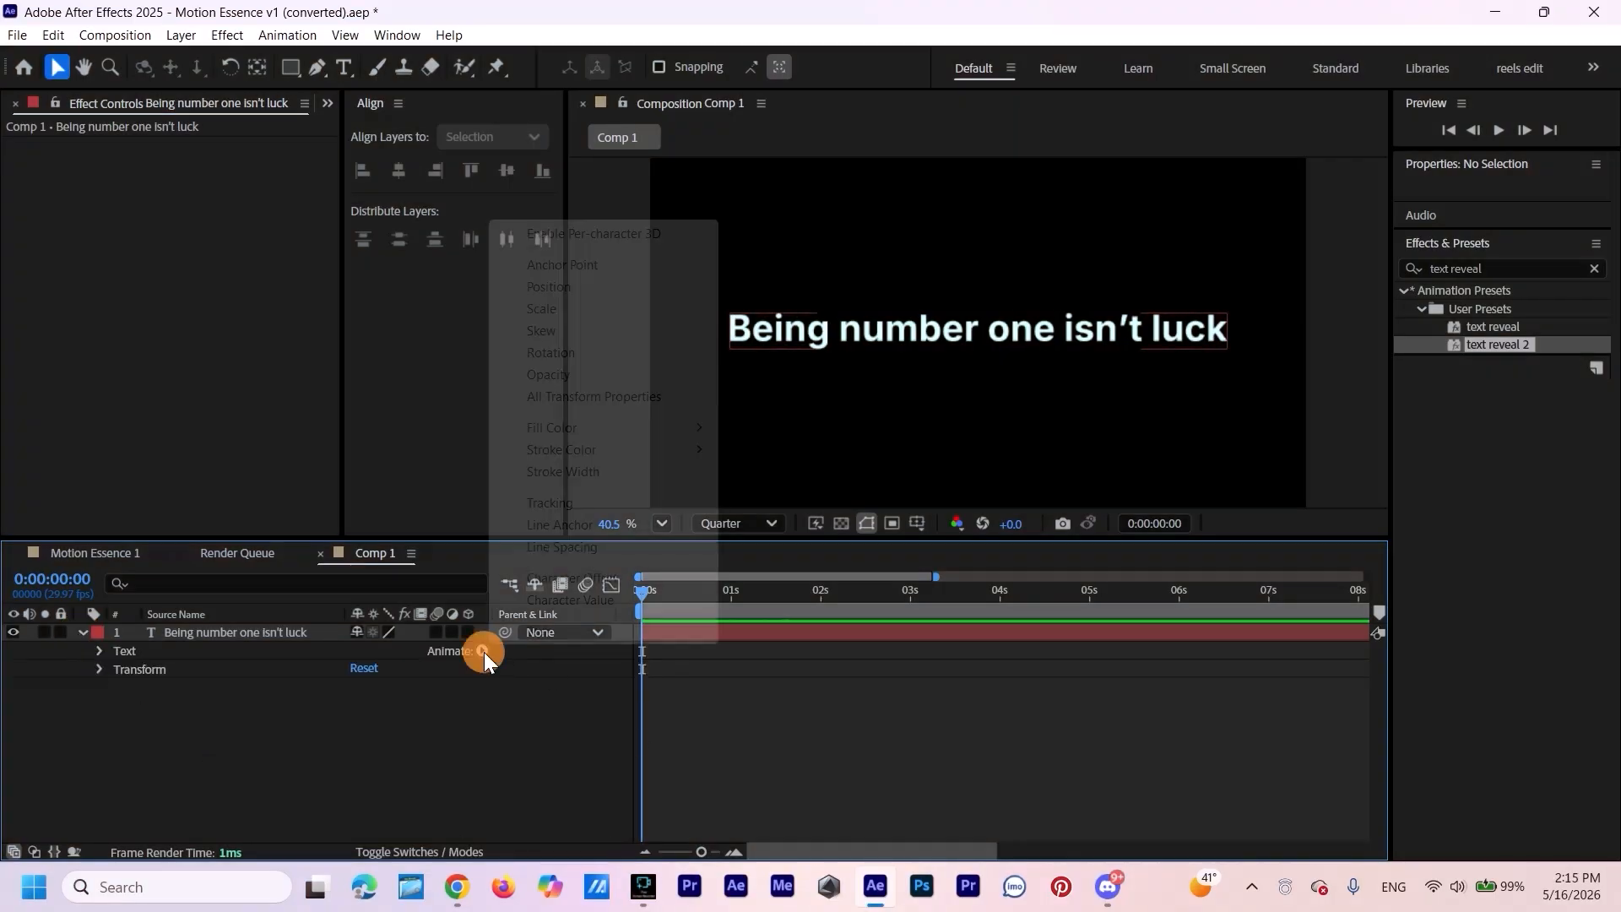
{"action": "left_click", "coordinate": [552, 374]}
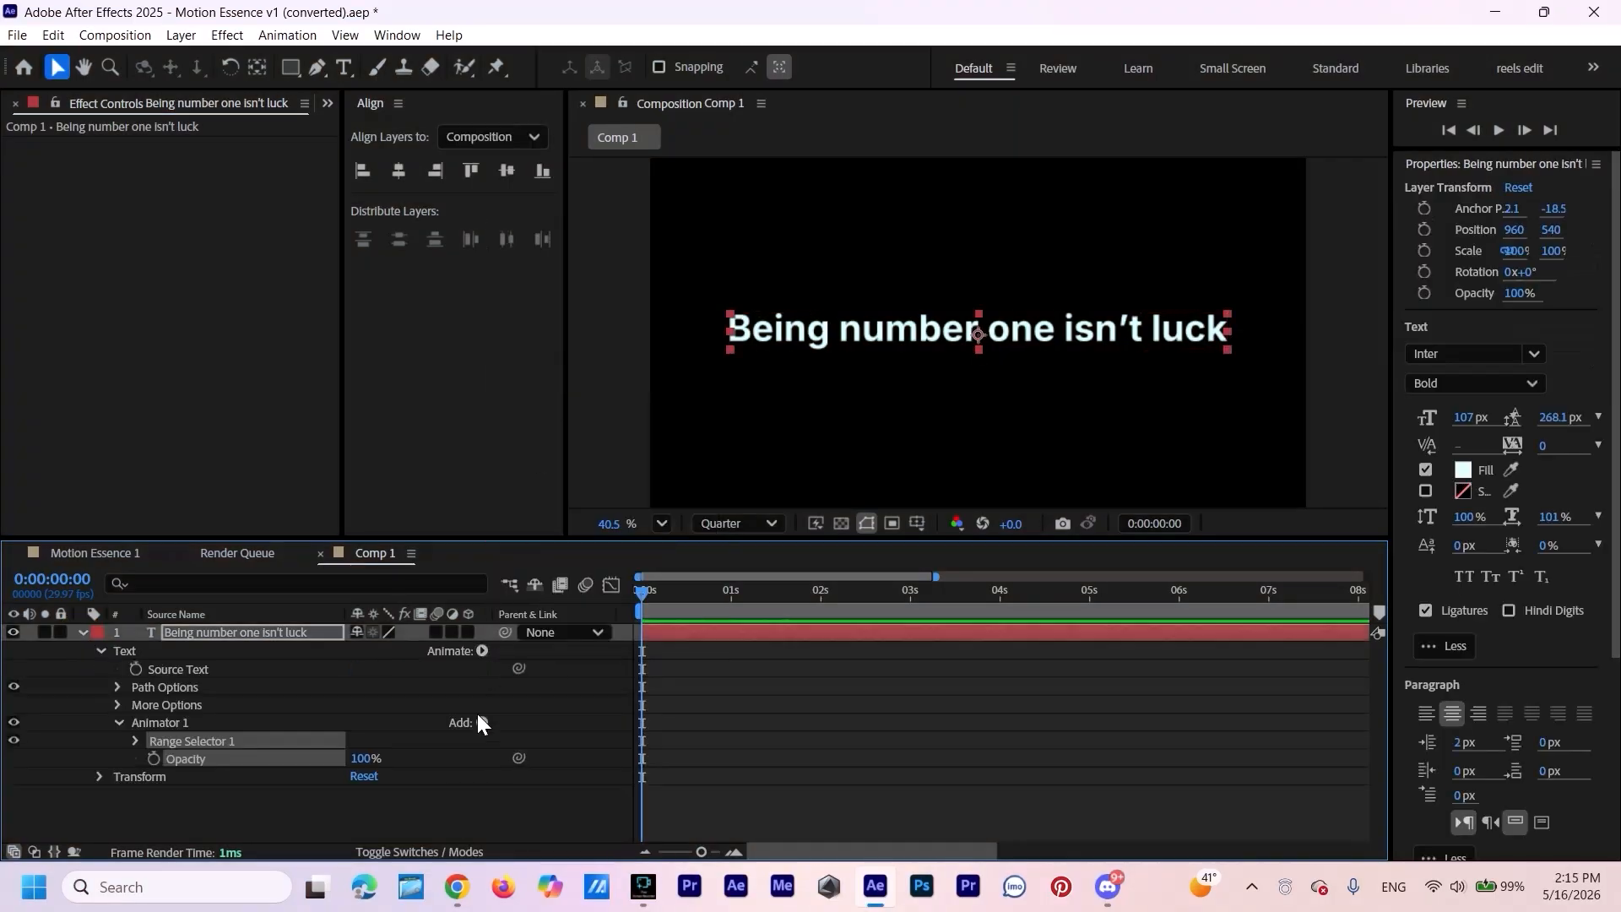
{"action": "left_click", "coordinate": [482, 723]}
{"action": "mouse_move", "coordinate": [528, 730]}
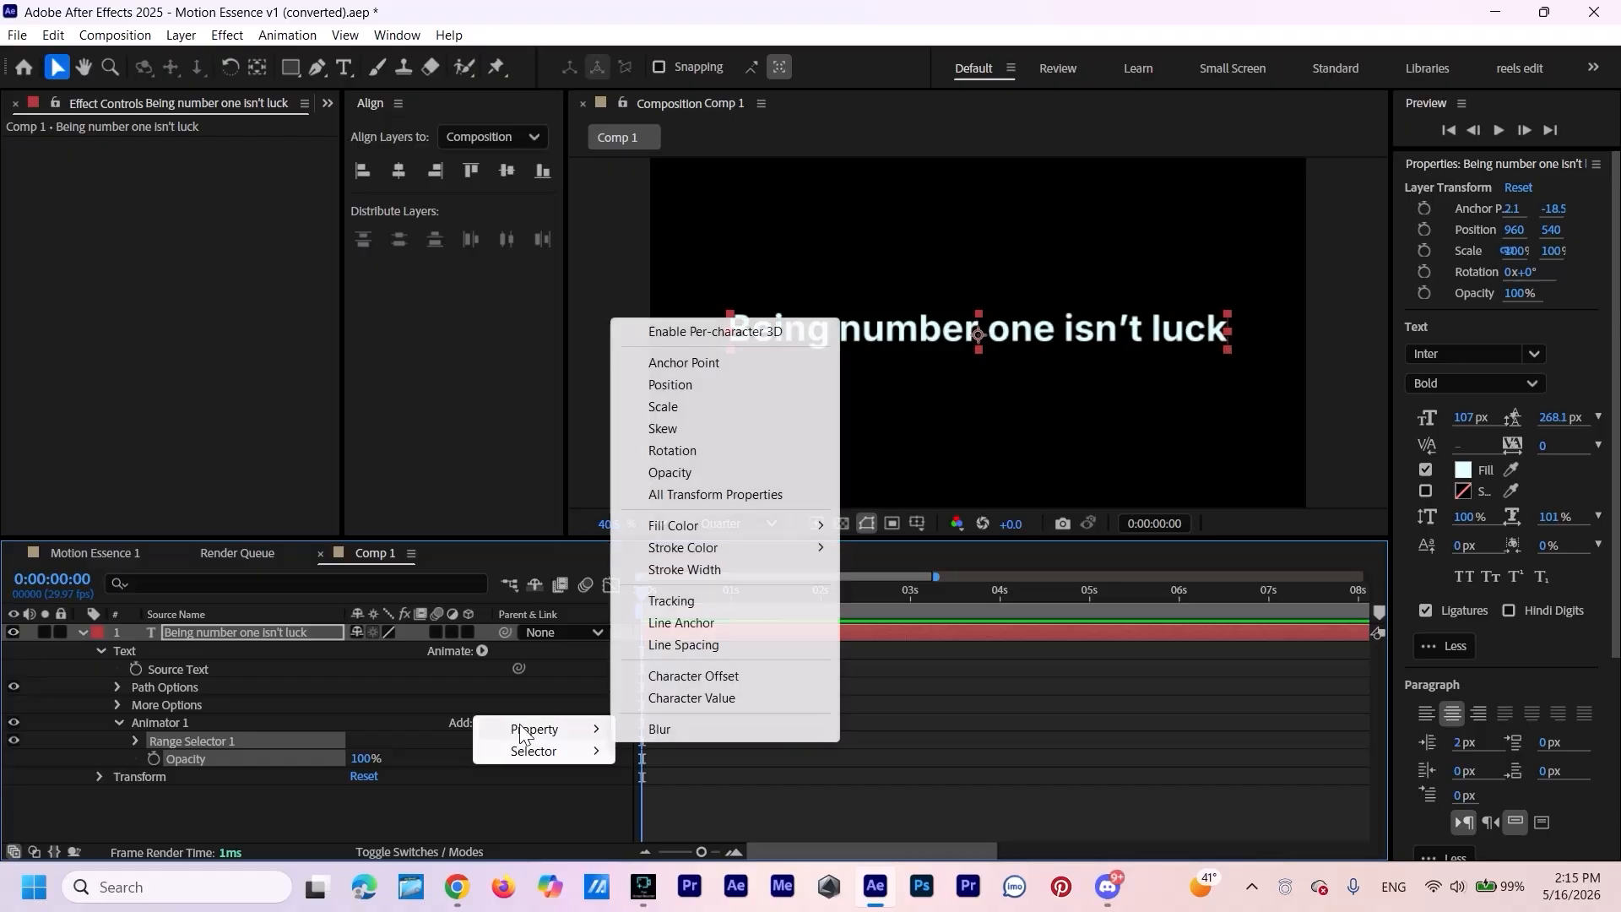
{"action": "left_click", "coordinate": [709, 387]}
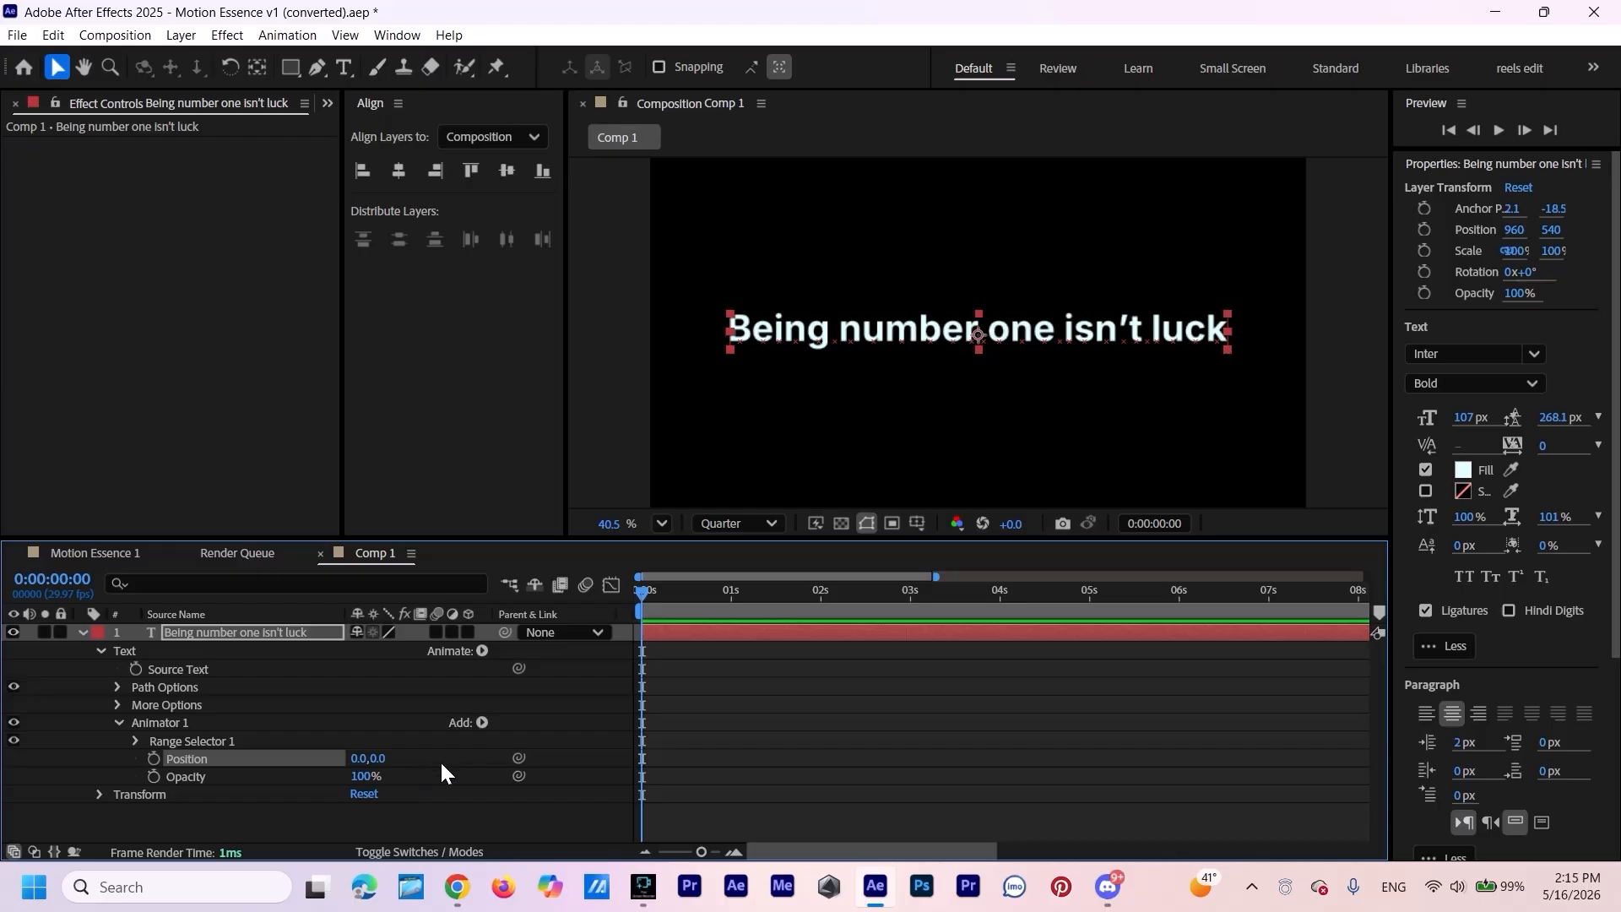
Set the new animator's Position to 90, 0 and its Opacity to 0%.
{"action": "left_click", "coordinate": [376, 764]}
{"action": "left_click", "coordinate": [429, 754]}
{"action": "left_click_drag", "start_coordinate": [357, 766], "coordinate": [188, 799]}
Keyframe Range Selector 1's Start from 0% at the first frame to 100% at 0:00:01:06.
{"action": "left_click", "coordinate": [135, 742]}
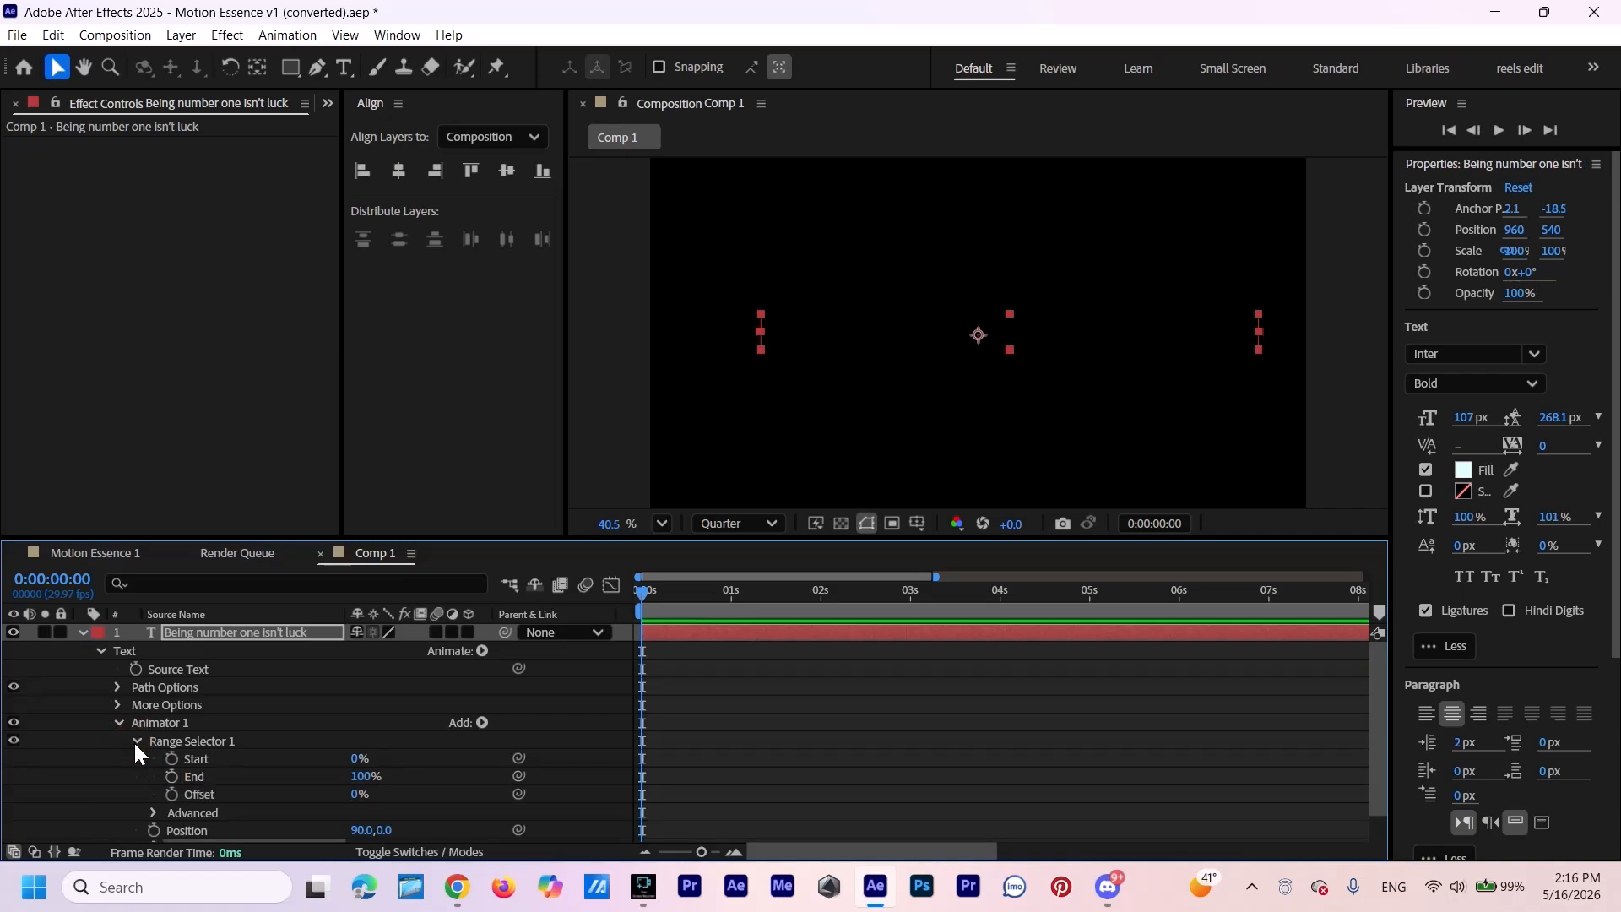
{"action": "left_click", "coordinate": [172, 758]}
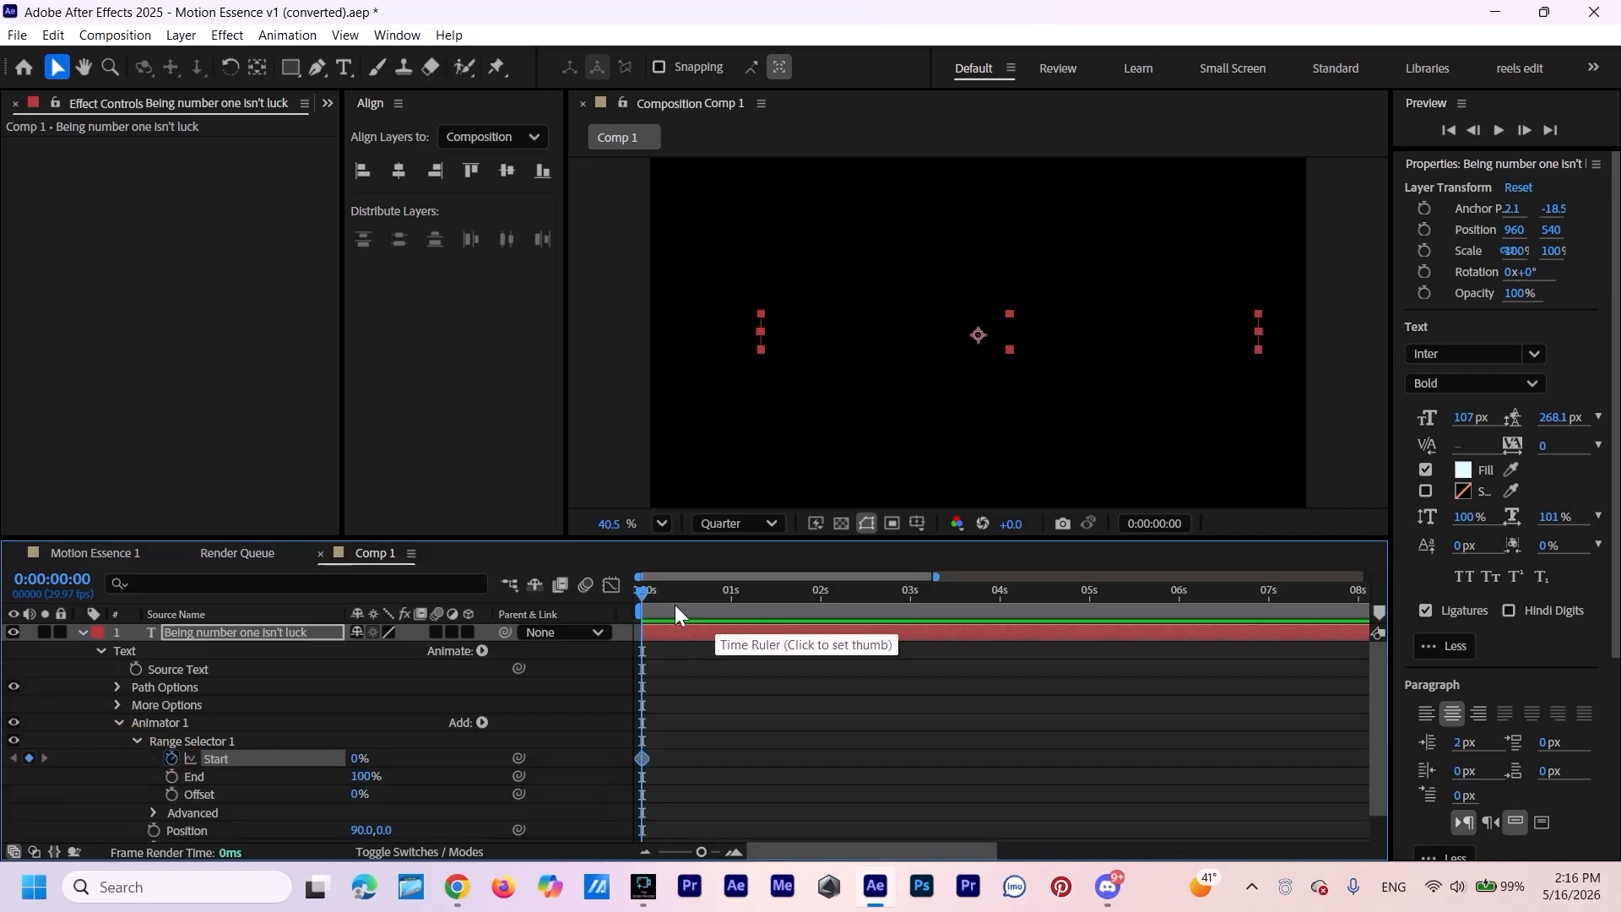
{"action": "left_click_drag", "start_coordinate": [635, 593], "coordinate": [747, 619]}
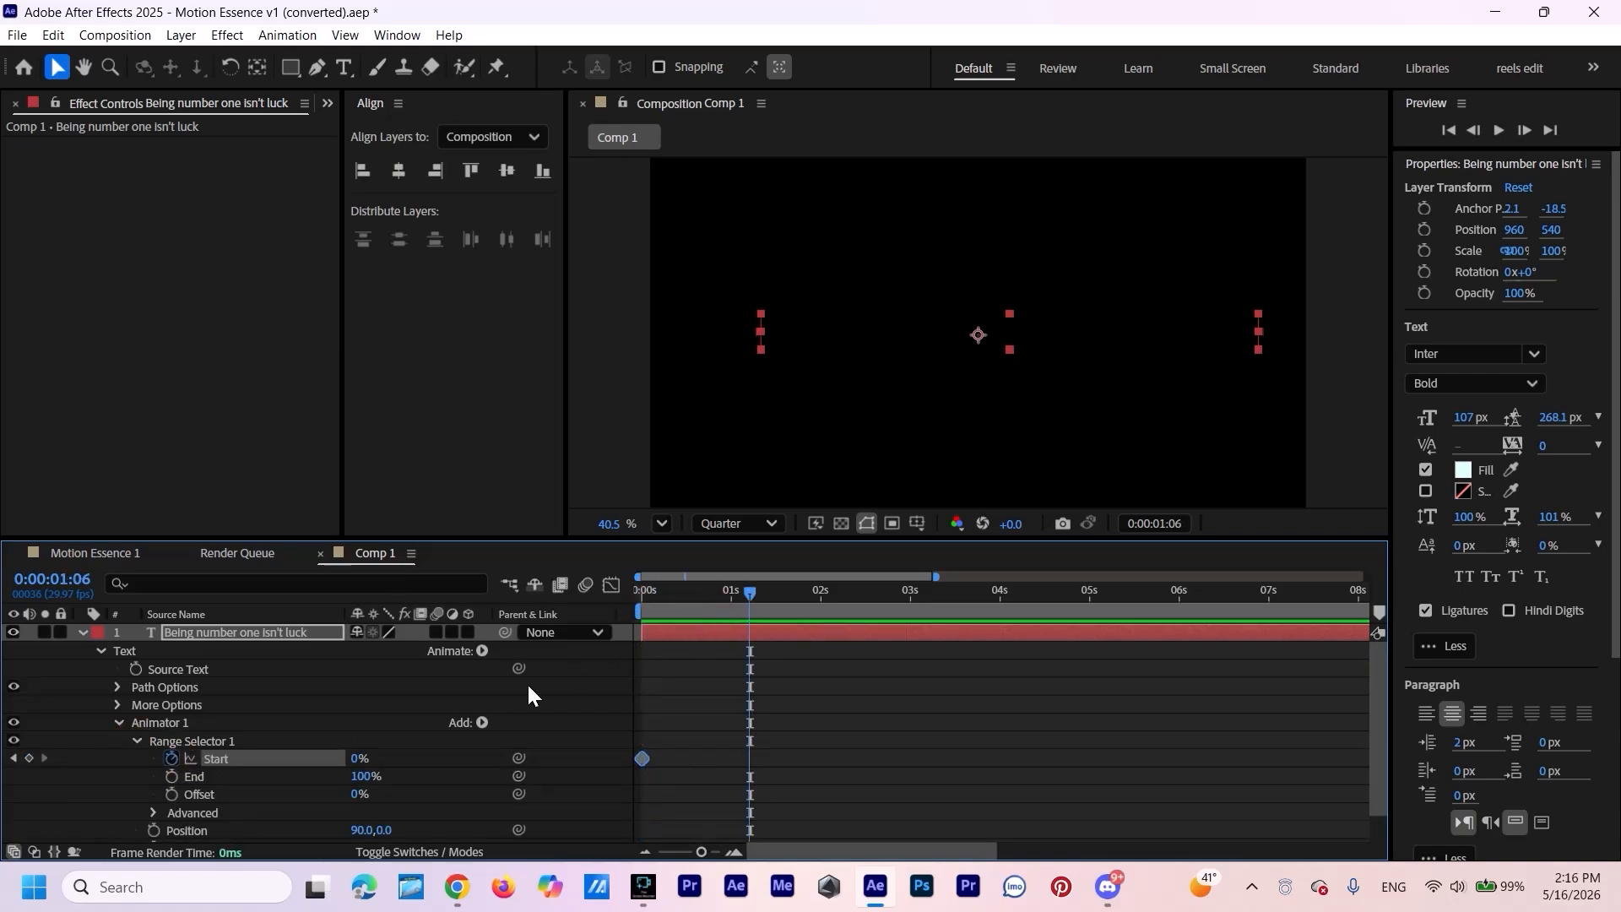
{"action": "left_click_drag", "start_coordinate": [356, 768], "coordinate": [506, 757]}
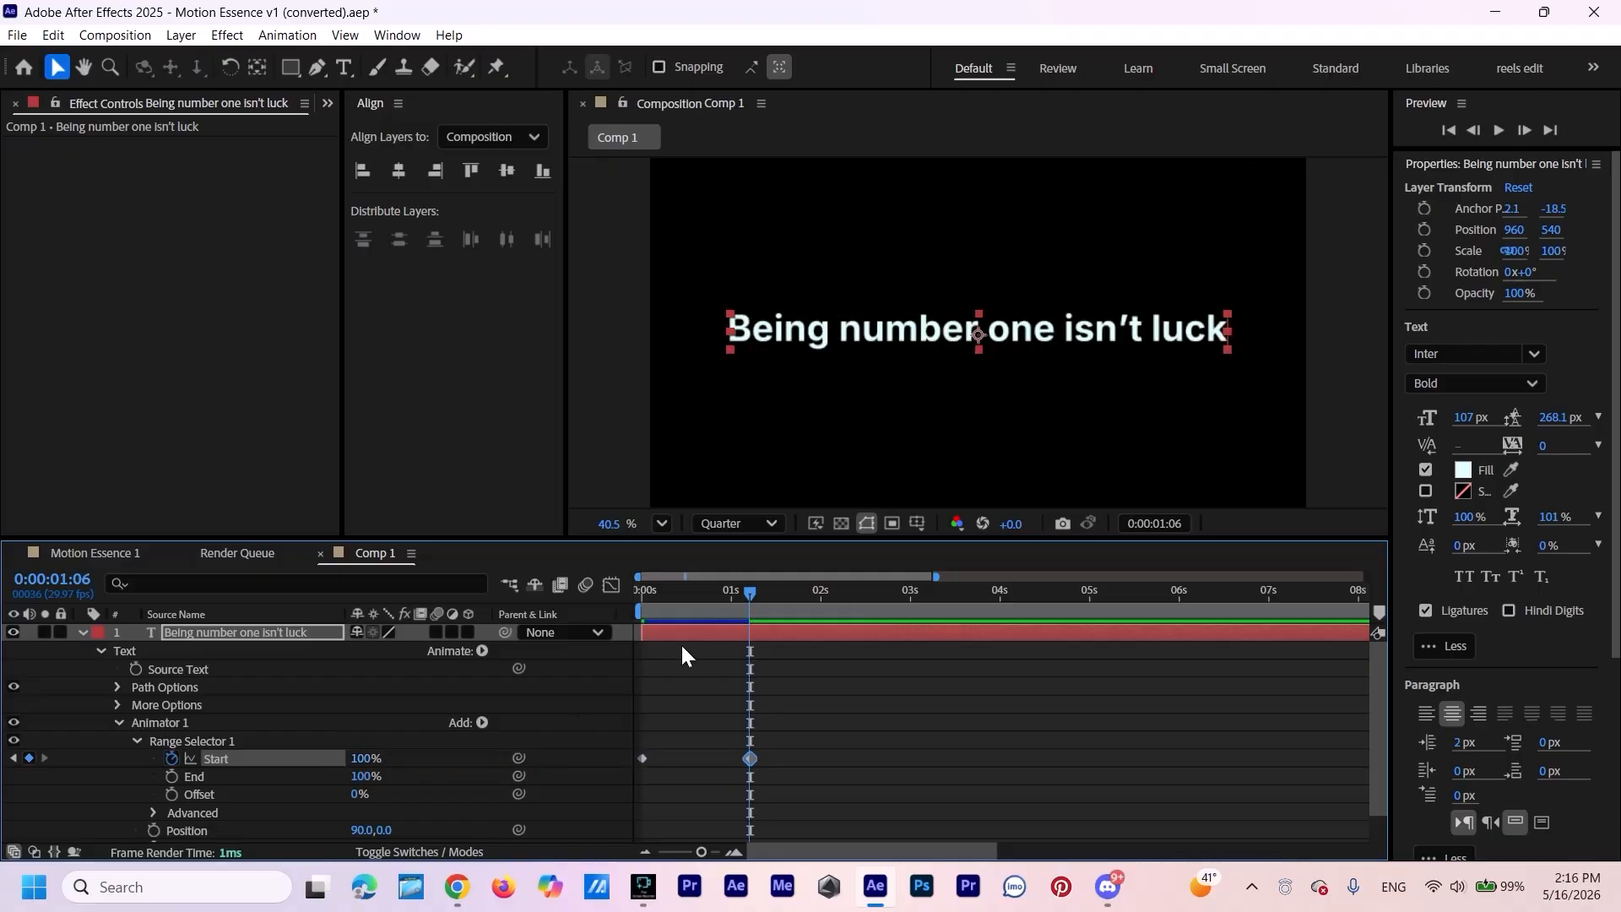
{"action": "left_click", "coordinate": [853, 731]}
Preview the horizontal slide-in fade of the text from the first frame.
{"action": "left_click_drag", "start_coordinate": [760, 591], "coordinate": [484, 724]}
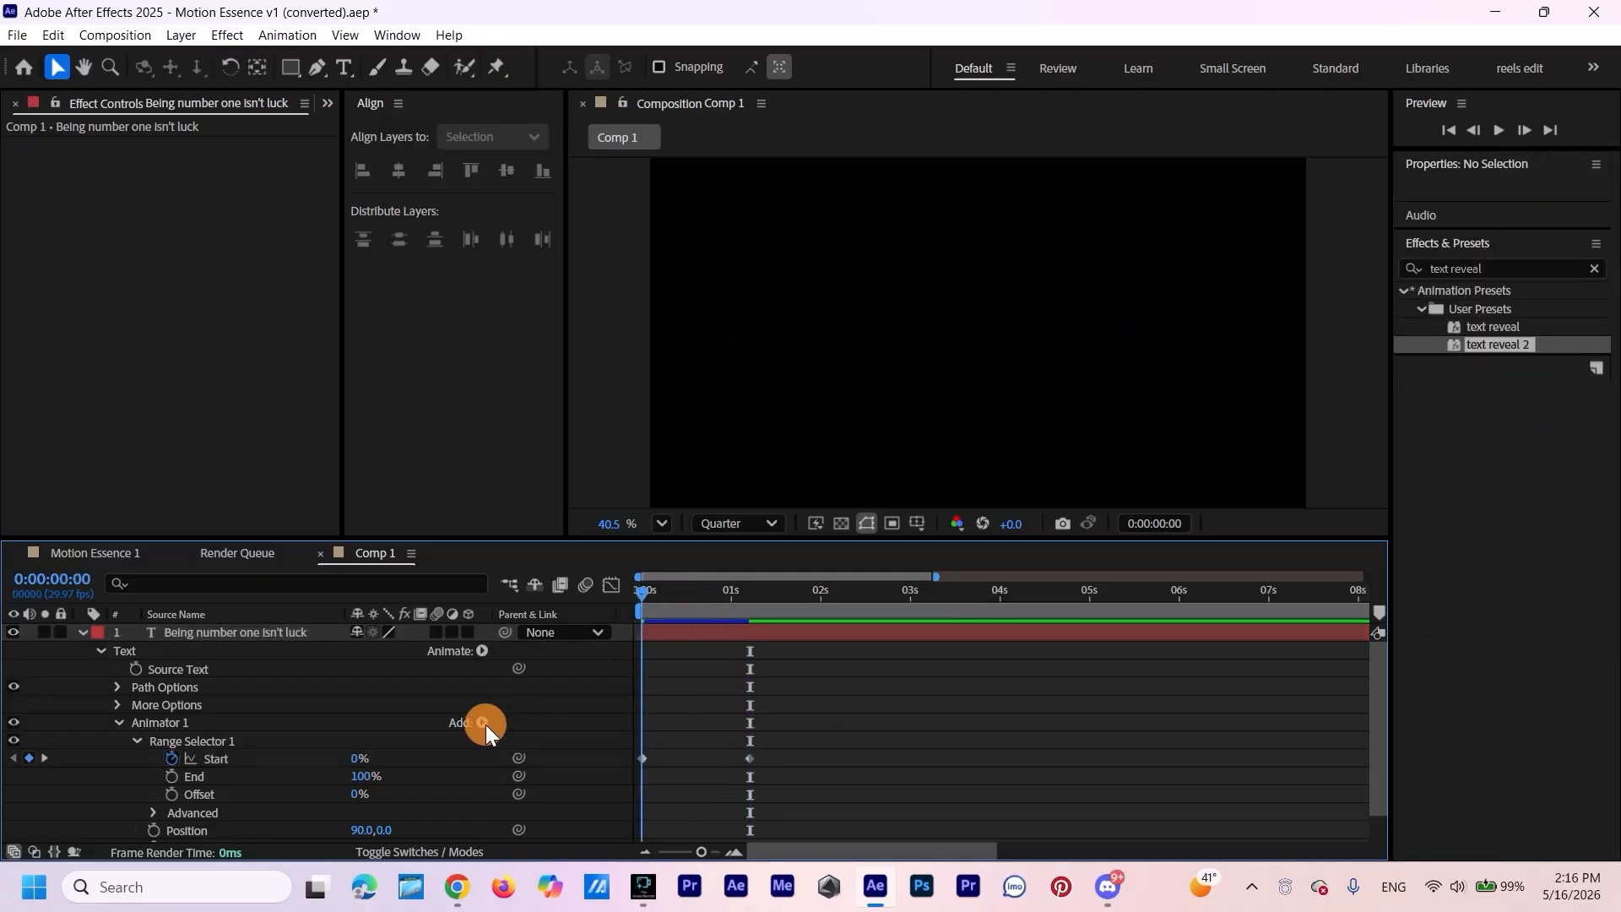
{"action": "key", "text": "space"}
{"action": "key", "text": "space"}
{"action": "left_click_drag", "start_coordinate": [790, 590], "coordinate": [598, 693]}
{"action": "key", "text": "space"}
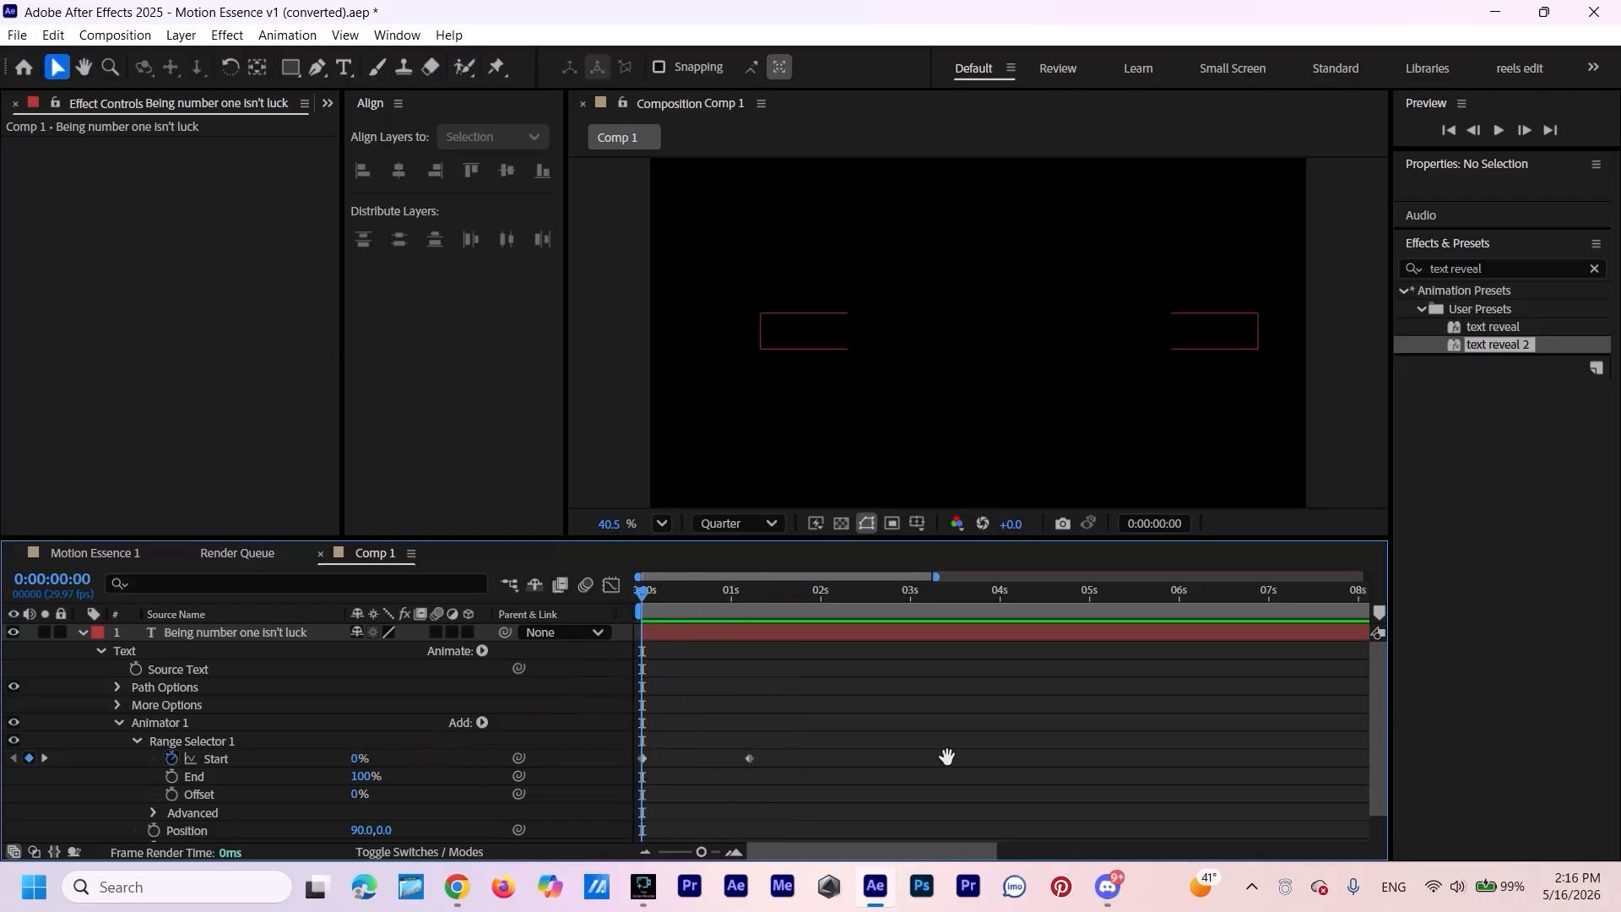
Set Range Selector 1's Based On option to Words and preview the slide-in fade from the first frame.
{"action": "key", "text": "space"}
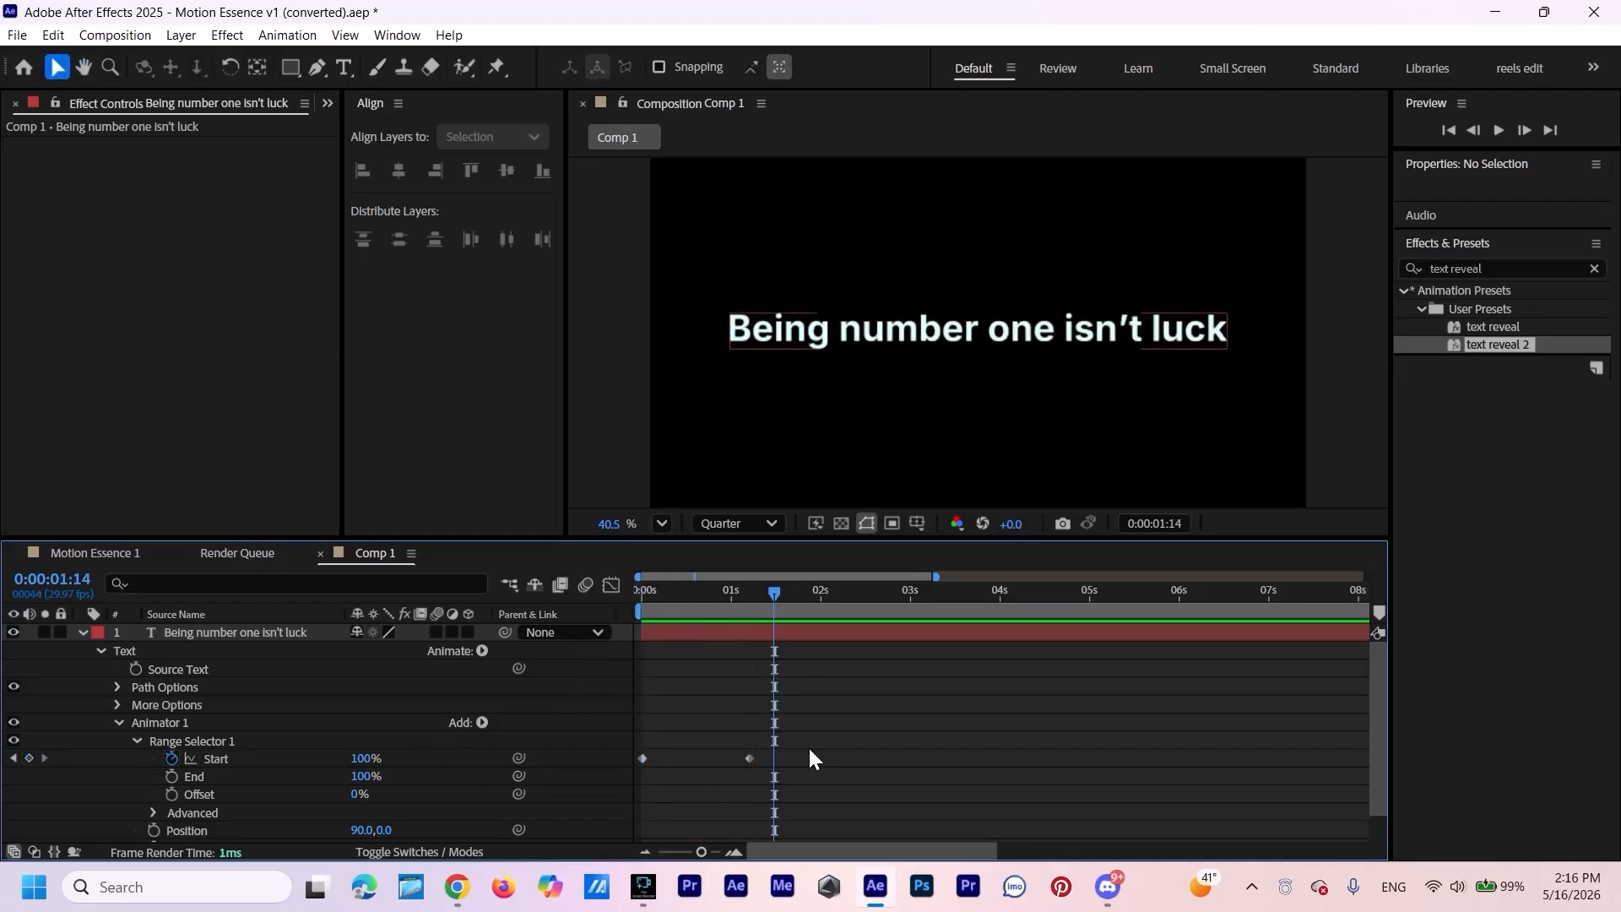
{"action": "scroll", "coordinate": [409, 765], "scroll_direction": "down", "scroll_amount": 1}
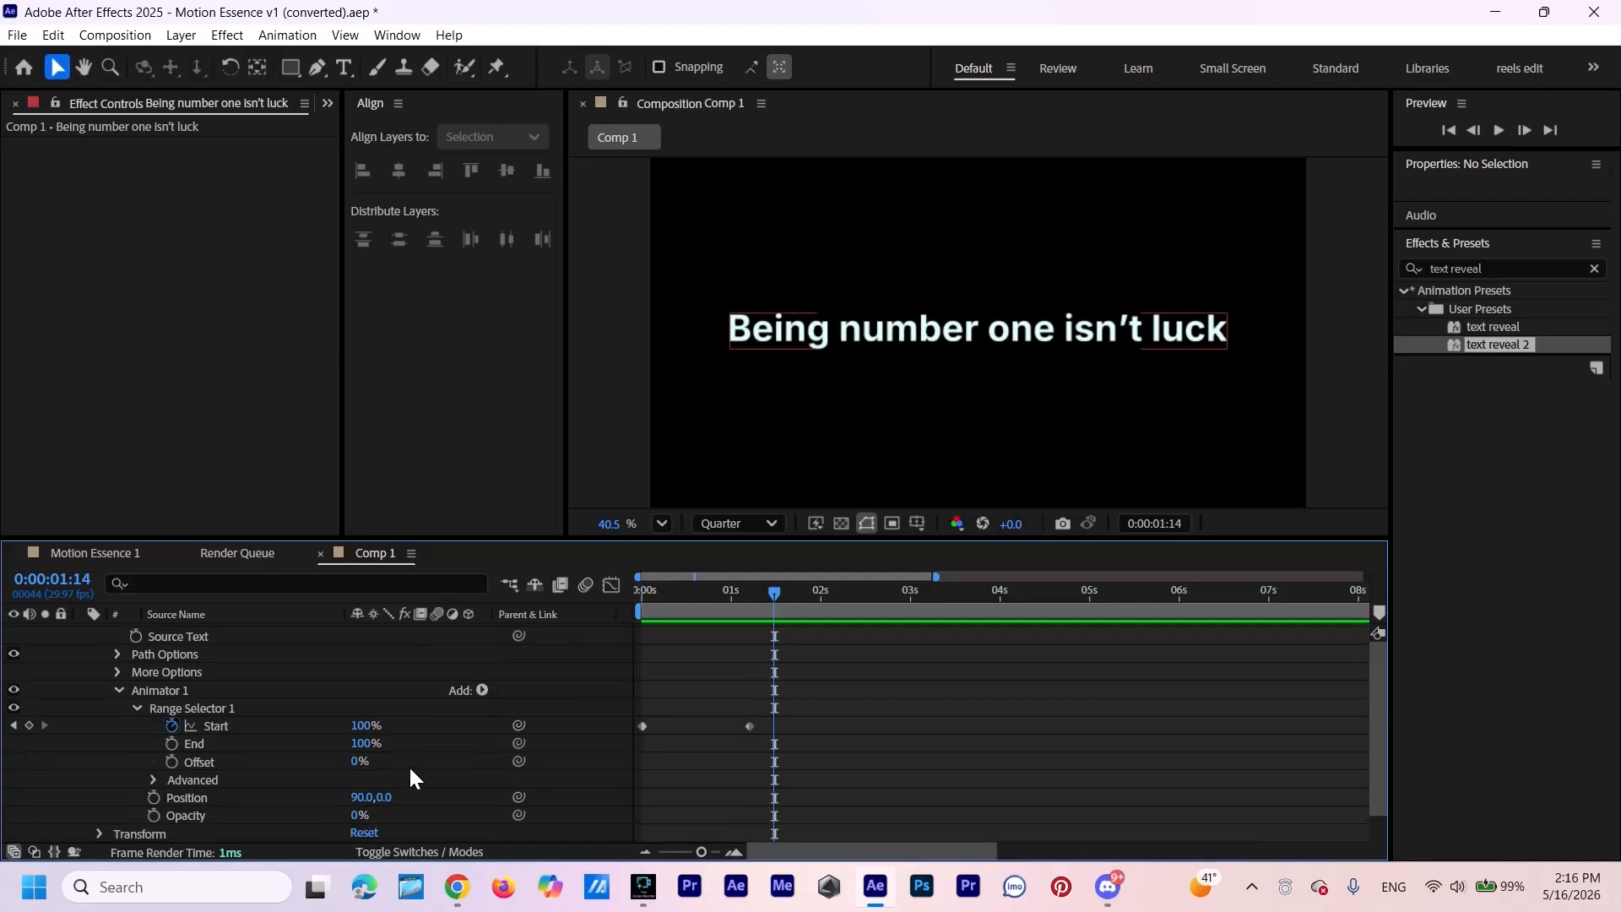
{"action": "left_click", "coordinate": [154, 780]}
{"action": "scroll", "coordinate": [154, 777], "scroll_direction": "down", "scroll_amount": 3}
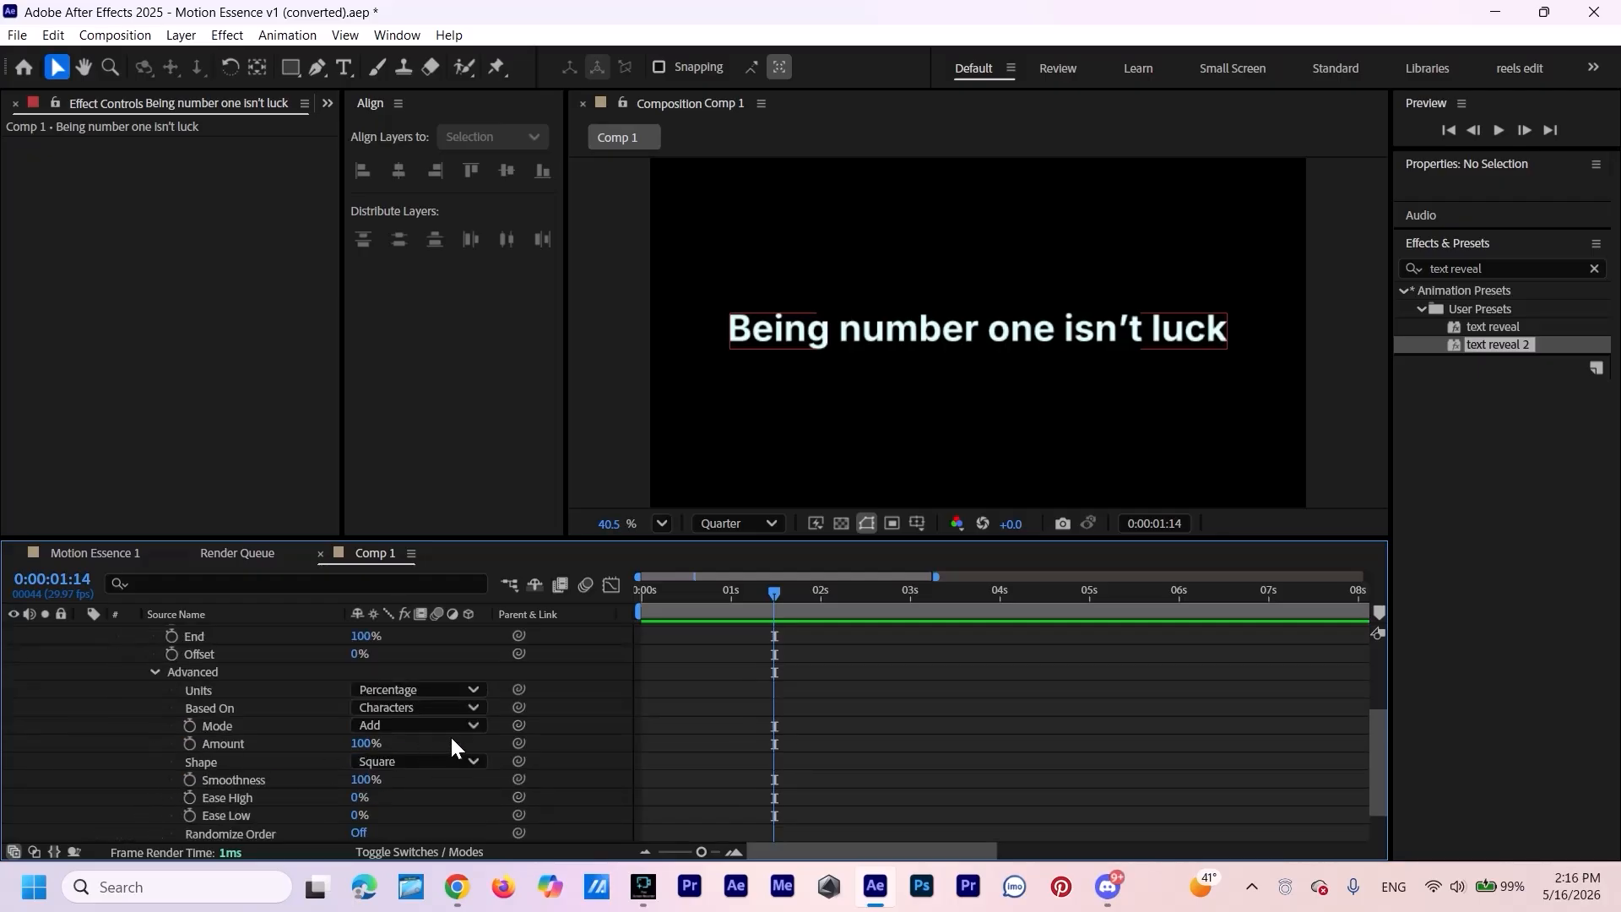
{"action": "left_click", "coordinate": [444, 709]}
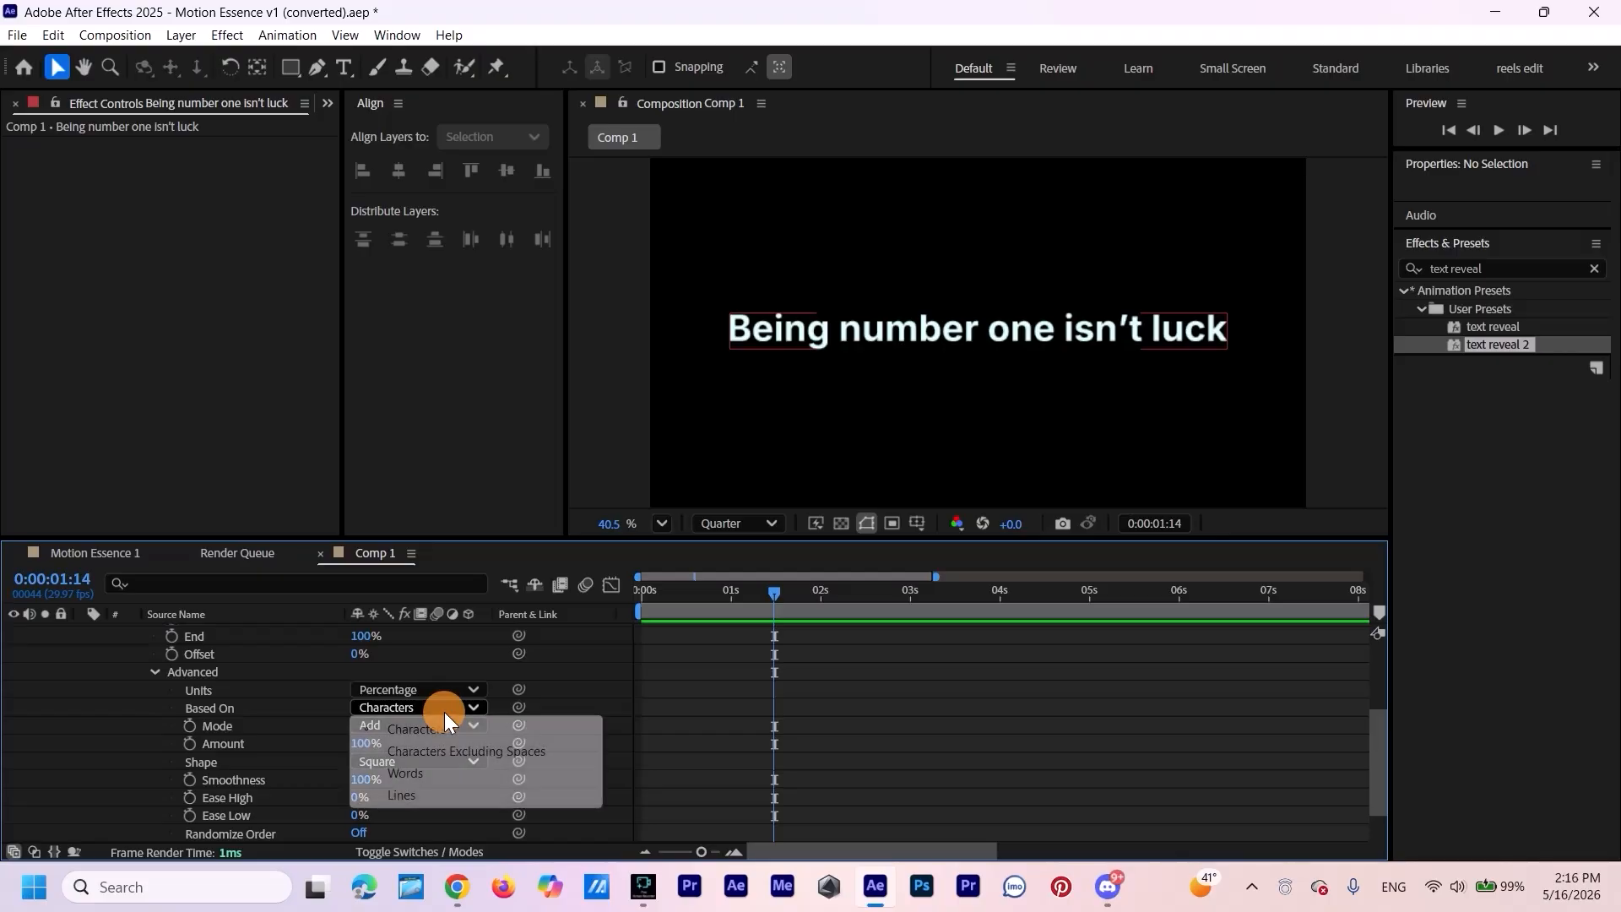
{"action": "left_click", "coordinate": [427, 773]}
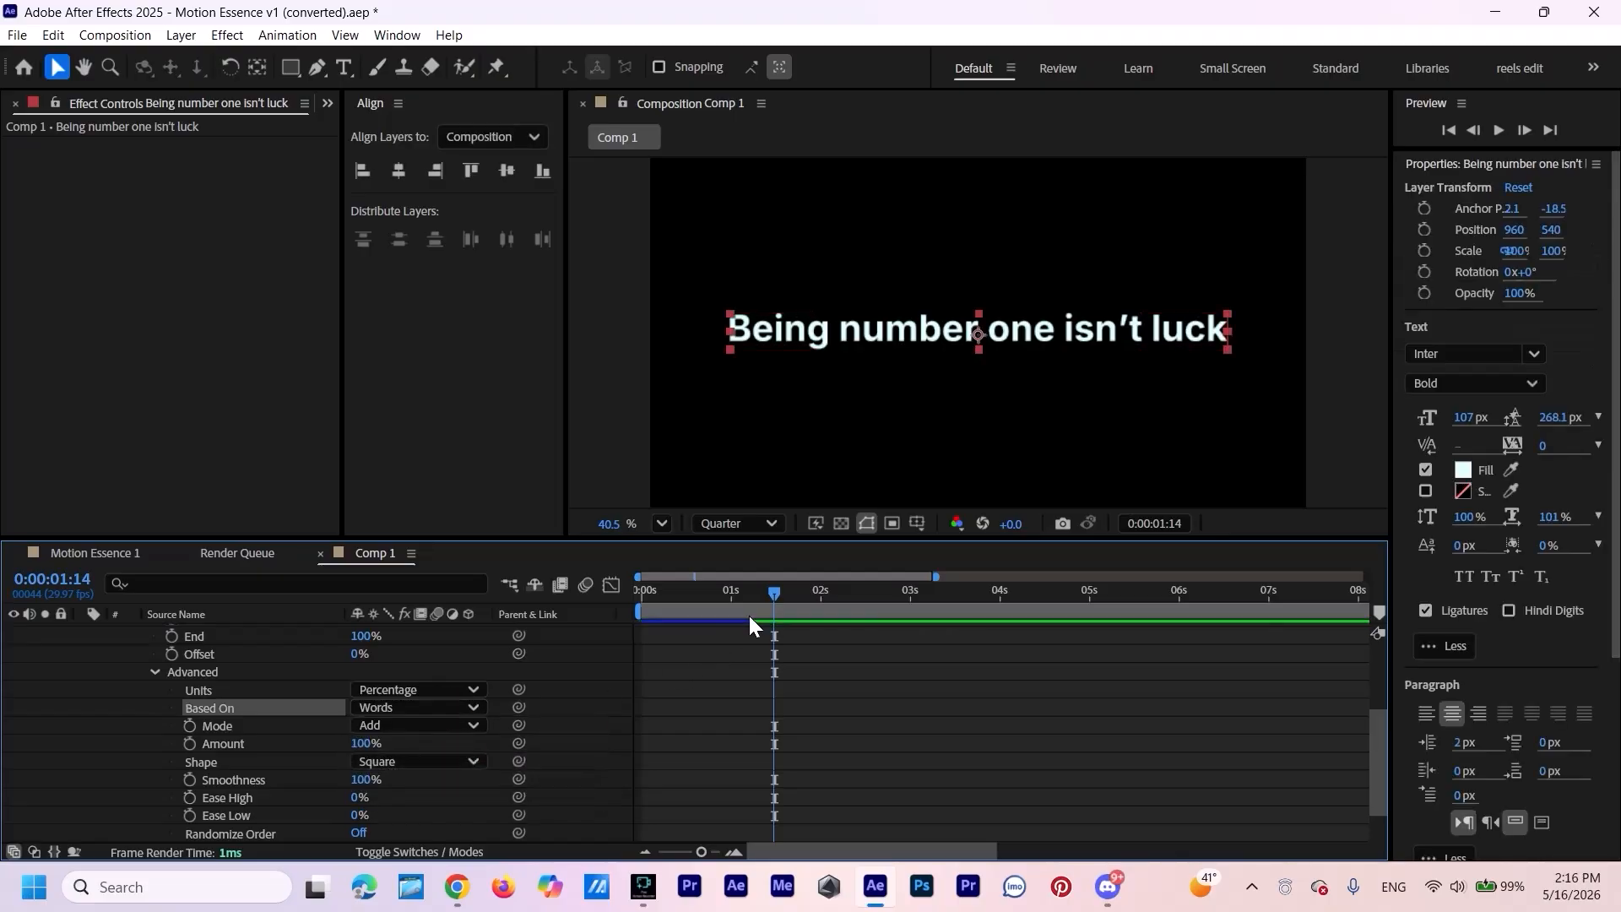
{"action": "key", "text": "Home"}
{"action": "key", "text": "space"}
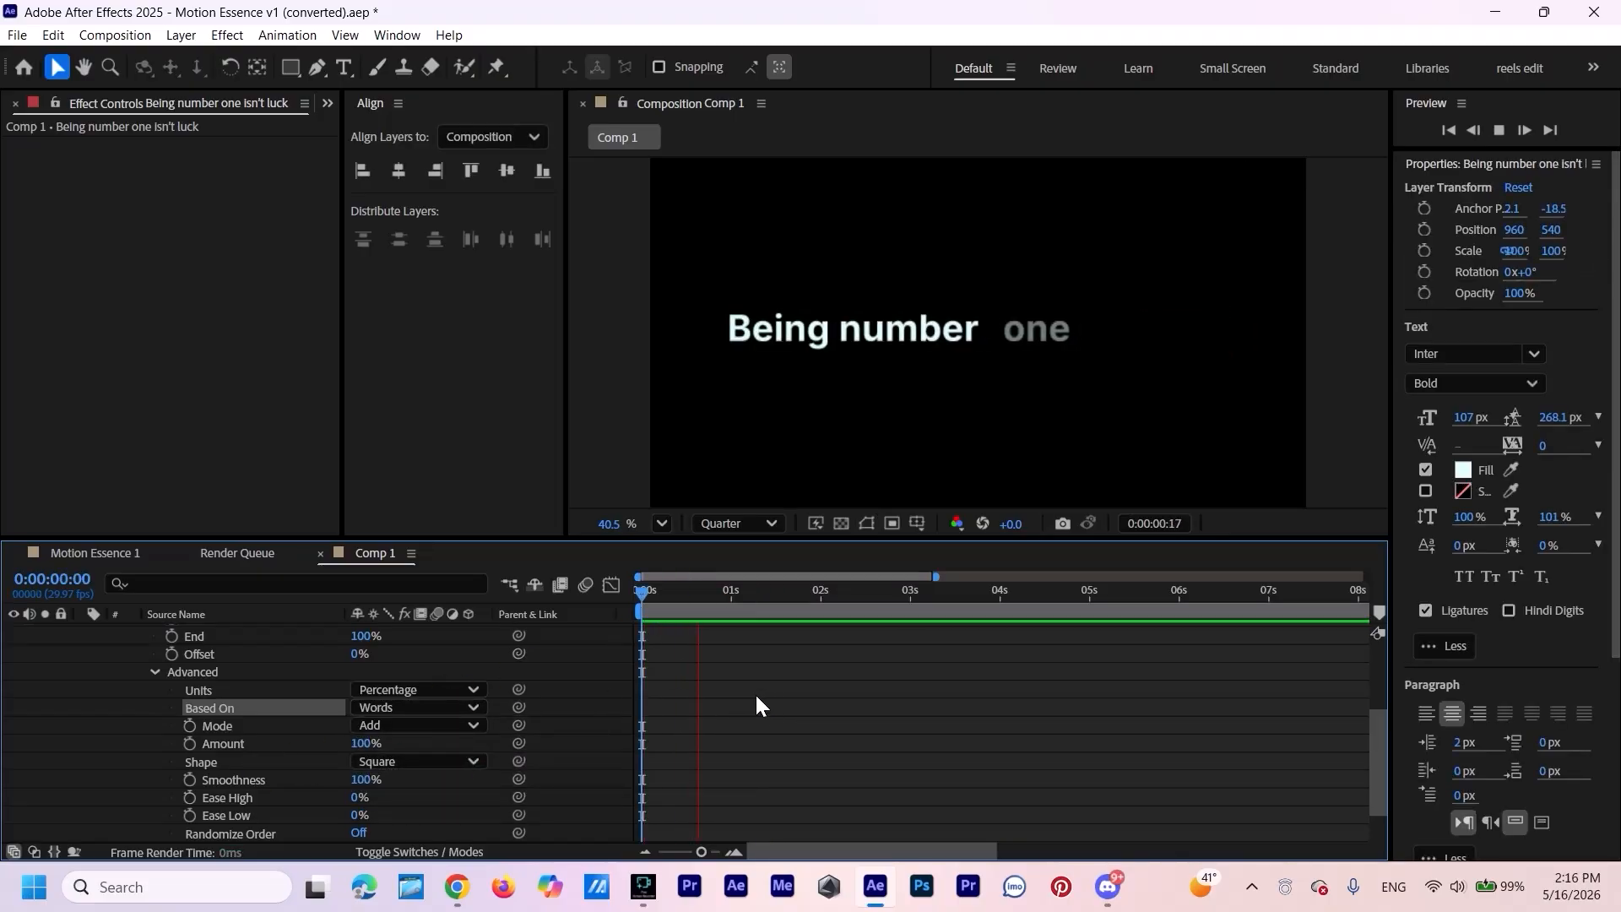
{"action": "key", "text": "space"}
Apply Easy Ease to both Start keyframes and shape their speed curve to peak early and slow down gradually.
{"action": "scroll", "coordinate": [555, 709], "scroll_direction": "up", "scroll_amount": 5}
{"action": "scroll", "coordinate": [558, 716], "scroll_direction": "up", "scroll_amount": 1}
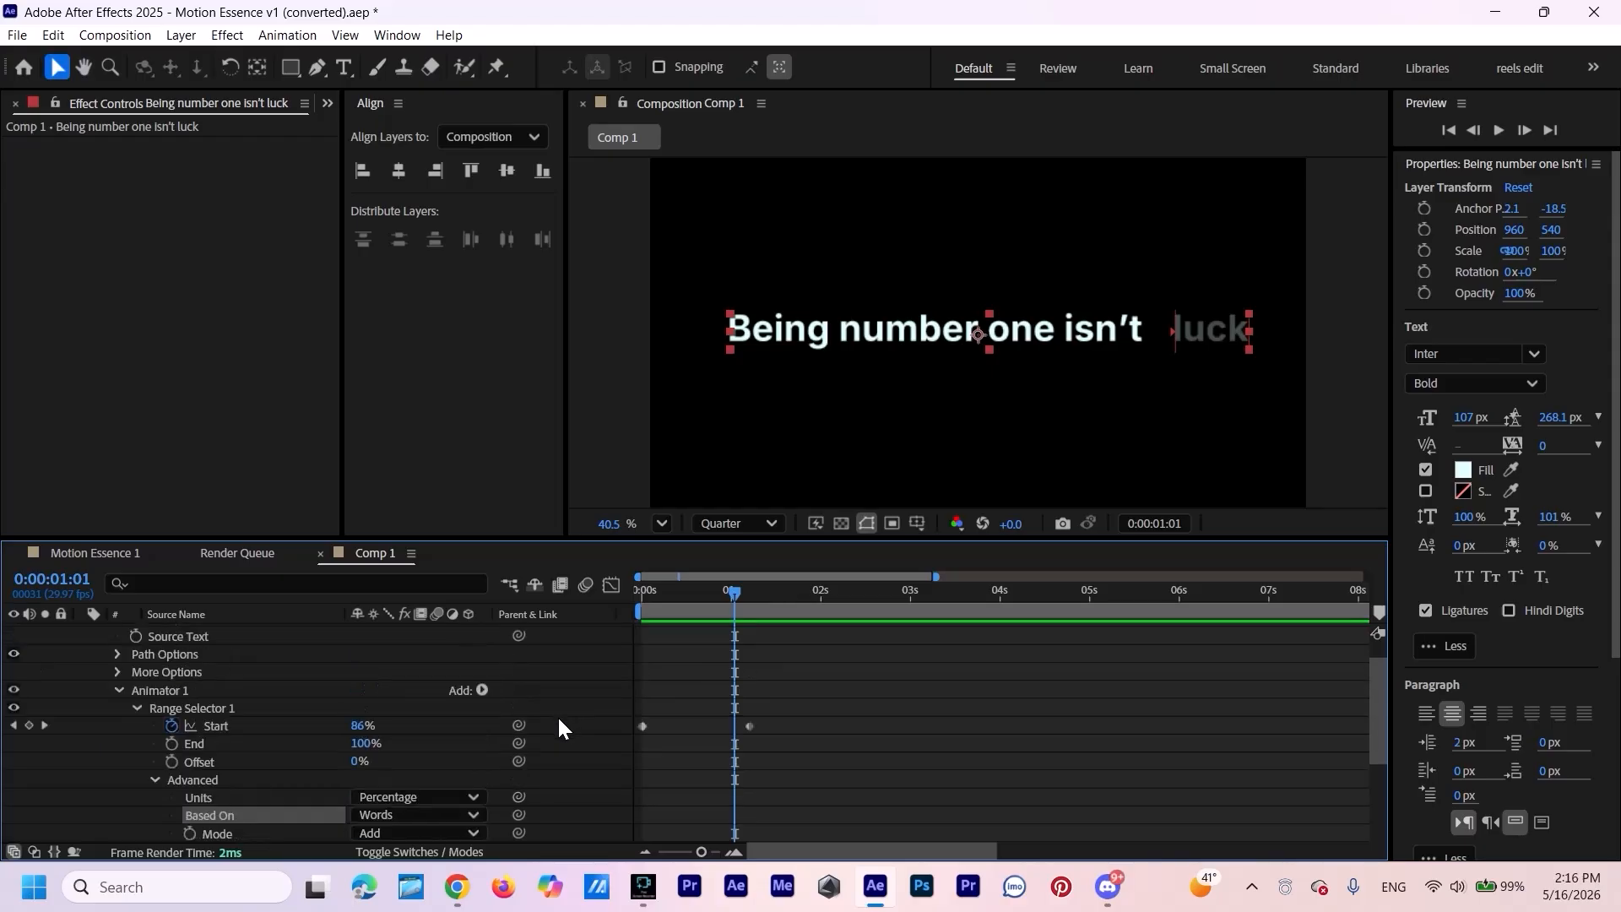
{"action": "left_click_drag", "start_coordinate": [857, 708], "coordinate": [640, 748]}
{"action": "key", "text": "F9"}
{"action": "left_click", "coordinate": [611, 584]}
{"action": "left_click", "coordinate": [658, 783]}
{"action": "left_click_drag", "start_coordinate": [729, 790], "coordinate": [712, 792]}
Preview the eased word-by-word slide-in from the first frame.
{"action": "left_click_drag", "start_coordinate": [736, 584], "coordinate": [638, 623]}
{"action": "key", "text": "space"}
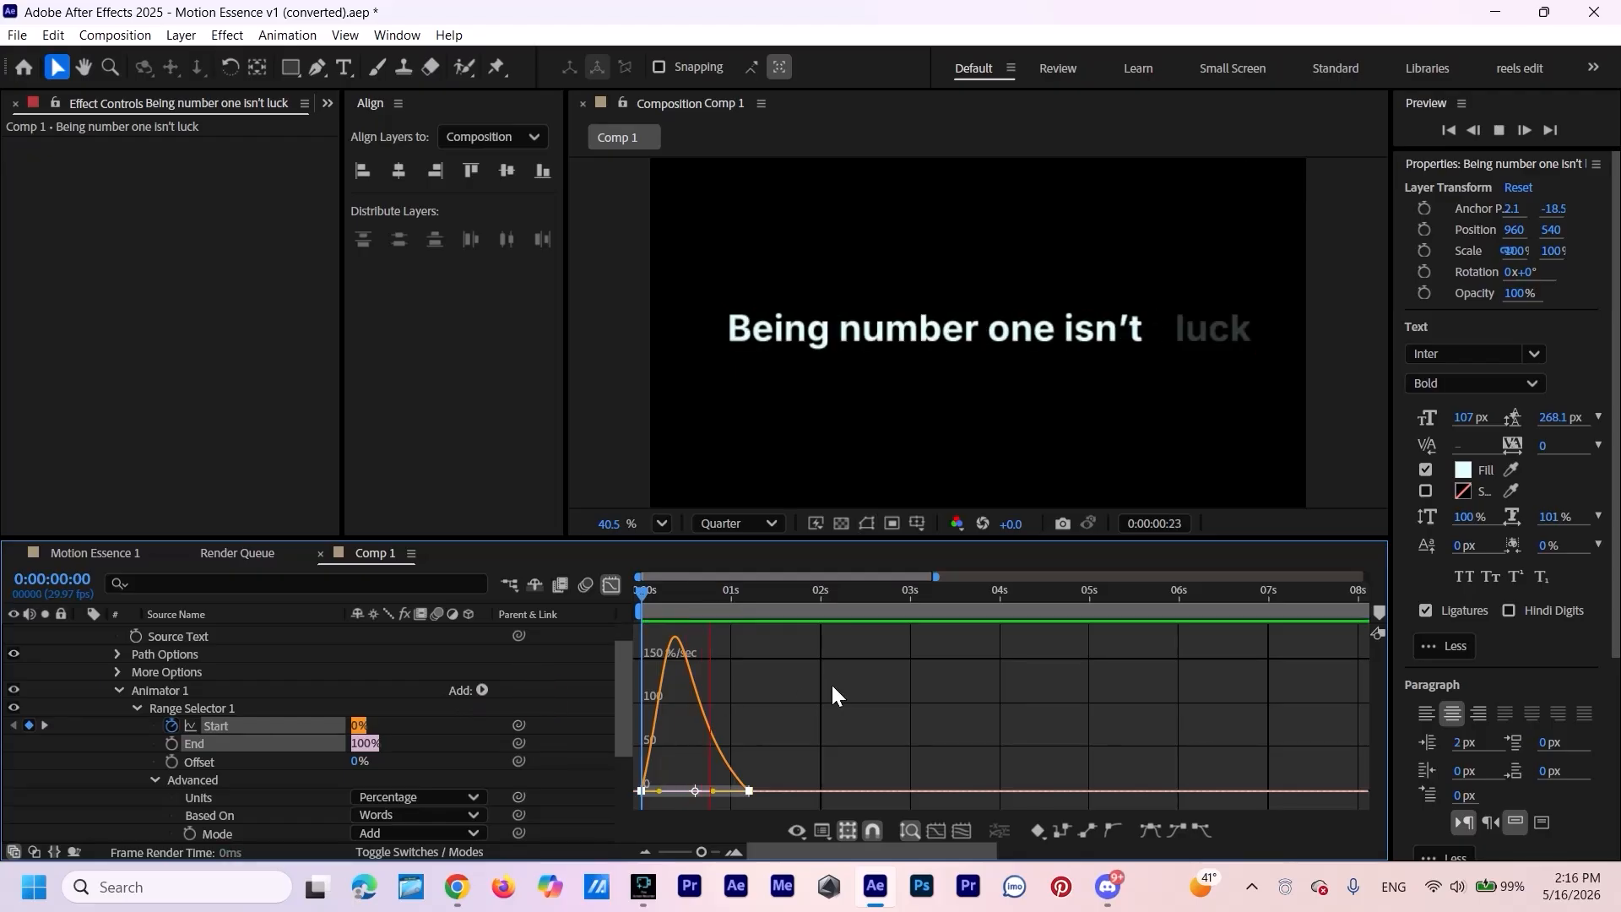
{"action": "key", "text": "space"}
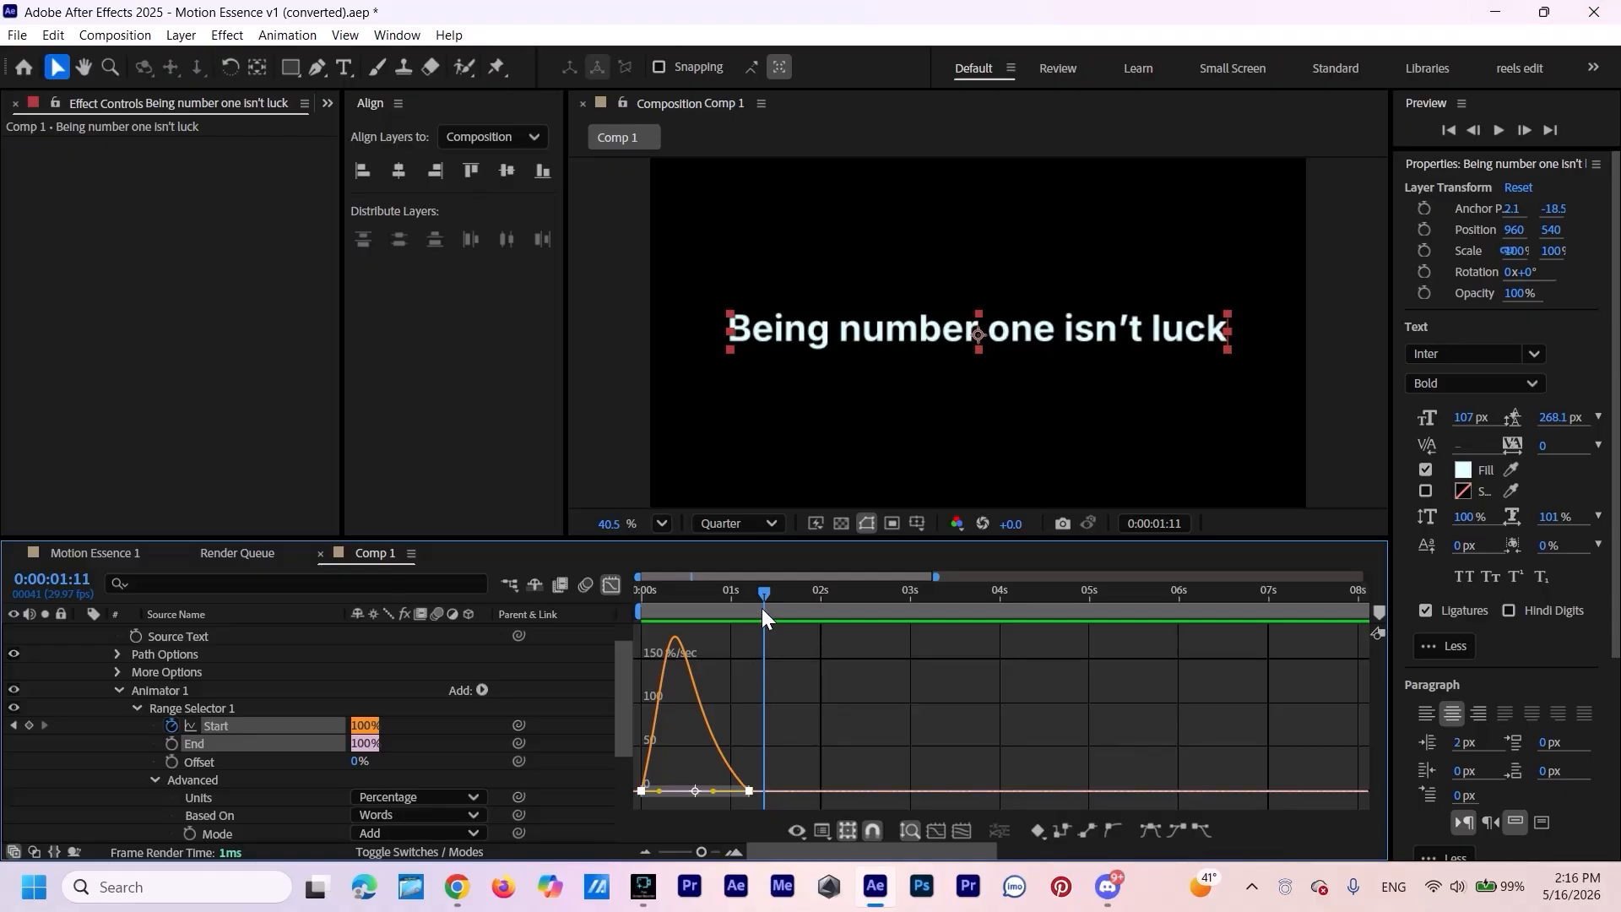
{"action": "left_click_drag", "start_coordinate": [765, 584], "coordinate": [422, 667]}
{"action": "key", "text": "space"}
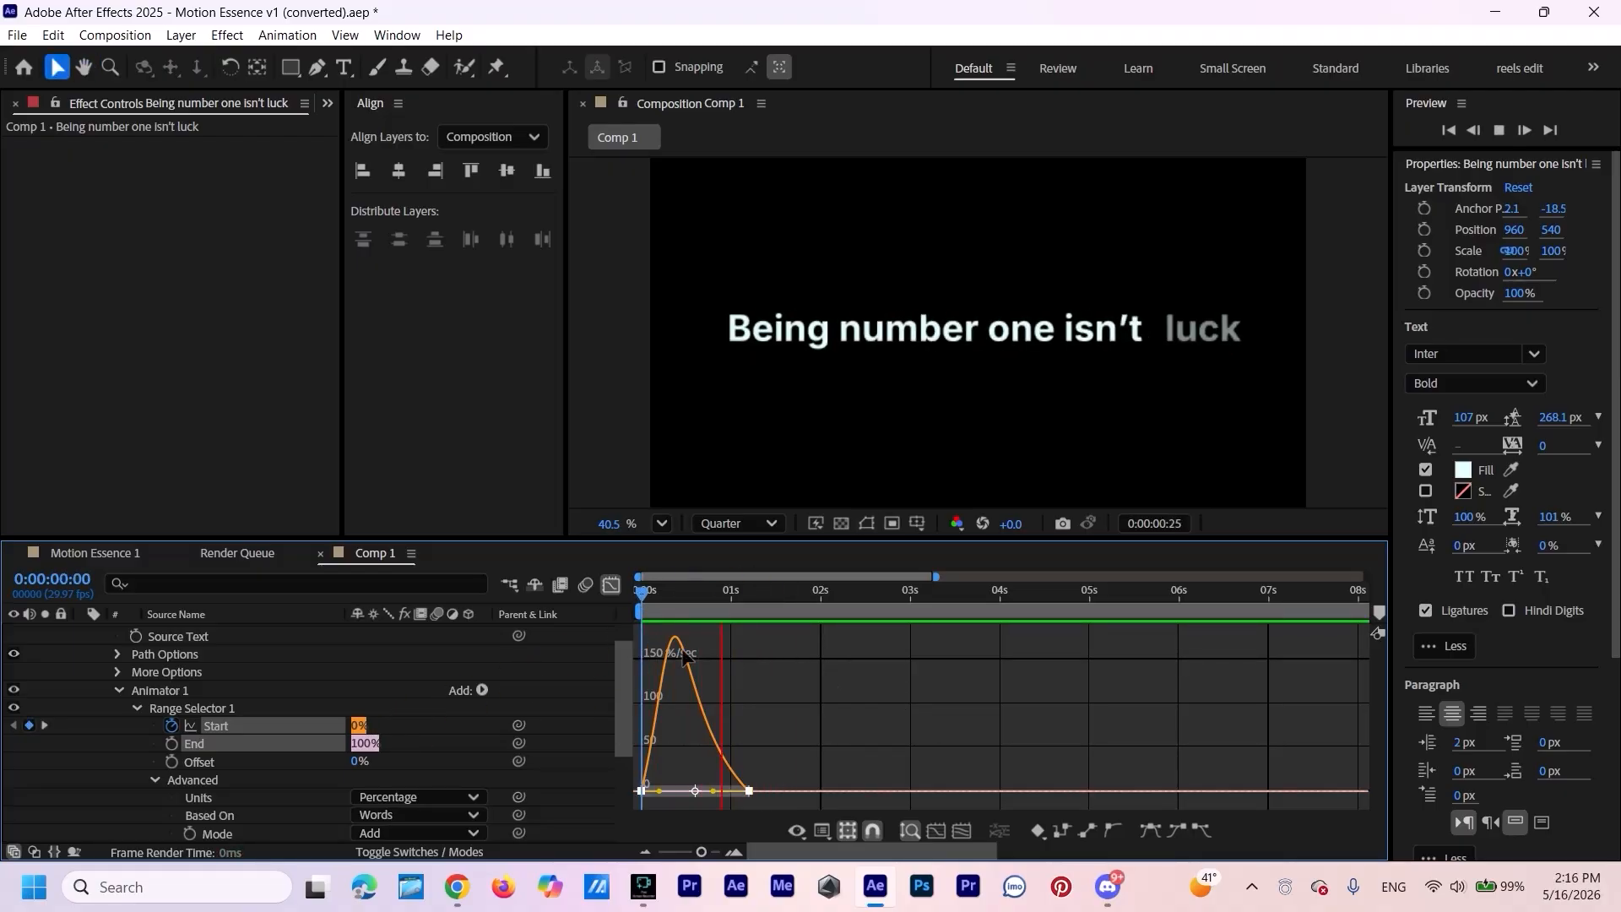
{"action": "key", "text": "space"}
Enable motion blur for the text layer and the composition, and play the animation from the first frame.
{"action": "scroll", "coordinate": [371, 684], "scroll_direction": "up", "scroll_amount": 2}
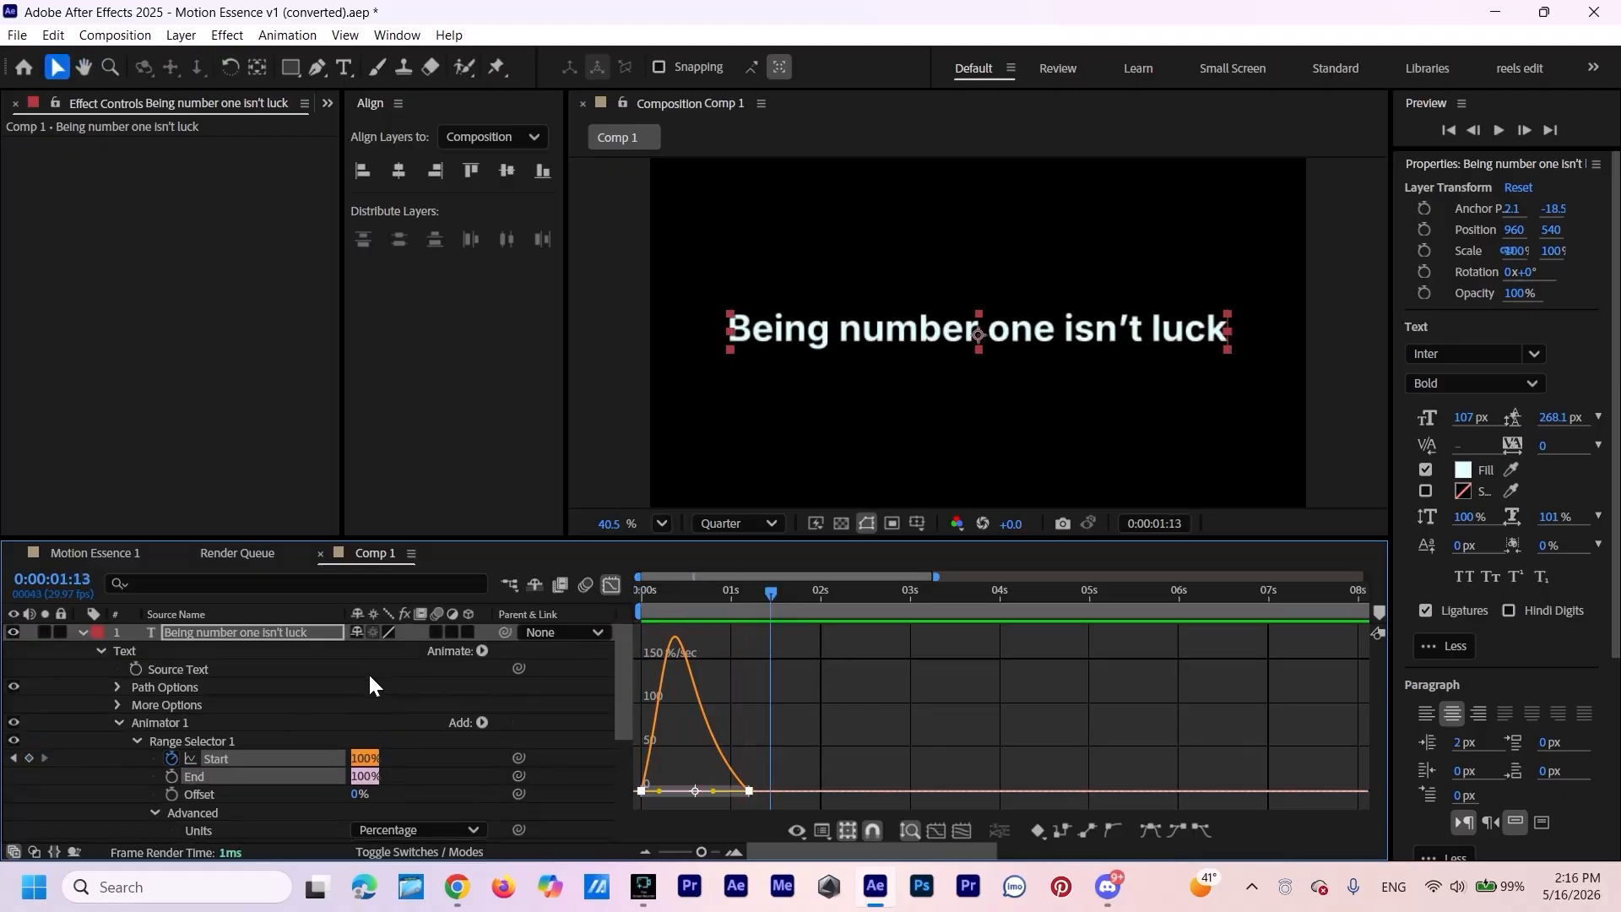
{"action": "left_click", "coordinate": [437, 632]}
{"action": "left_click_drag", "start_coordinate": [769, 601], "coordinate": [635, 638]}
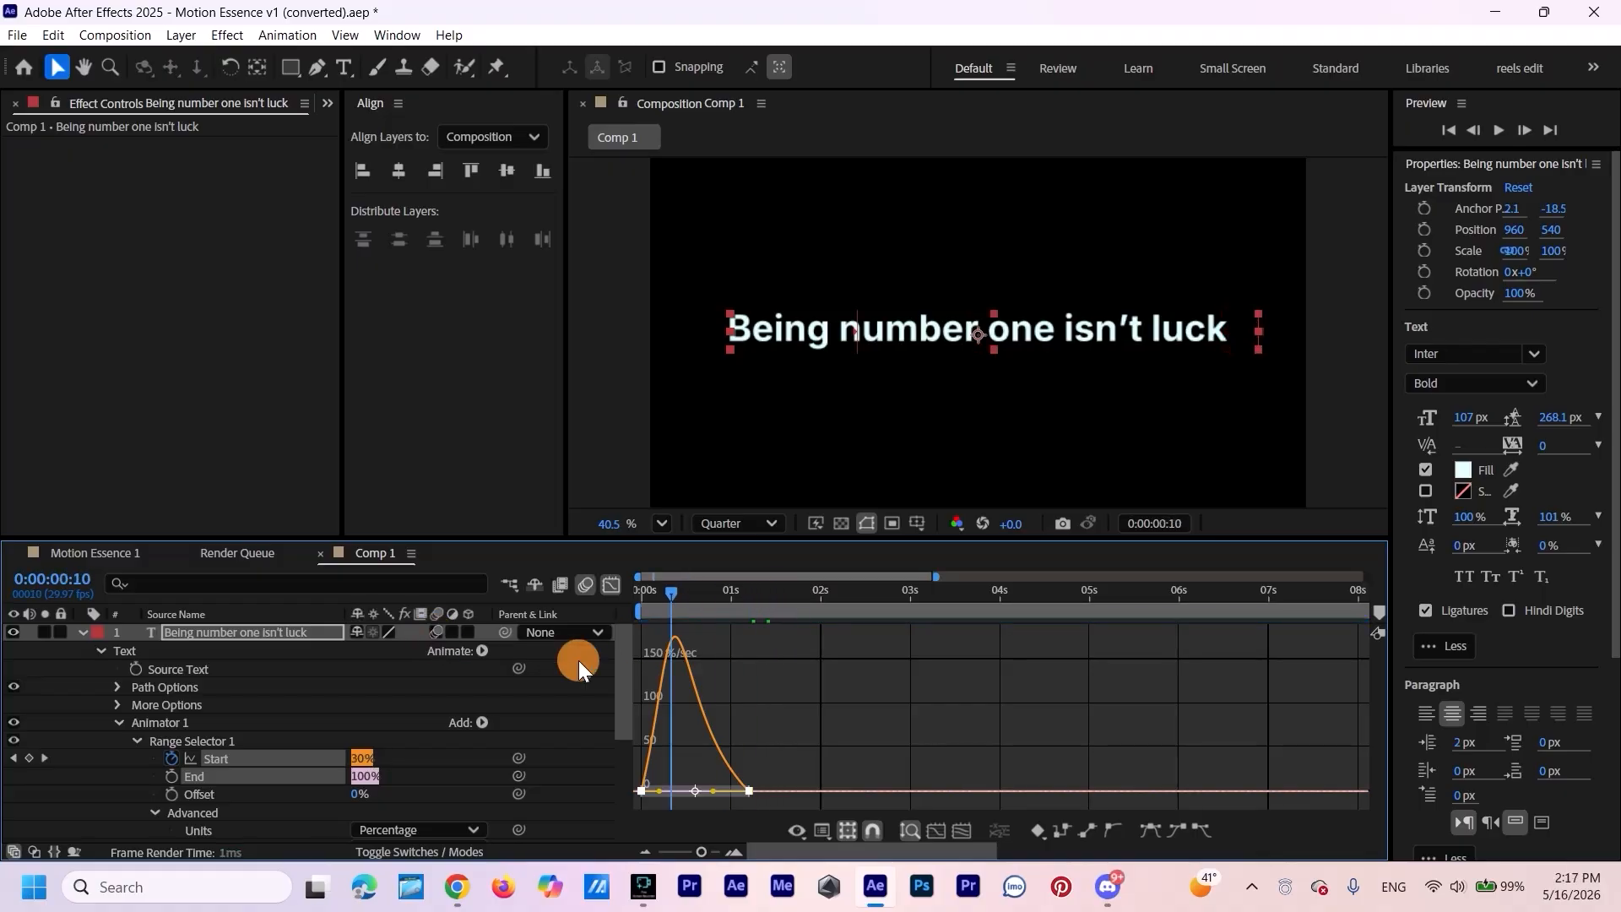
{"action": "key", "text": "space"}
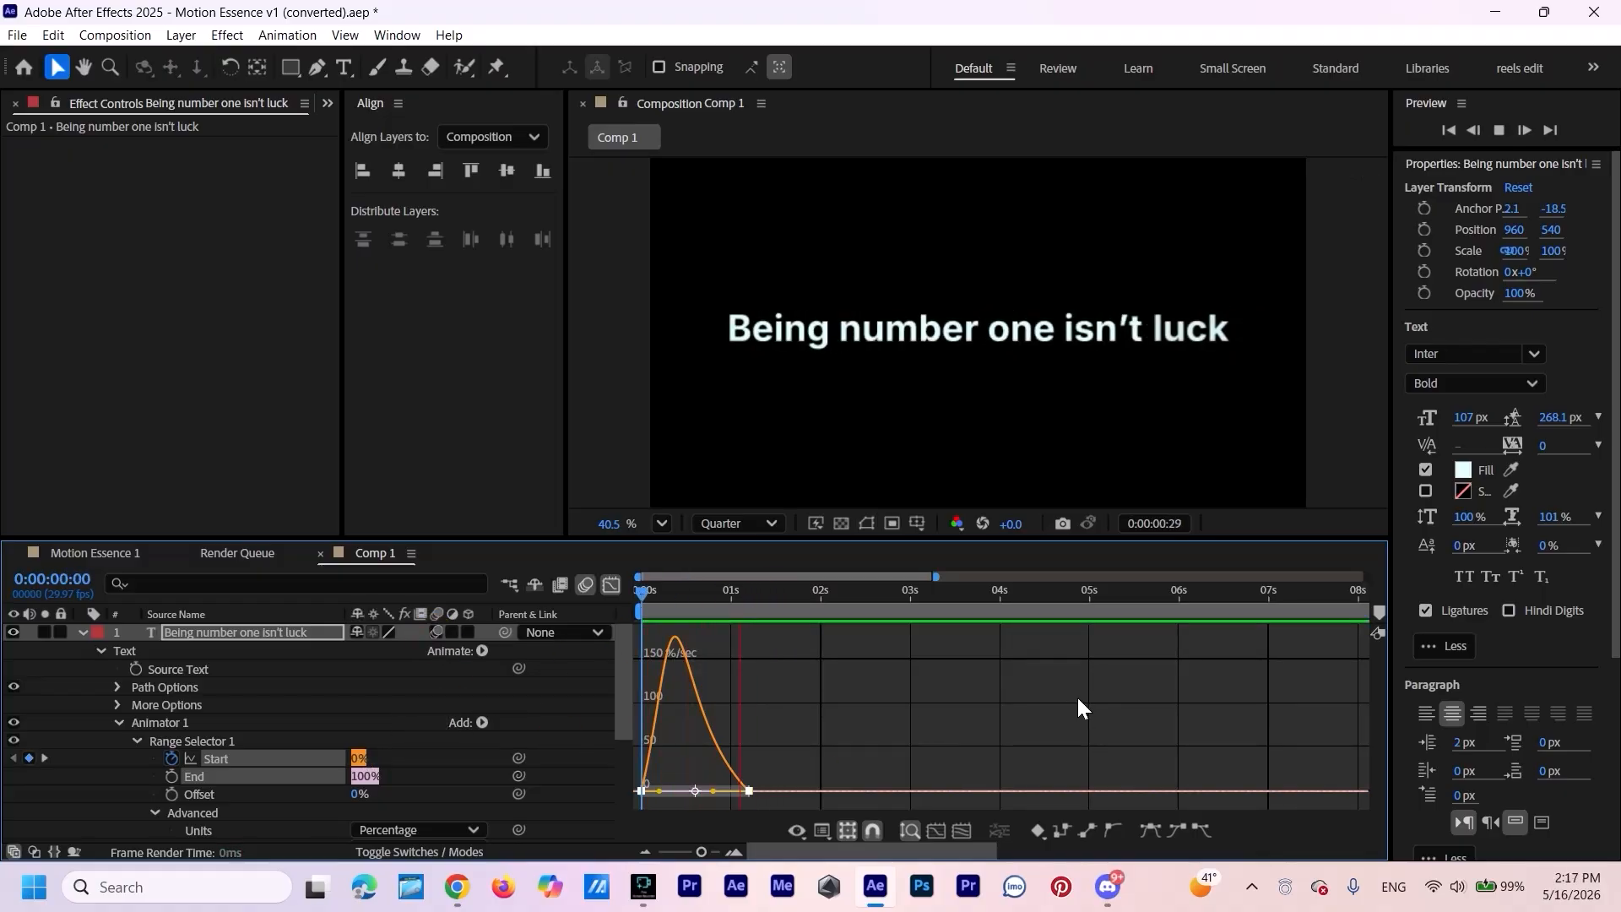
{"action": "key", "text": "space"}
{"action": "key", "text": "space"}
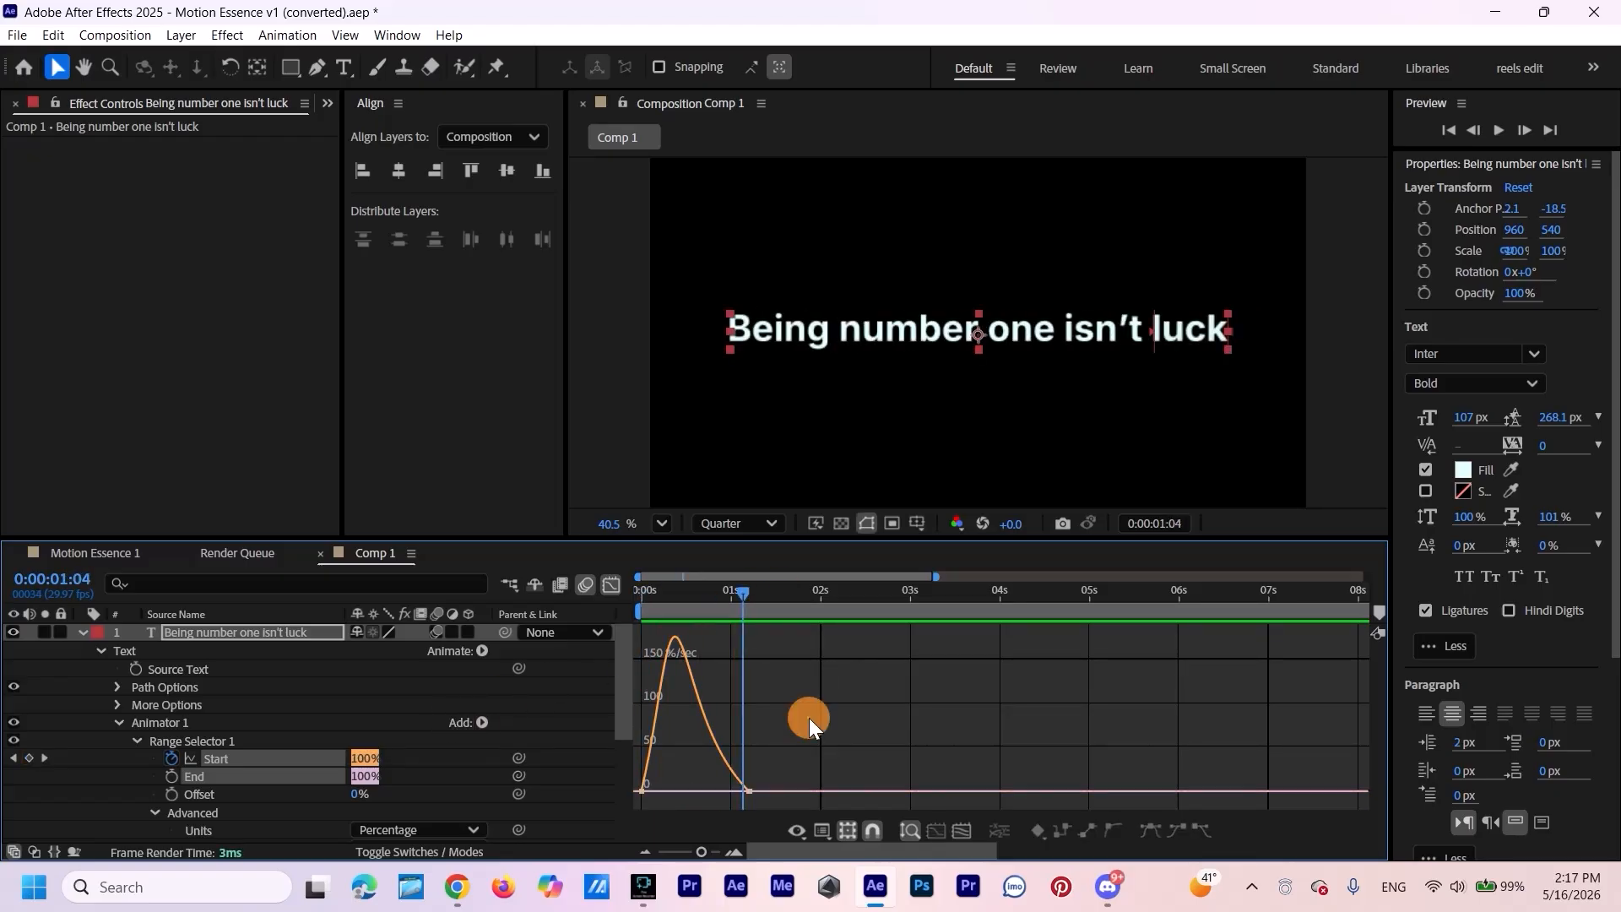
Move the ending Start keyframe to about 2 seconds and preview the slowed slide-in from the first frame.
{"action": "left_click", "coordinate": [612, 586]}
{"action": "left_click_drag", "start_coordinate": [748, 757], "coordinate": [817, 758]}
{"action": "left_click", "coordinate": [470, 706]}
{"action": "key", "text": "space"}
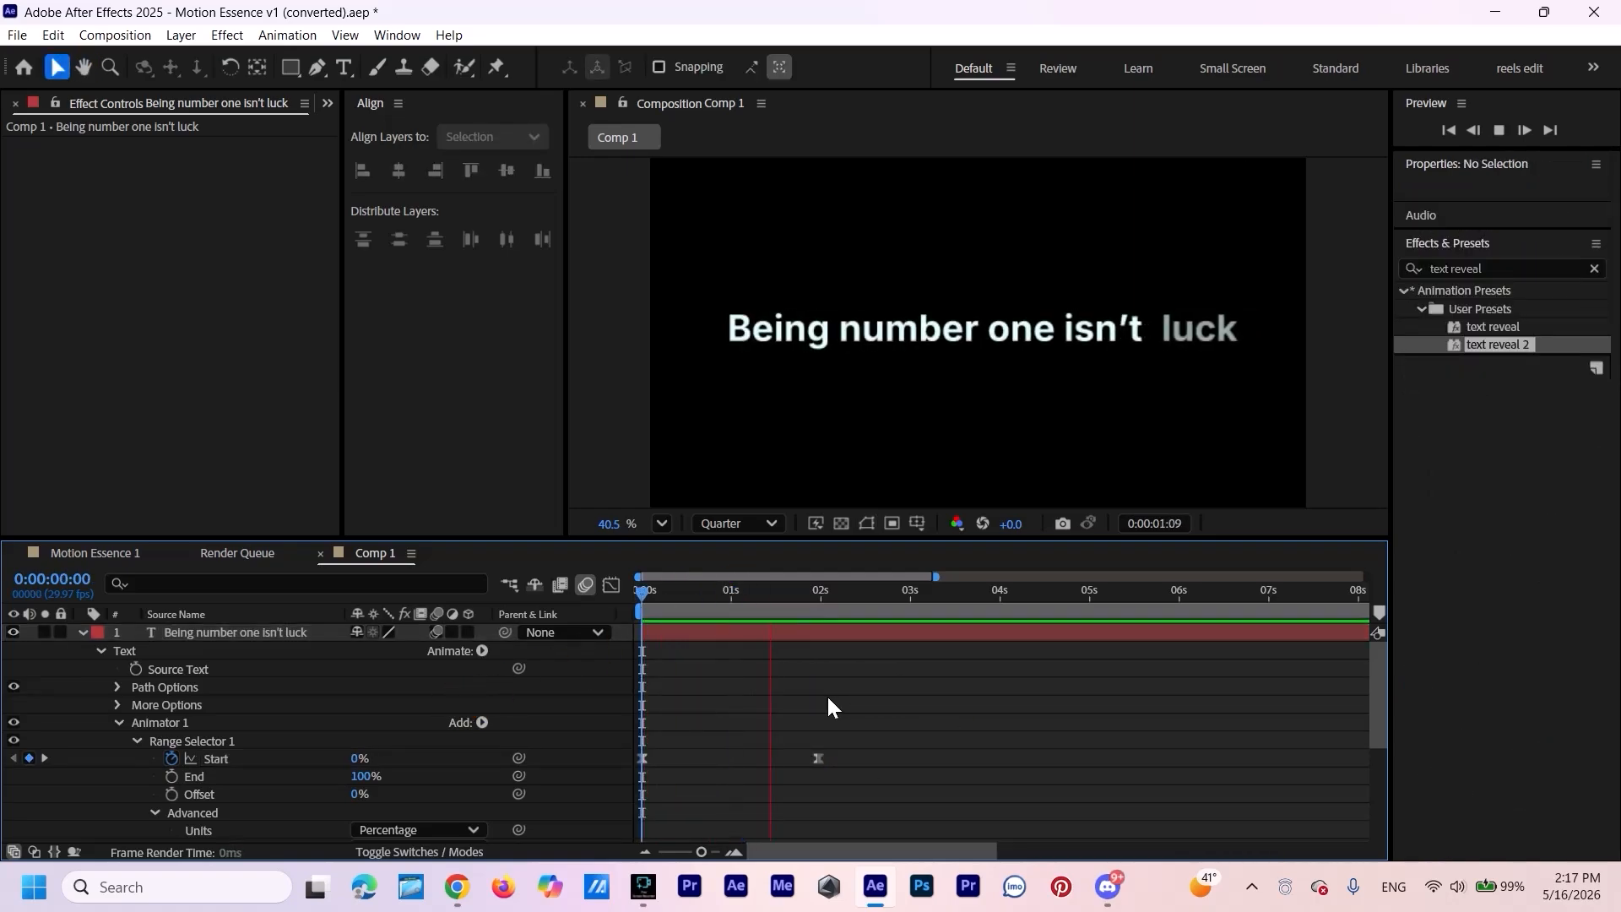
{"action": "key", "text": "space"}
{"action": "left_click_drag", "start_coordinate": [839, 594], "coordinate": [398, 735]}
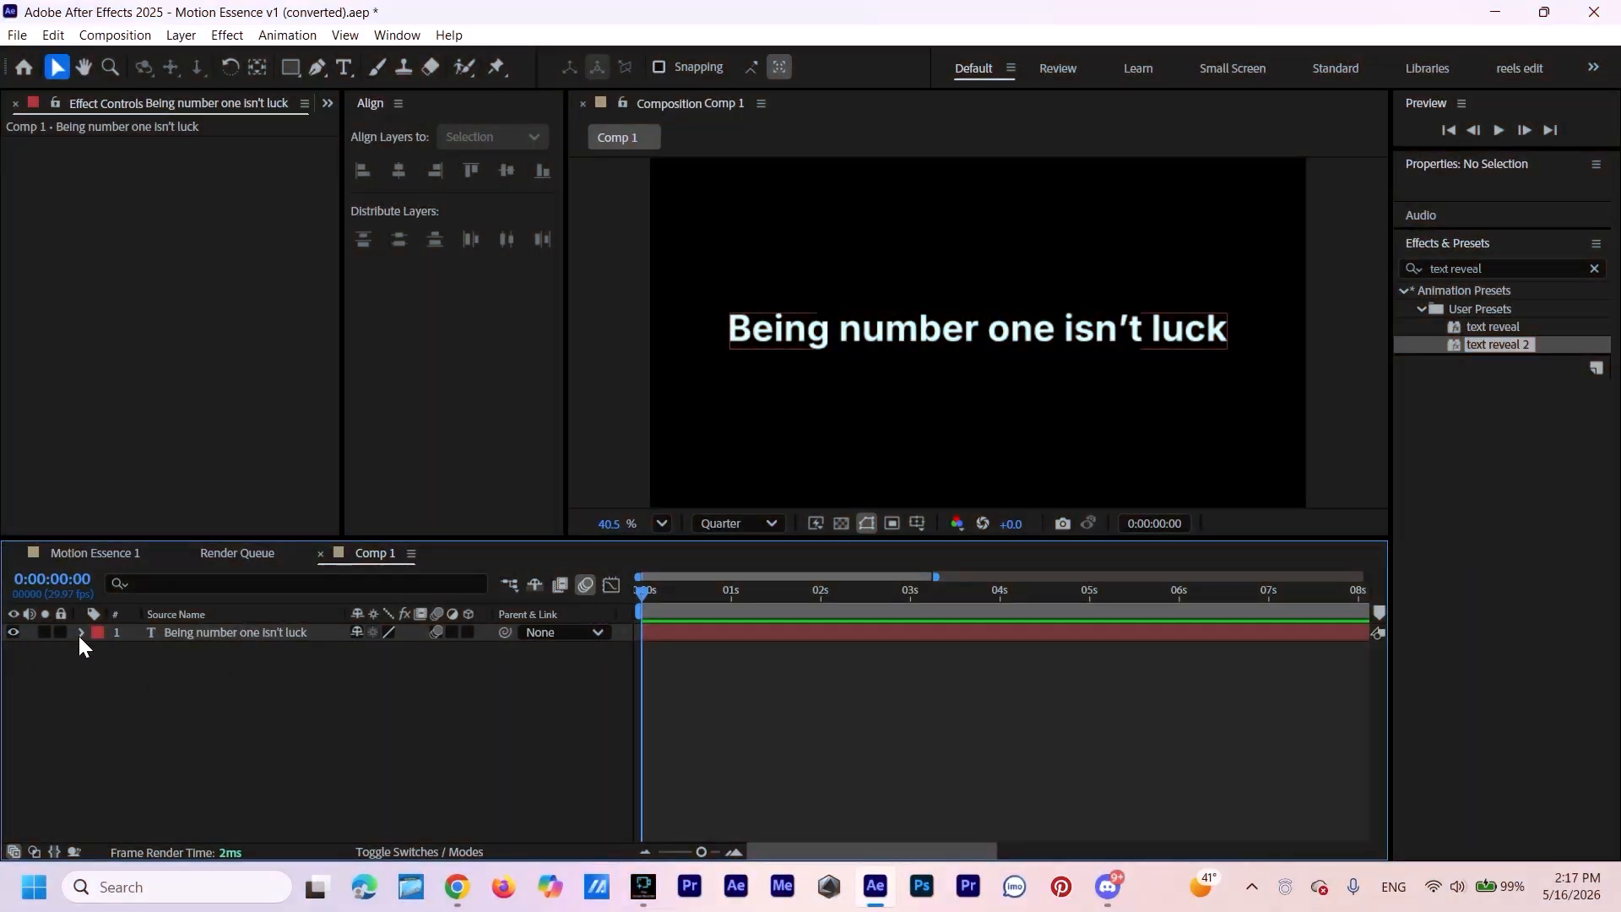
Add a text animator with Position and Scale properties to the text layer without animators.
{"action": "left_click", "coordinate": [79, 634]}
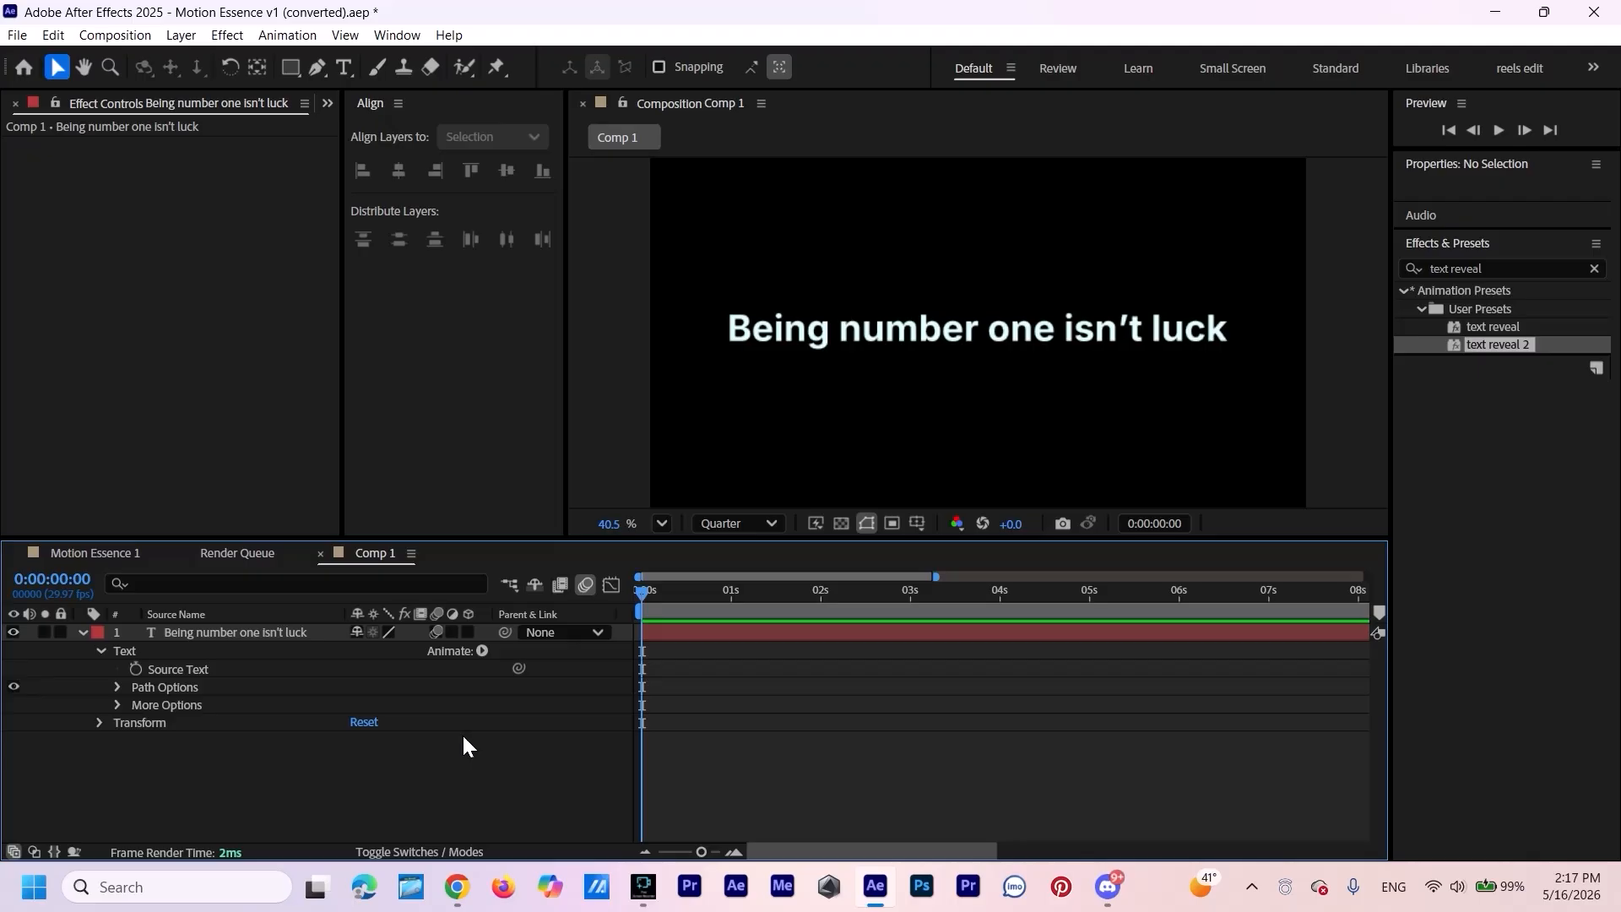
{"action": "left_click", "coordinate": [482, 651]}
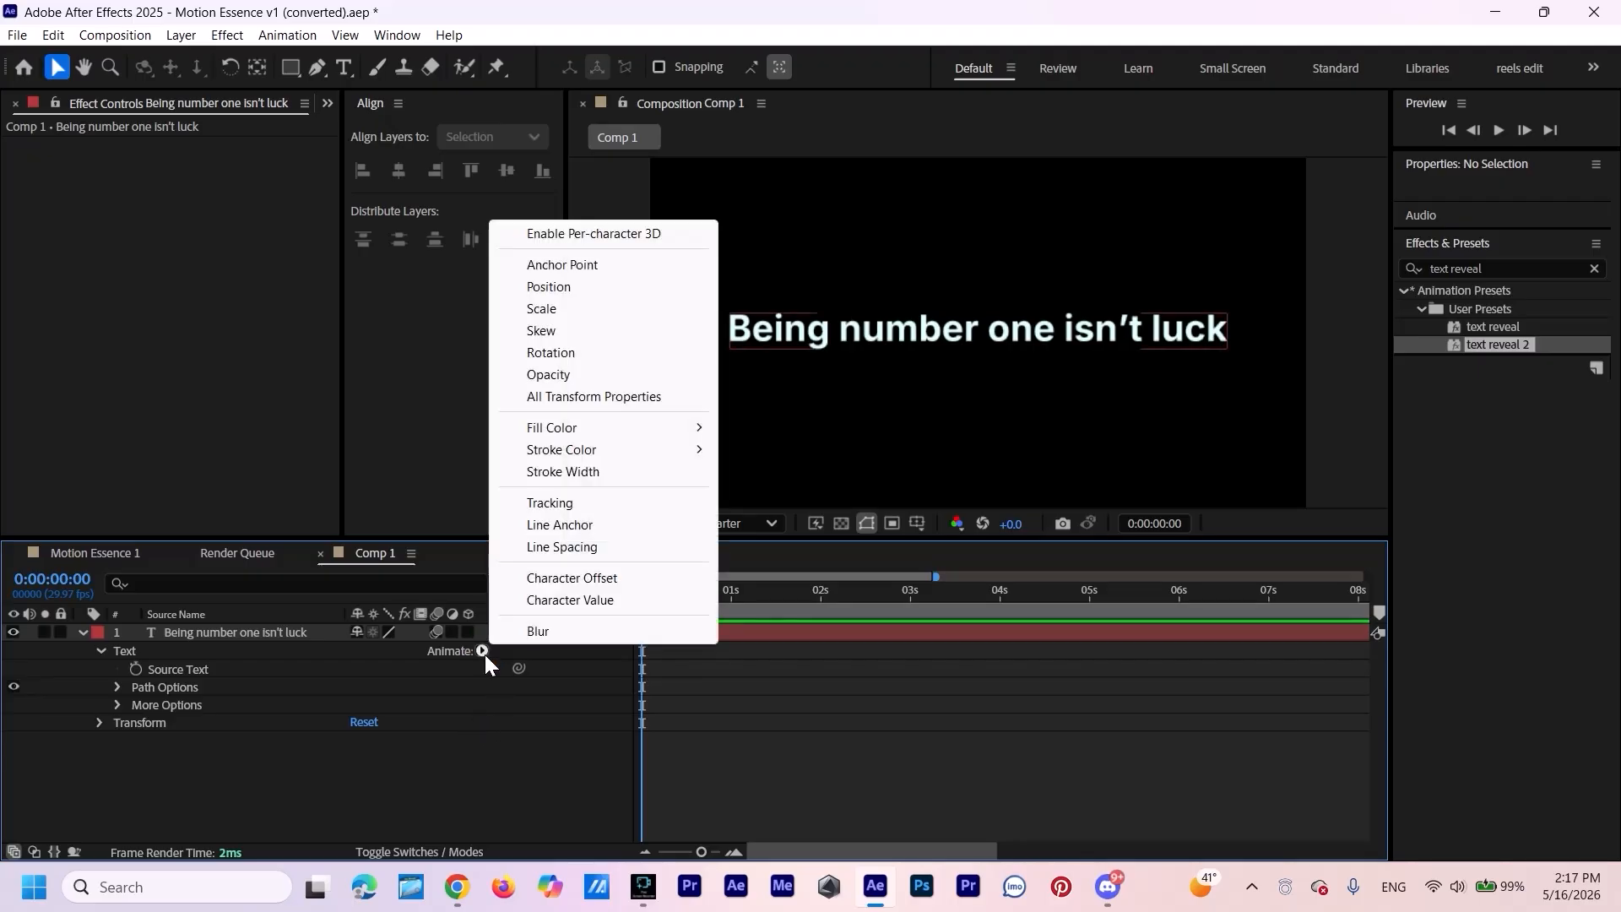
{"action": "left_click", "coordinate": [548, 287]}
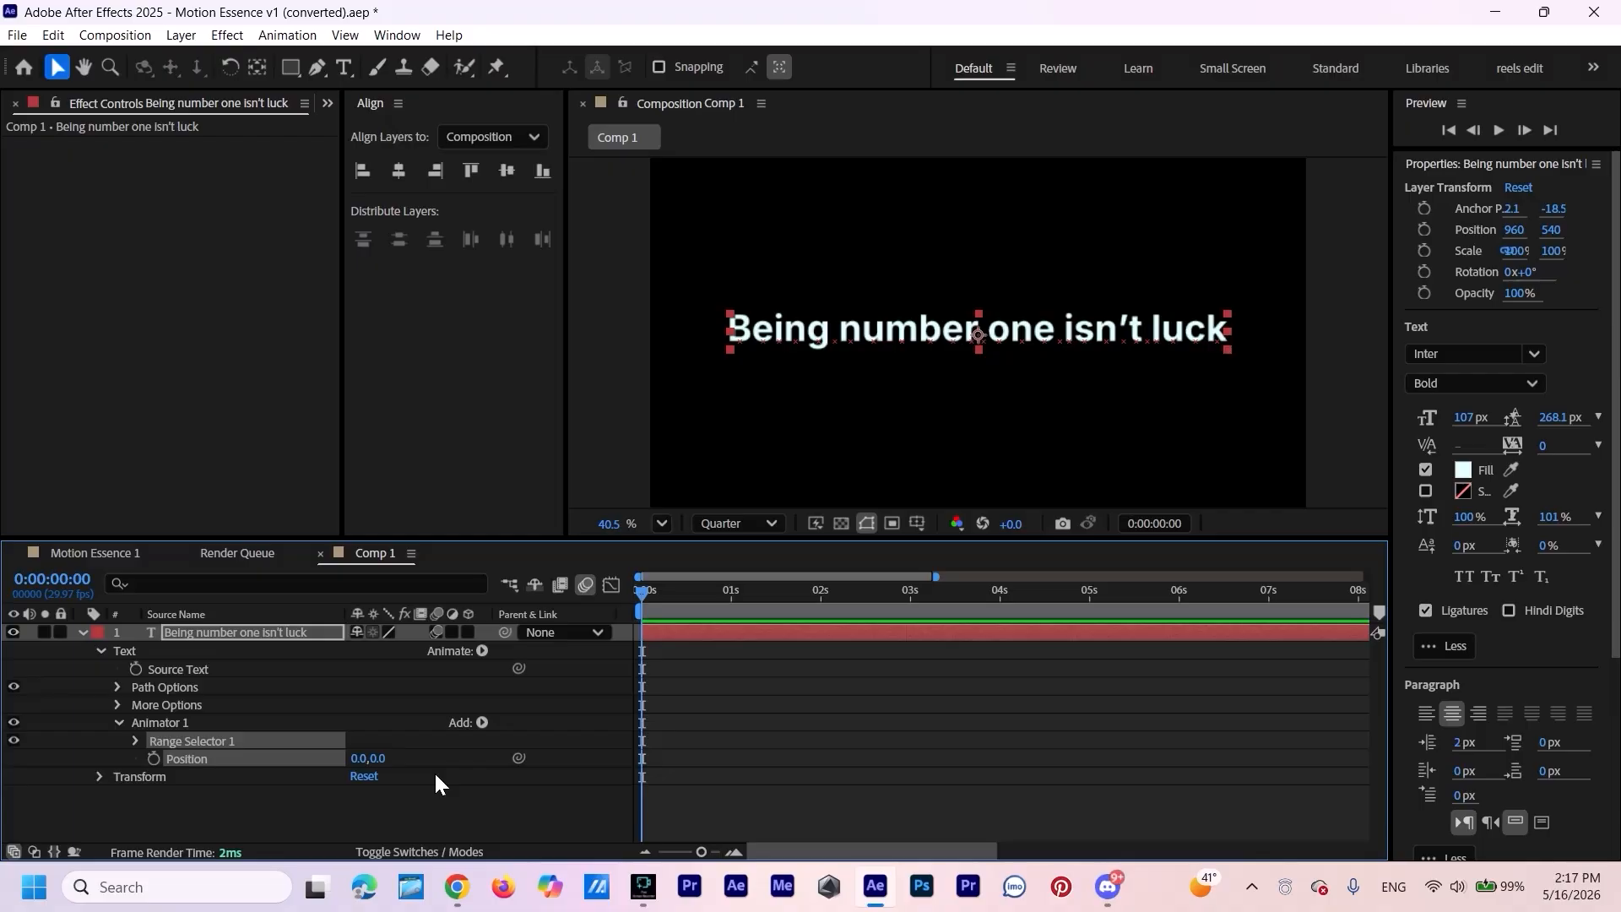
{"action": "left_click", "coordinate": [482, 724]}
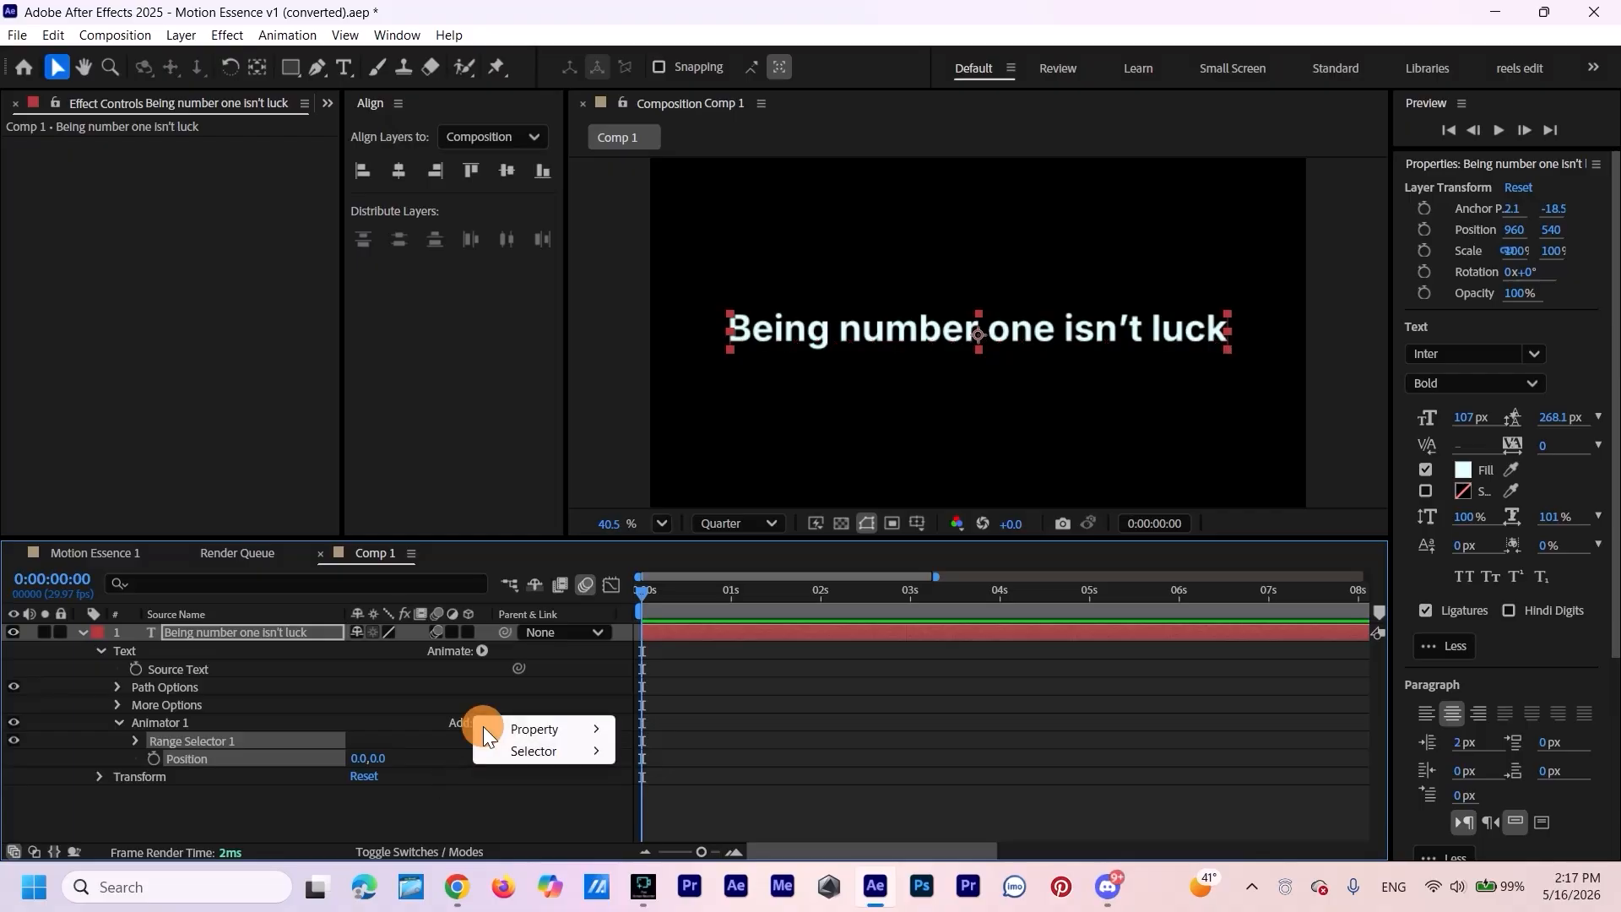
{"action": "mouse_move", "coordinate": [561, 727]}
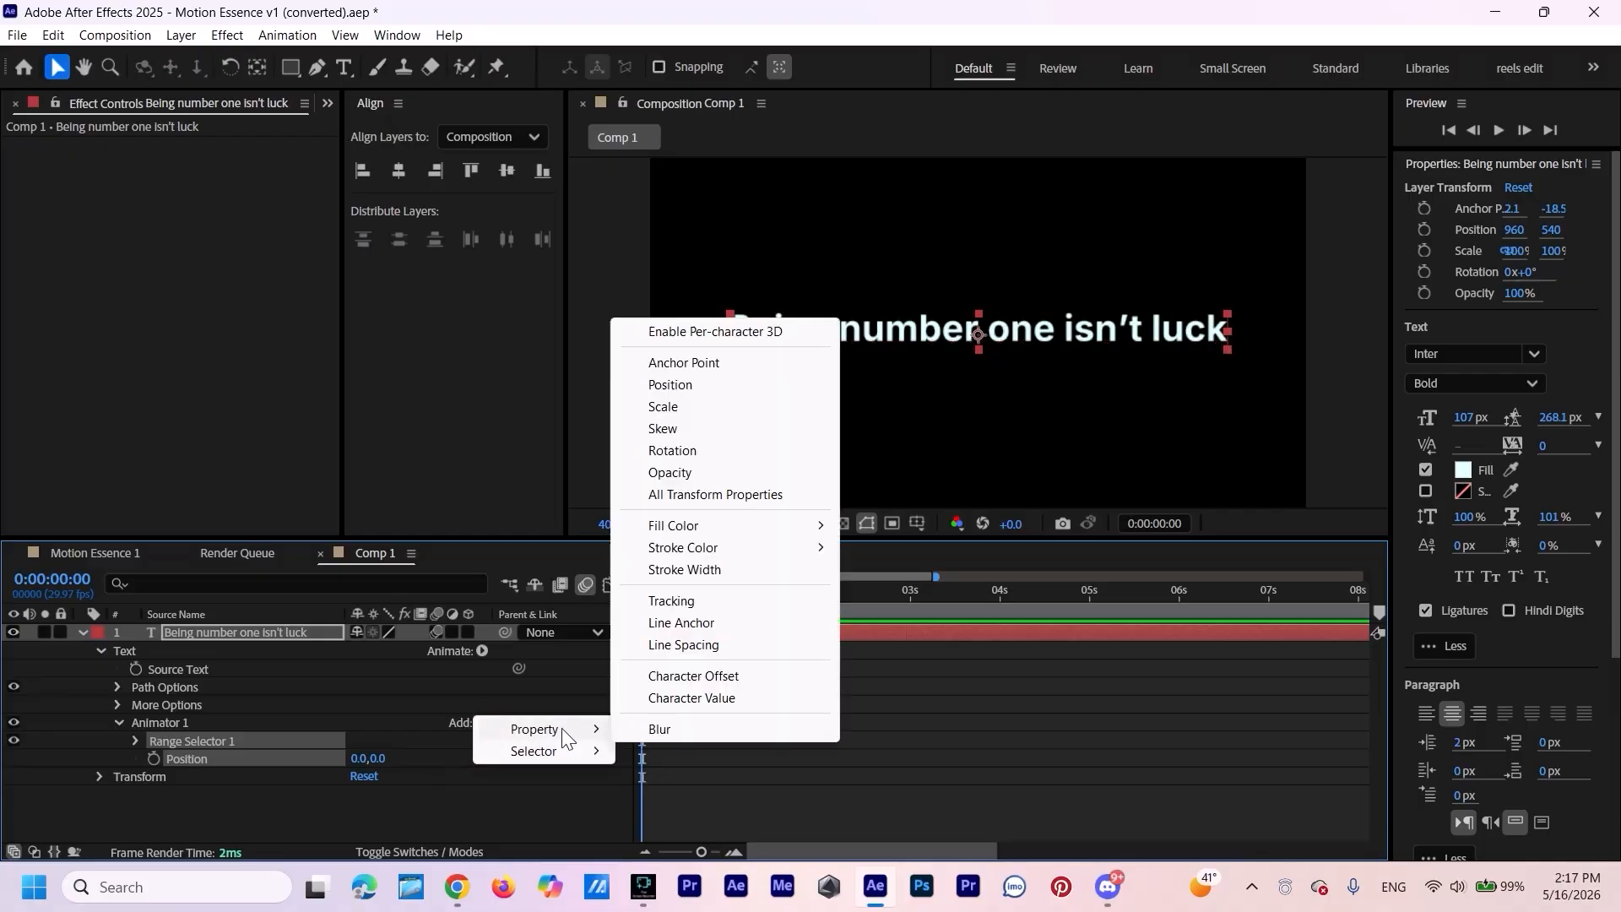
{"action": "left_click", "coordinate": [681, 407]}
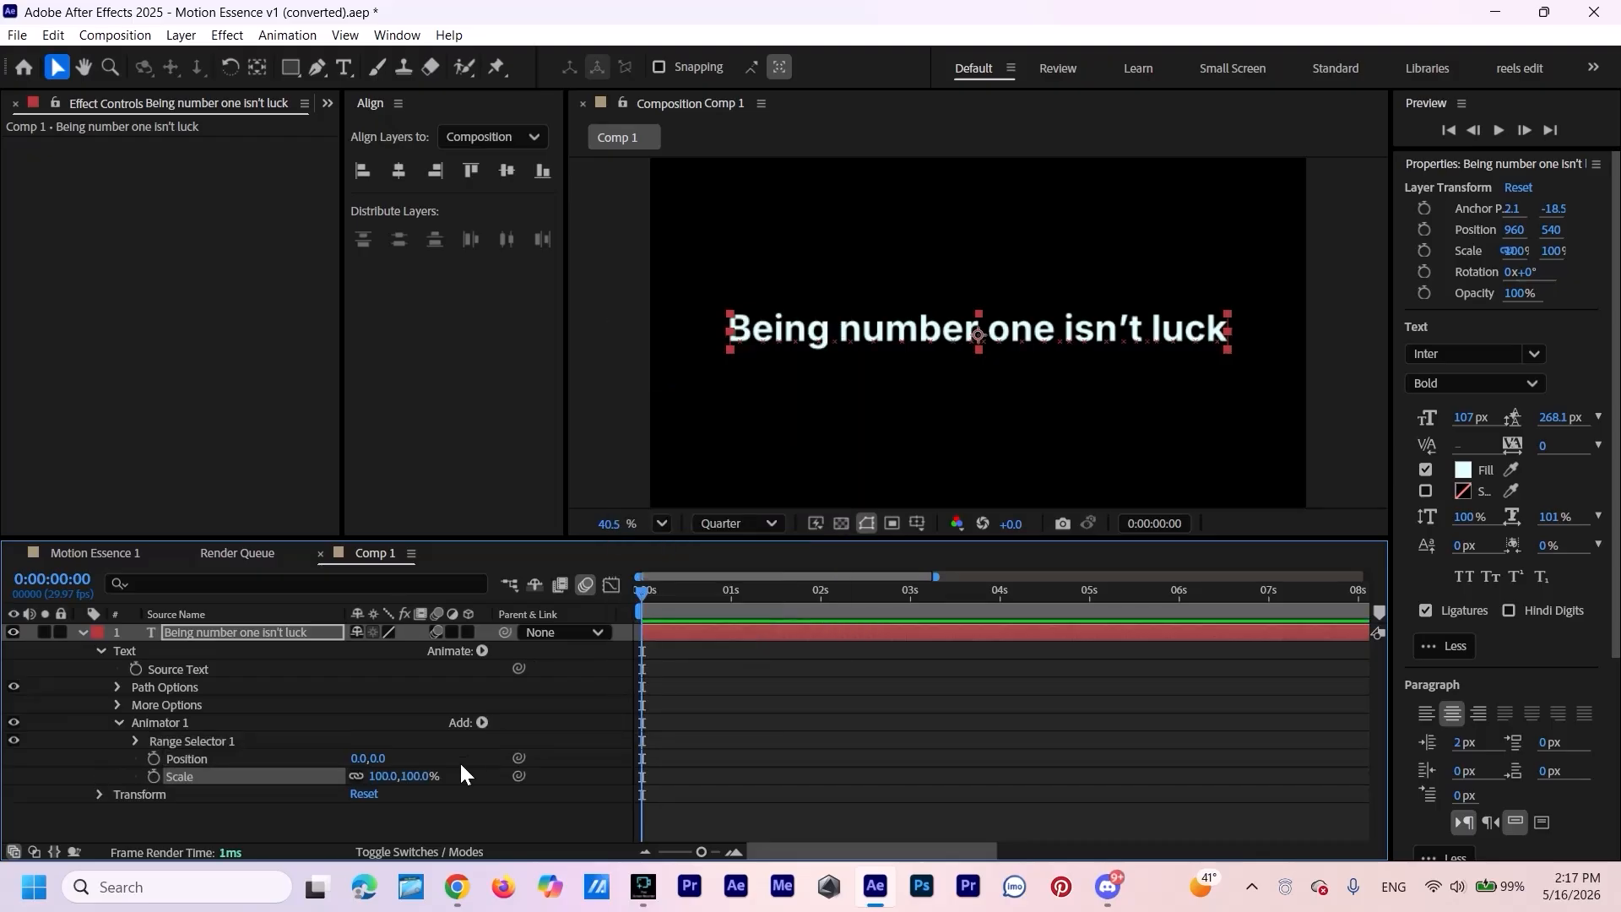
Add Opacity and Tracking properties to Animator 1.
{"action": "left_click", "coordinate": [481, 724]}
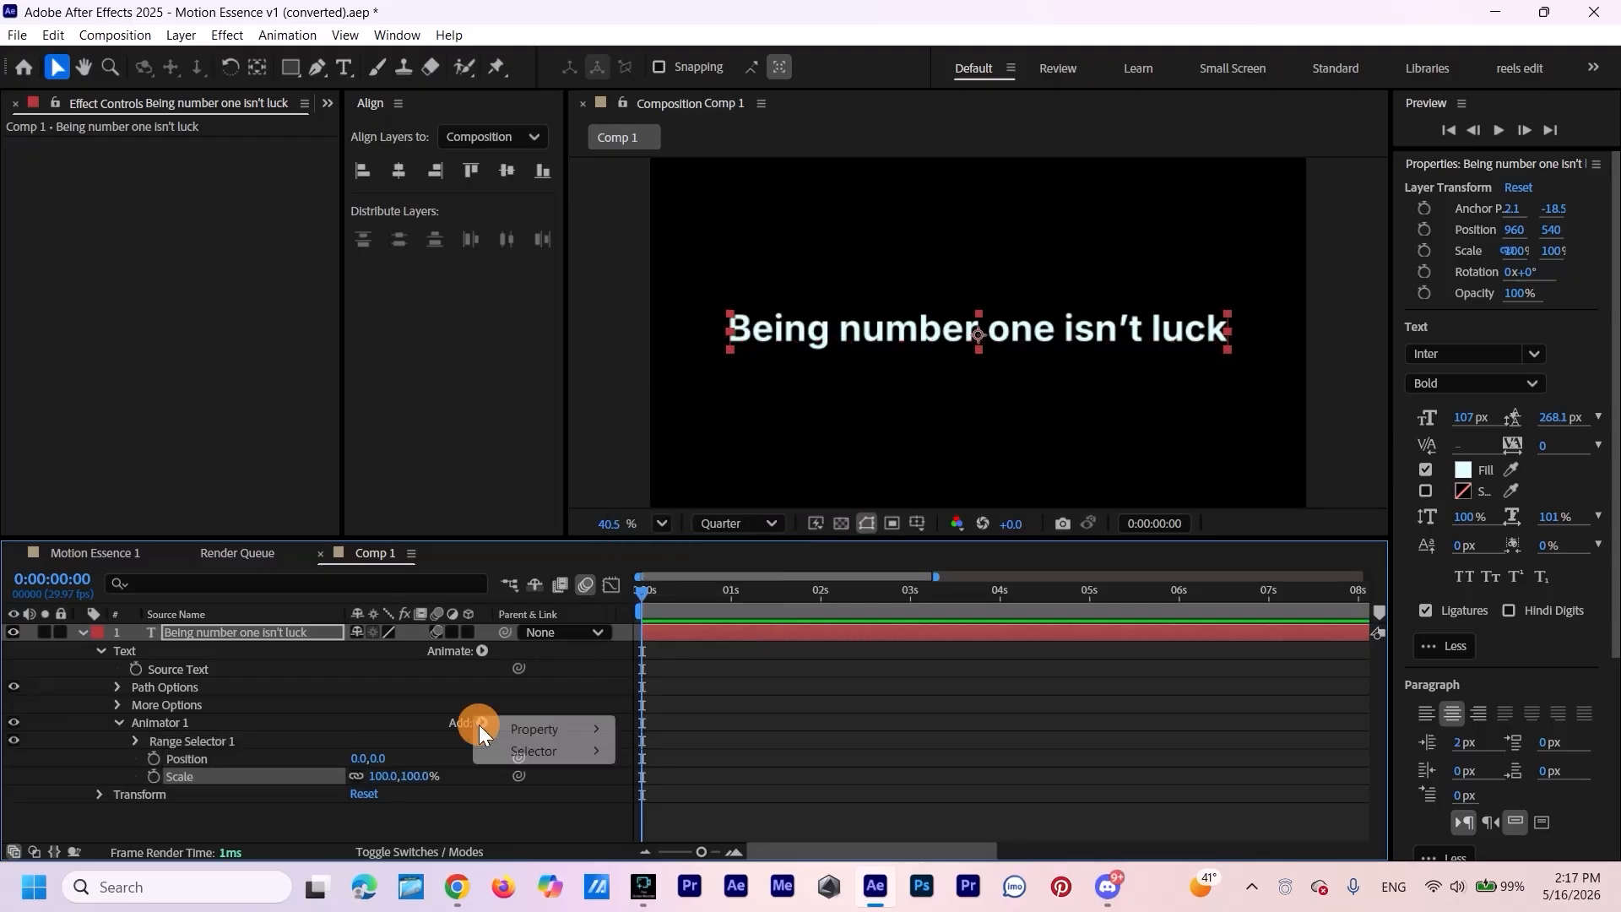
{"action": "mouse_move", "coordinate": [591, 732]}
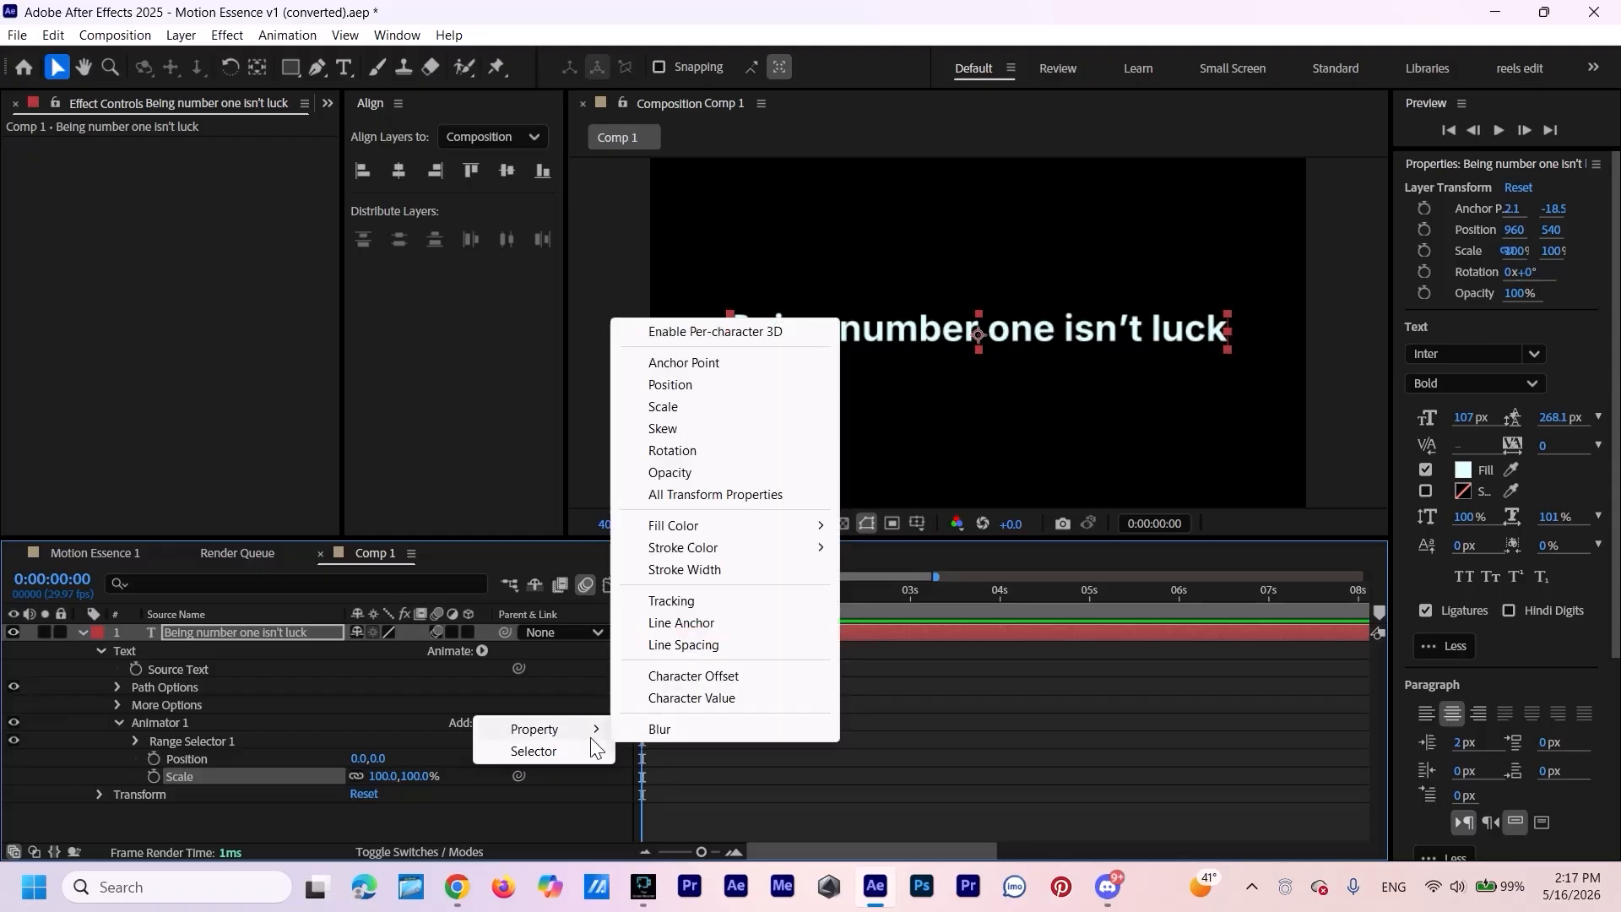
{"action": "mouse_move", "coordinate": [676, 530]}
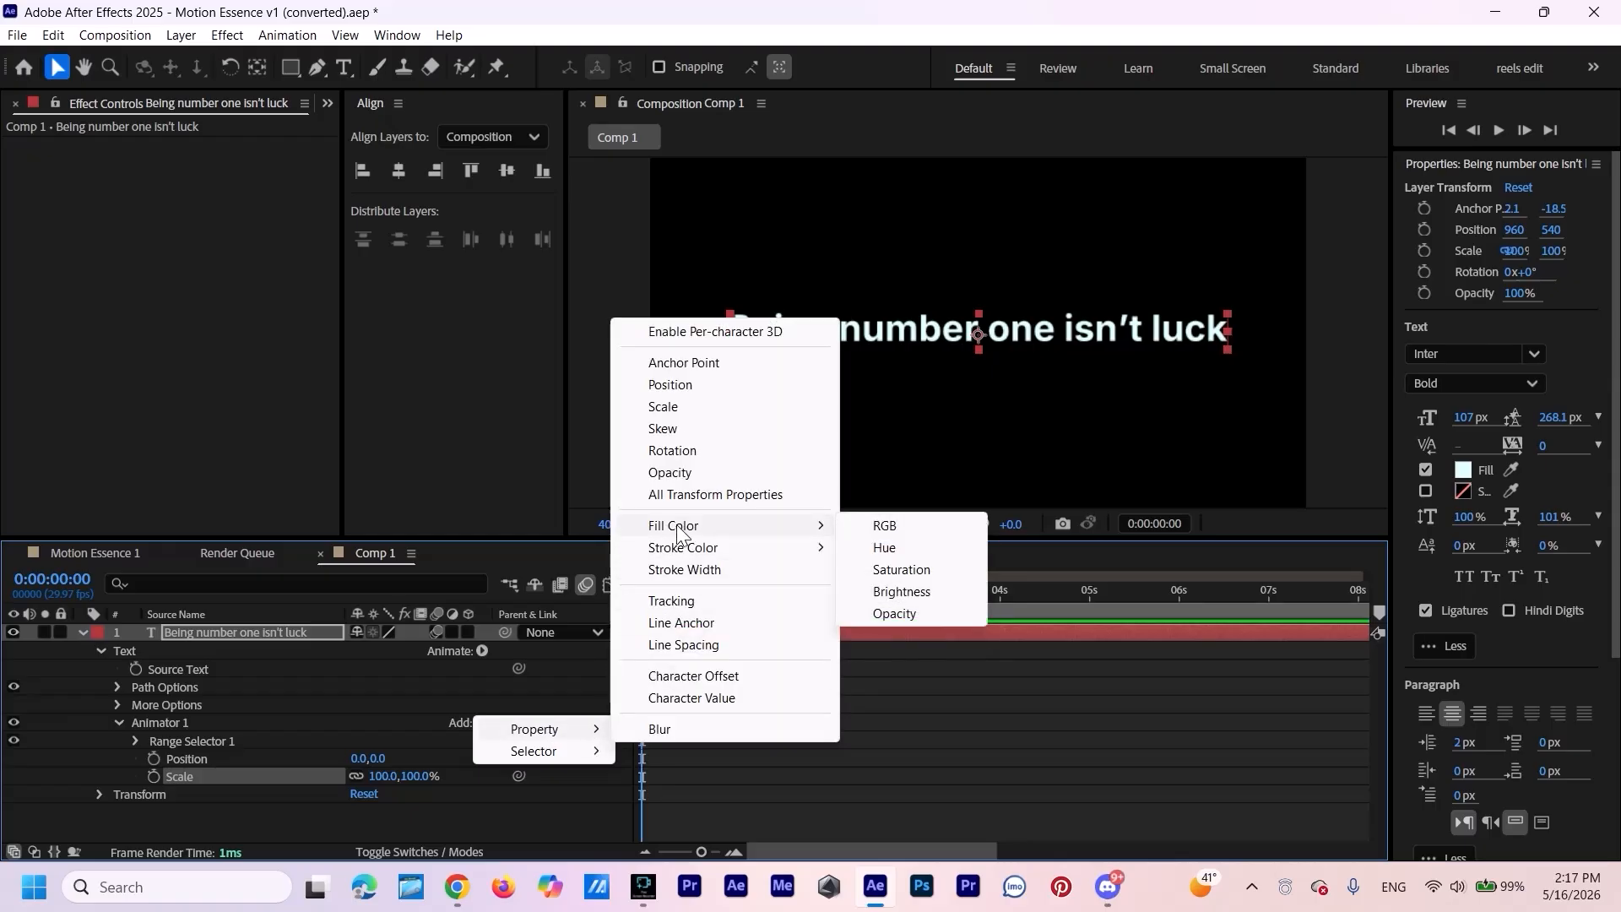
{"action": "left_click", "coordinate": [669, 473]}
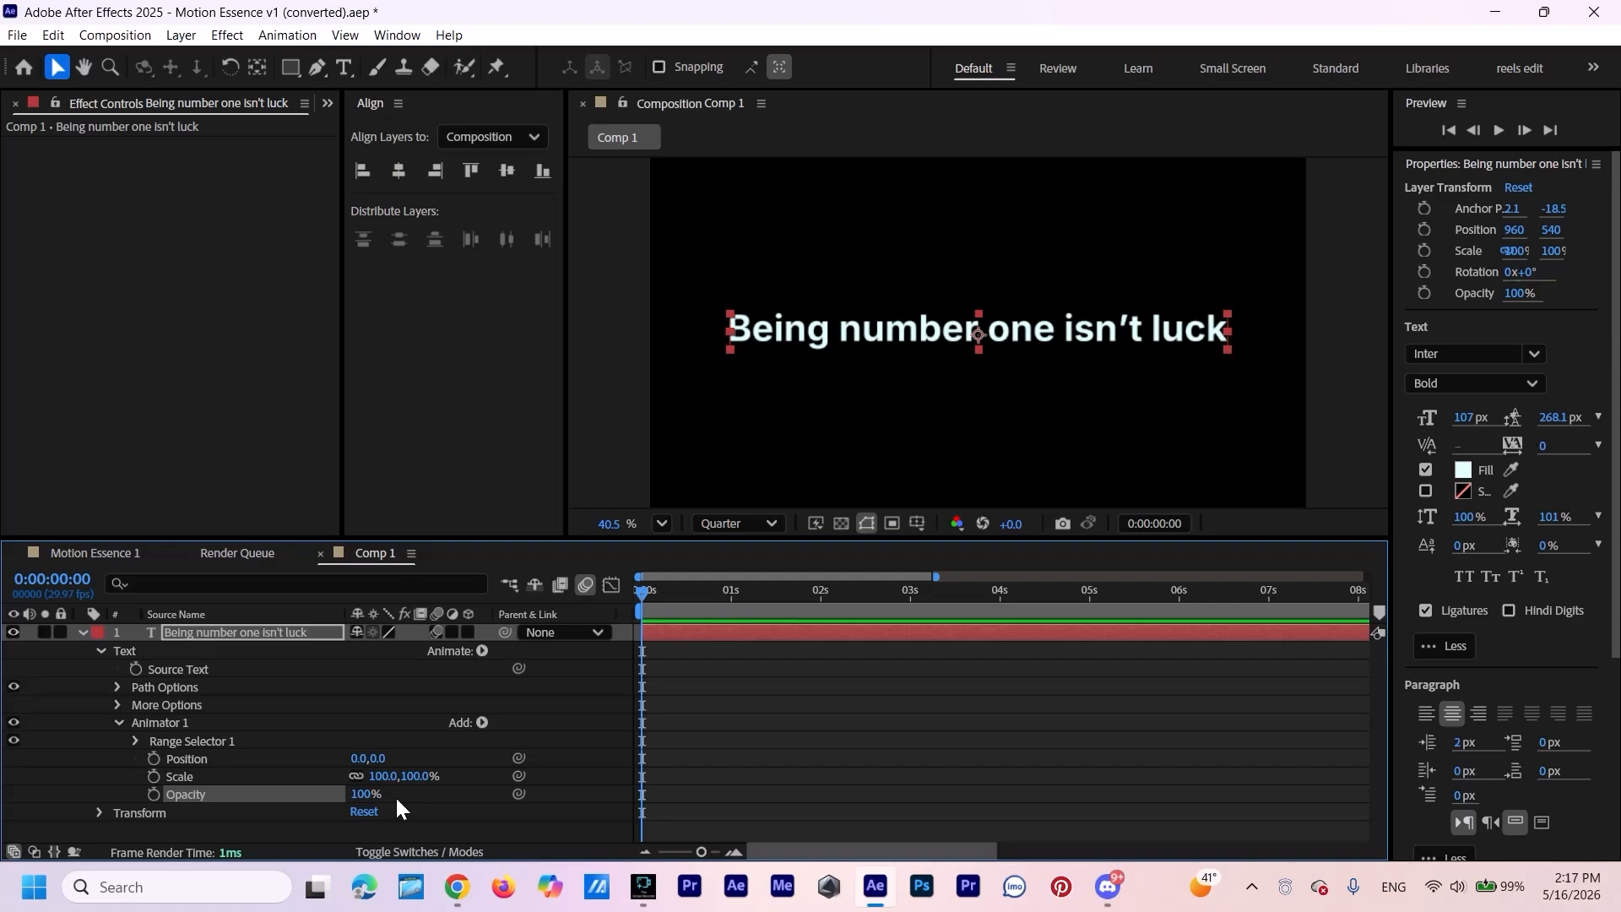
{"action": "left_click", "coordinate": [480, 724]}
{"action": "mouse_move", "coordinate": [540, 730]}
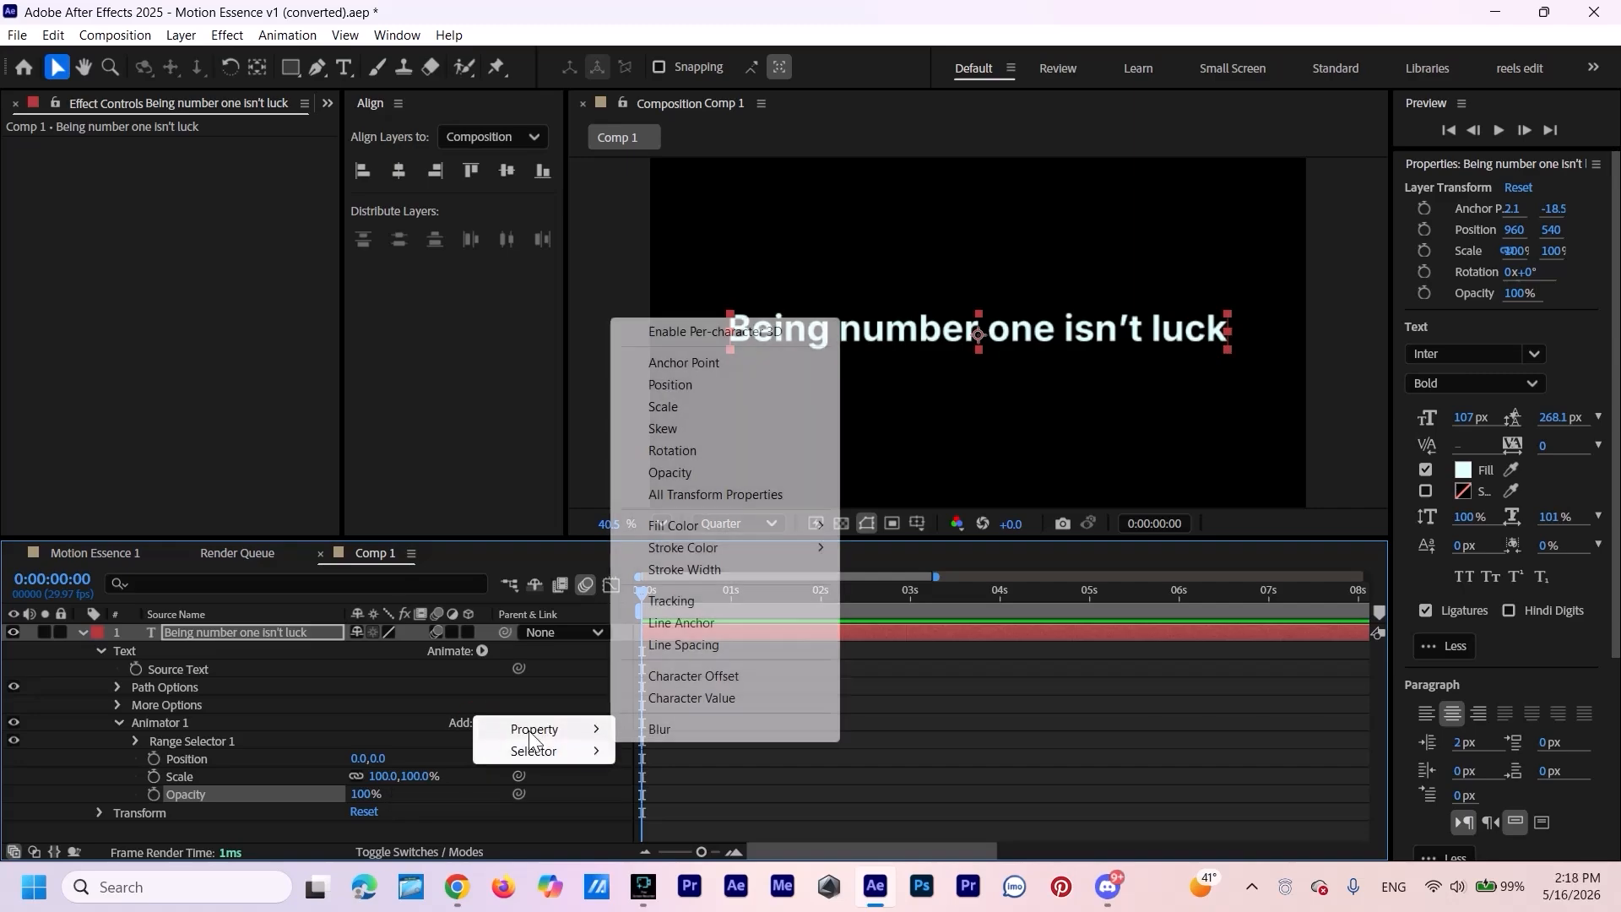
{"action": "left_click", "coordinate": [711, 603]}
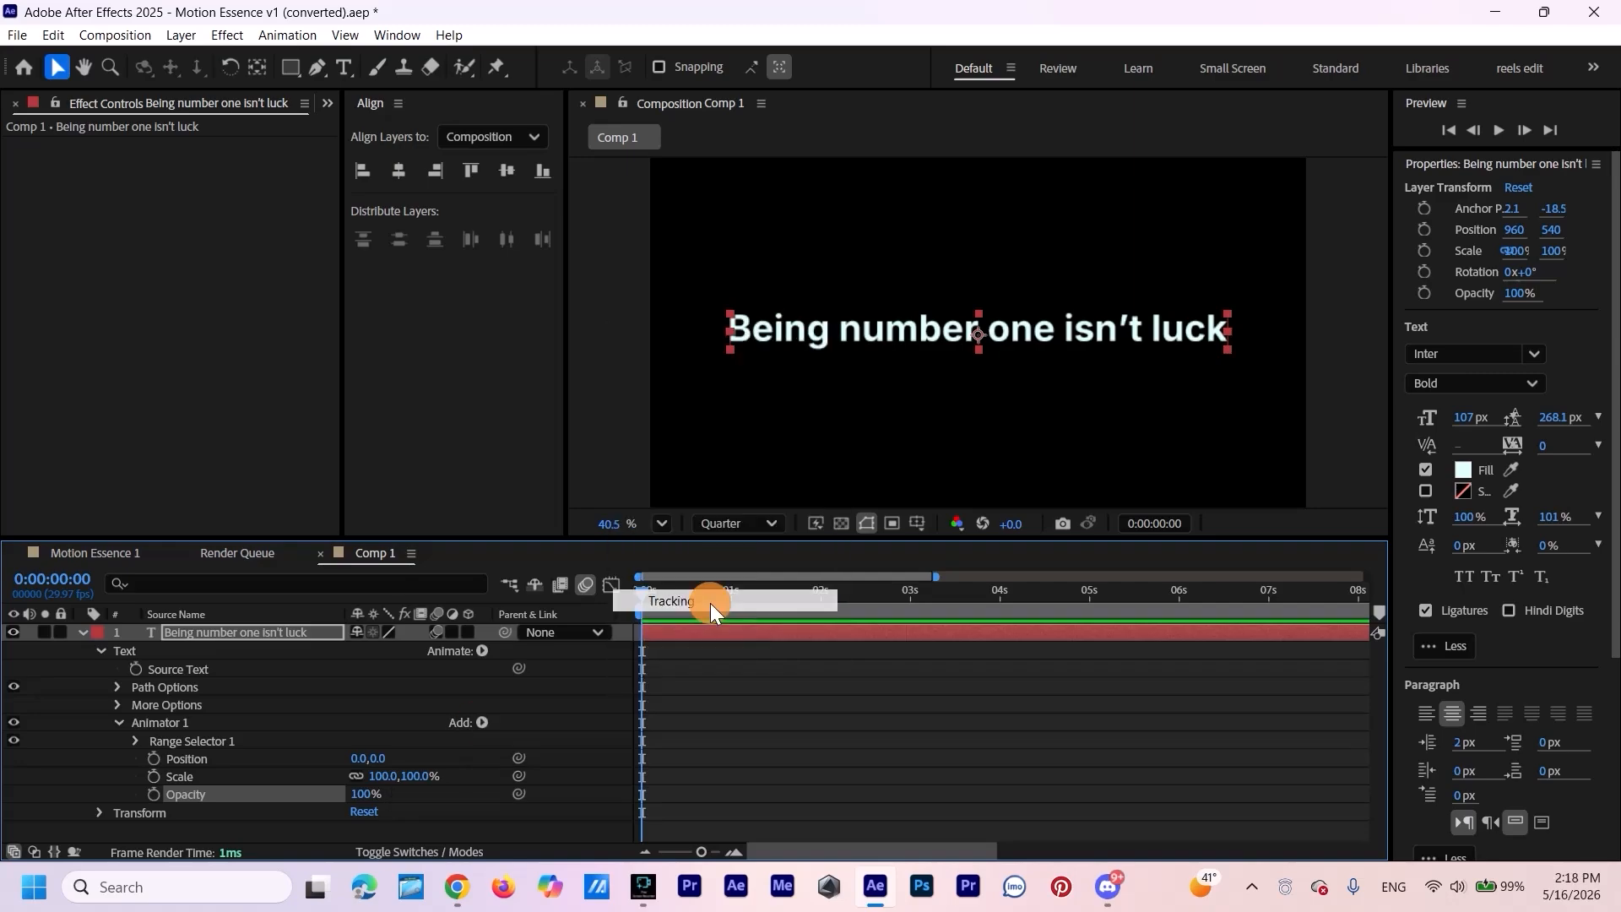
Set Animator 1's Tracking Amount to -52, Position to 0, 70, Scale to 20% and Opacity to 0%.
{"action": "scroll", "coordinate": [604, 786], "scroll_direction": "down", "scroll_amount": 1}
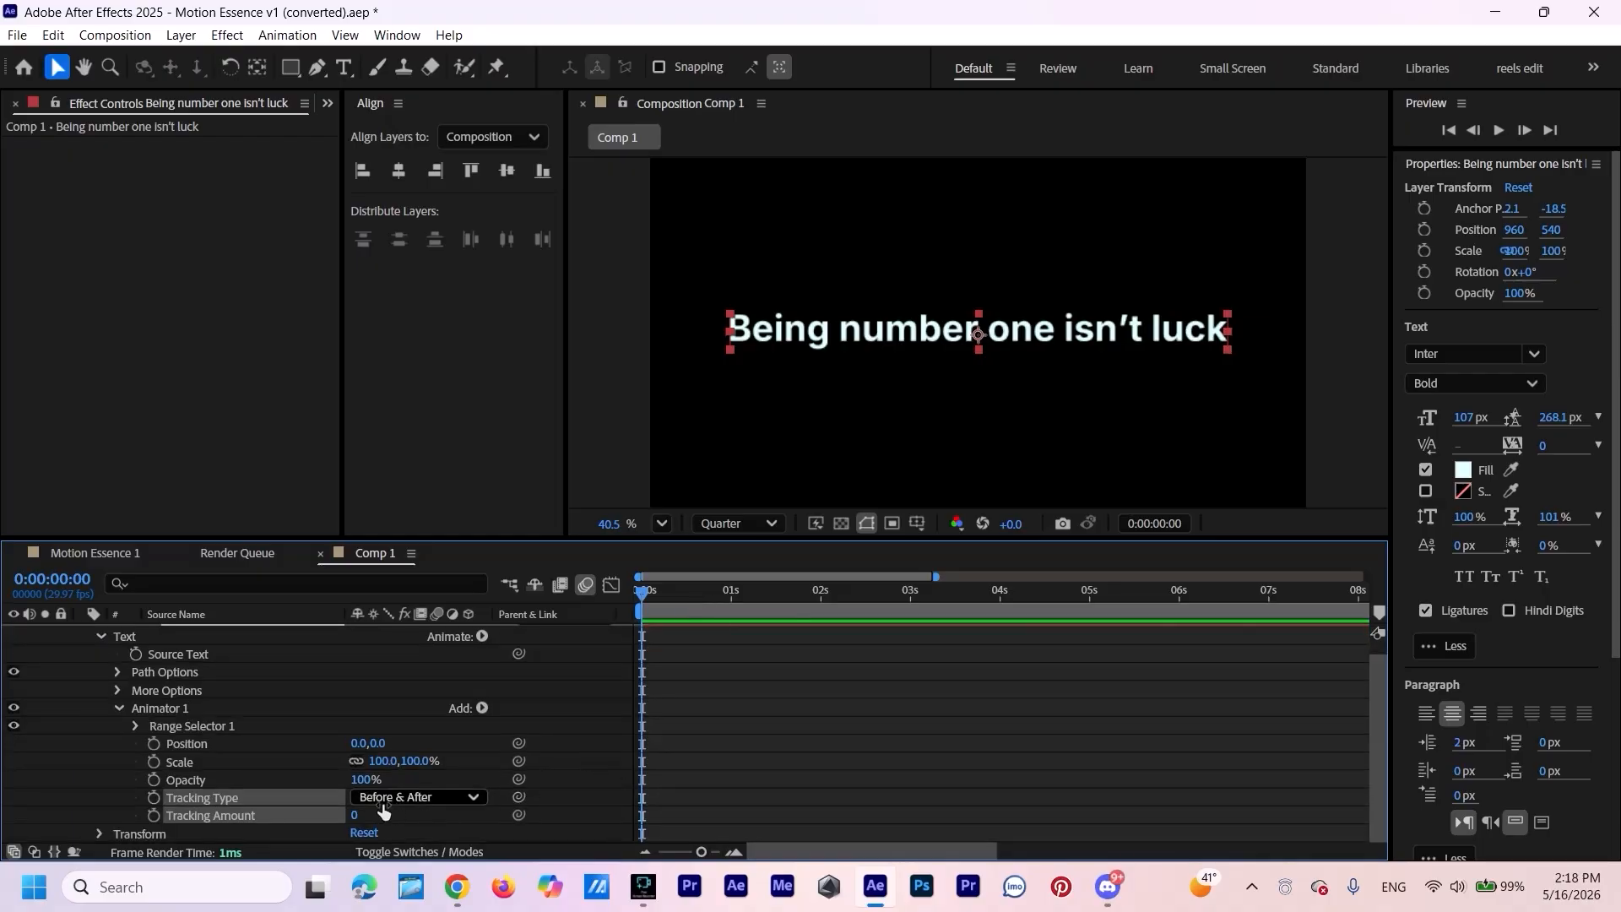
{"action": "left_click_drag", "start_coordinate": [354, 821], "coordinate": [307, 826]}
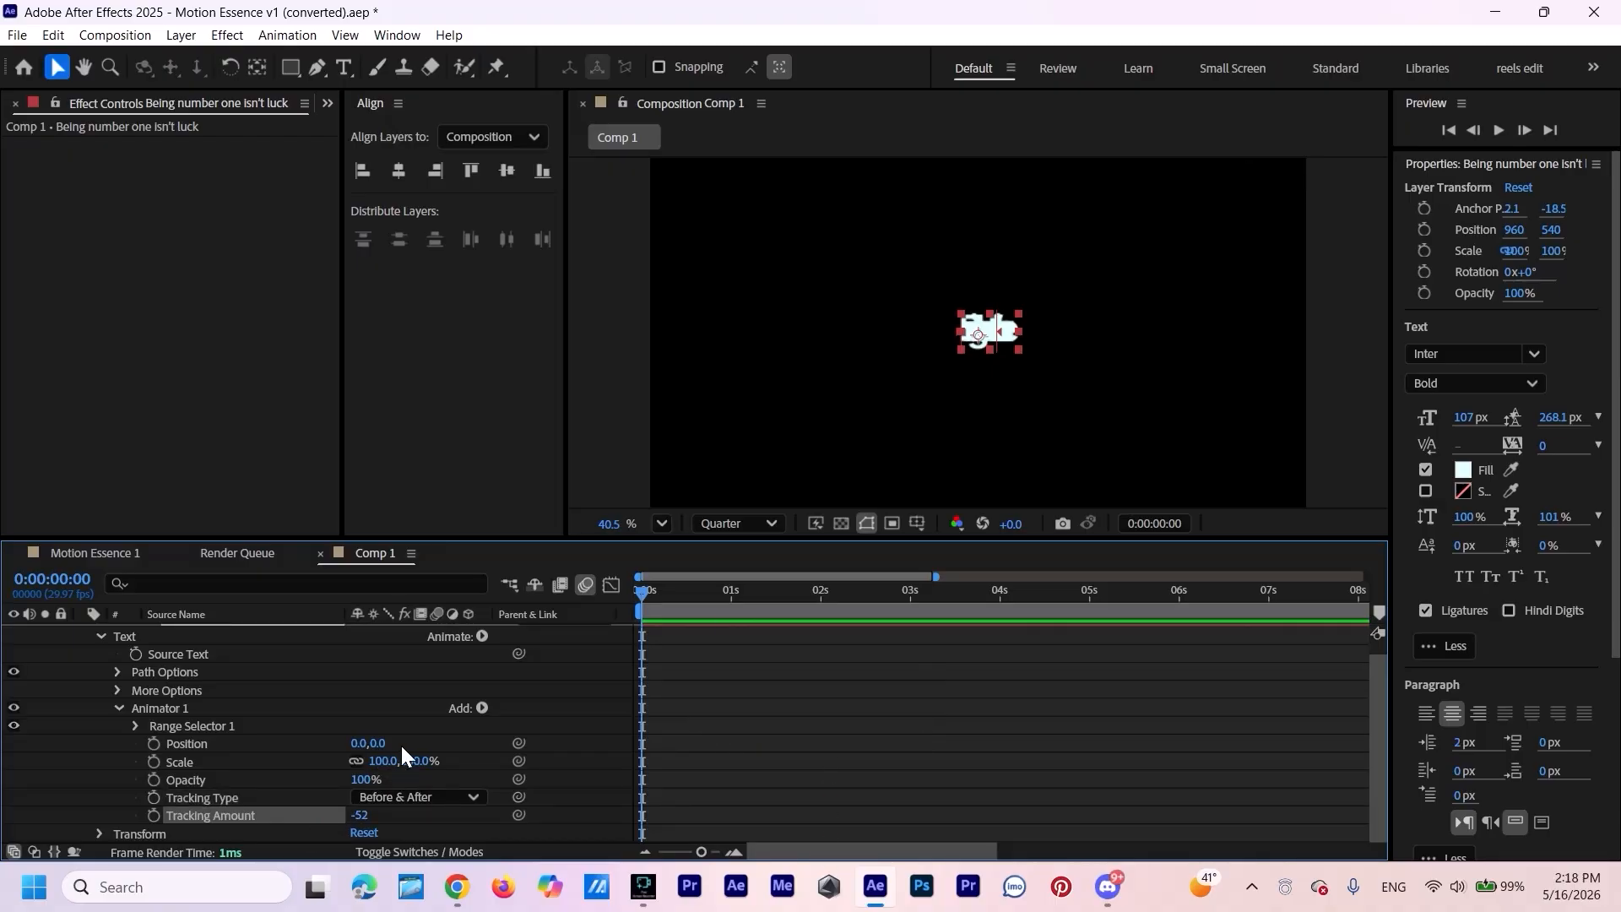
{"action": "left_click_drag", "start_coordinate": [377, 744], "coordinate": [459, 738]}
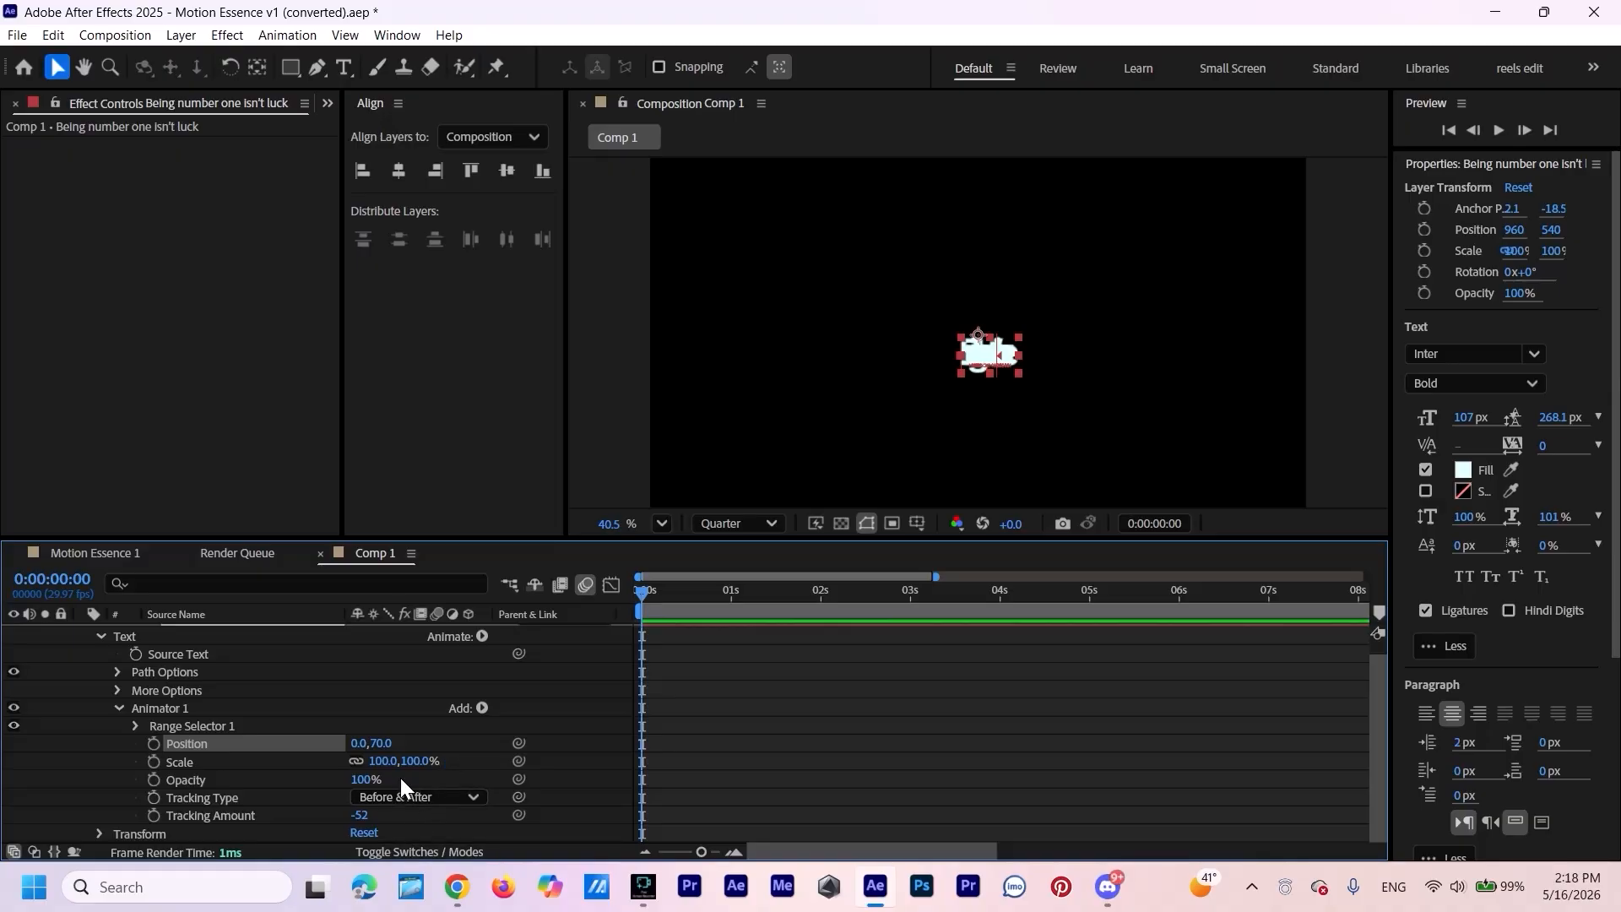
{"action": "left_click_drag", "start_coordinate": [382, 761], "coordinate": [325, 788]}
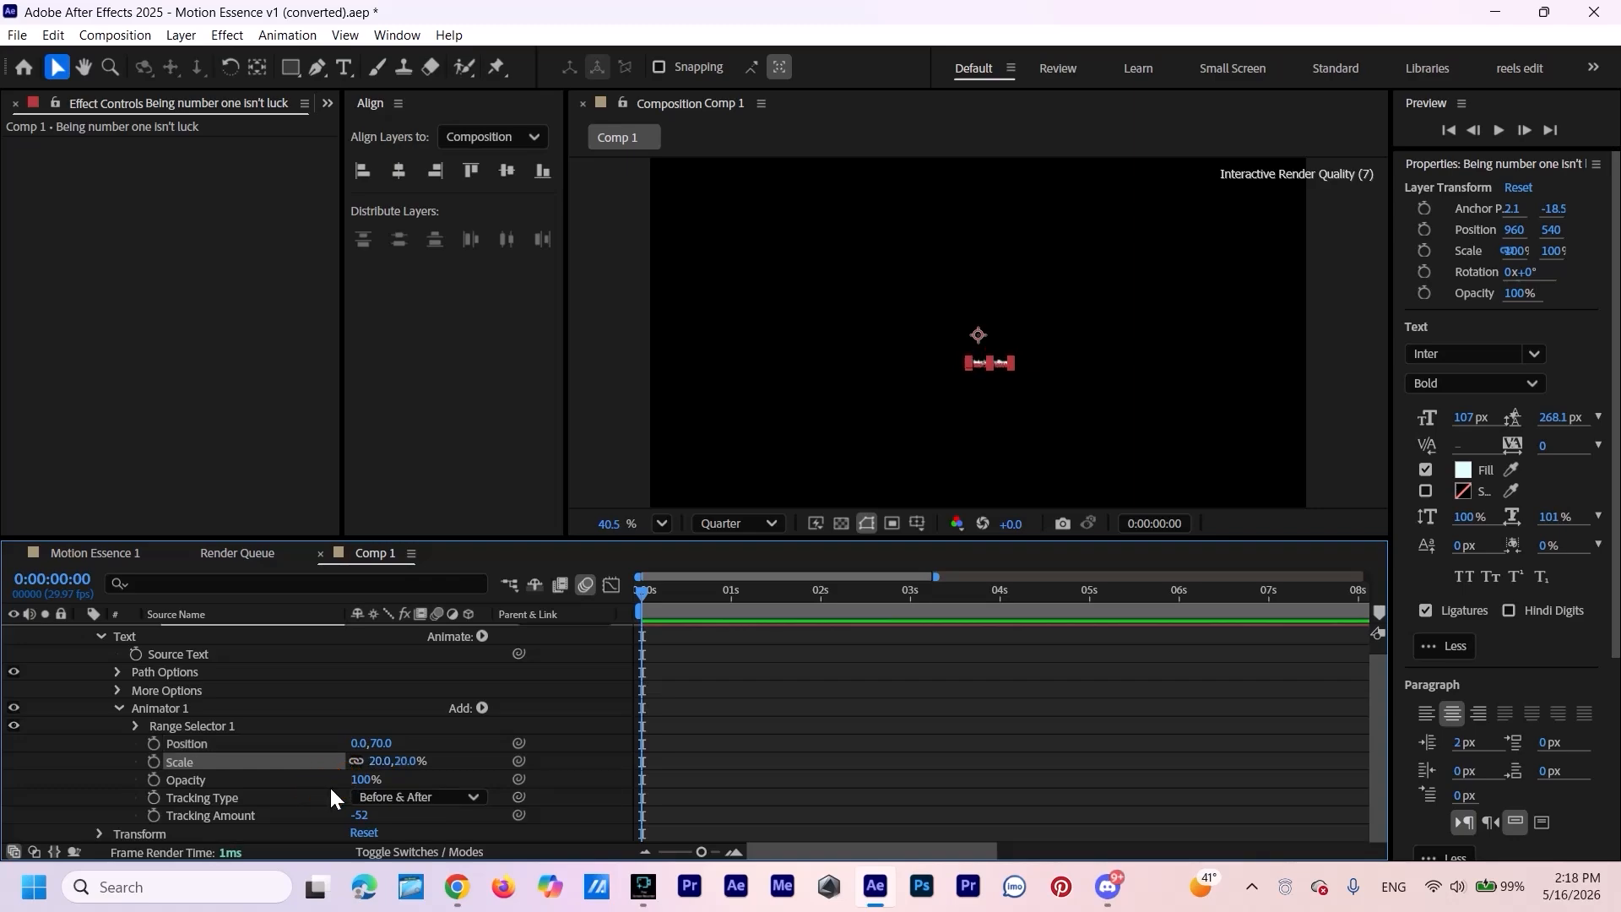
{"action": "left_click_drag", "start_coordinate": [361, 780], "coordinate": [225, 810]}
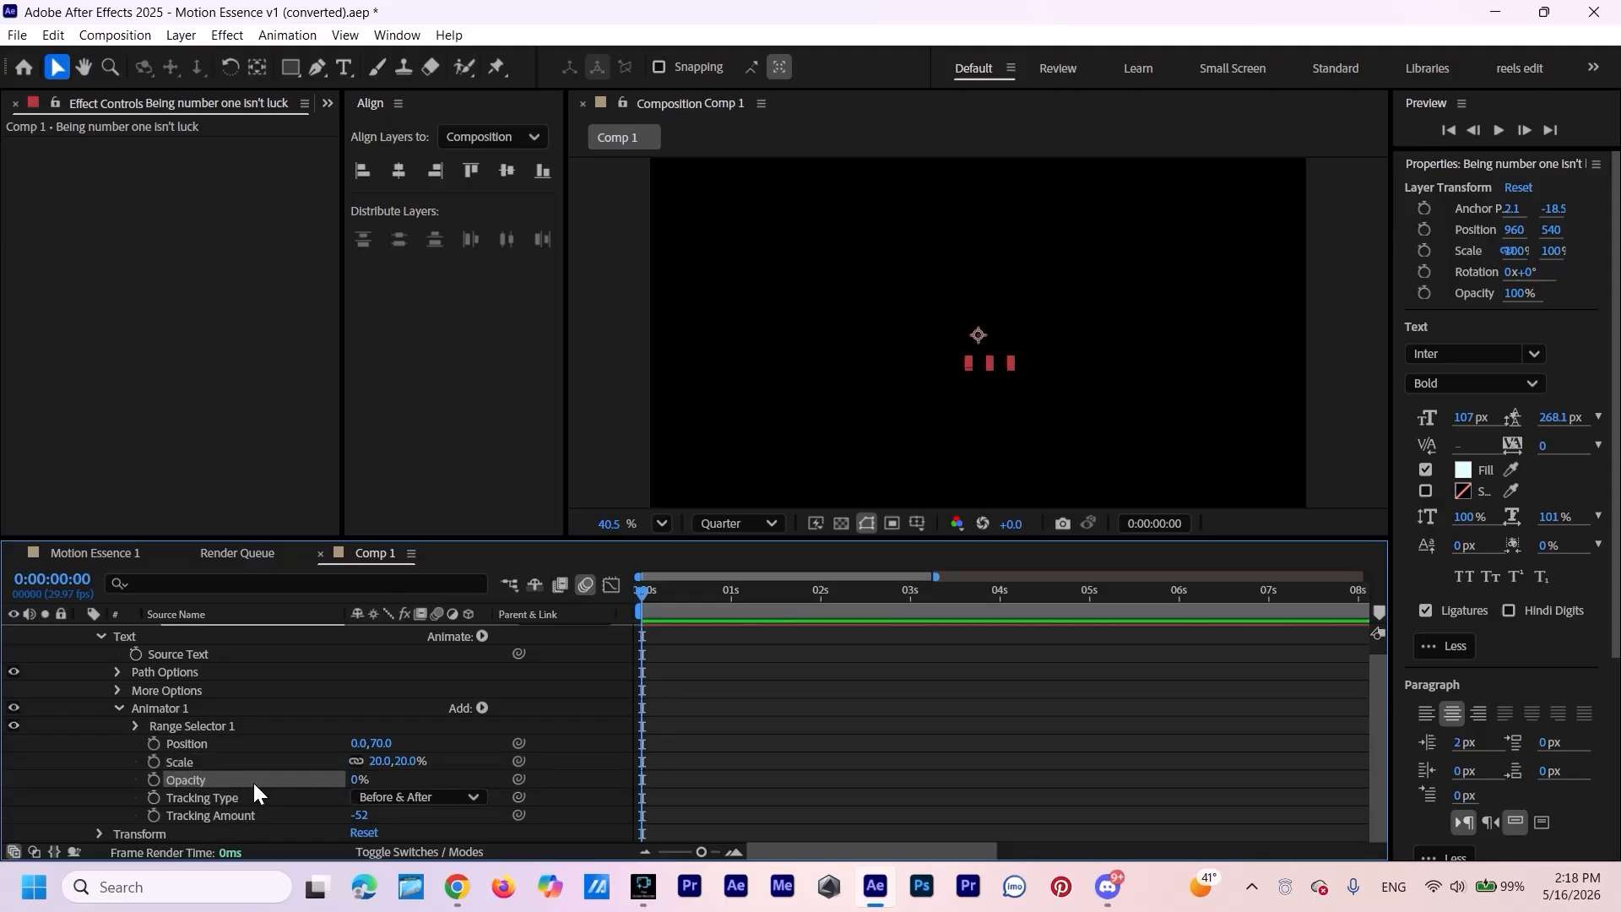
Keyframe Range Selector 1's Start from 0% at the first frame to 100% at 0:00:01:07.
{"action": "left_click", "coordinate": [136, 727]}
{"action": "left_click", "coordinate": [172, 743]}
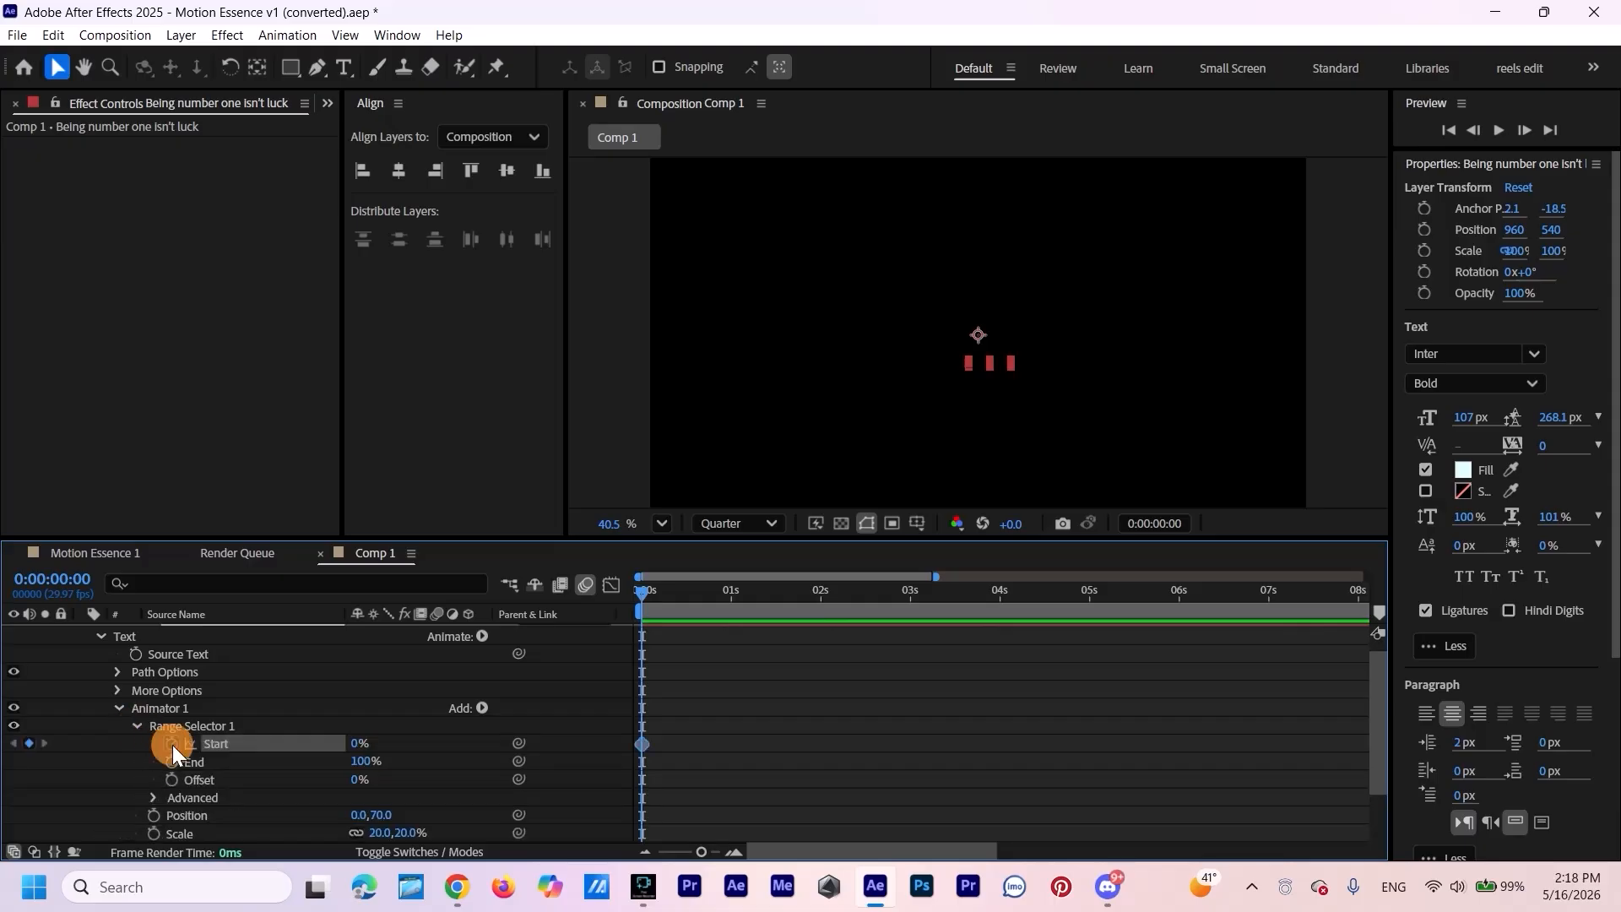
{"action": "left_click", "coordinate": [641, 601]}
{"action": "left_click_drag", "start_coordinate": [641, 602], "coordinate": [753, 634]}
{"action": "left_click_drag", "start_coordinate": [352, 747], "coordinate": [489, 743]}
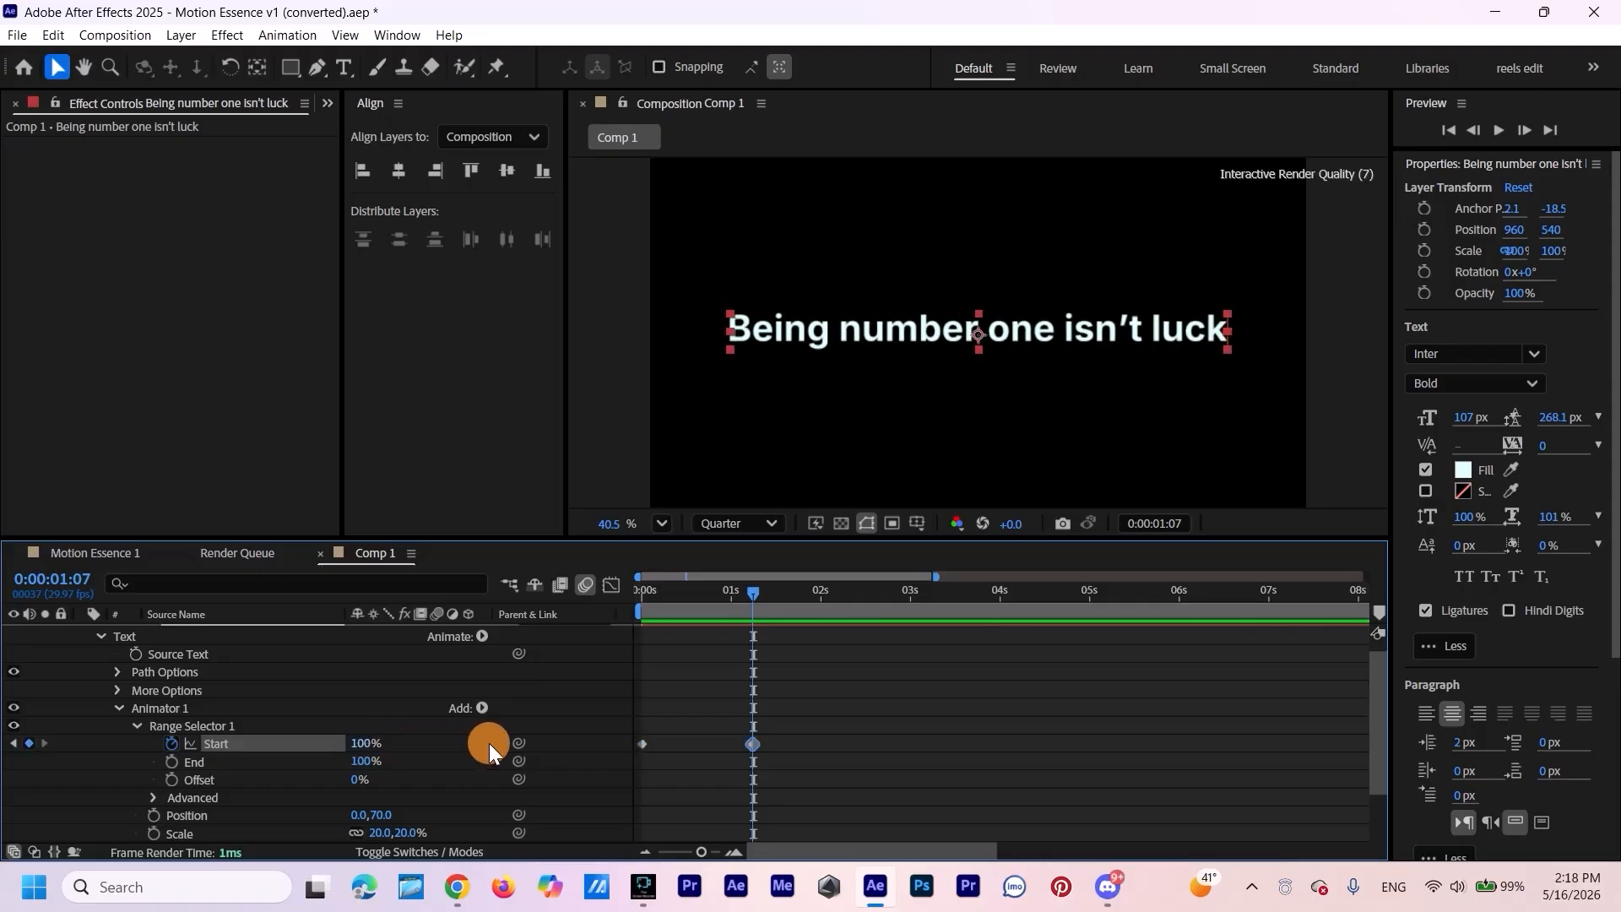
Preview the text reveal and apply Easy Ease to both Range Selector 1 Start keyframes.
{"action": "left_click", "coordinate": [808, 726]}
{"action": "key", "text": "space"}
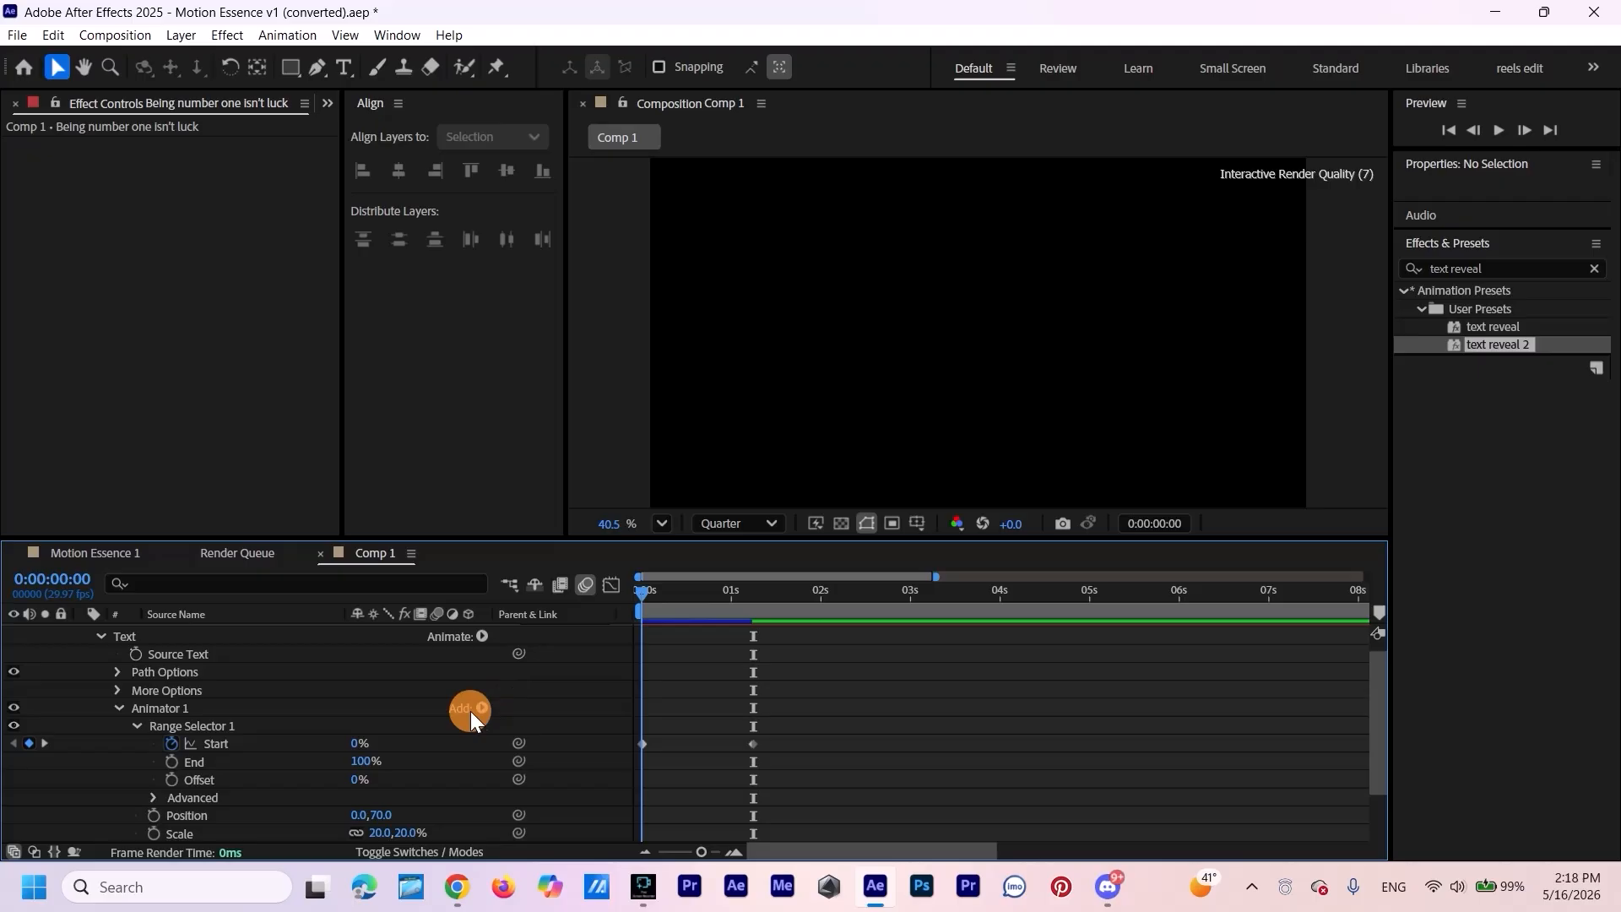
{"action": "key", "text": "space"}
{"action": "left_click_drag", "start_coordinate": [848, 713], "coordinate": [637, 782]}
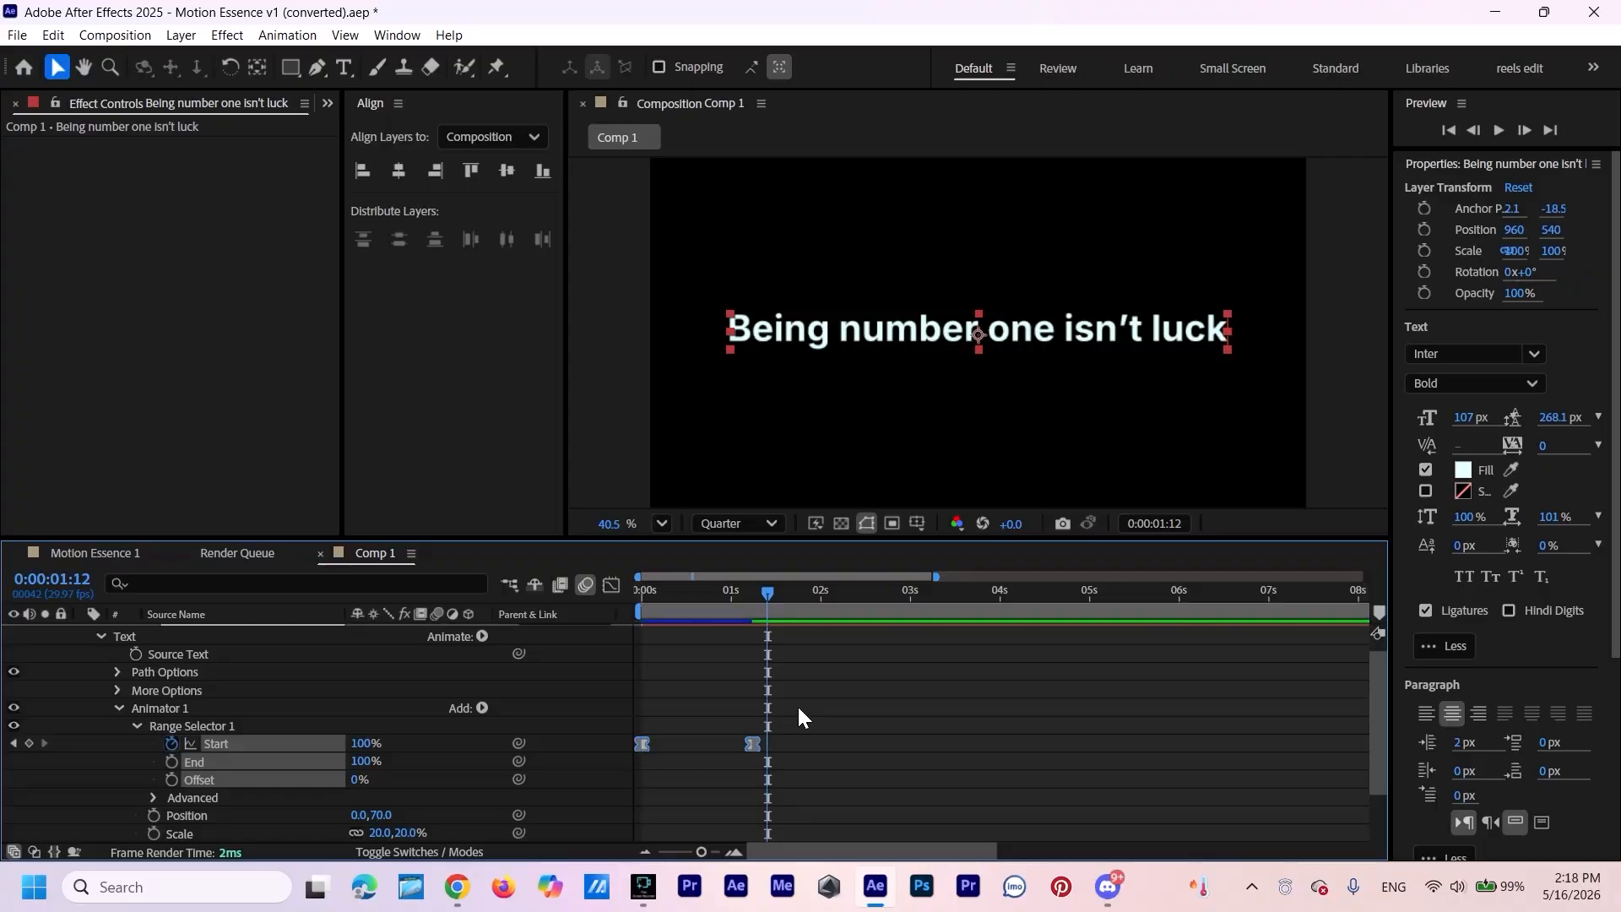
Set Based On to Characters Excluding Spaces in Range Selector 1's Advanced options.
{"action": "scroll", "coordinate": [549, 767], "scroll_direction": "down", "scroll_amount": 3}
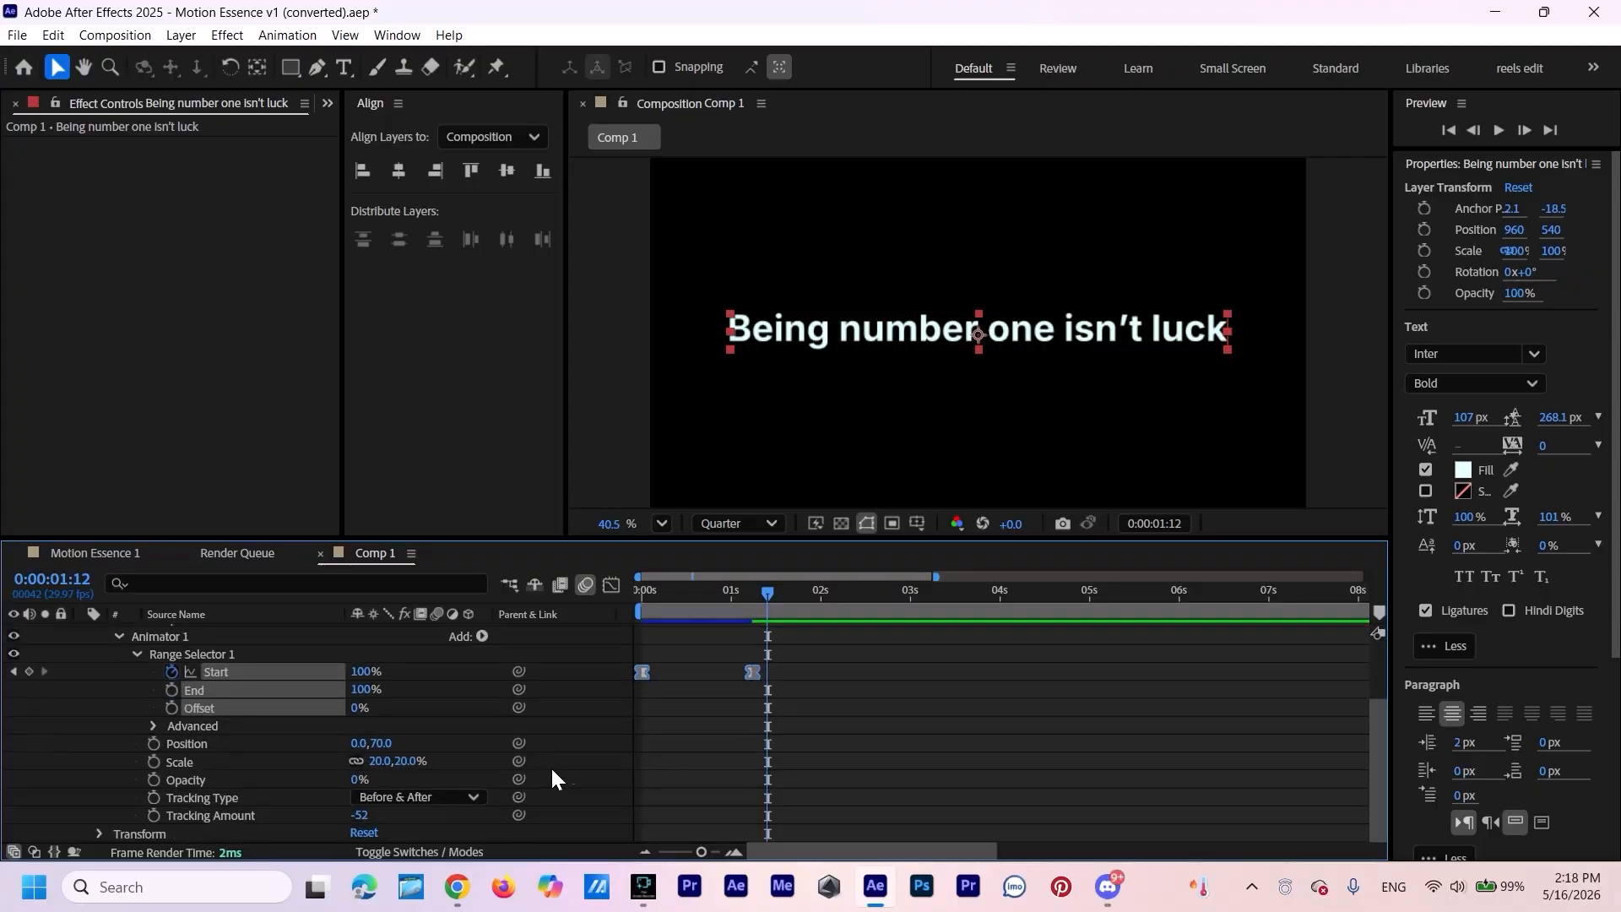
{"action": "left_click", "coordinate": [578, 758]}
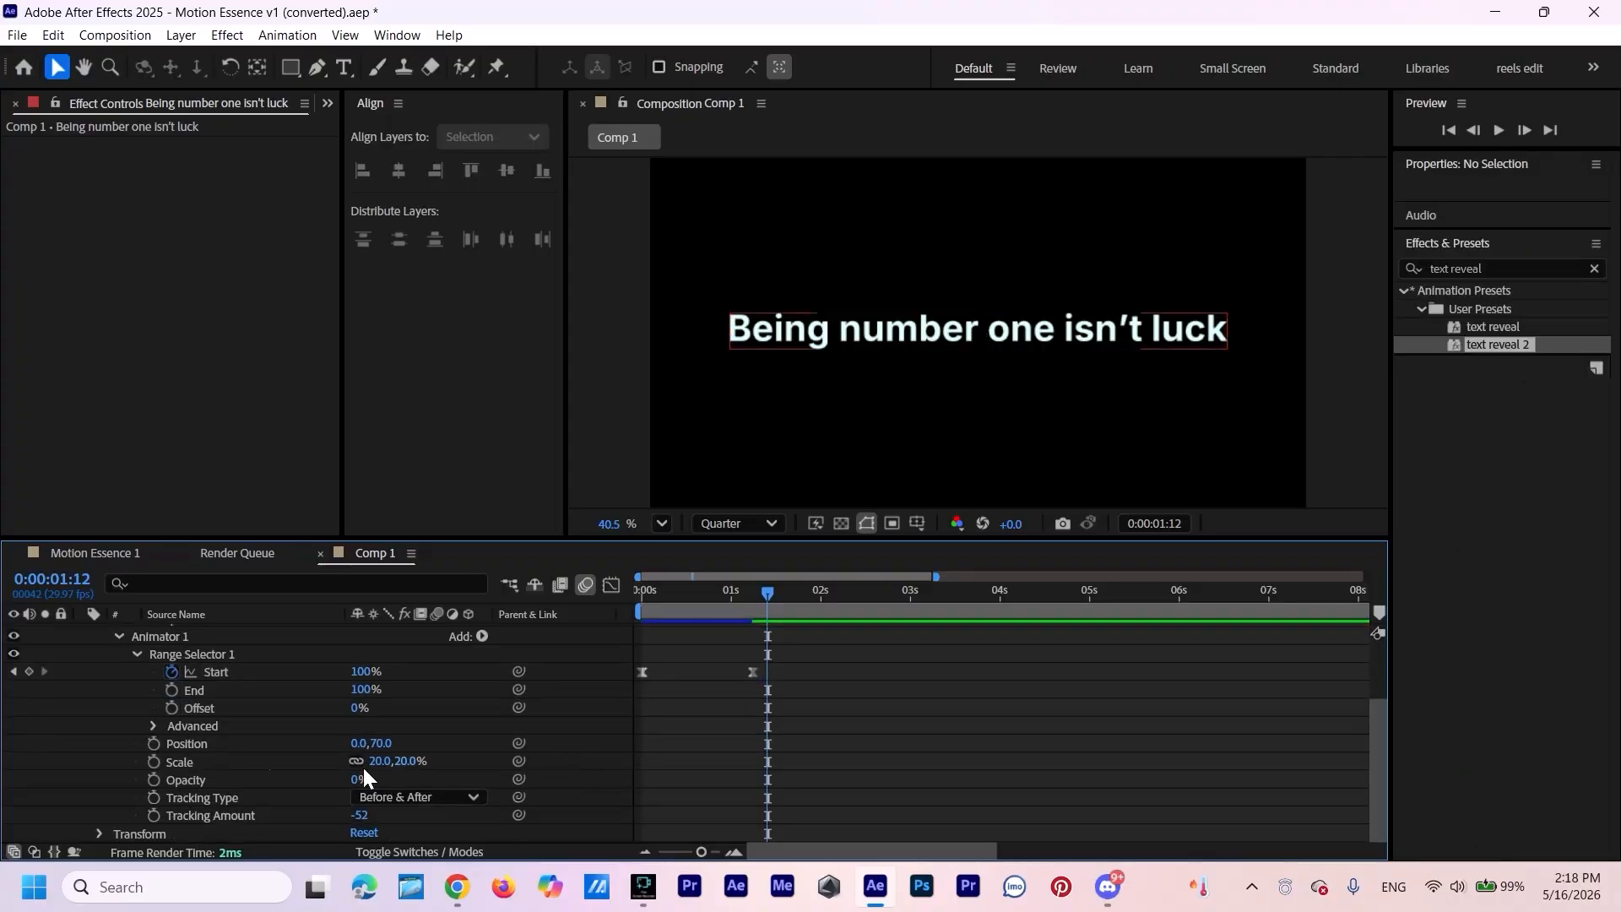
{"action": "left_click", "coordinate": [153, 726]}
{"action": "scroll", "coordinate": [152, 725], "scroll_direction": "down", "scroll_amount": 1}
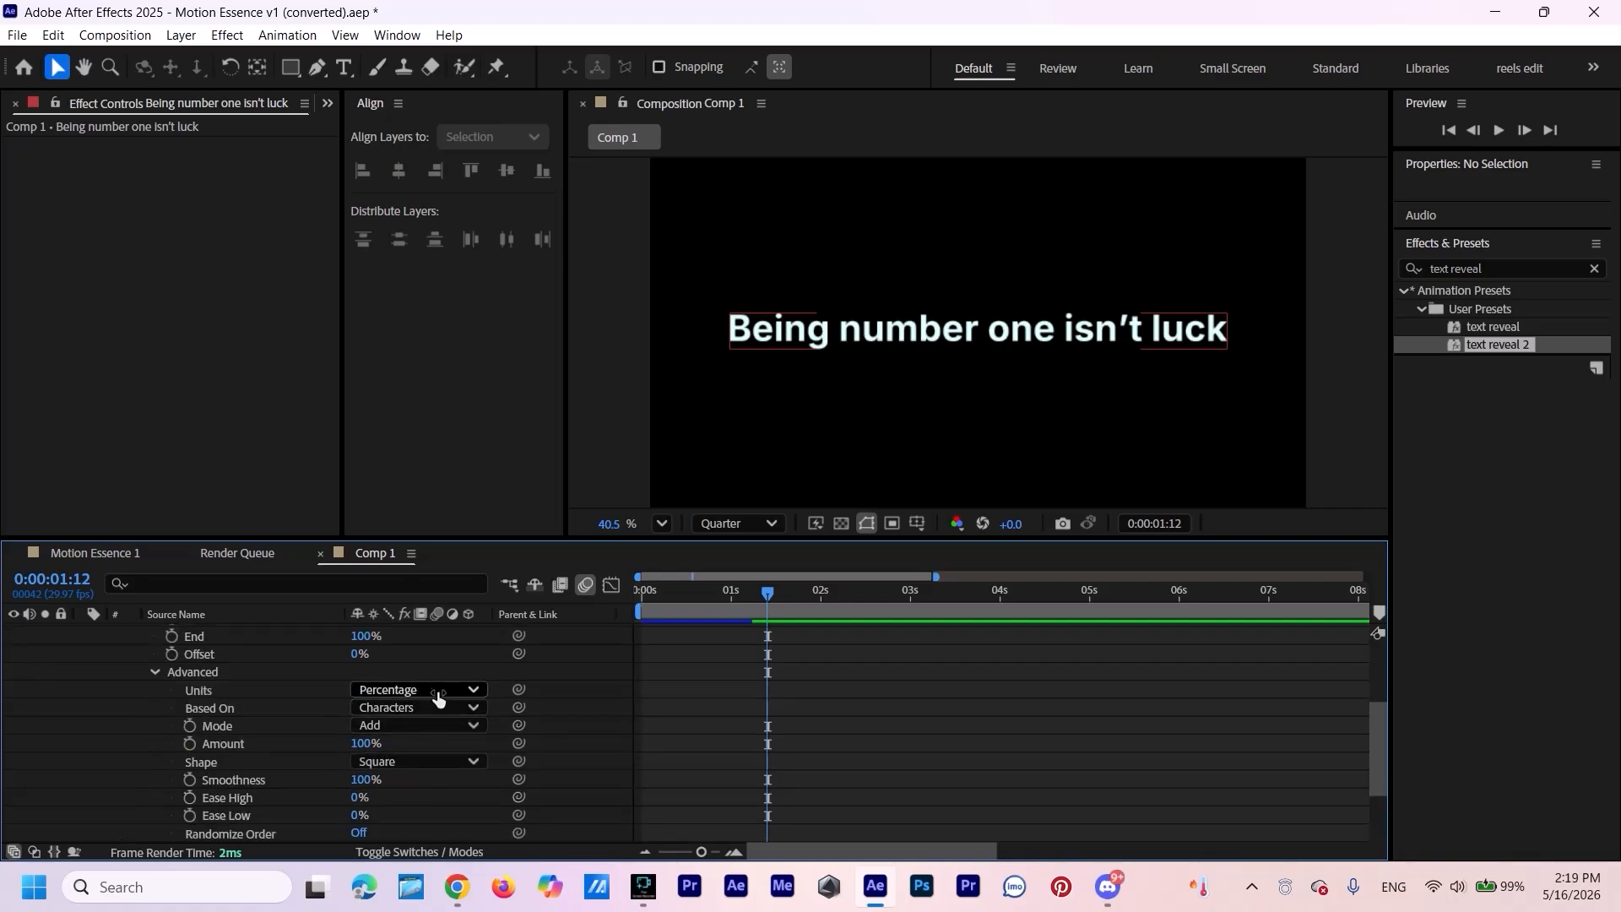
{"action": "left_click", "coordinate": [436, 709]}
{"action": "left_click", "coordinate": [453, 748]}
Play the text reveal repeatedly from the first frame to check the character-by-character motion.
{"action": "left_click", "coordinate": [829, 691]}
{"action": "left_click_drag", "start_coordinate": [750, 591], "coordinate": [314, 674]}
{"action": "key", "text": "space"}
{"action": "left_click", "coordinate": [586, 586]}
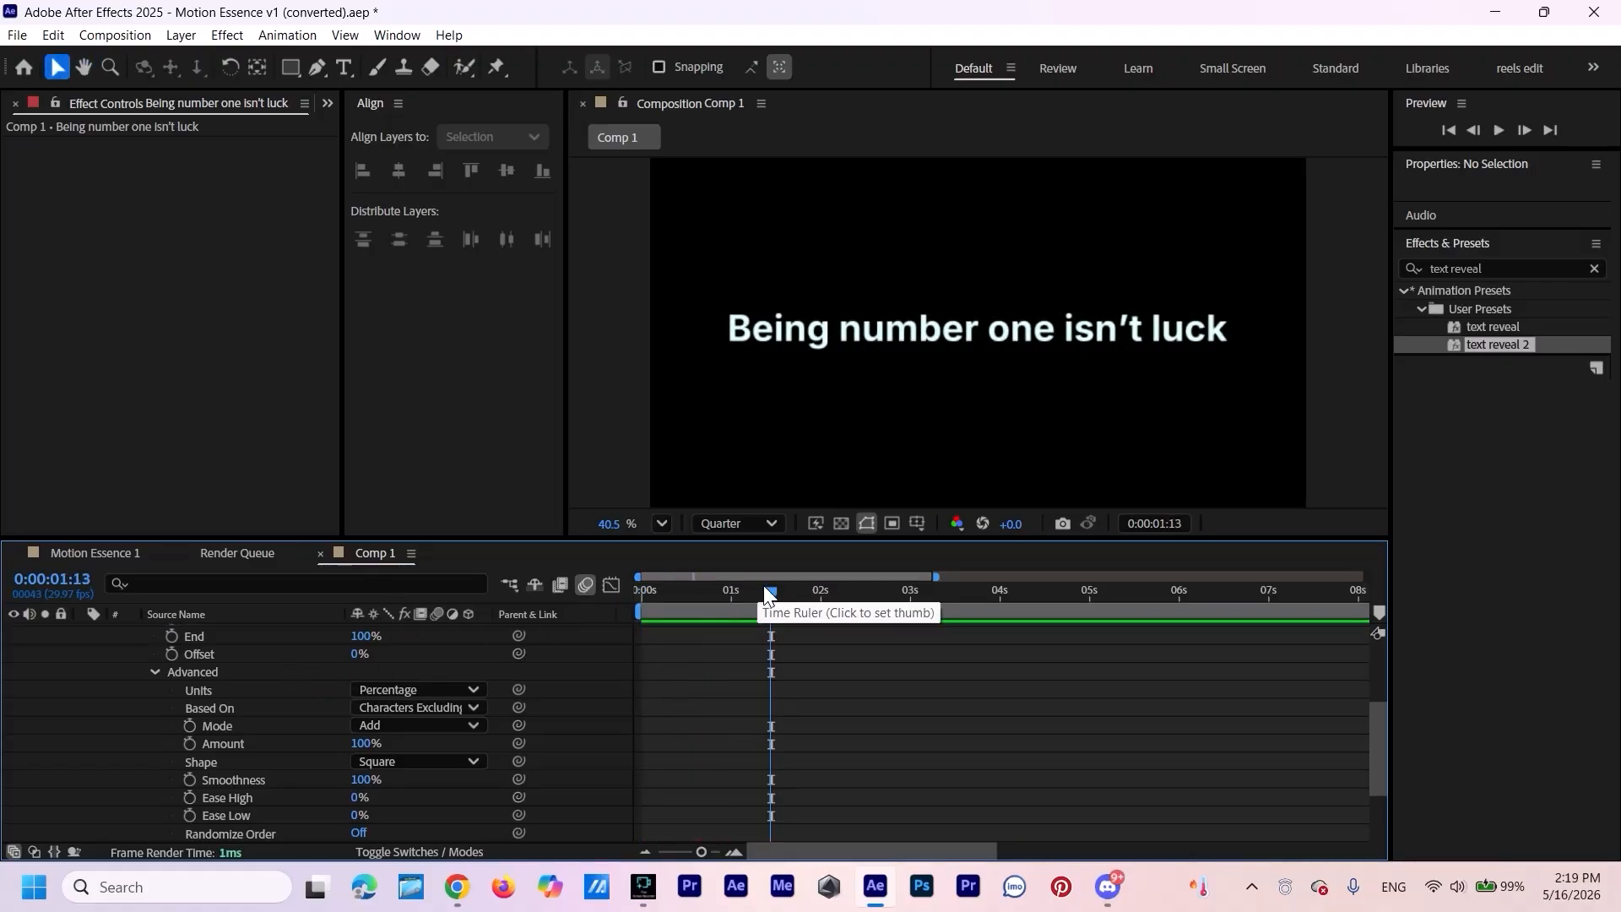
{"action": "left_click", "coordinate": [380, 667]}
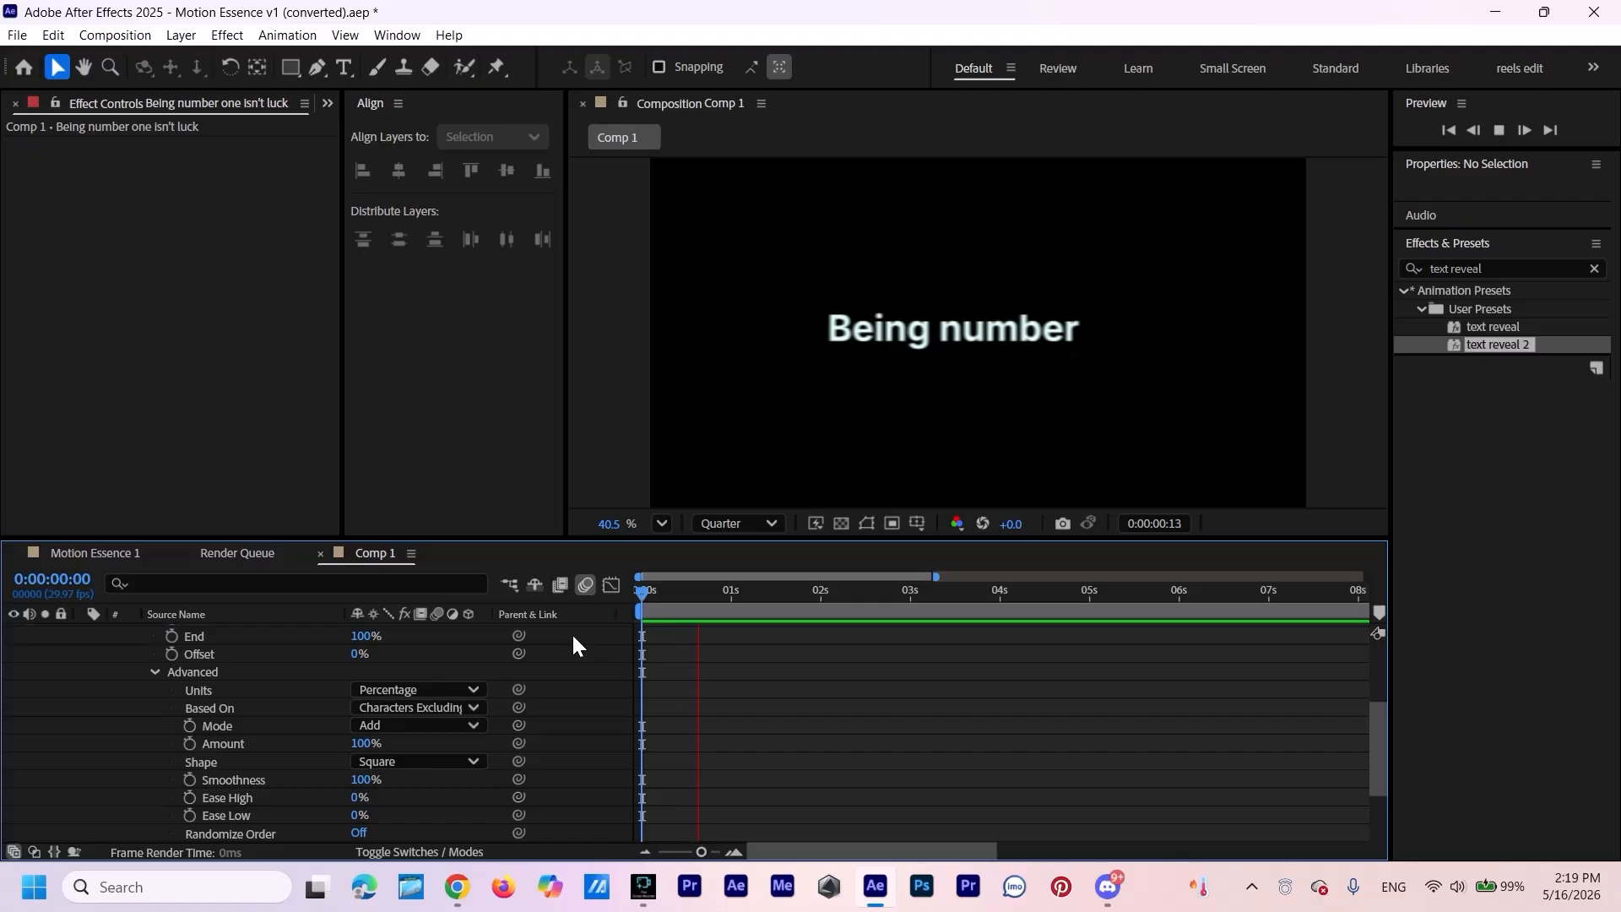
{"action": "key", "text": "space"}
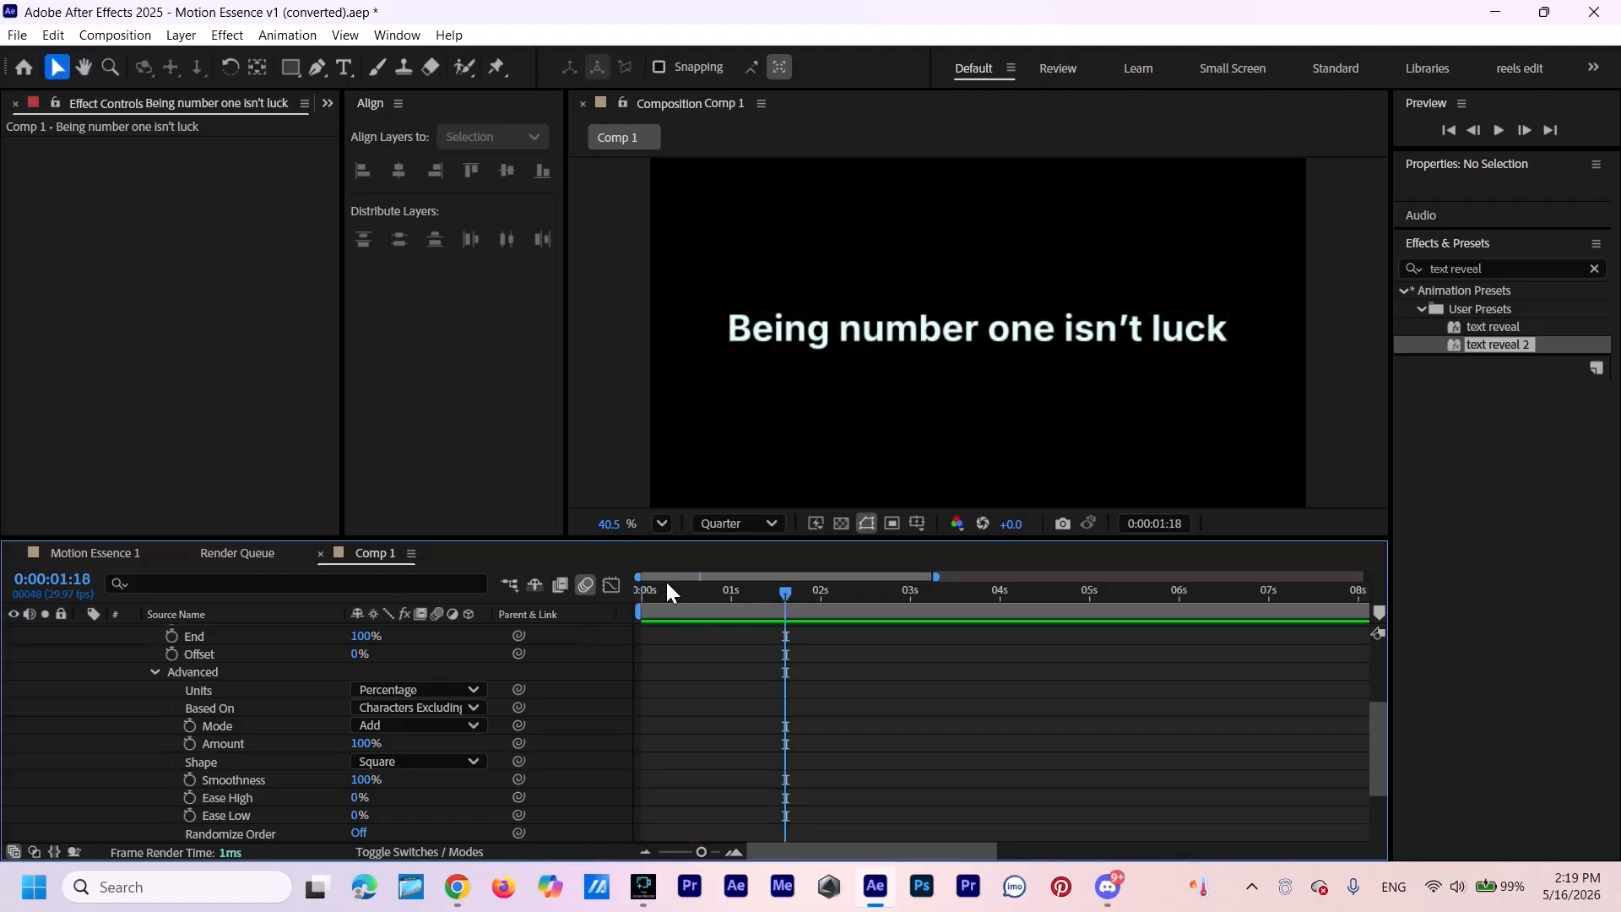
{"action": "key", "text": "space"}
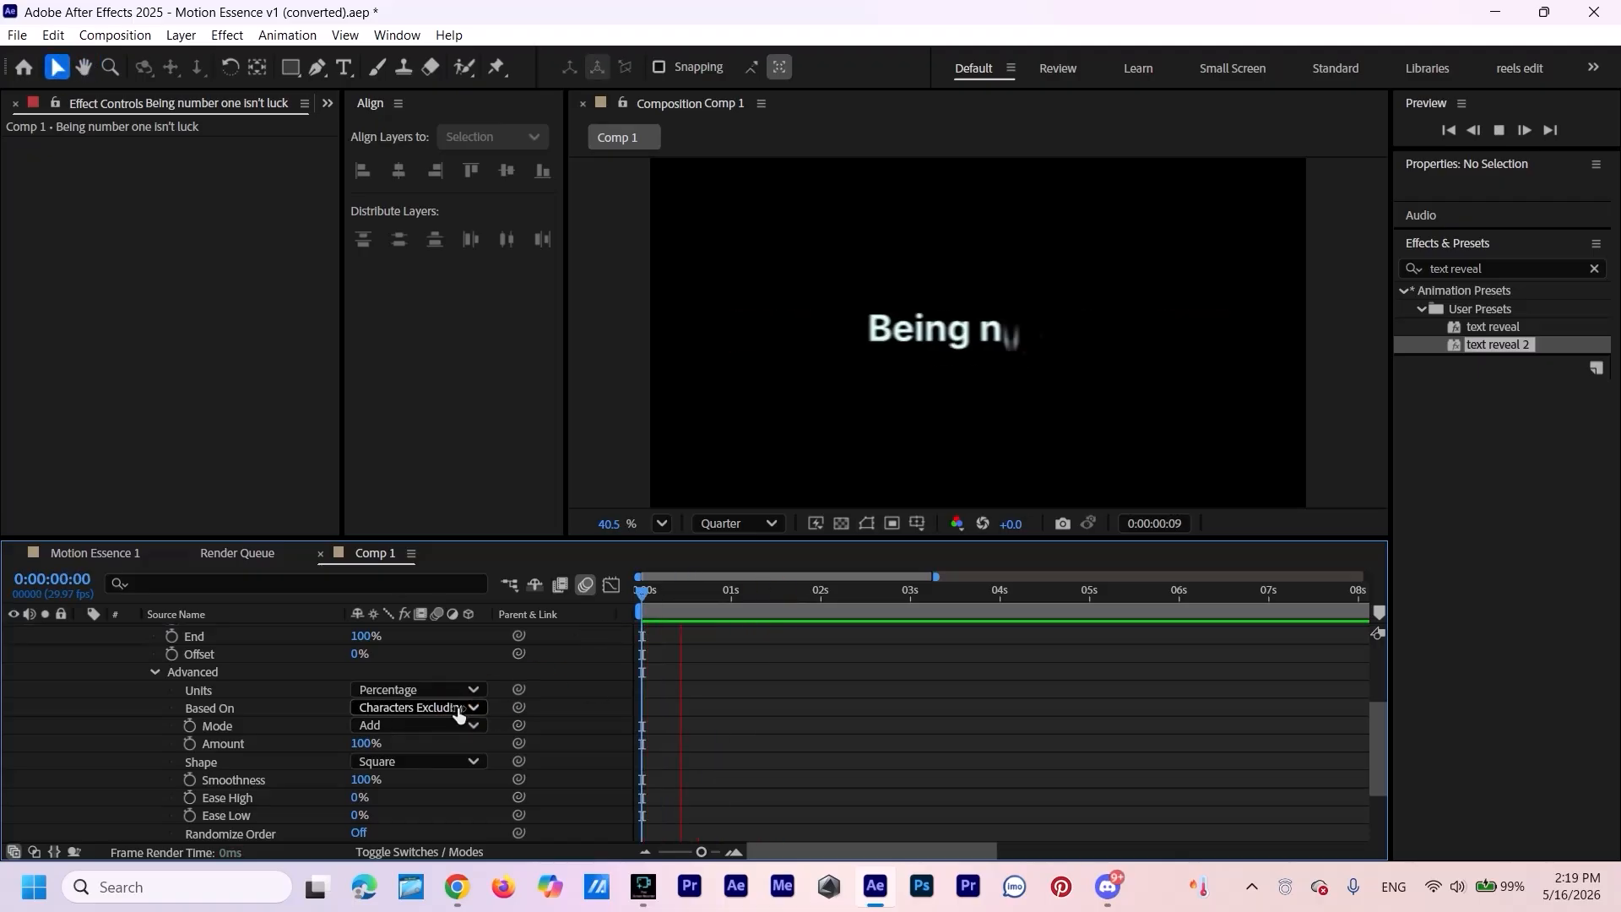
{"action": "key", "text": "space"}
Reshape the speed curve of the two Start keyframes to peak early and ease out slowly into the last keyframe.
{"action": "scroll", "coordinate": [304, 708], "scroll_direction": "up", "scroll_amount": 4}
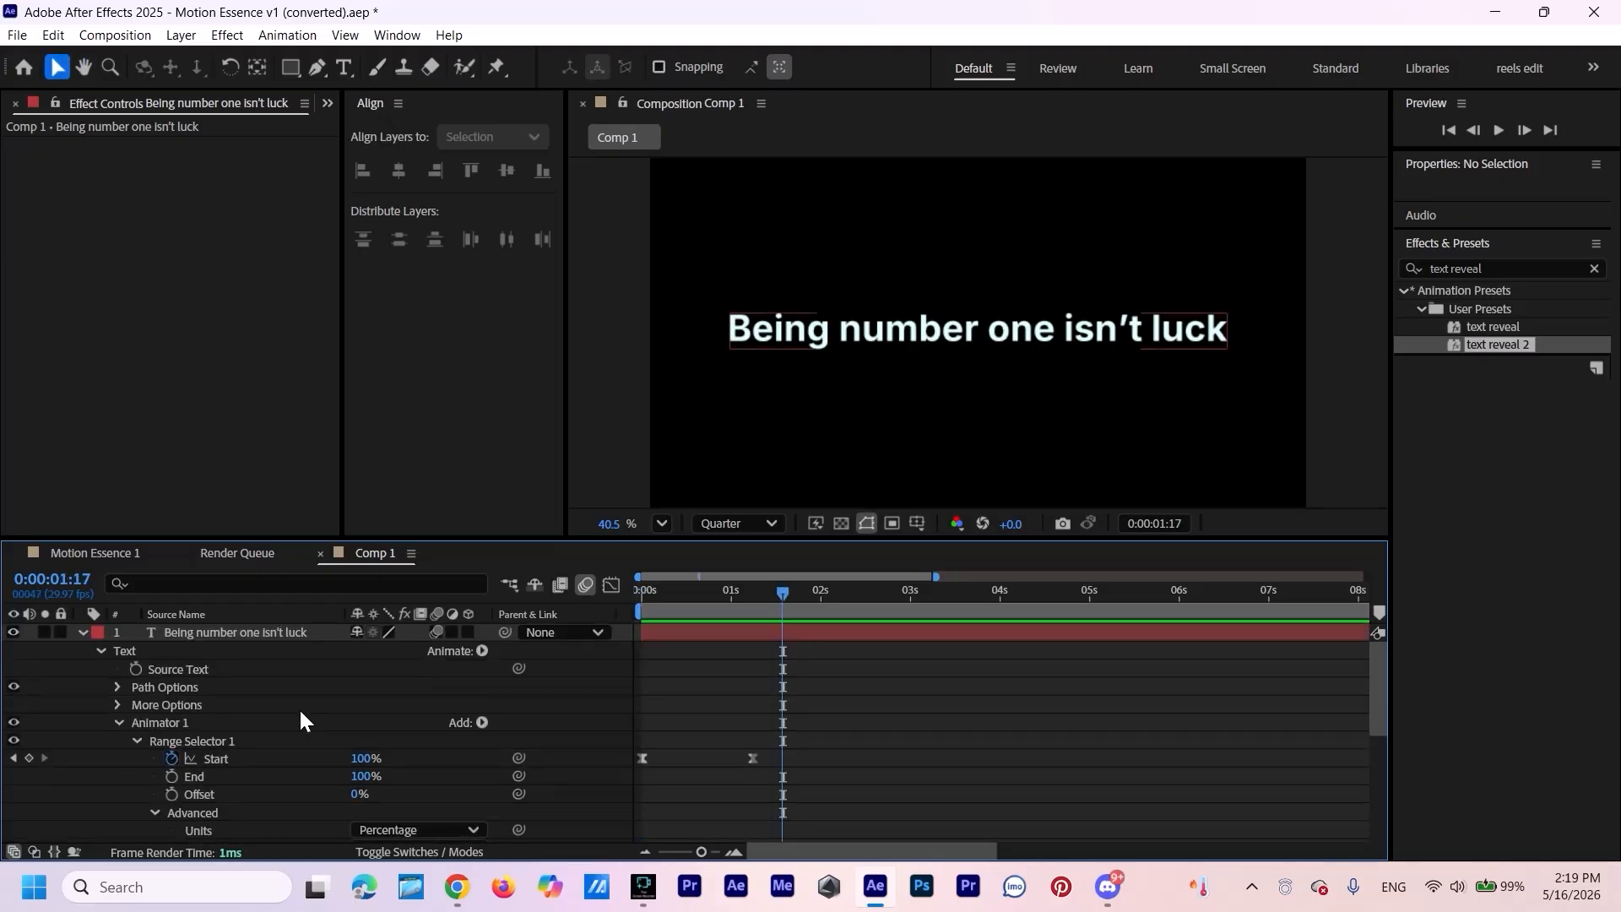
{"action": "scroll", "coordinate": [304, 714], "scroll_direction": "down", "scroll_amount": 3}
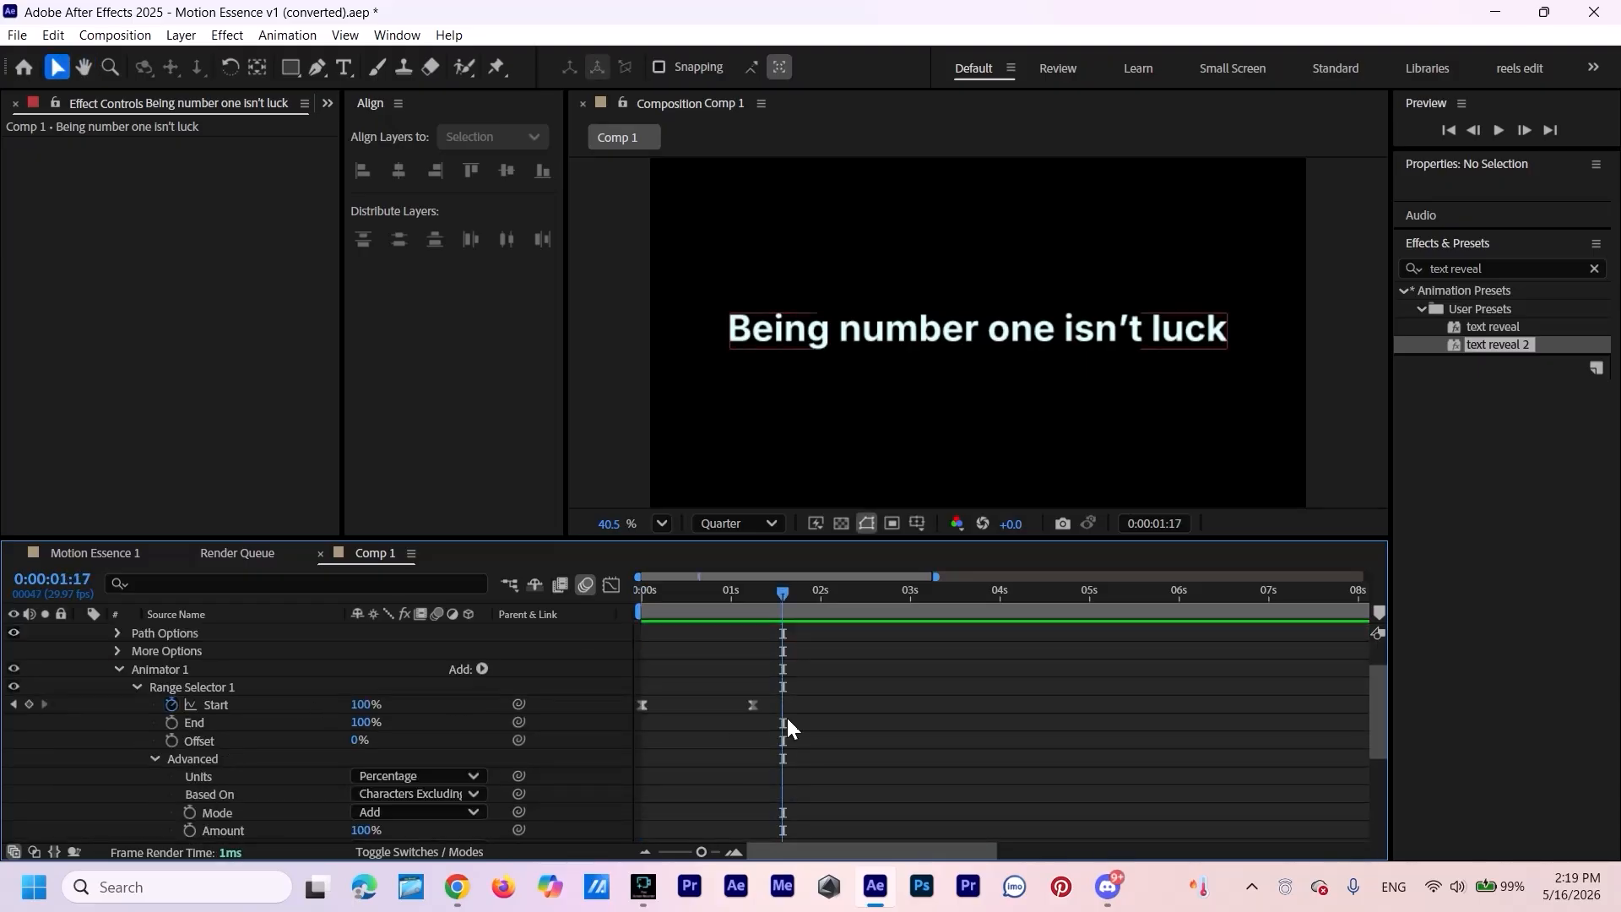
{"action": "left_click_drag", "start_coordinate": [843, 700], "coordinate": [624, 724]}
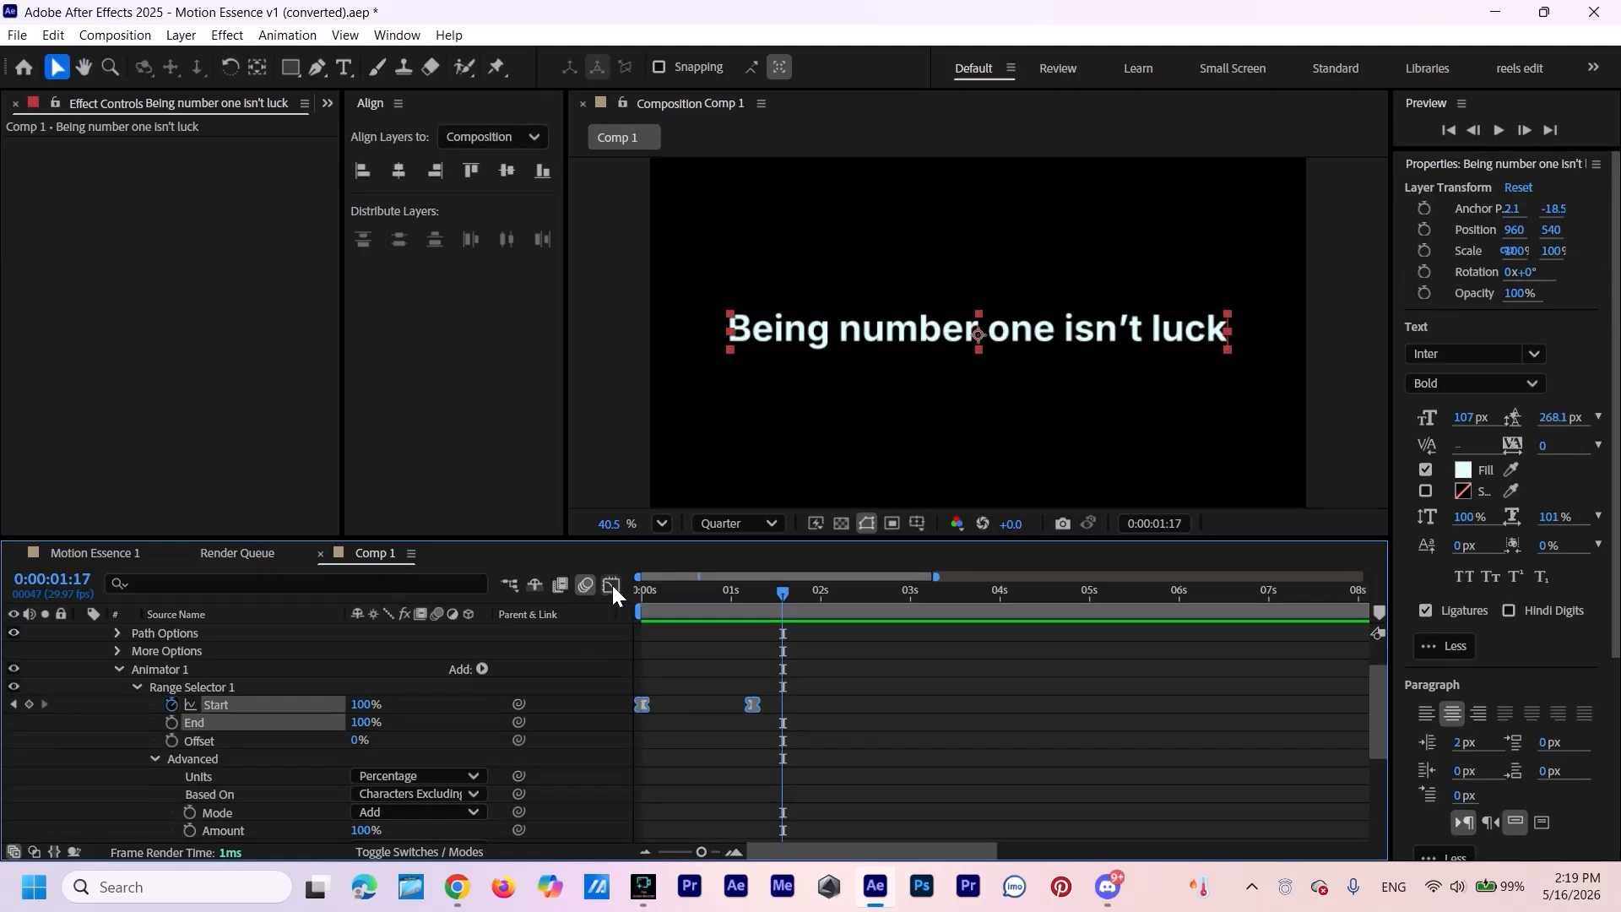
{"action": "left_click", "coordinate": [611, 585]}
{"action": "left_click_drag", "start_coordinate": [859, 741], "coordinate": [704, 788]}
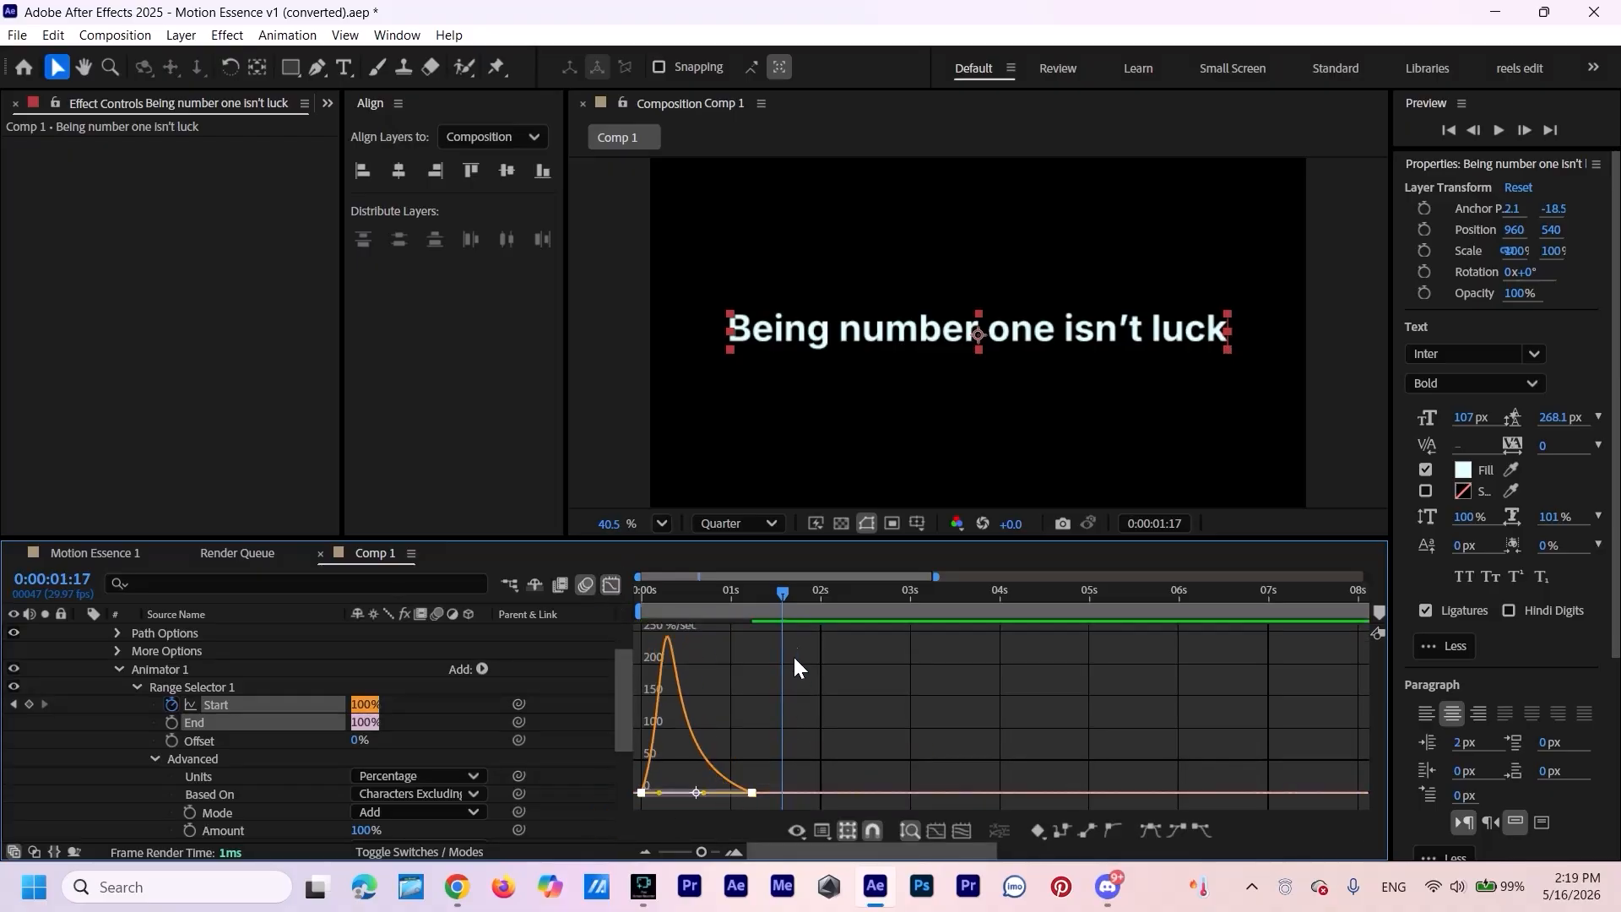
Play the reveal from the first frame to examine the timing of the reshaped speed curve.
{"action": "key", "text": "Home"}
{"action": "key", "text": "space"}
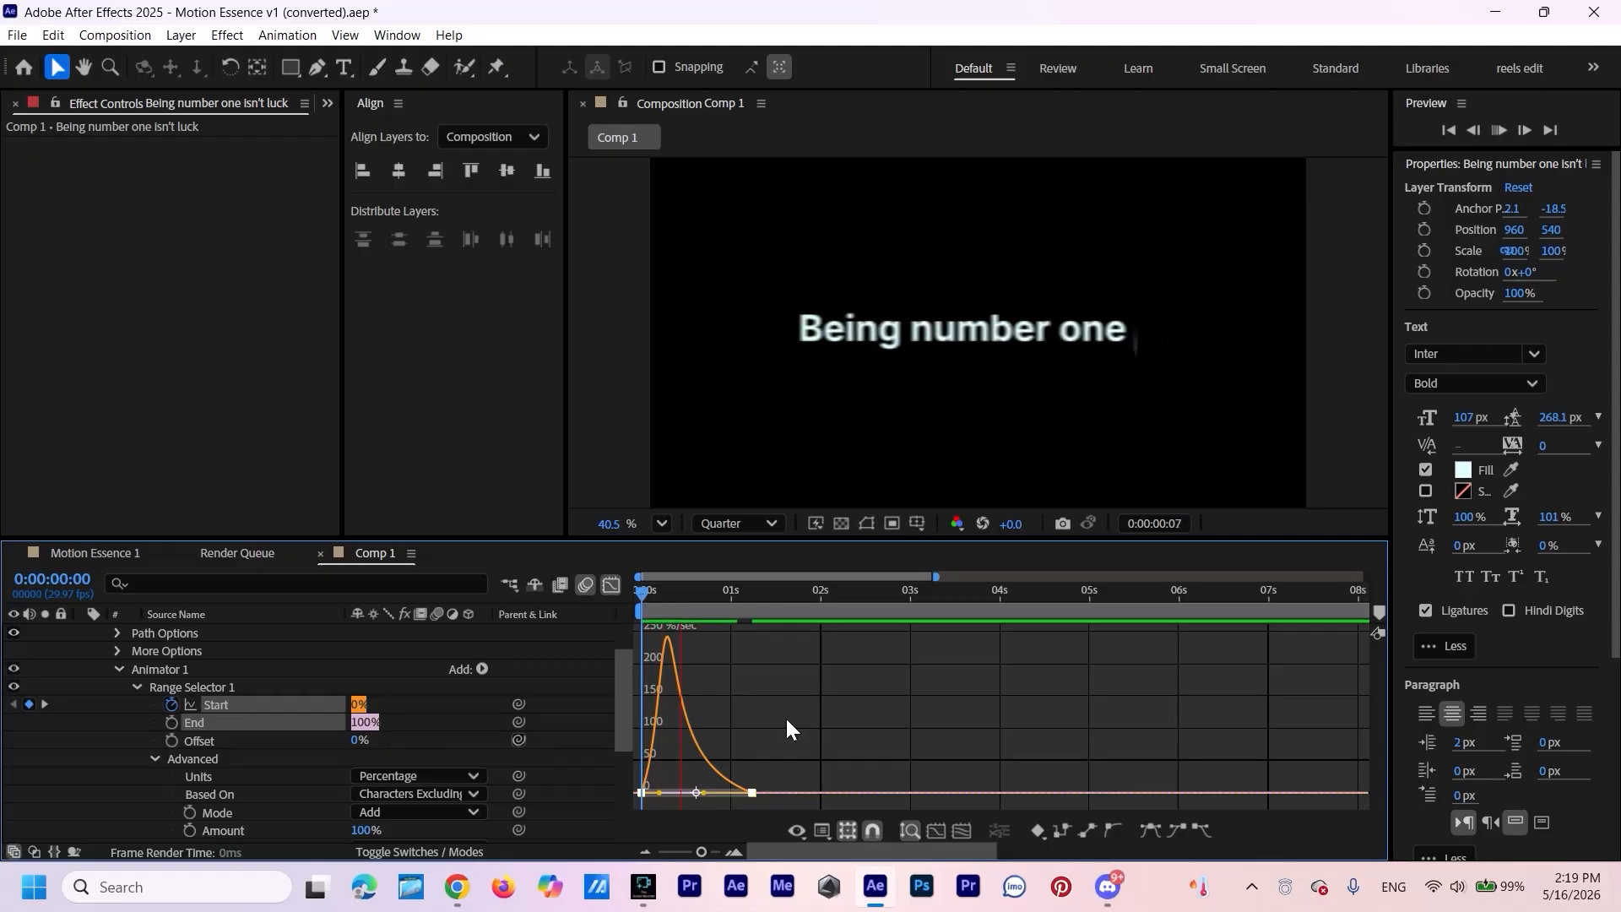
{"action": "left_click", "coordinate": [775, 605]}
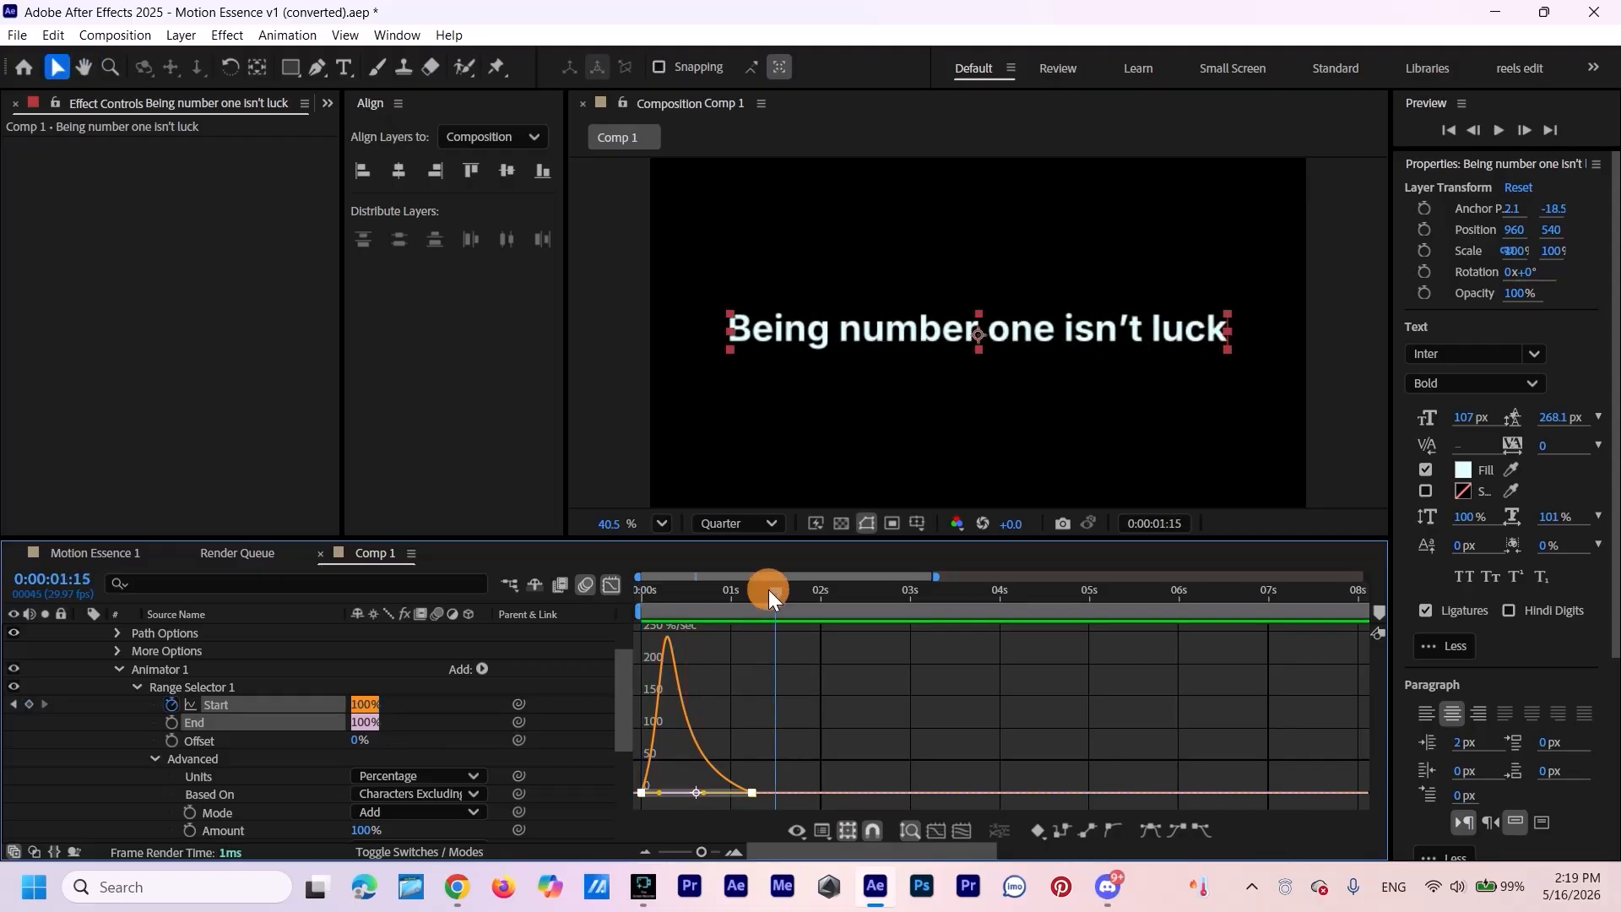
{"action": "left_click_drag", "start_coordinate": [768, 589], "coordinate": [627, 701]}
{"action": "key", "text": "space"}
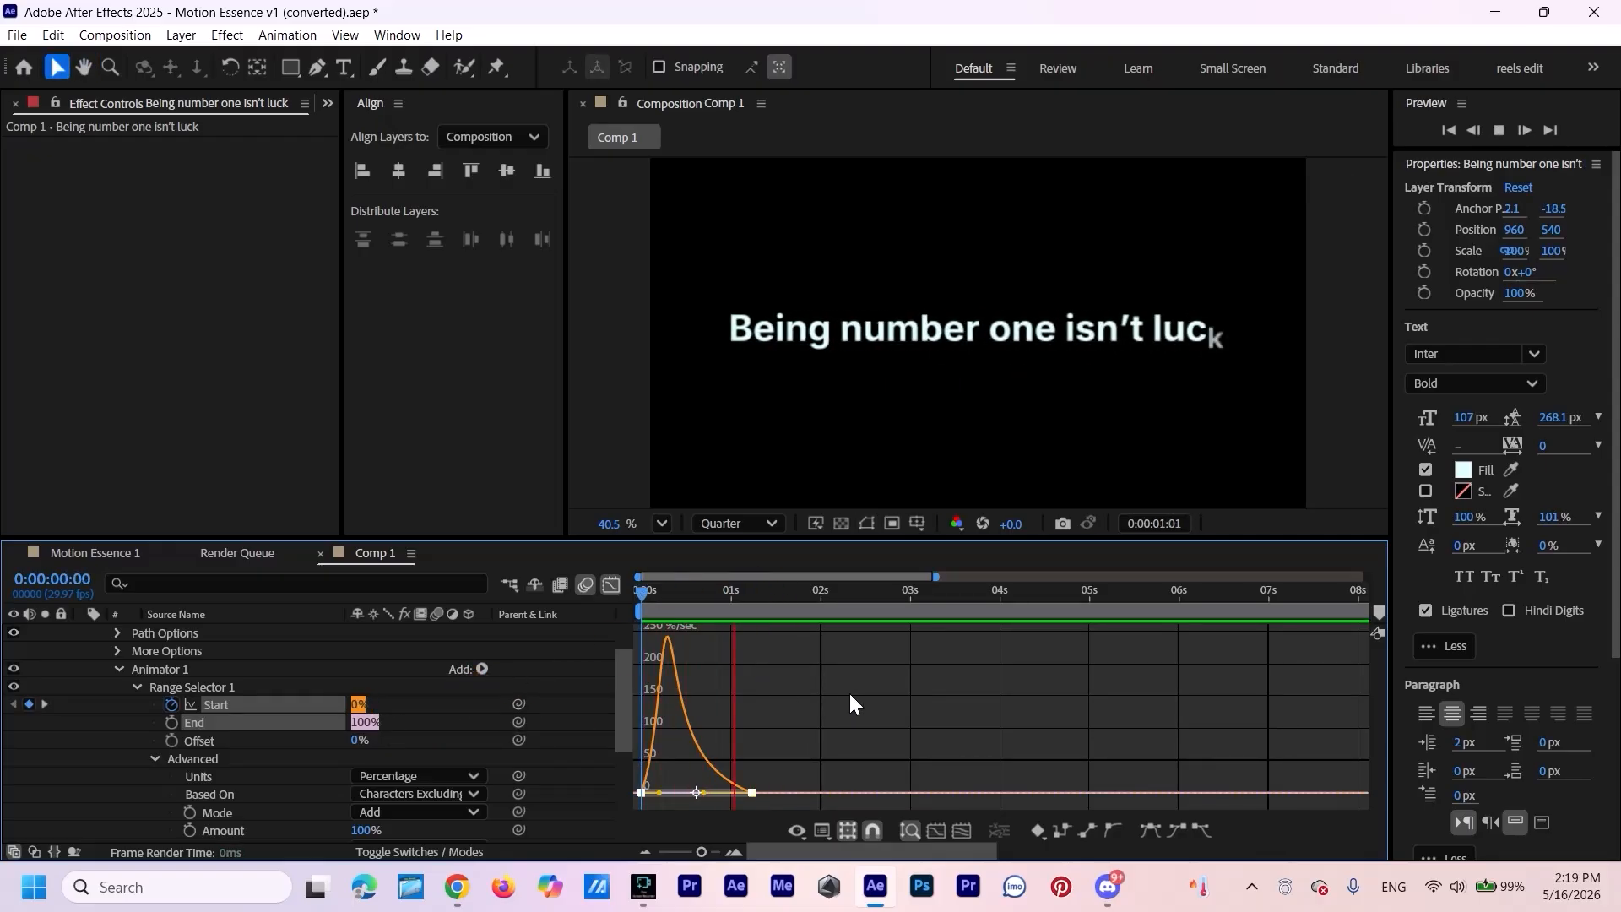
{"action": "left_click", "coordinate": [793, 605]}
{"action": "left_click_drag", "start_coordinate": [792, 601], "coordinate": [632, 654]}
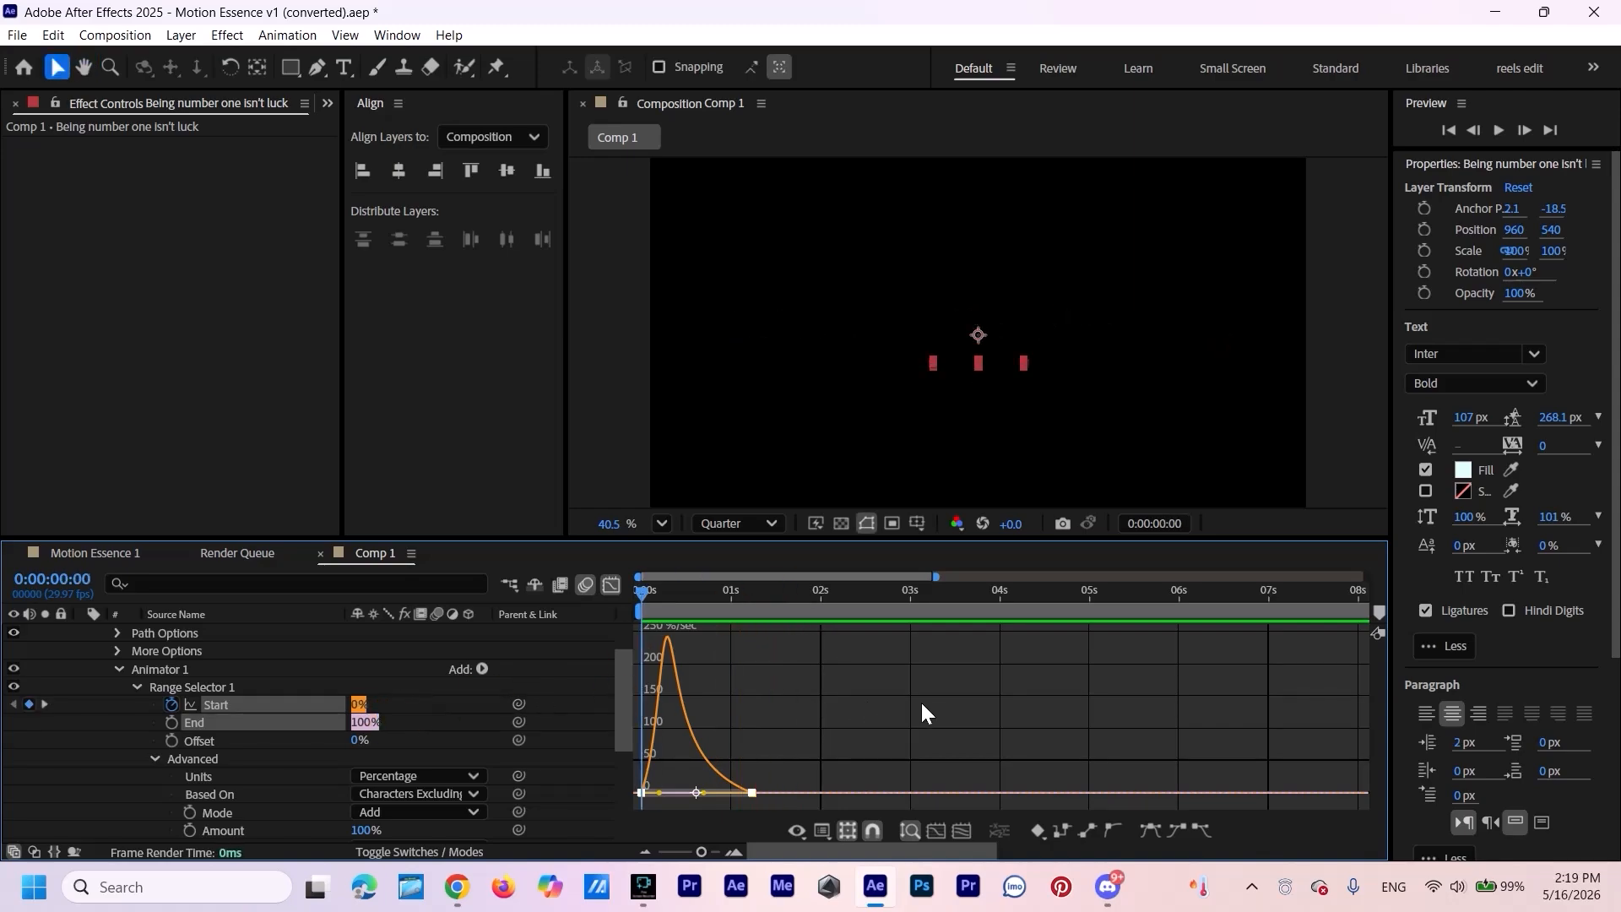